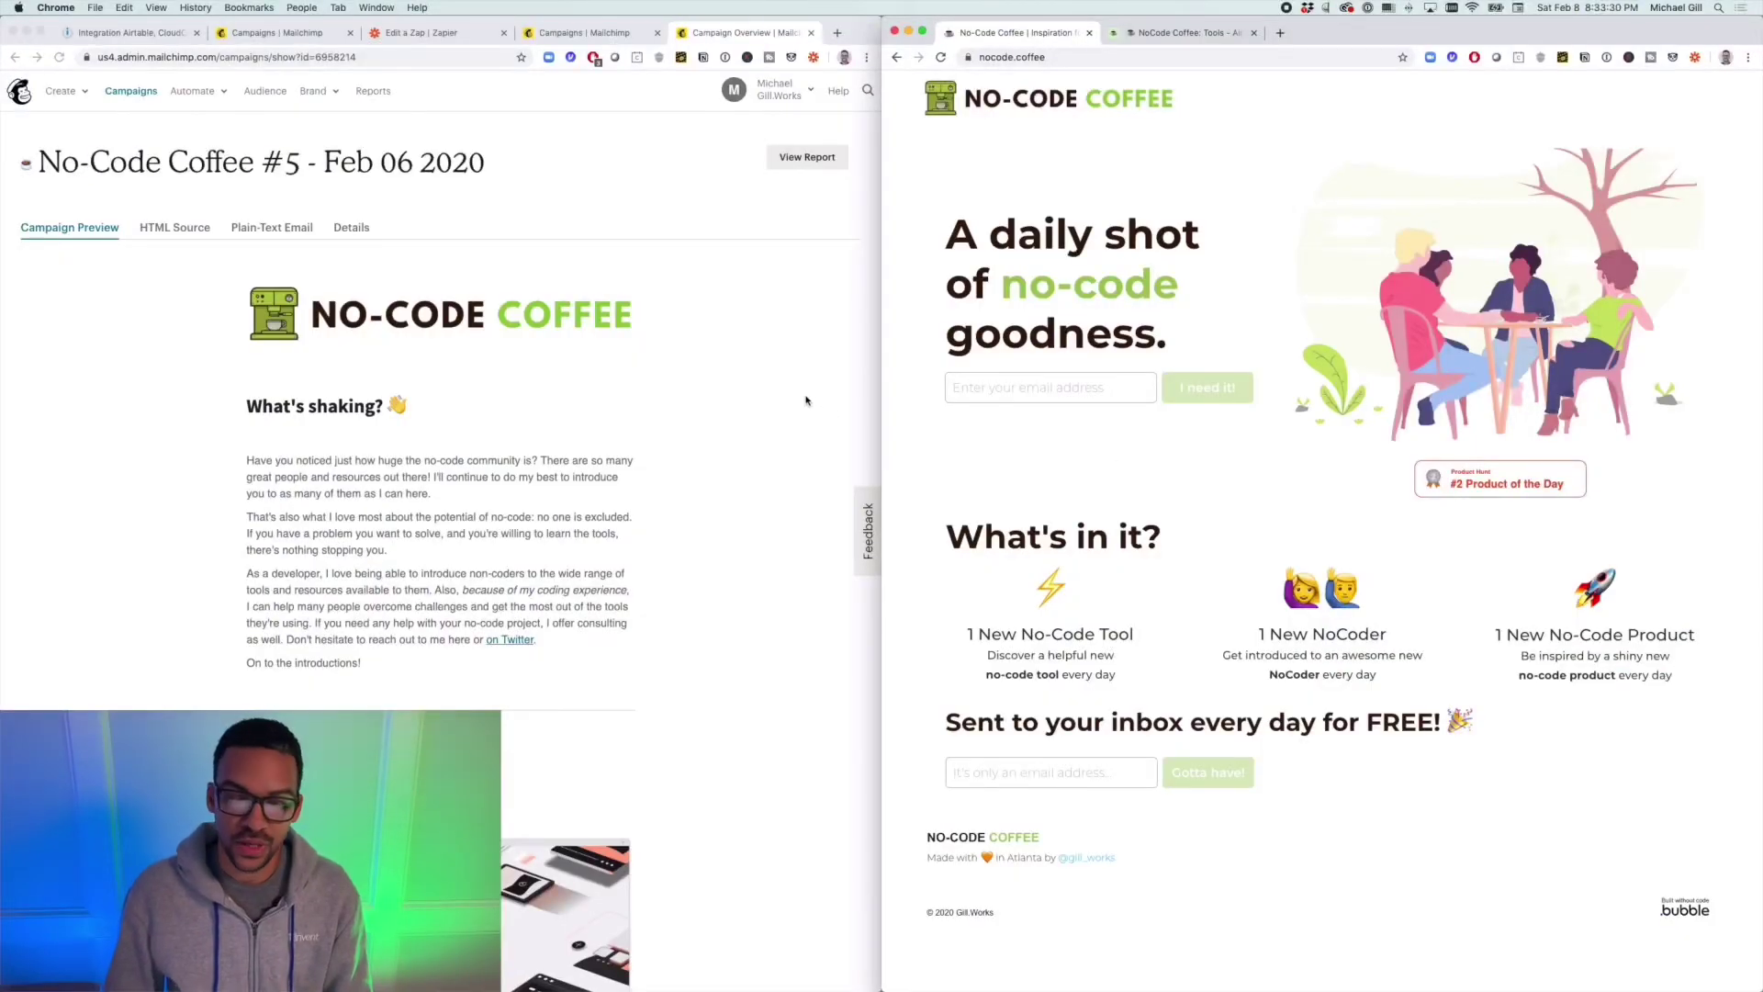
# Step: Scroll down through the Mailchimp campaign preview to read the newsletter draft
pyautogui.click(805, 400)
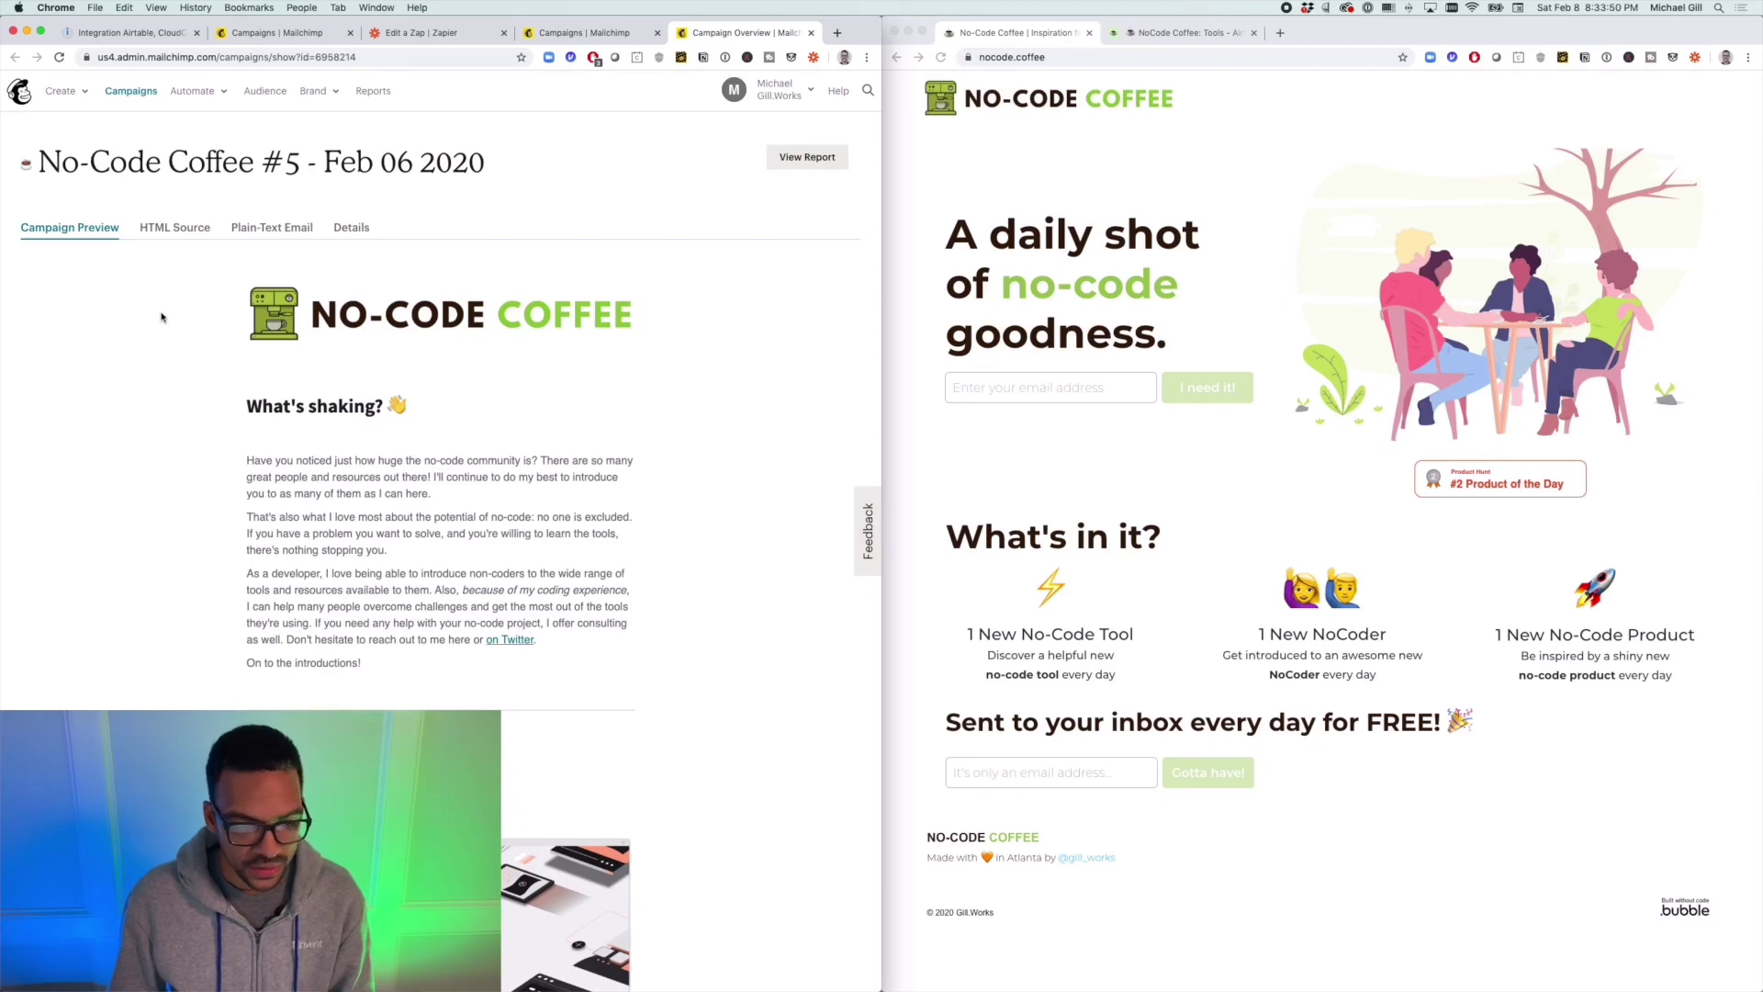
pyautogui.scroll(-3, 631, 352)
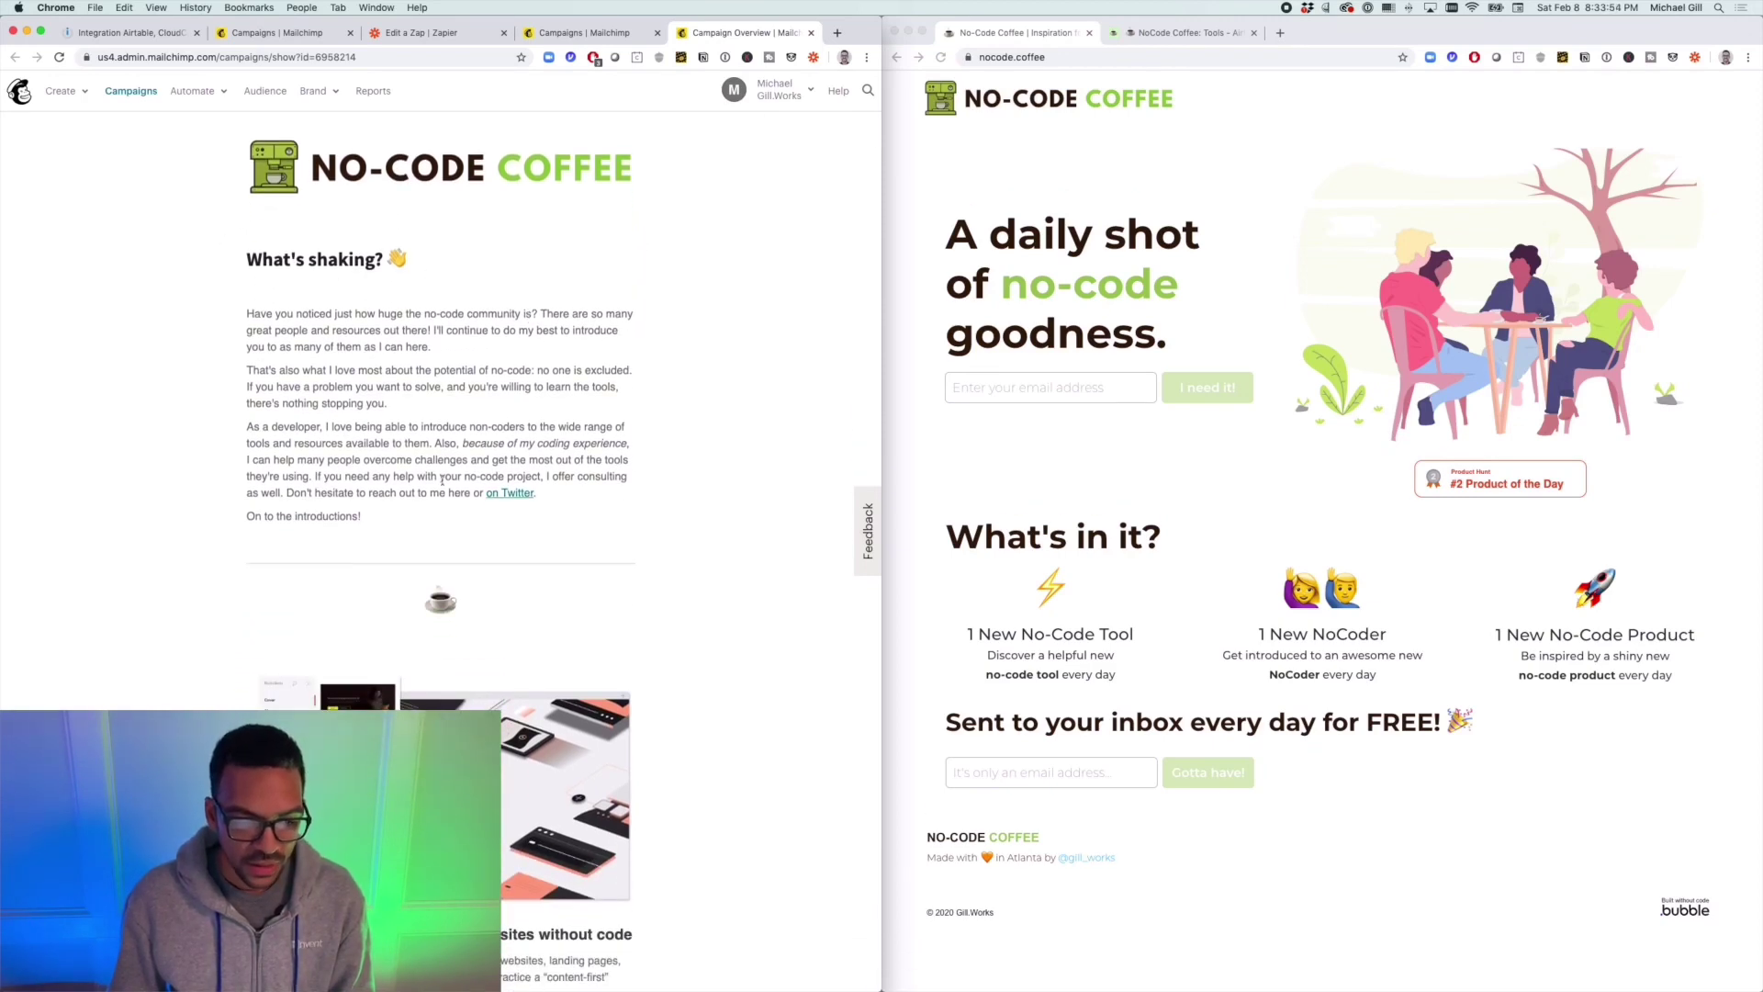
pyautogui.scroll(-4, 334, 393)
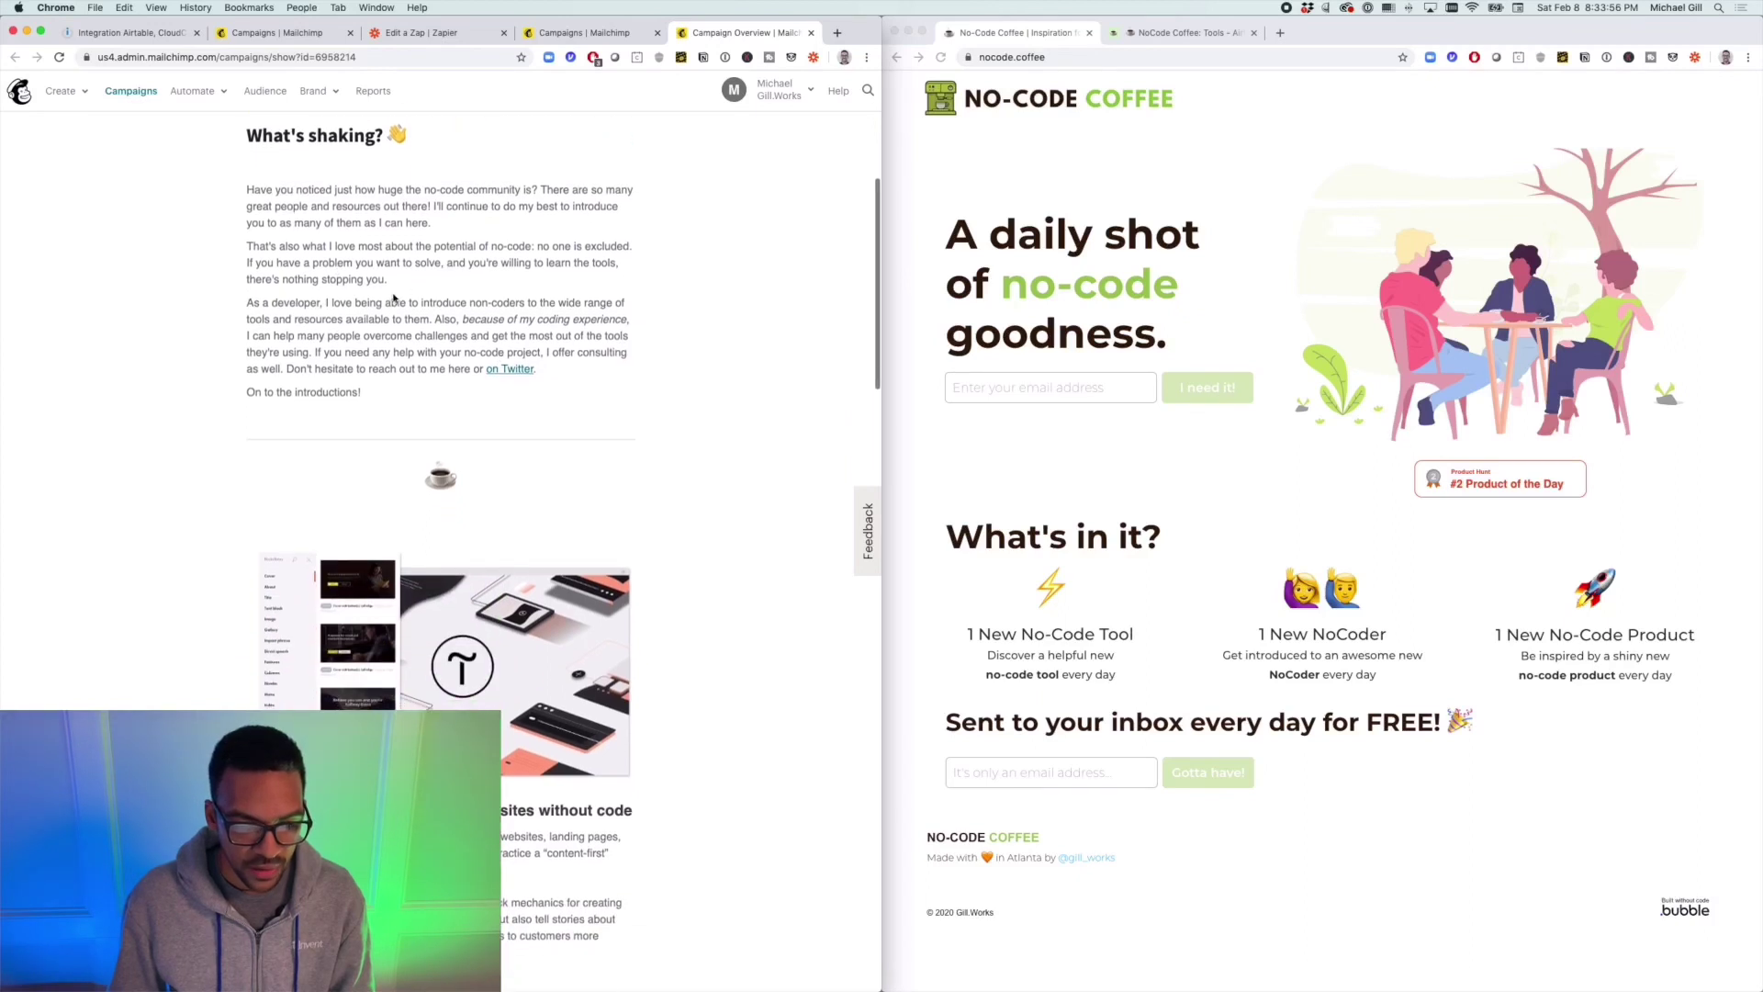
pyautogui.scroll(-5, 416, 279)
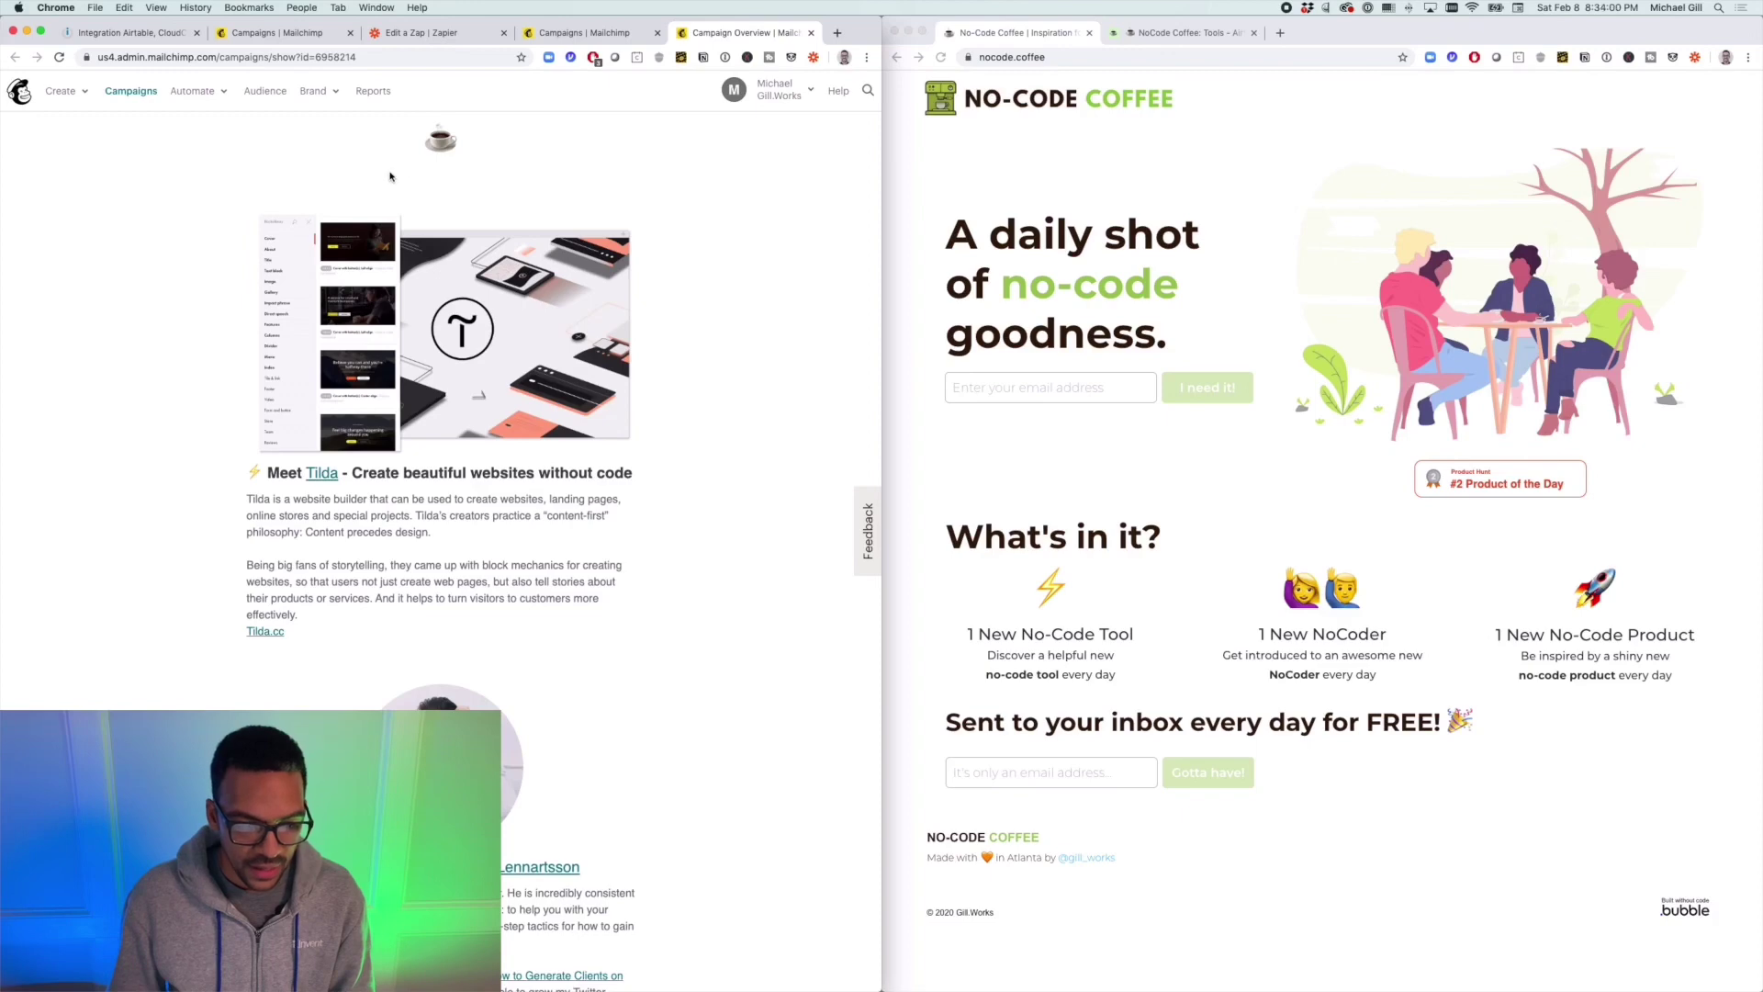
pyautogui.scroll(-8, 386, 170)
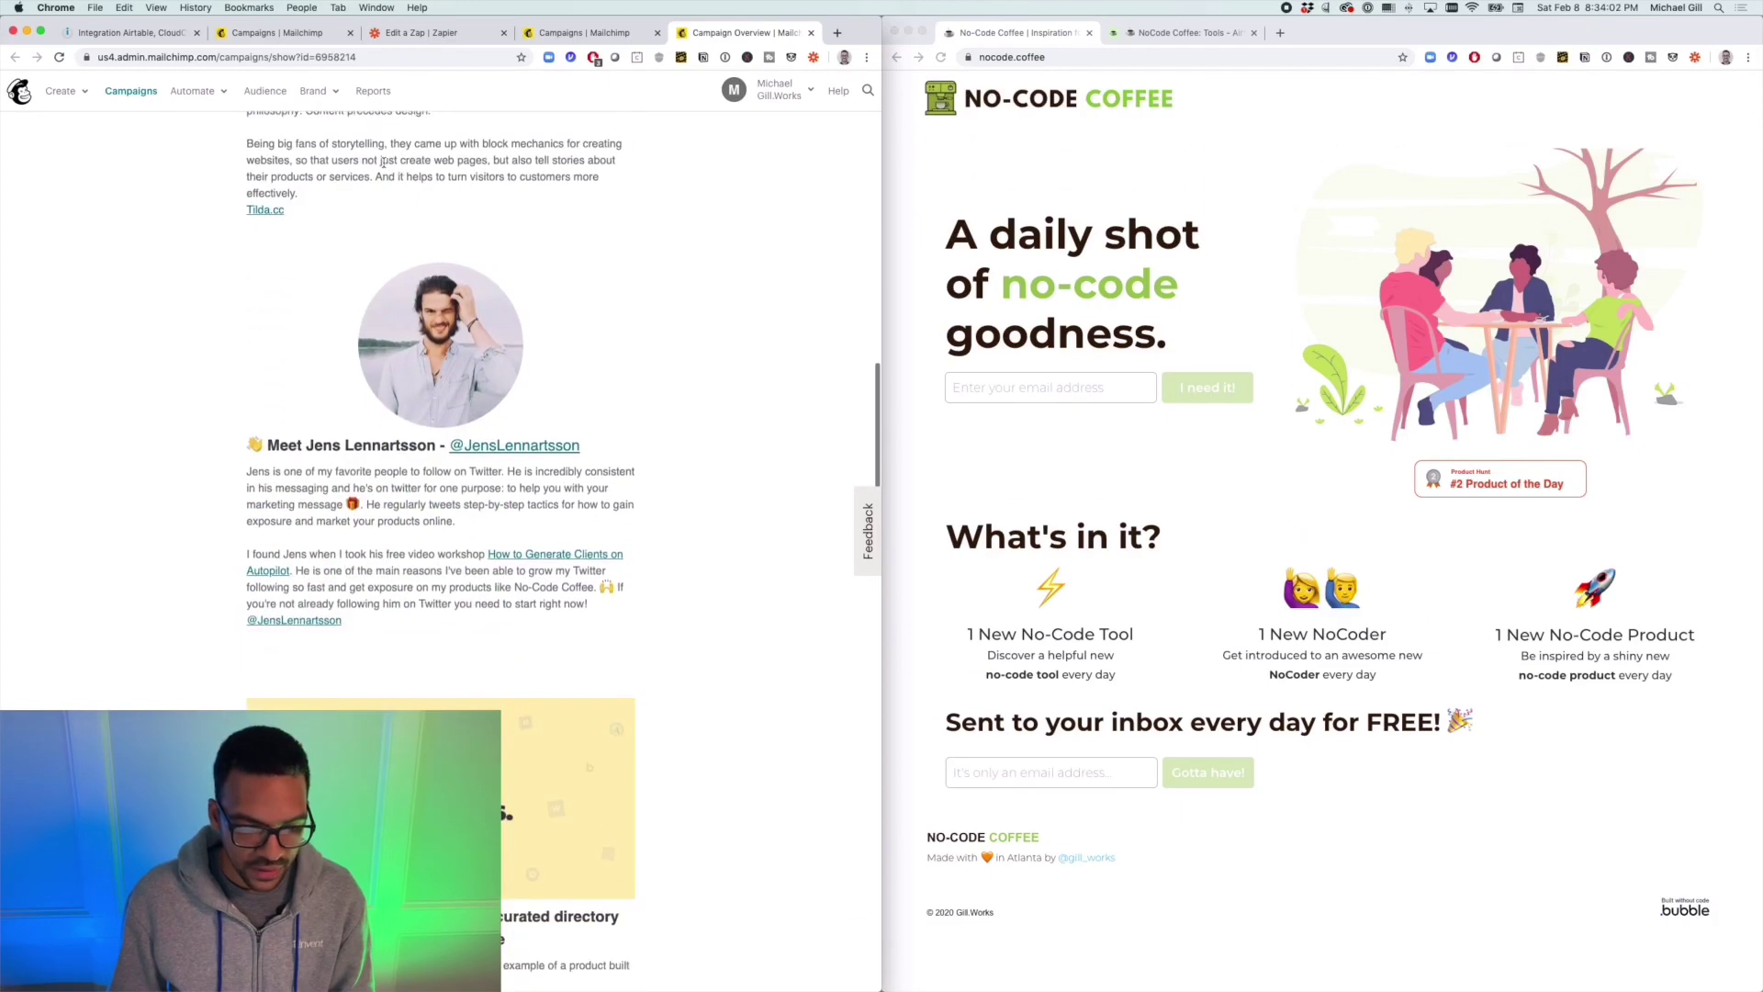
pyautogui.scroll(8, 382, 162)
pyautogui.scroll(-6, 358, 344)
pyautogui.scroll(-10, 363, 386)
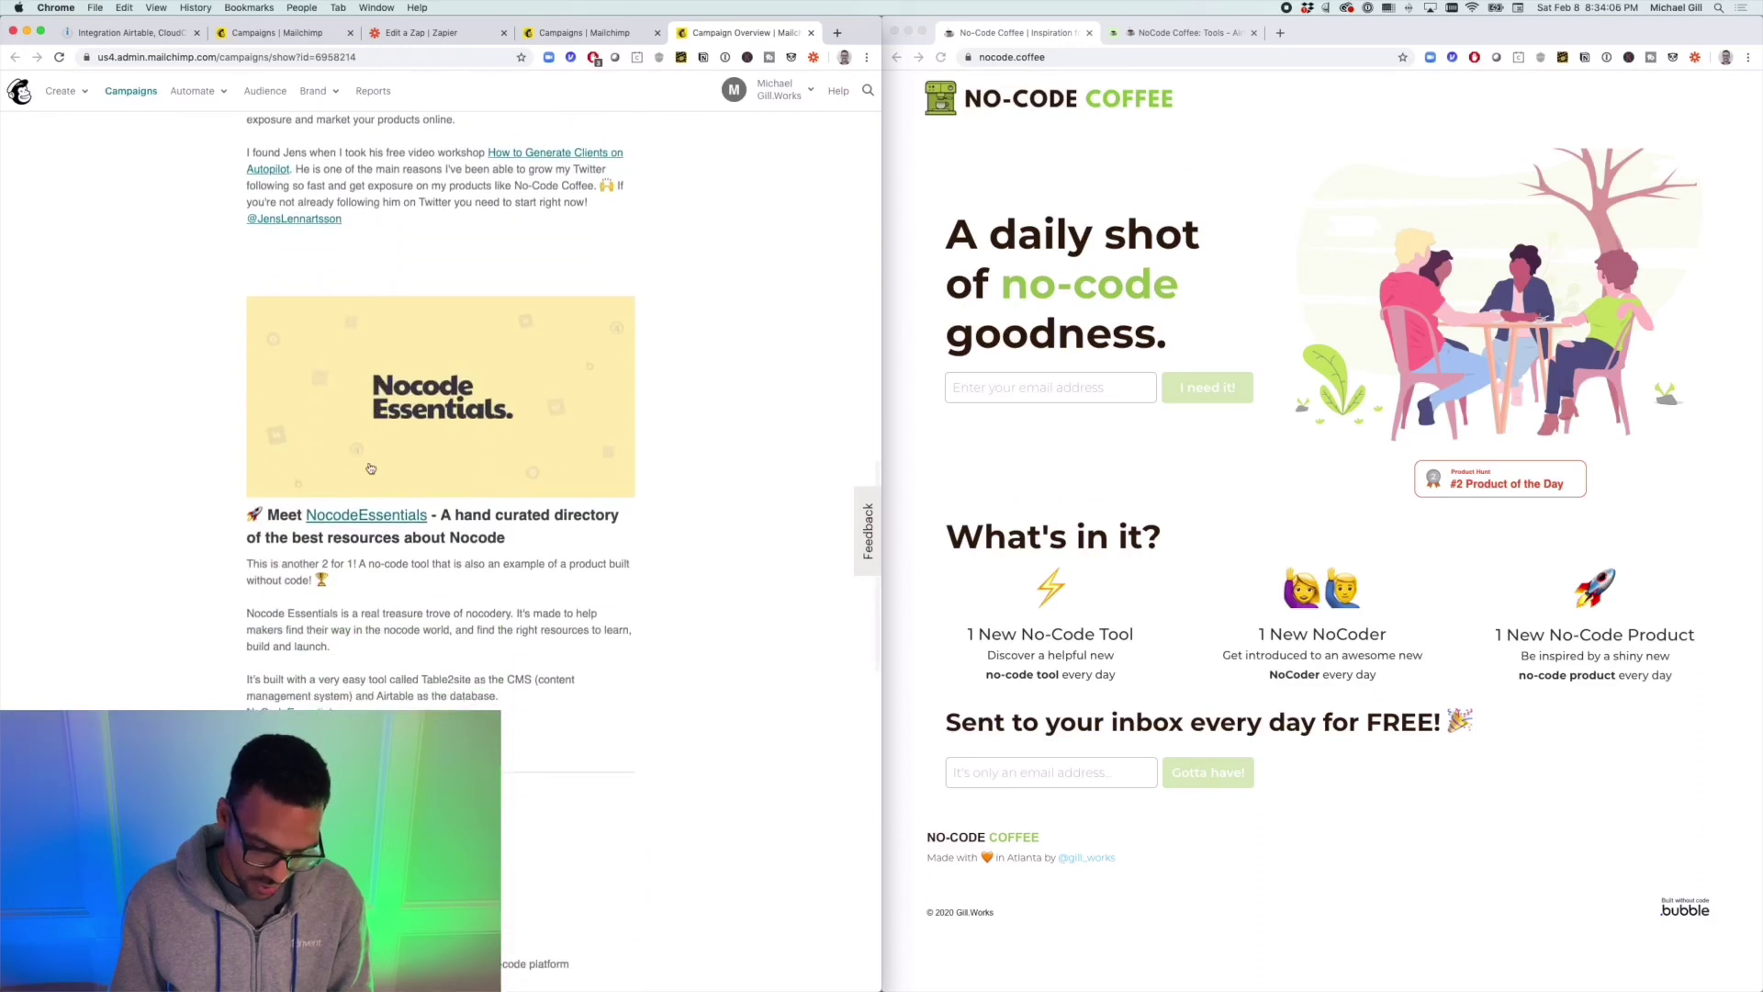
pyautogui.scroll(-6, 368, 464)
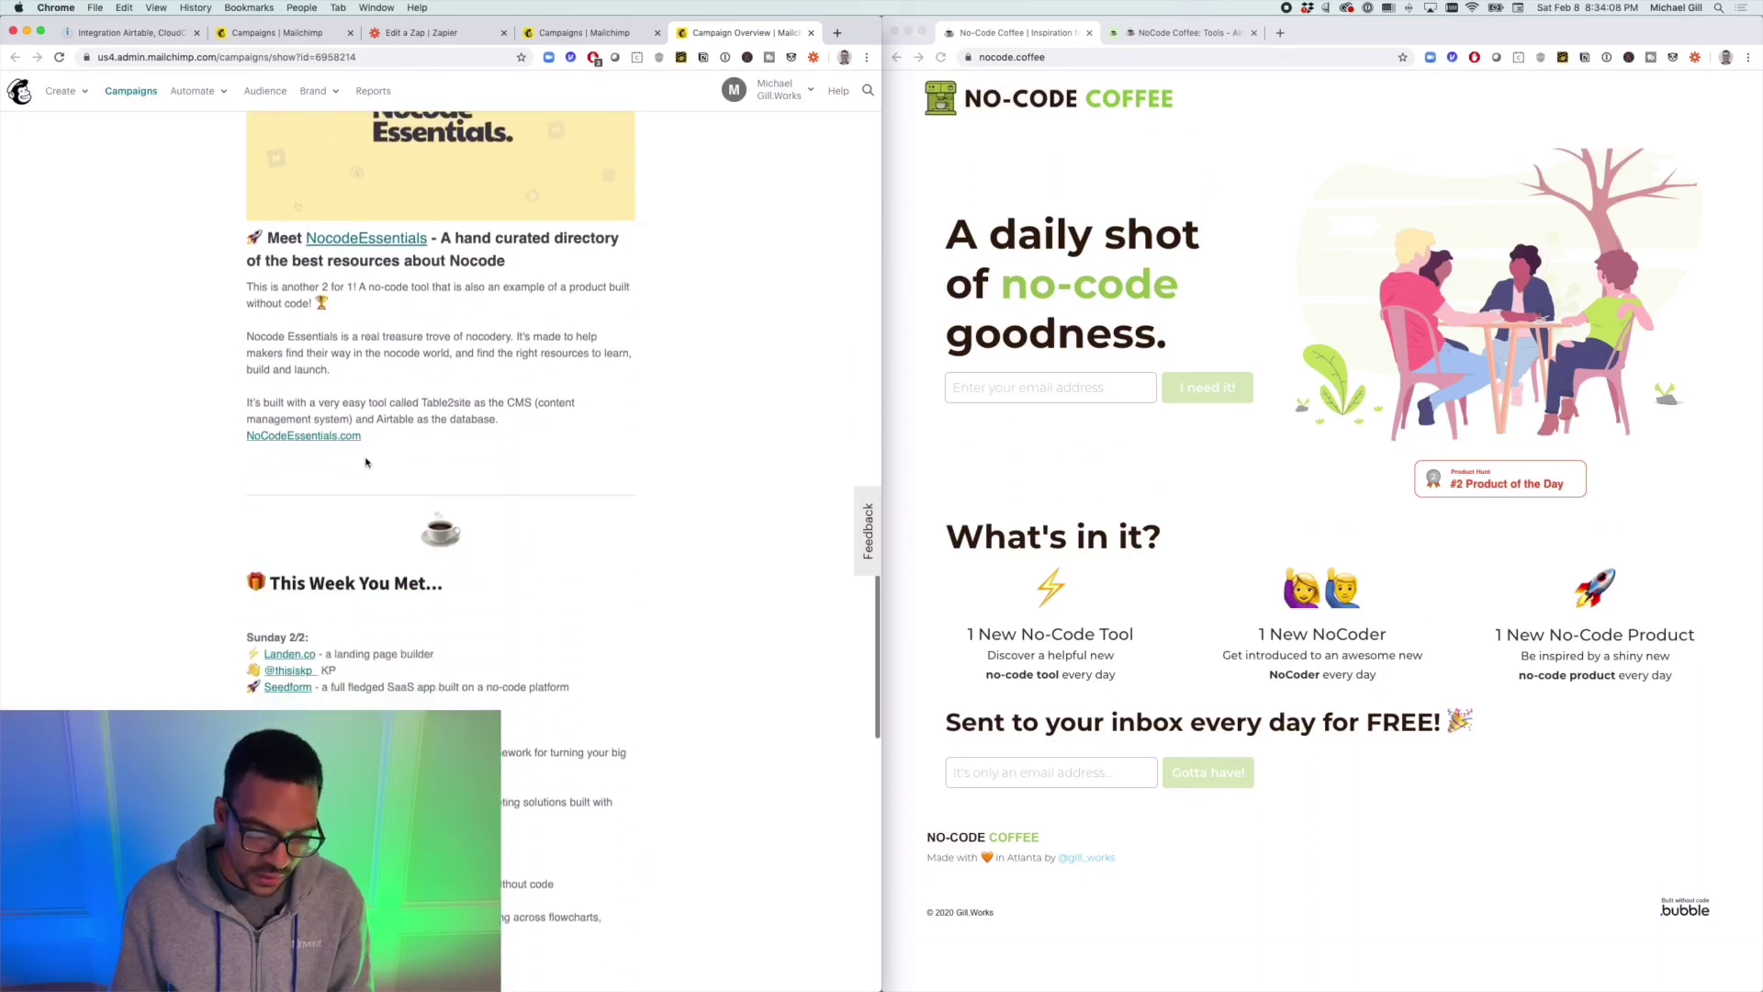
pyautogui.scroll(-4, 365, 462)
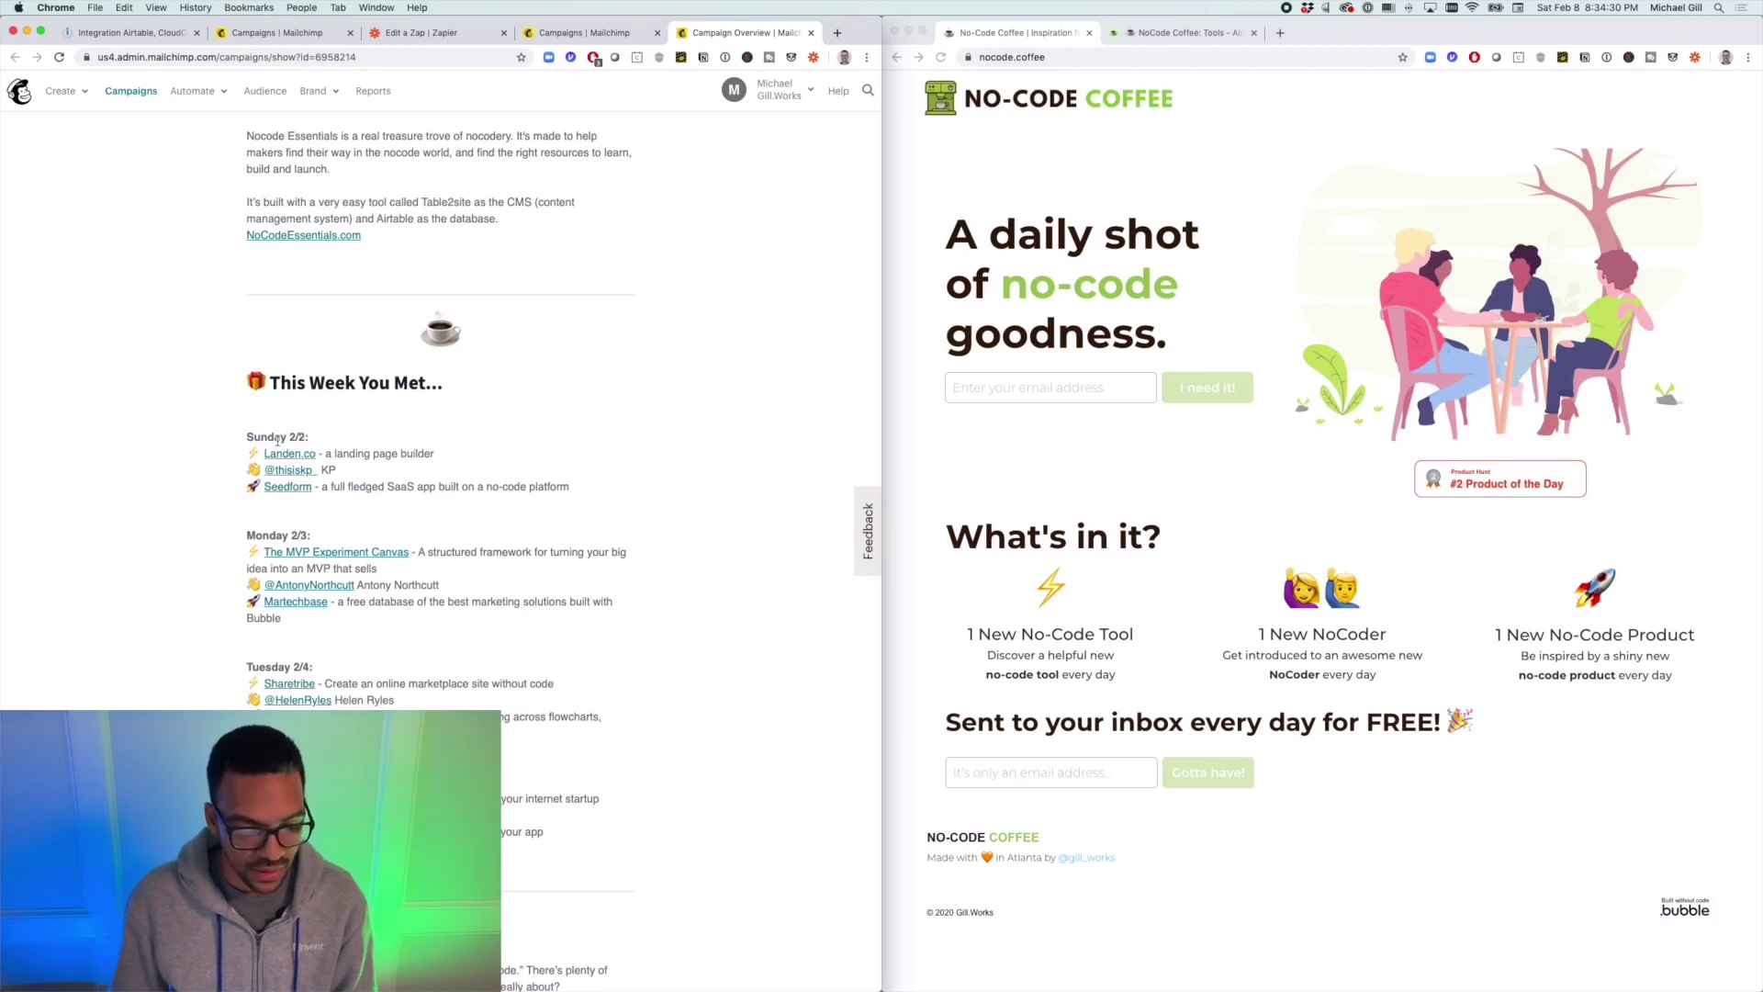
pyautogui.scroll(-10, 278, 441)
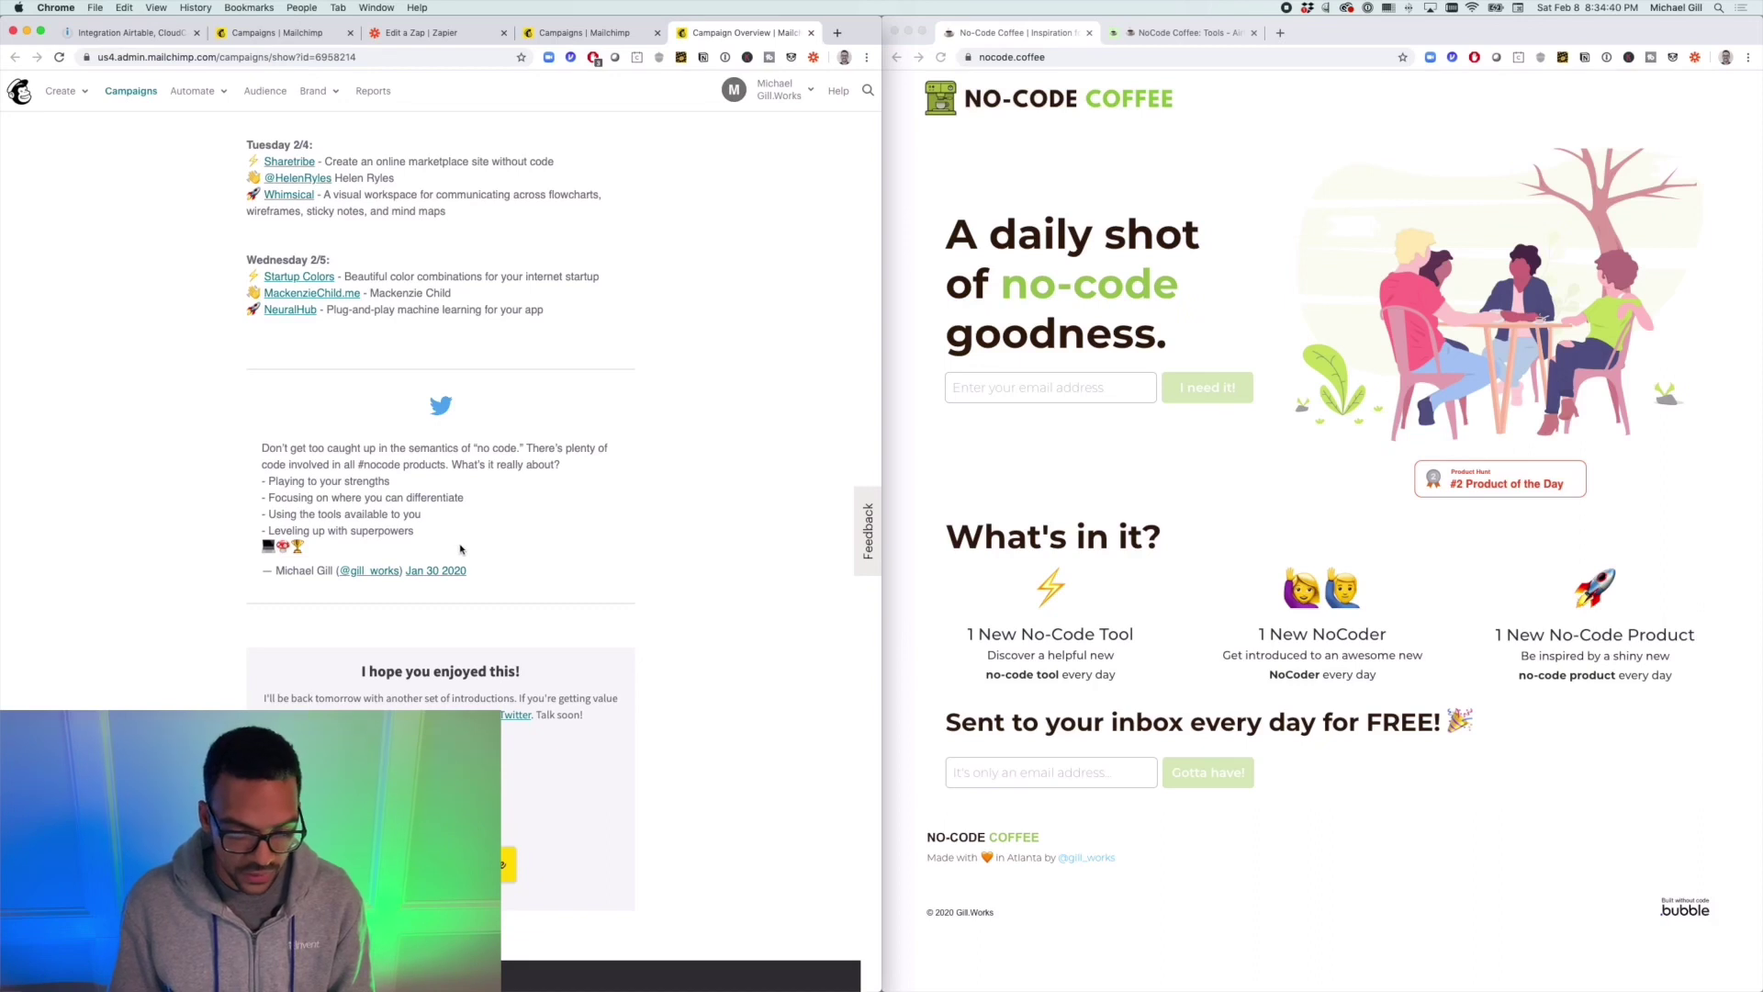
pyautogui.scroll(-3, 460, 549)
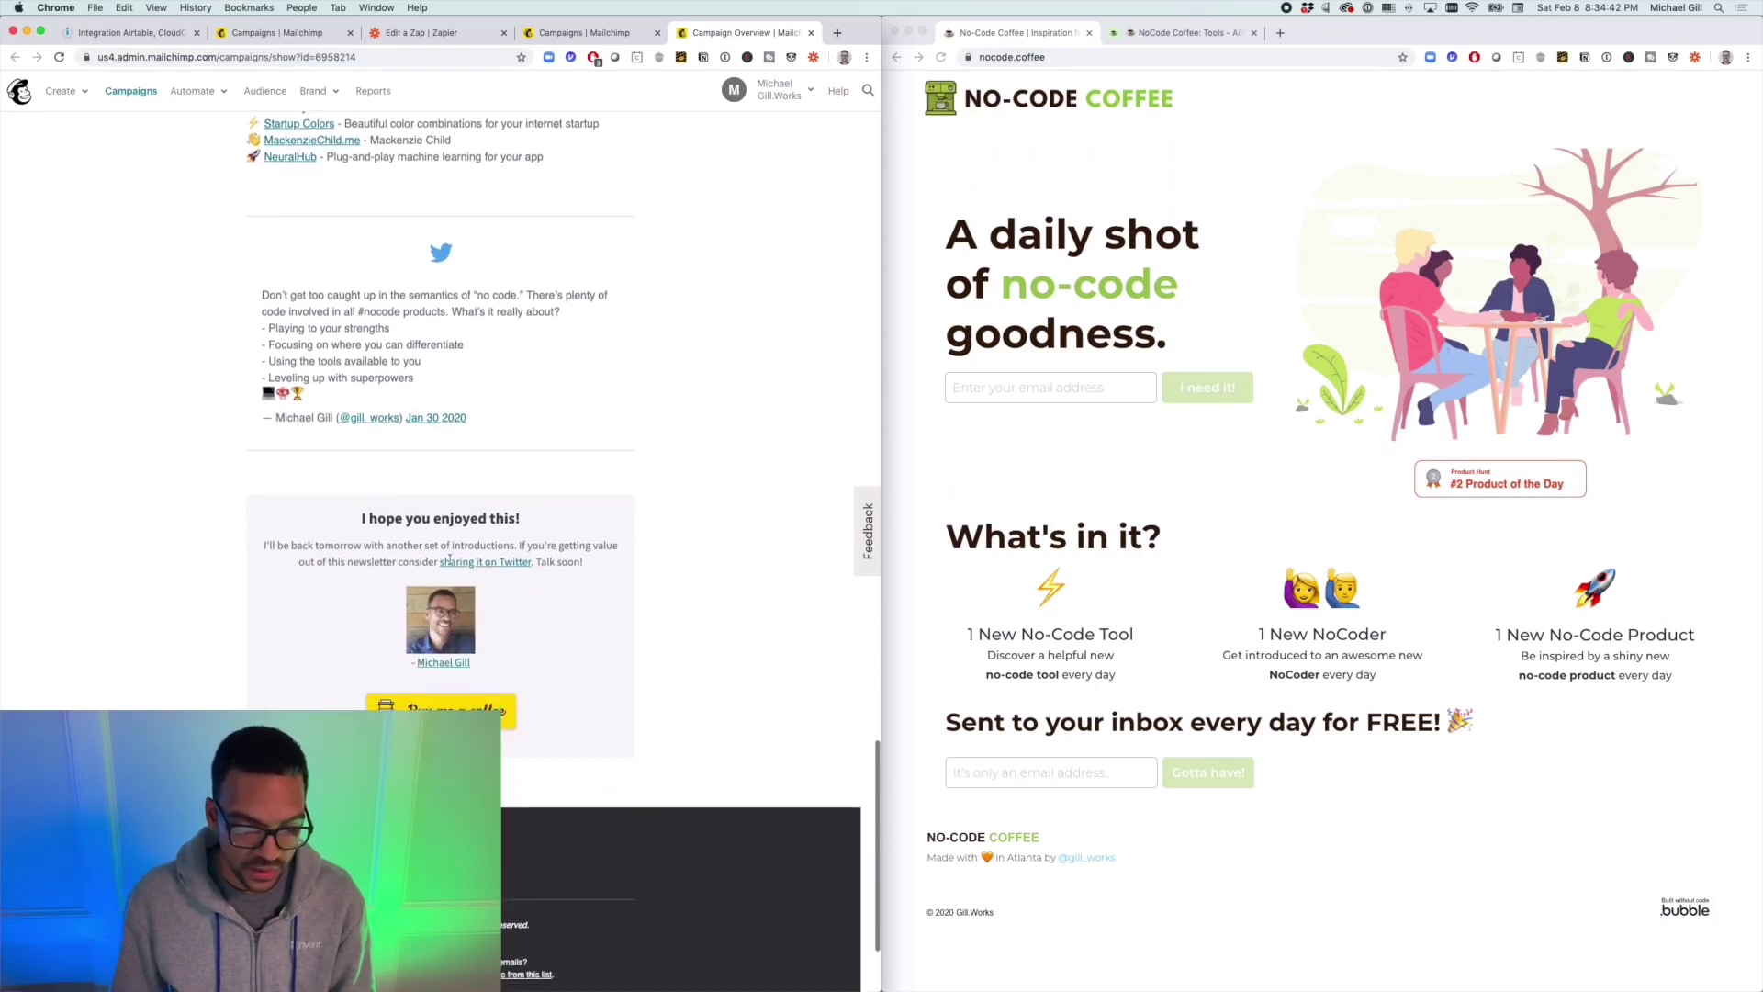
pyautogui.scroll(-2, 451, 643)
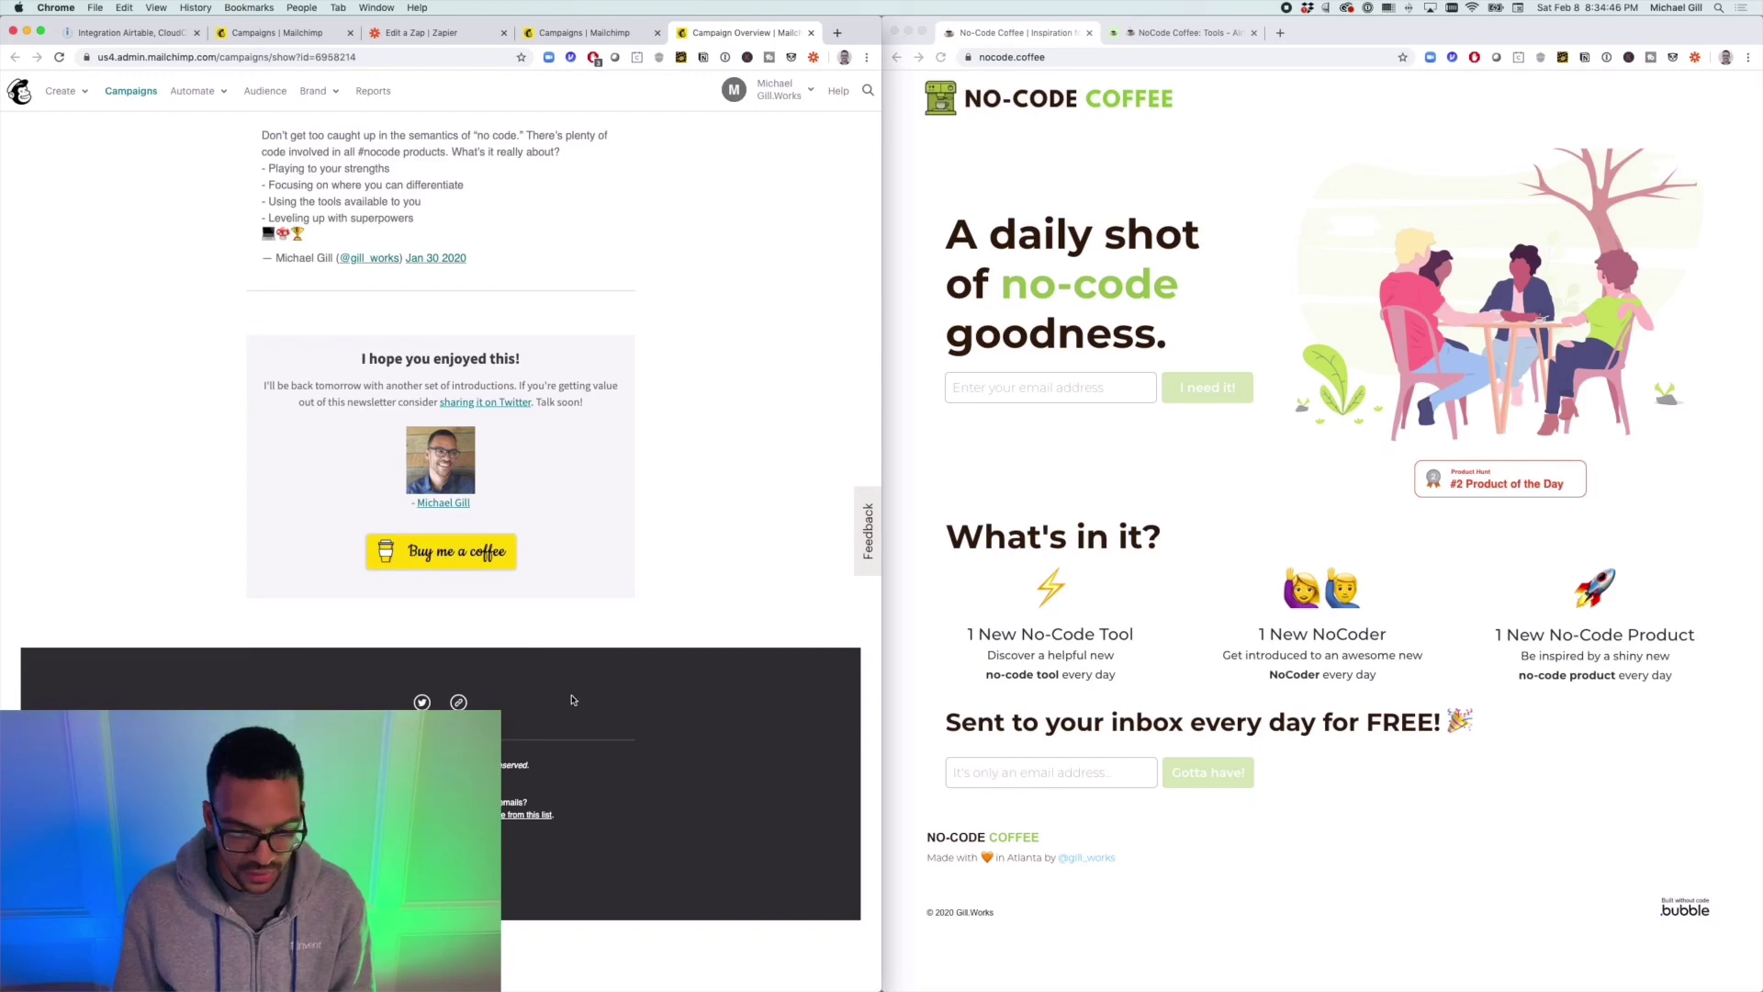
# Step: Move from the nocode.coffee homepage to the NoCode Coffee base's Tools table in Airtable
pyautogui.scroll(15, 571, 700)
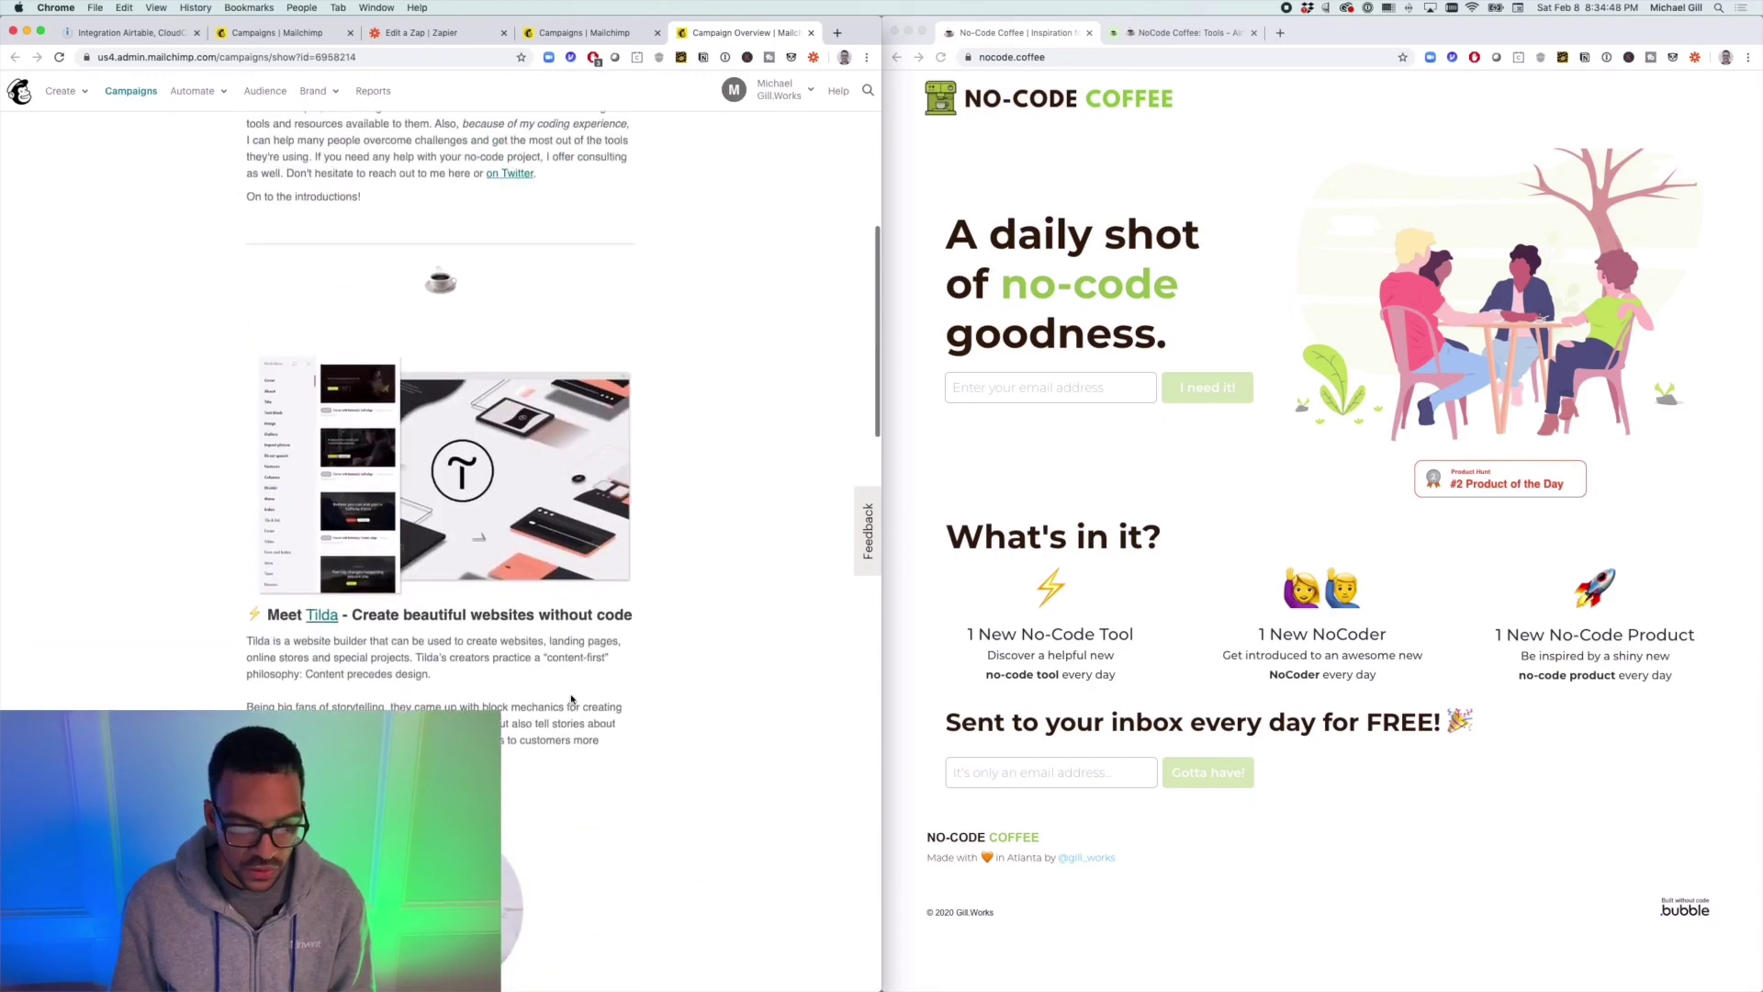
pyautogui.scroll(6, 572, 700)
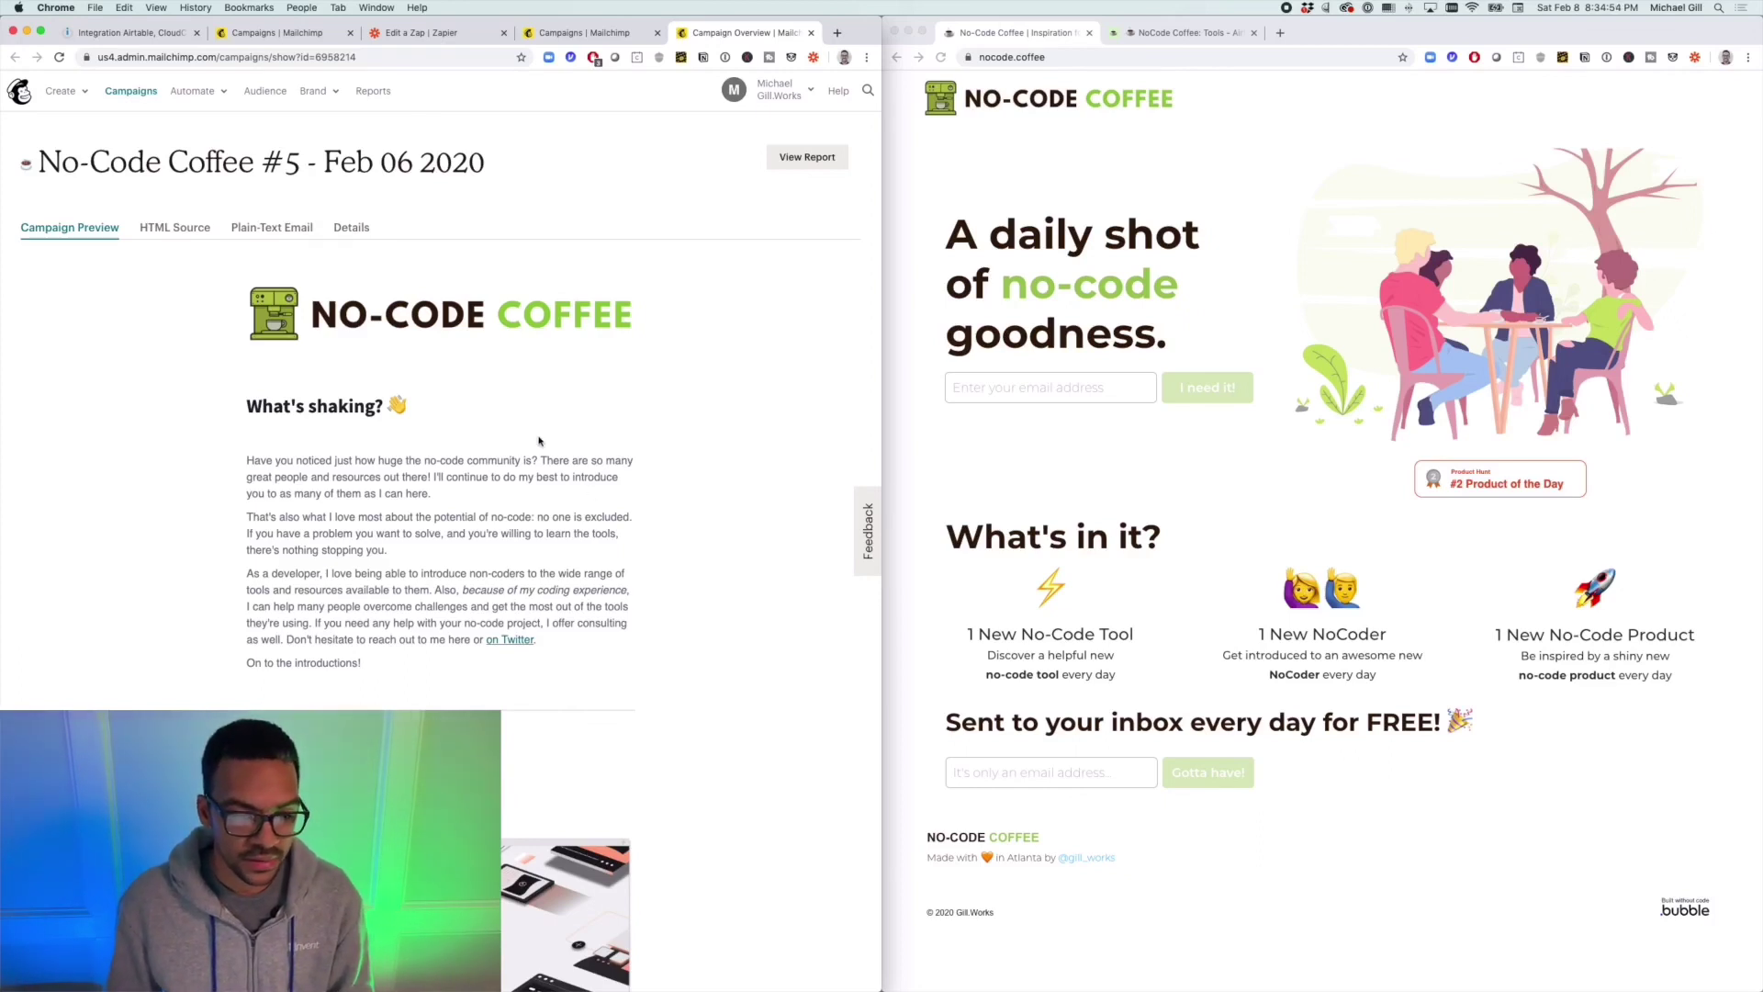
pyautogui.click(986, 303)
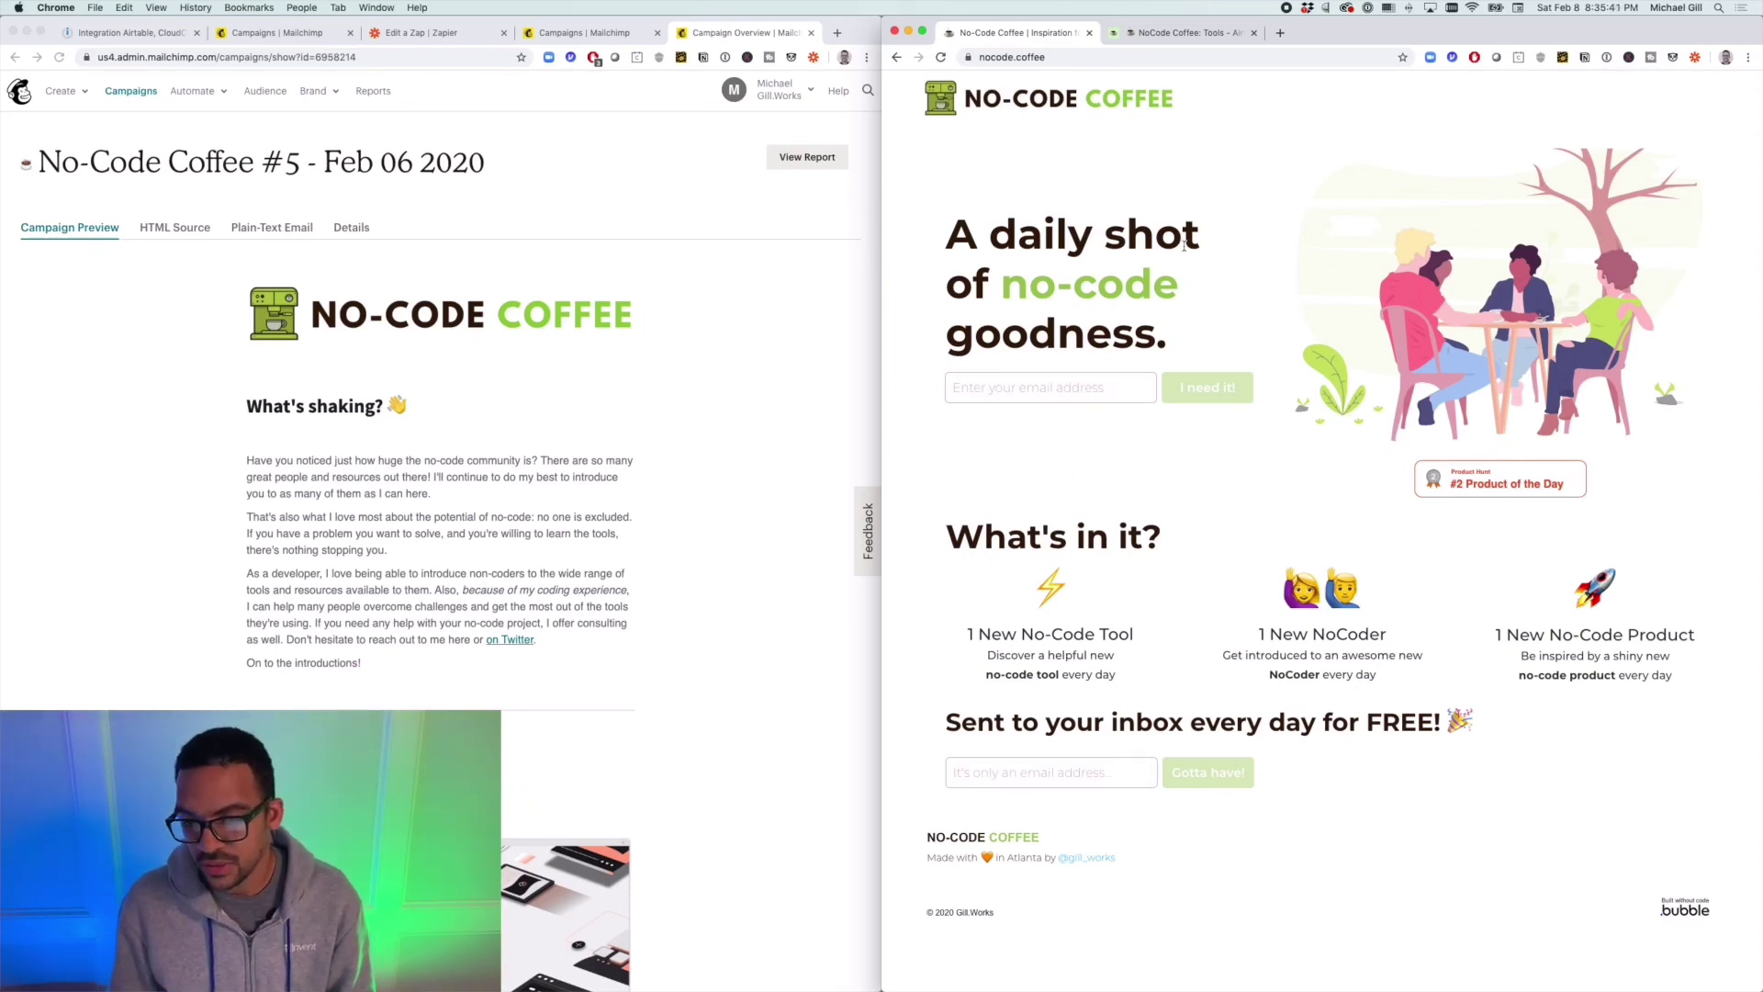
pyautogui.click(1169, 35)
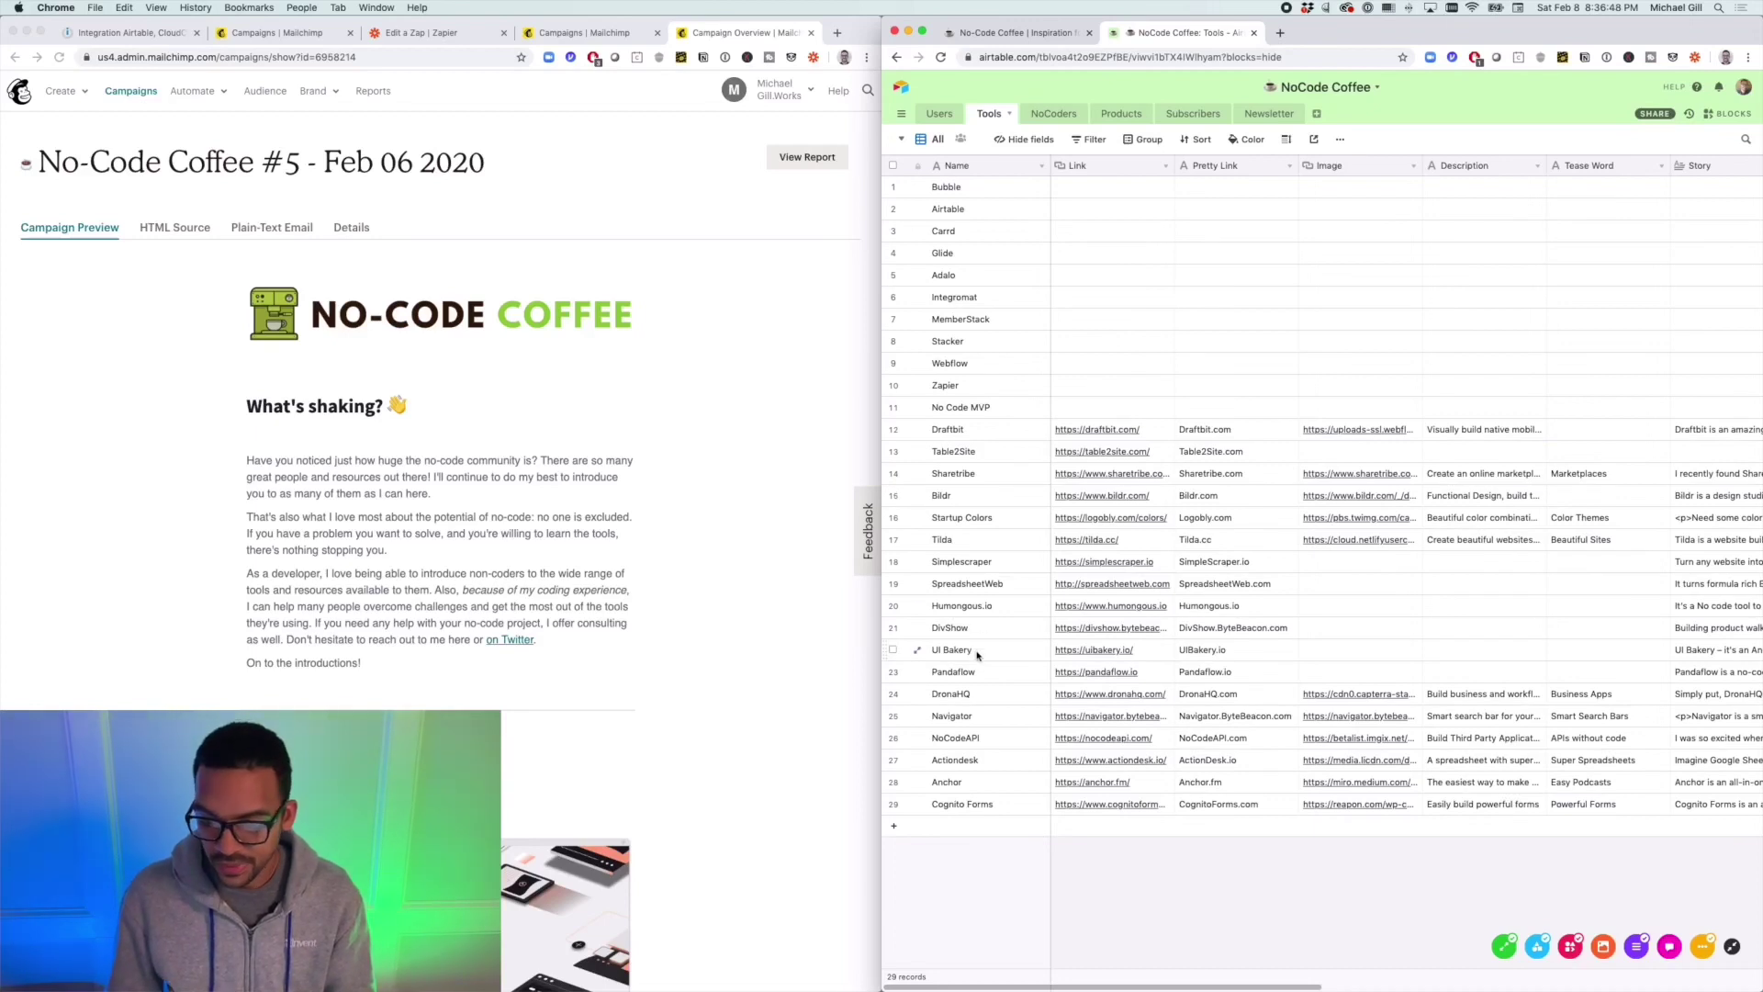
# Step: Scroll the Tools grid right across its fields from Link to Date Served, then back
pyautogui.hscroll(4, 1226, 615)
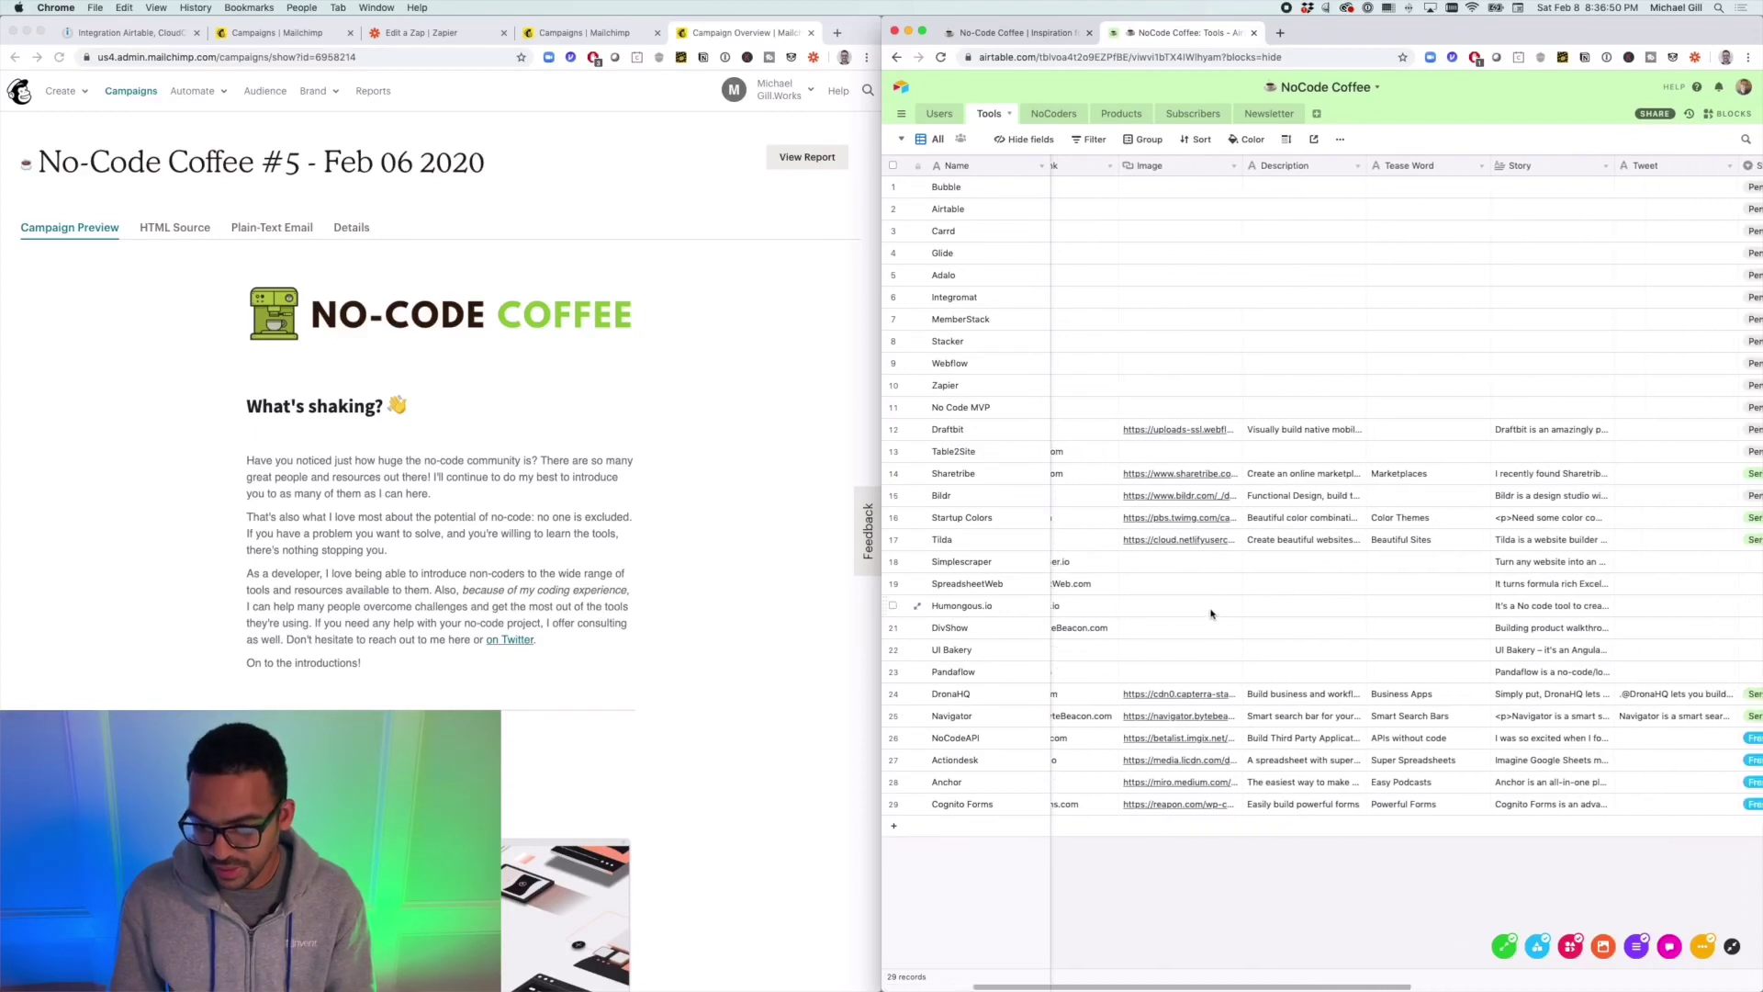
pyautogui.hscroll(4, 1291, 597)
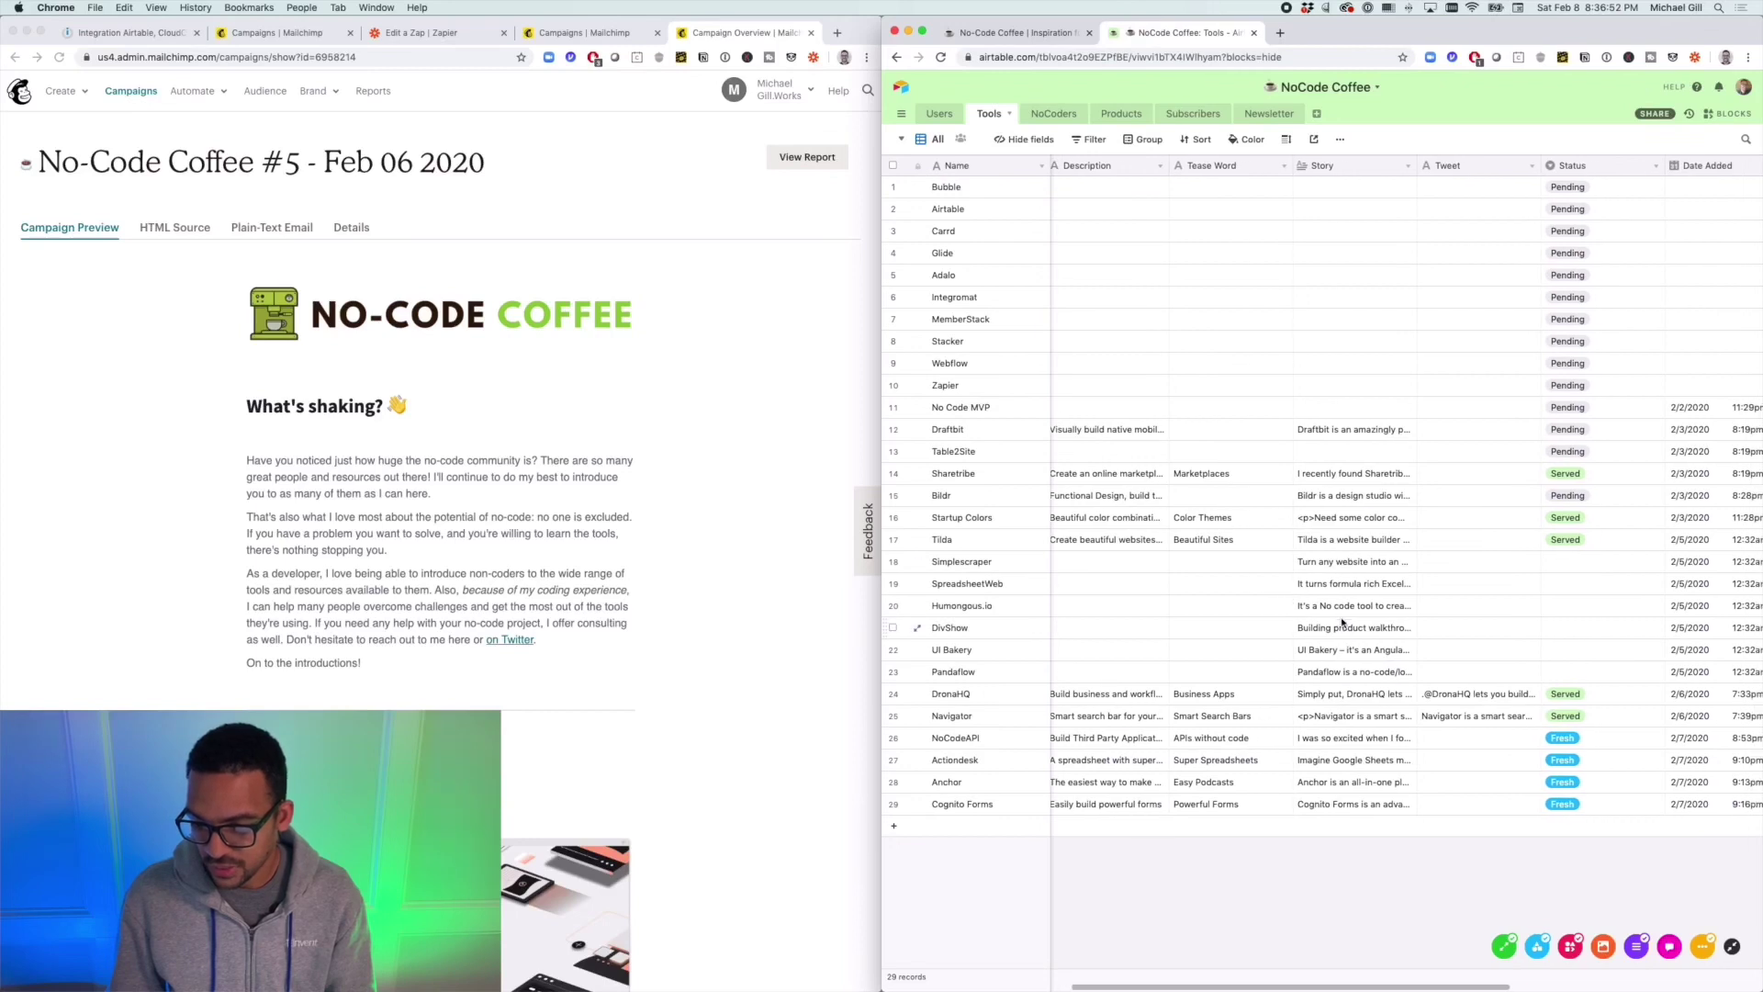
pyautogui.hscroll(3, 1259, 622)
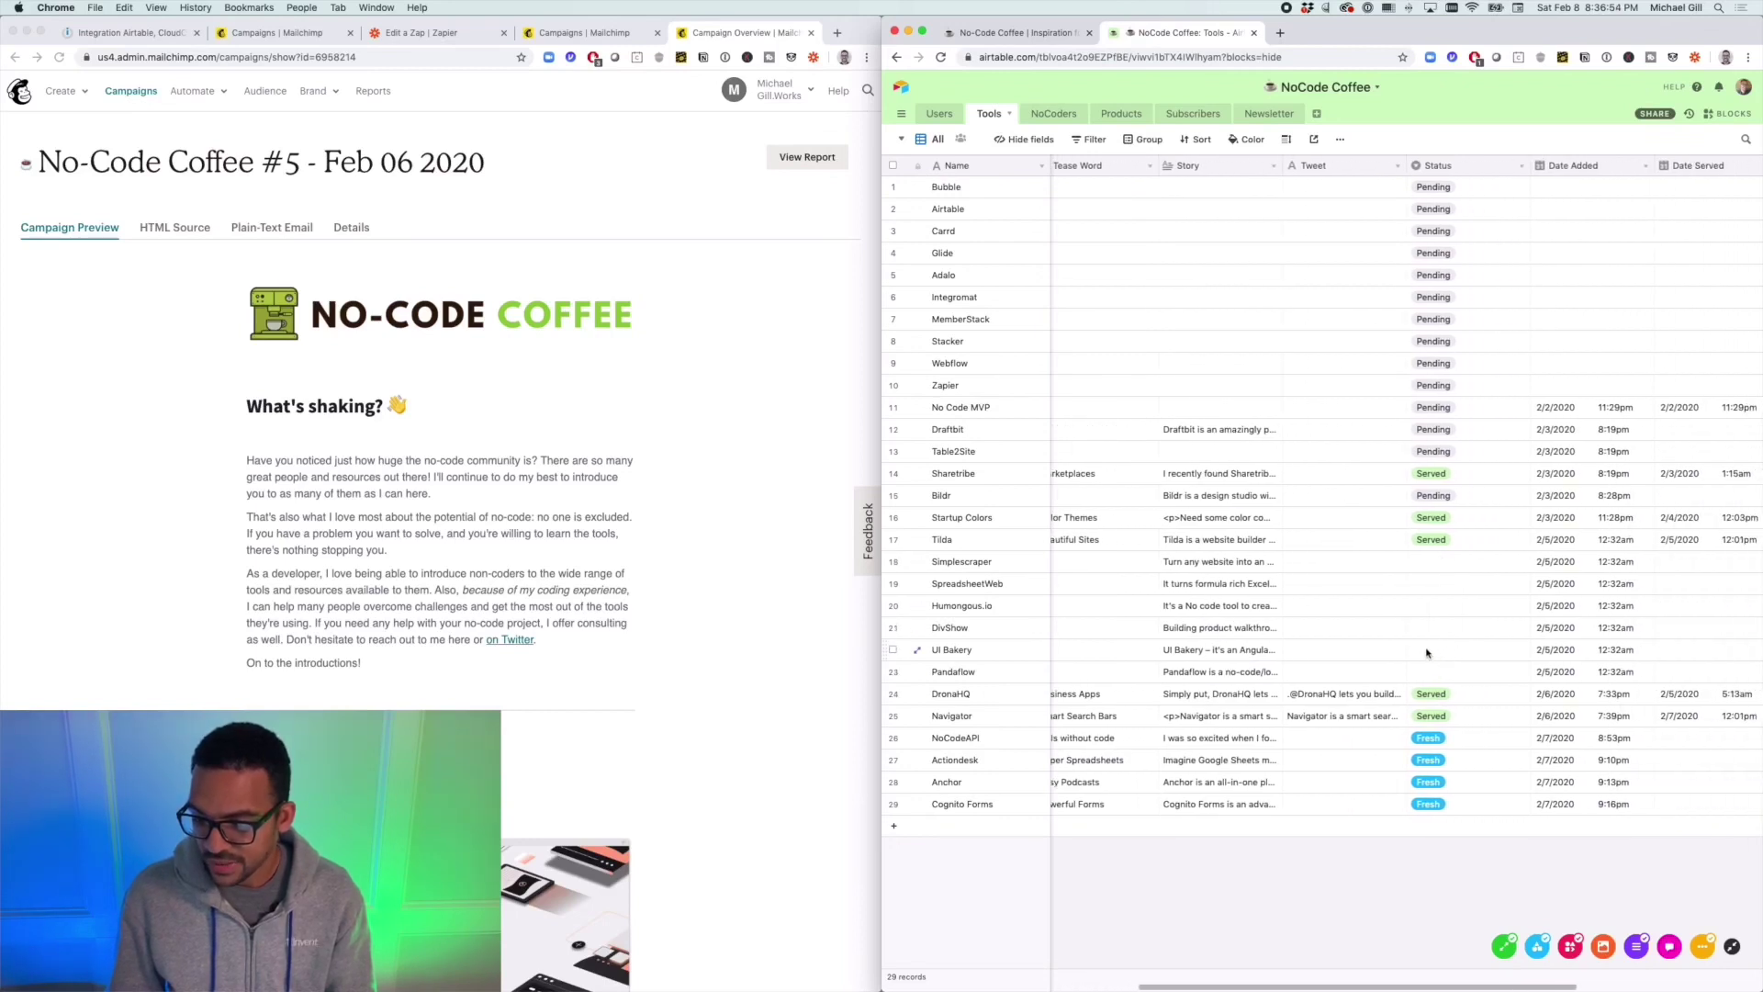
pyautogui.hscroll(3, 1426, 652)
pyautogui.hscroll(-5, 1422, 652)
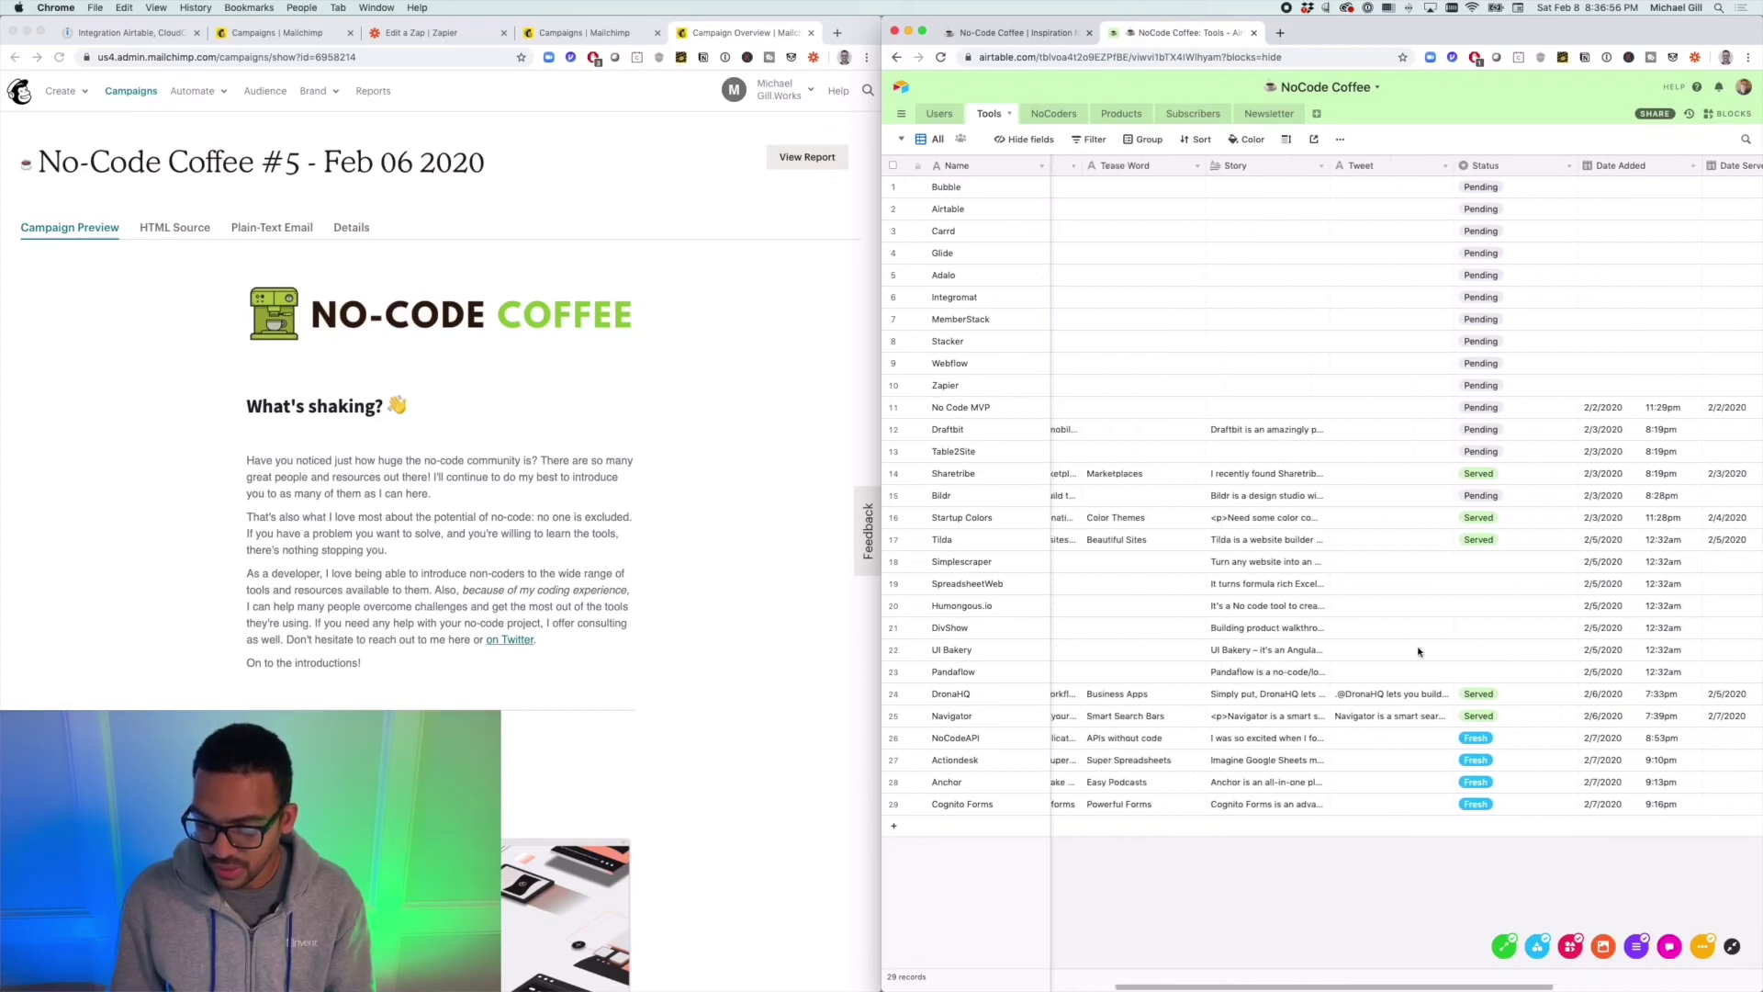
pyautogui.hscroll(-10, 1419, 651)
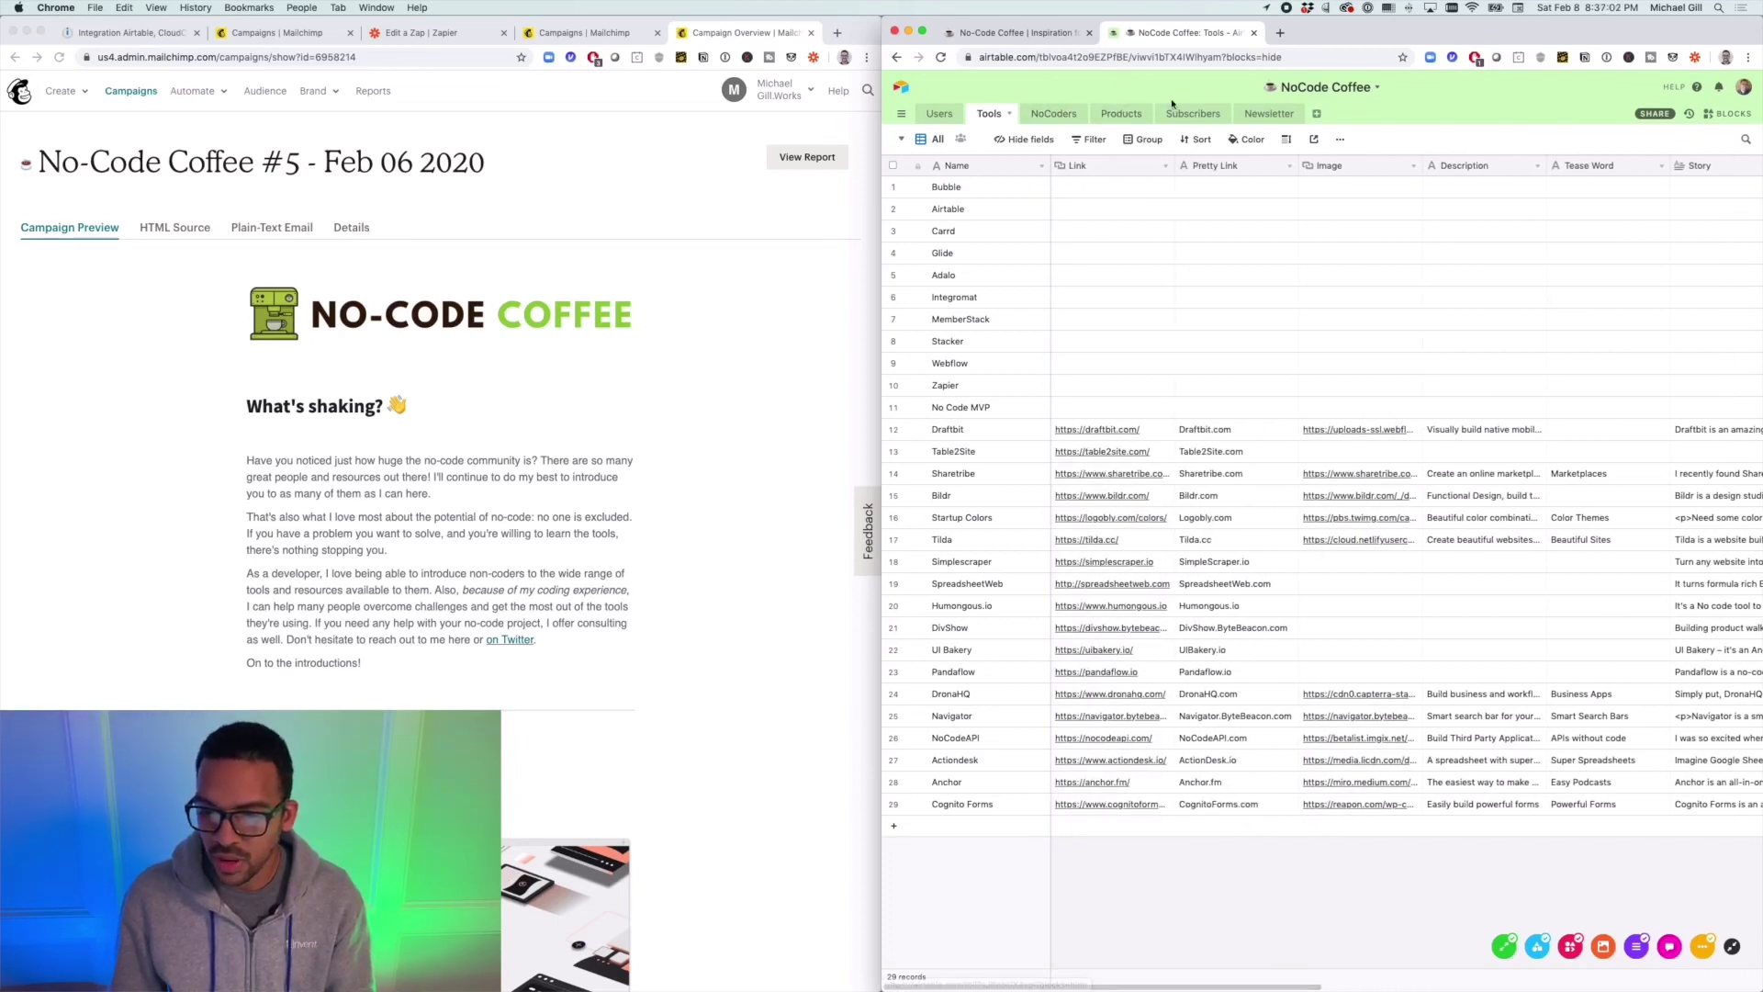
# Step: Open the Newsletter table and compare it with the Mailchimp draft's intro paragraphs
pyautogui.click(1267, 112)
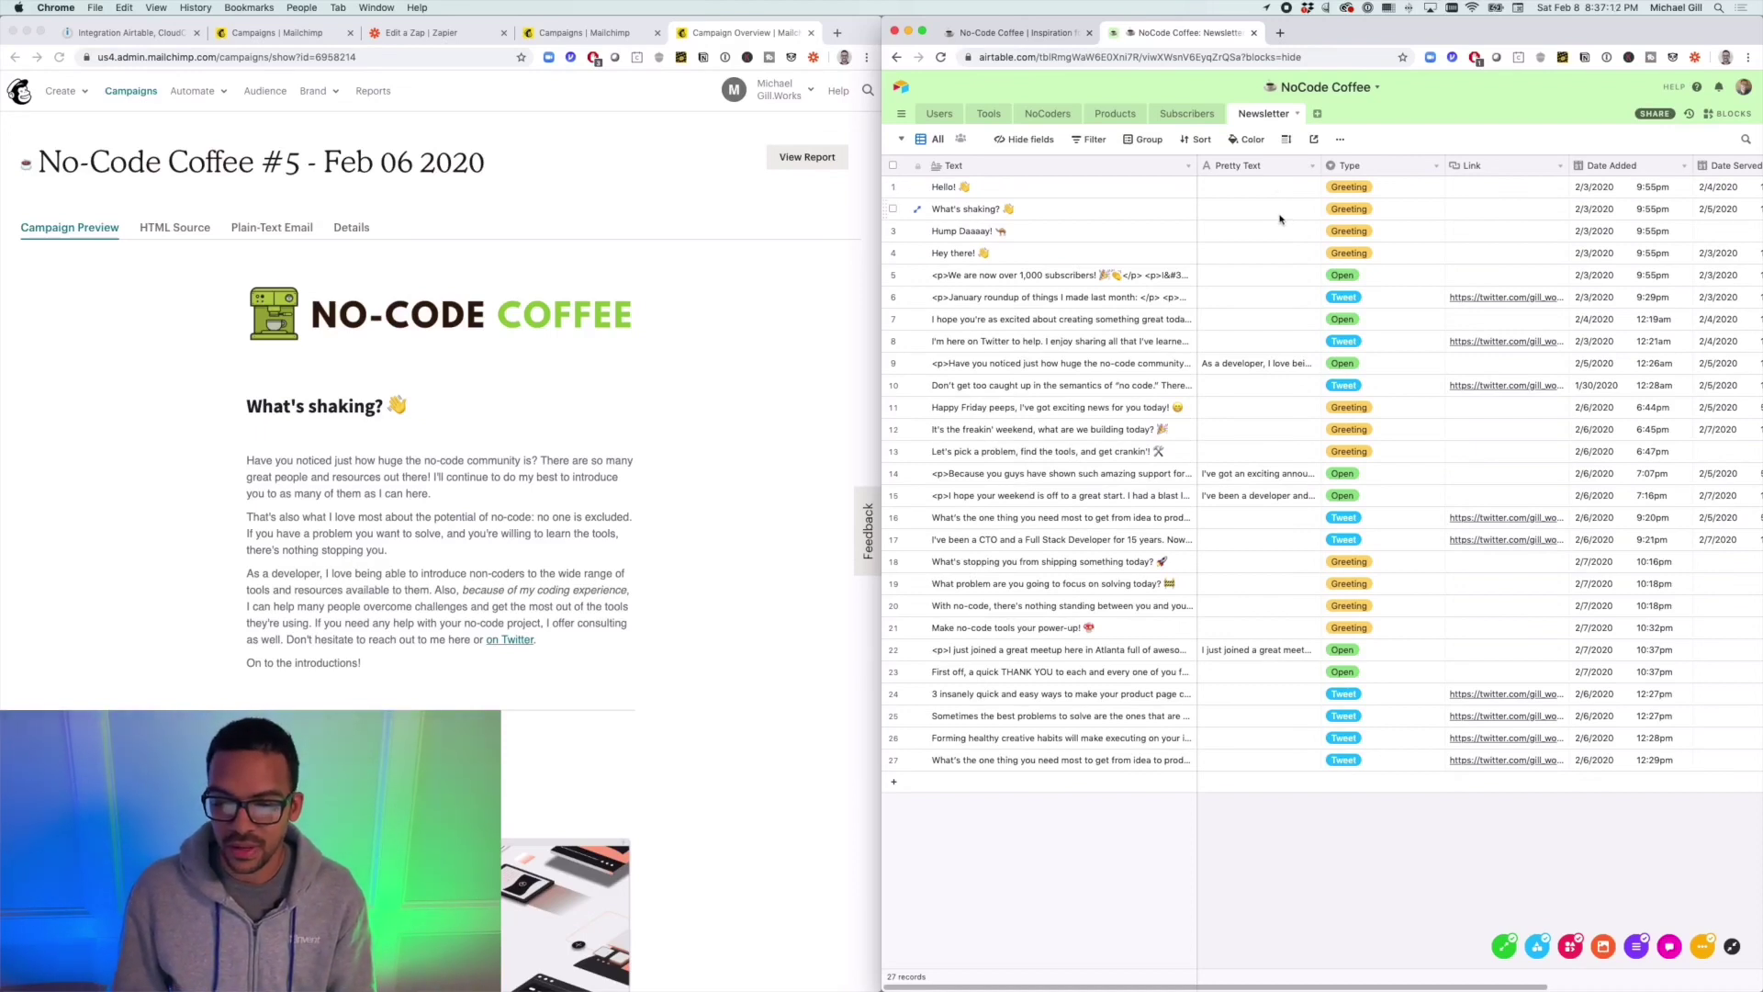
pyautogui.click(495, 395)
pyautogui.moveTo(495, 396); pyautogui.dragTo(557, 662)
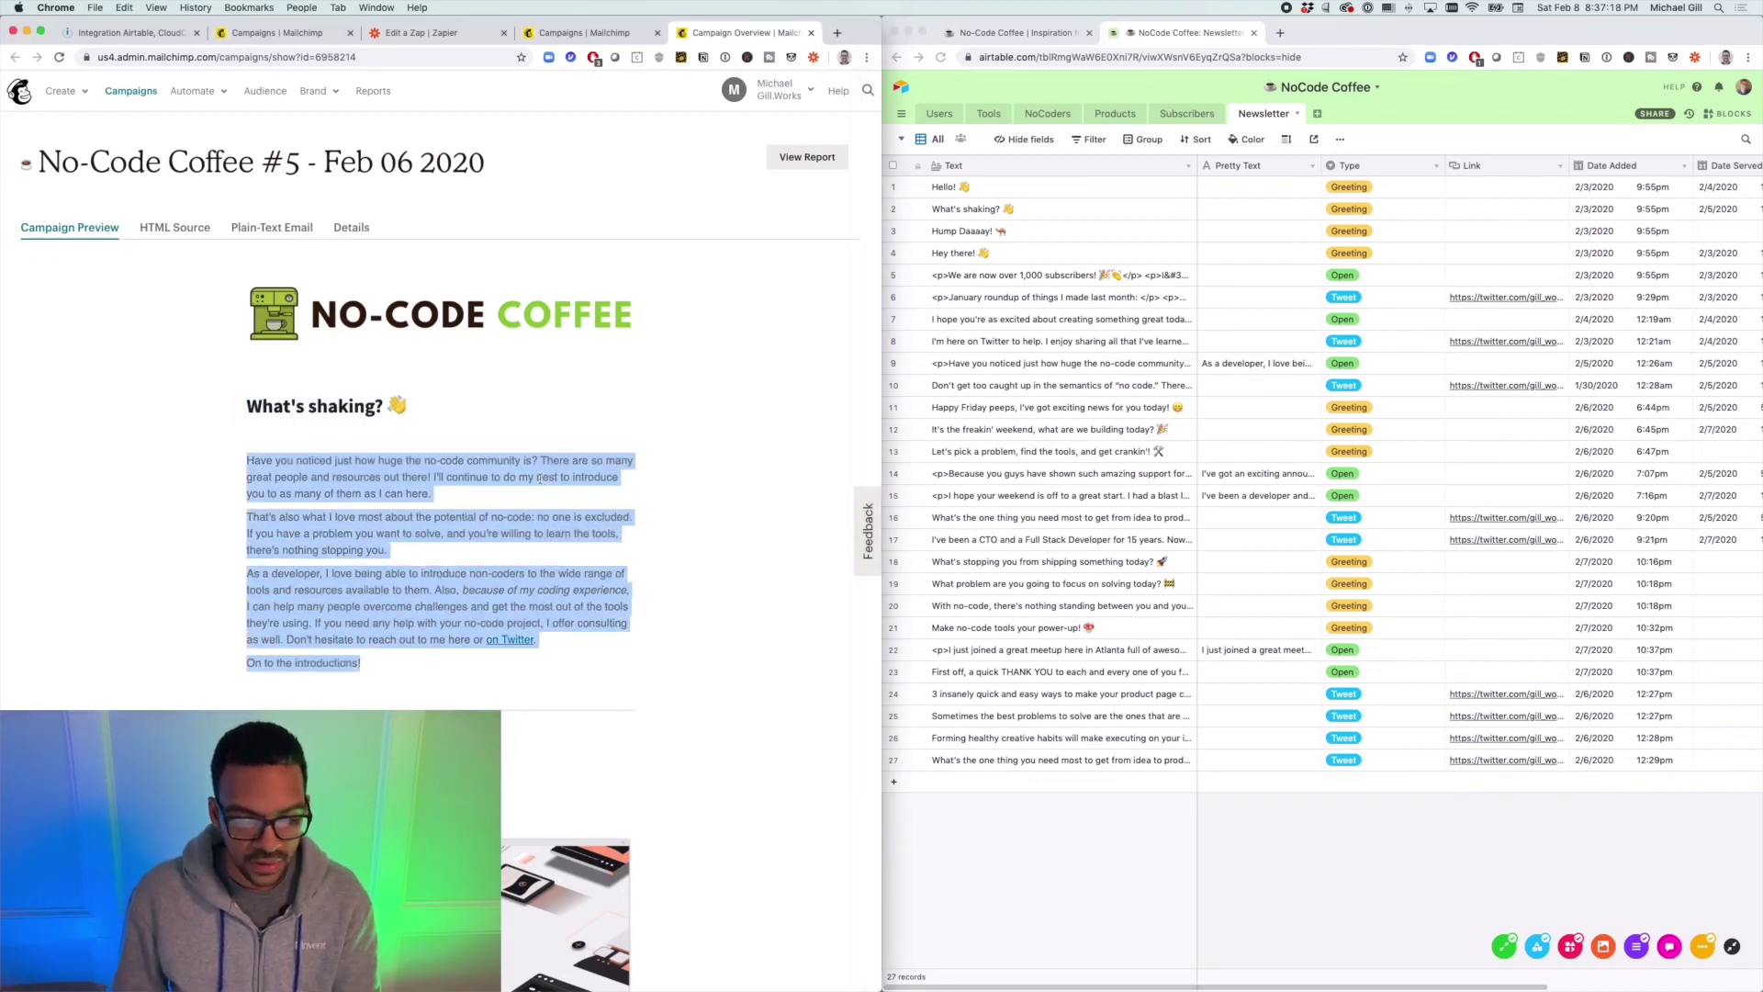
pyautogui.click(651, 514)
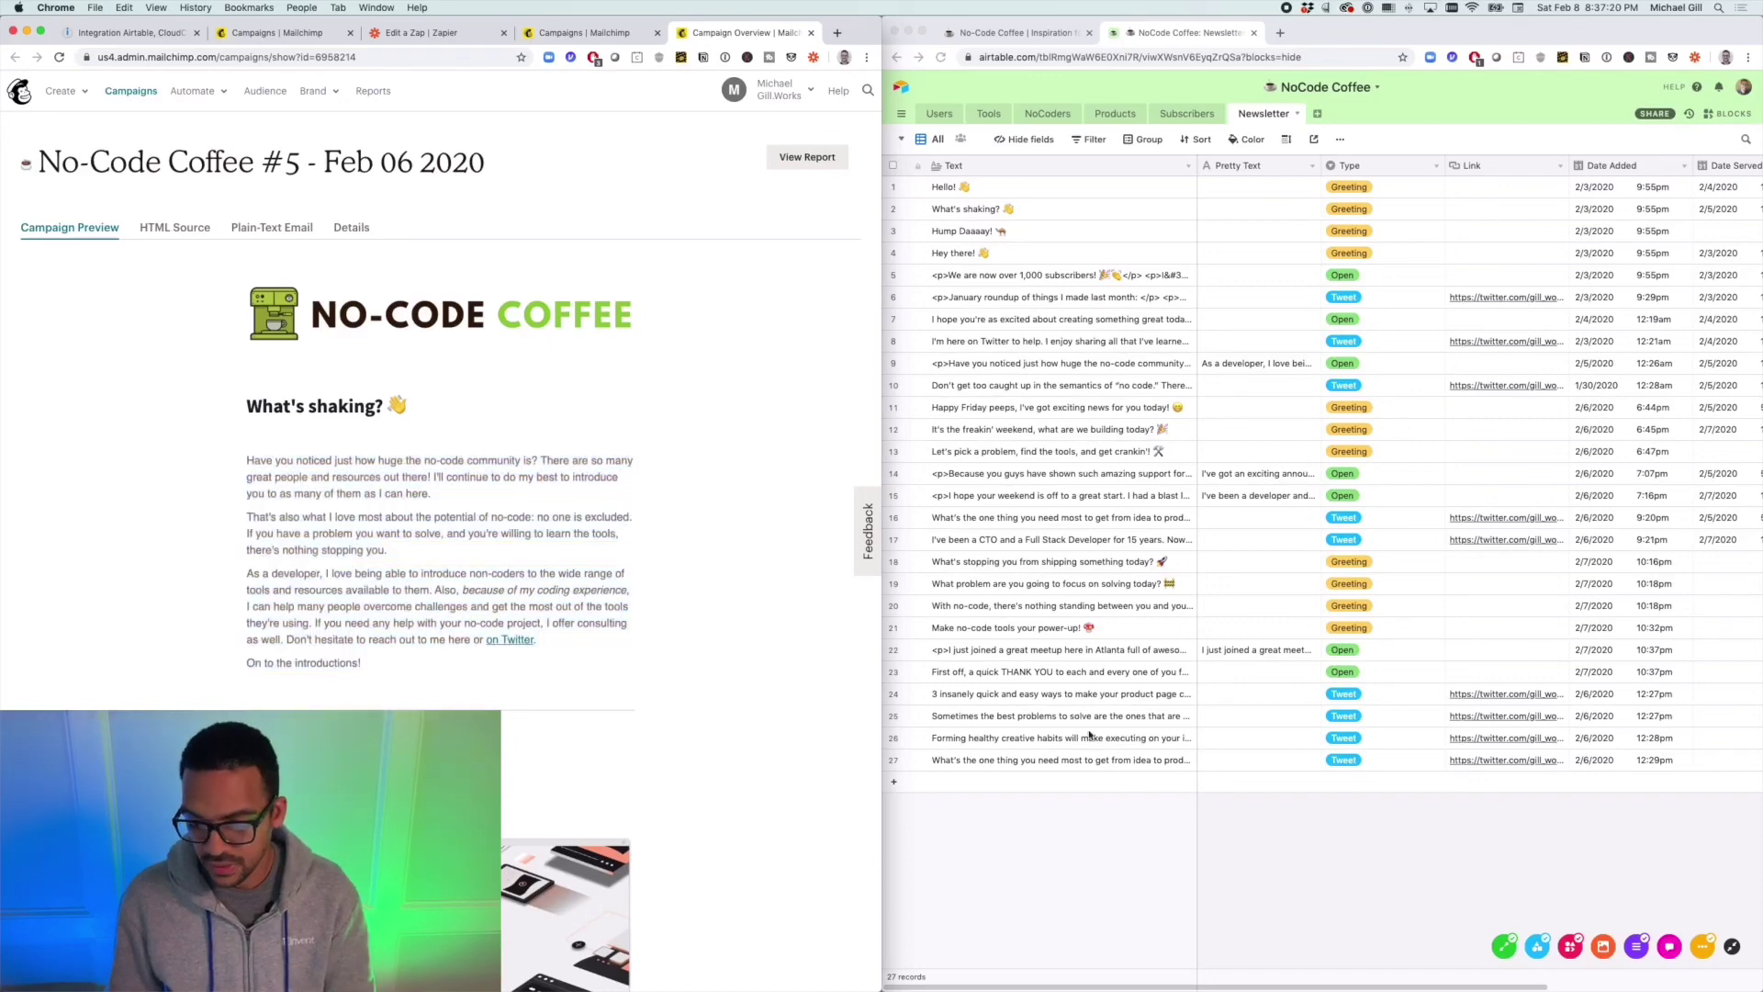
pyautogui.click(1154, 834)
pyautogui.scroll(-10, 493, 345)
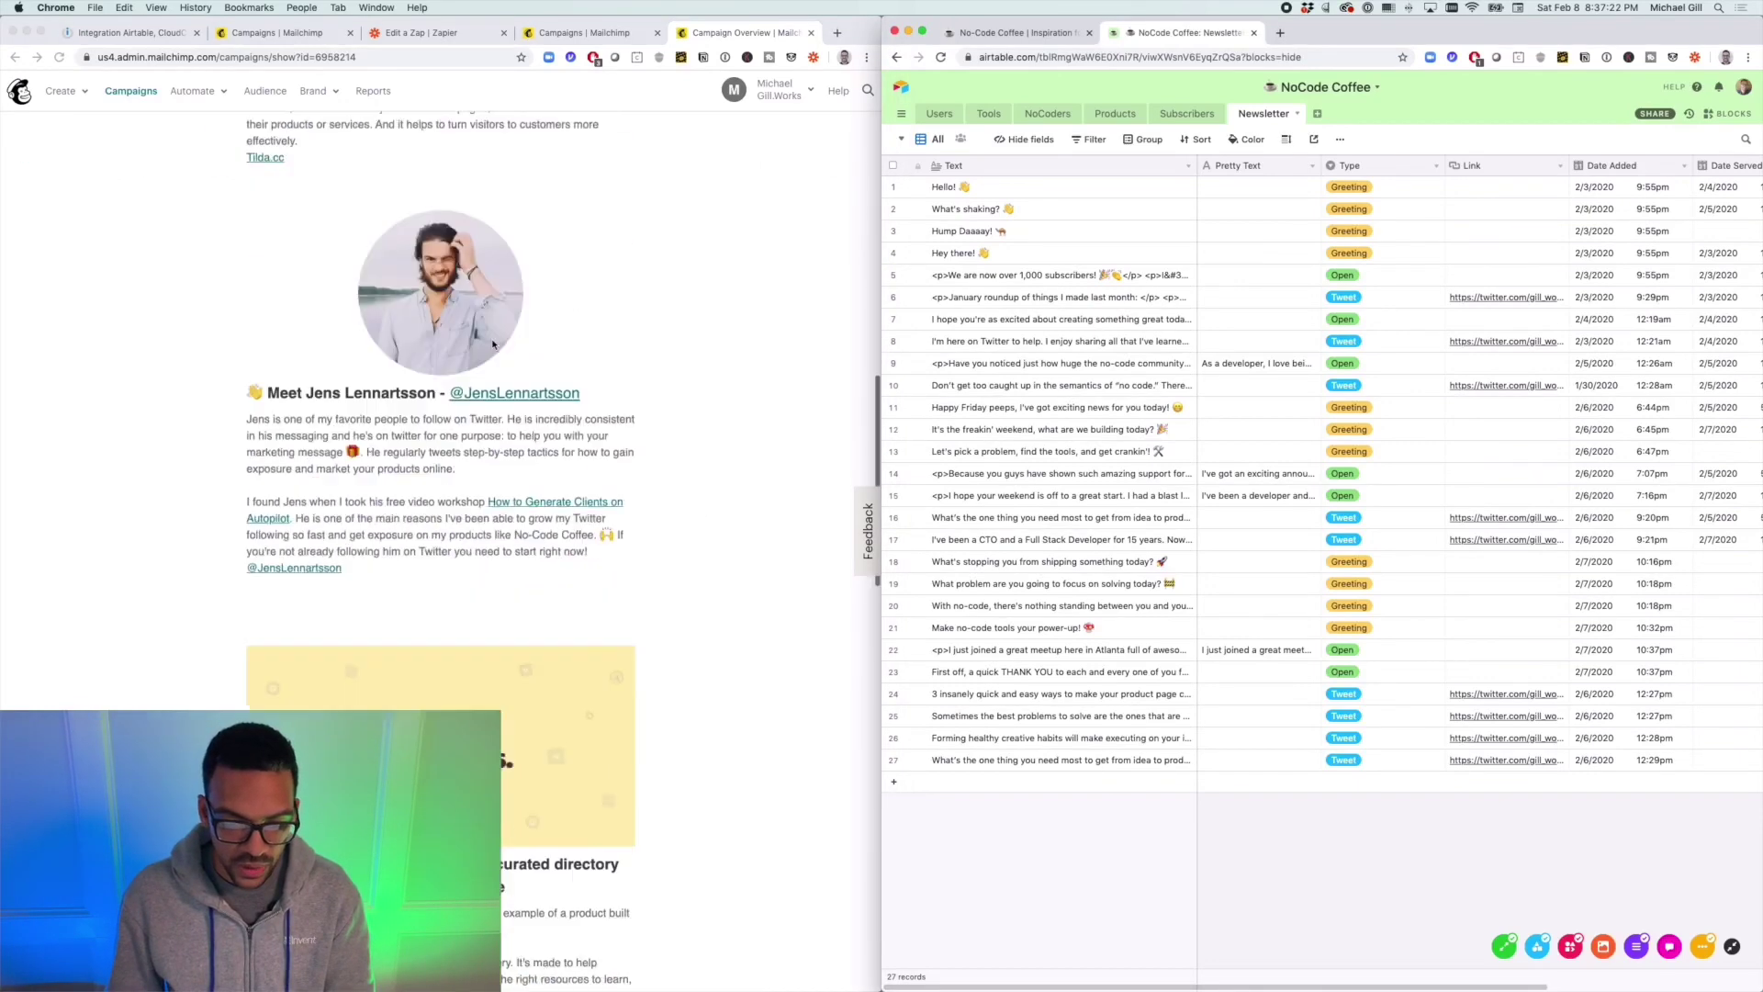
pyautogui.scroll(15, 493, 345)
pyautogui.scroll(-10, 539, 643)
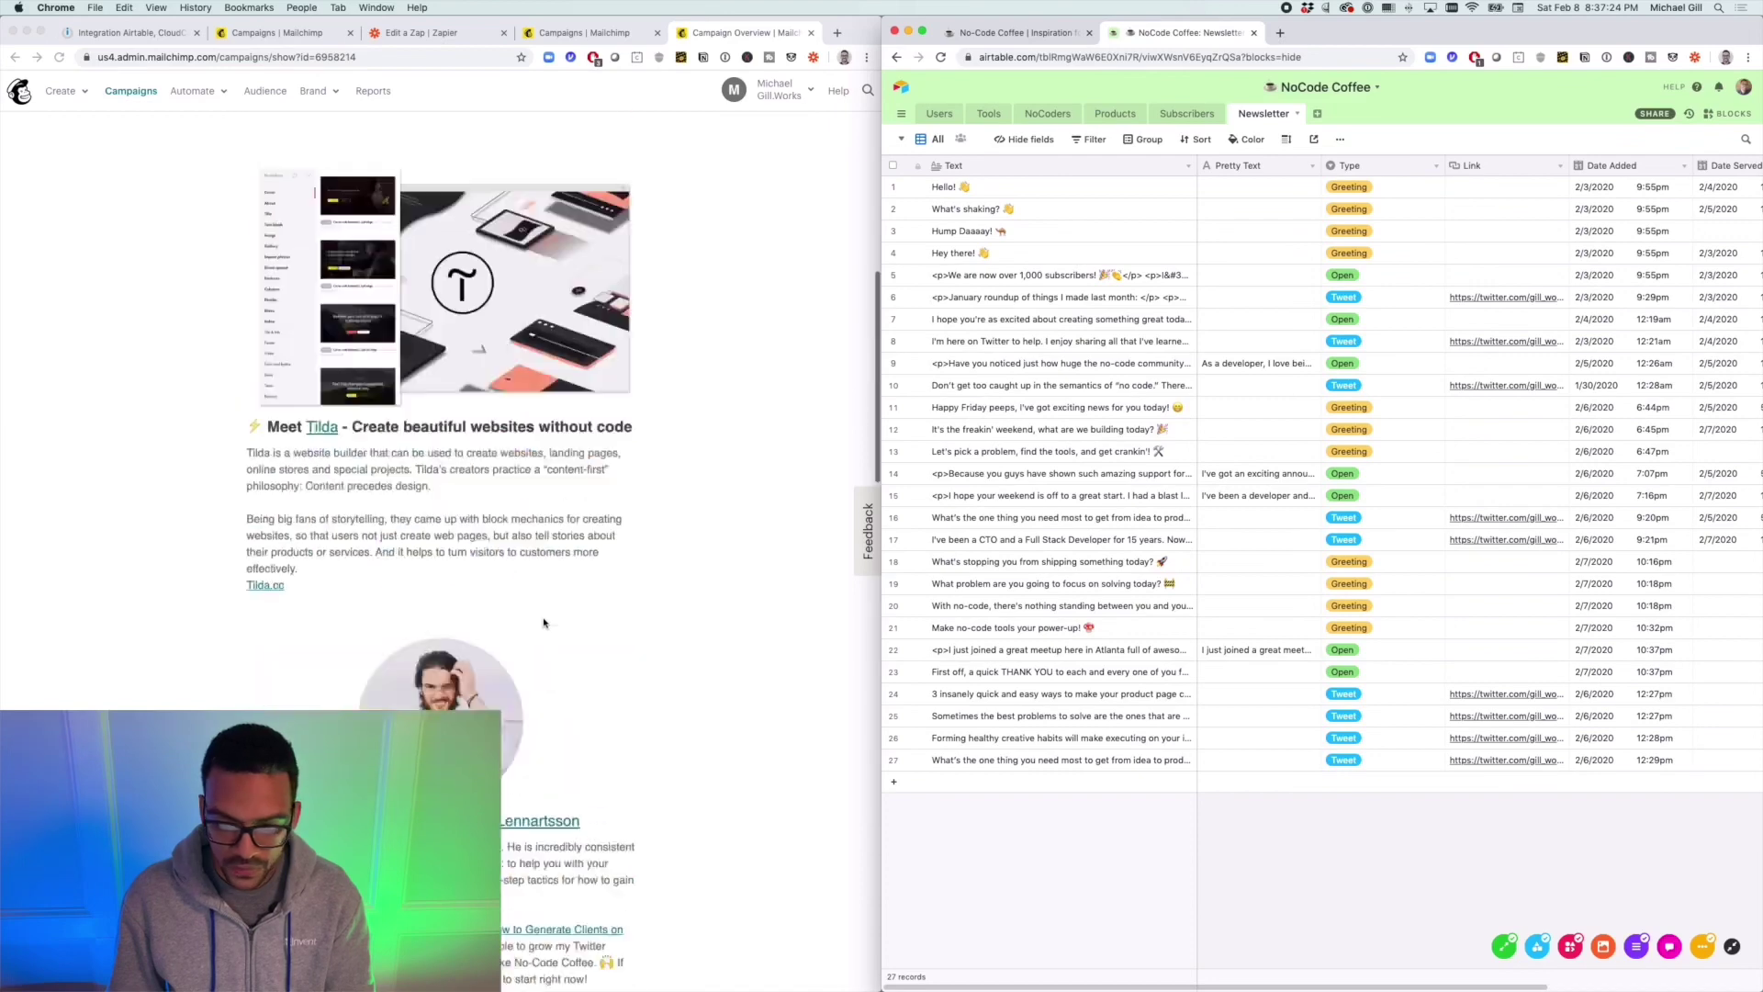
pyautogui.scroll(20, 544, 623)
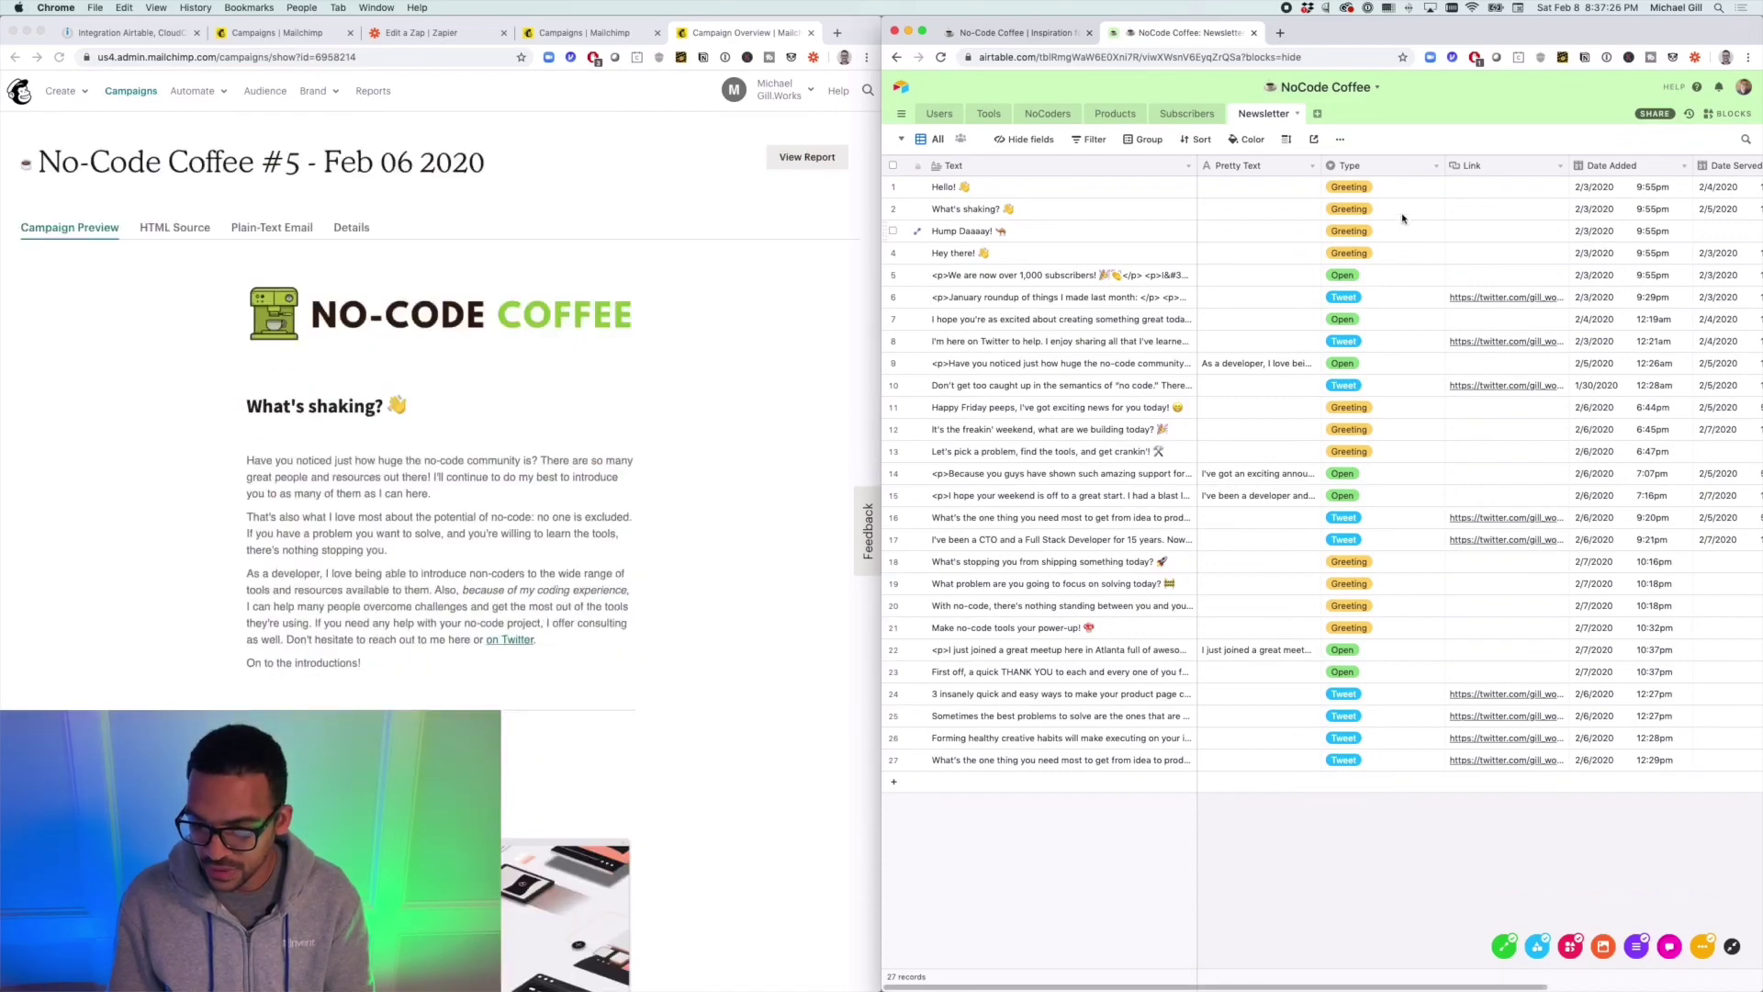
# Step: Check the Type options for row 12, leaving it set to Greeting
pyautogui.click(1385, 433)
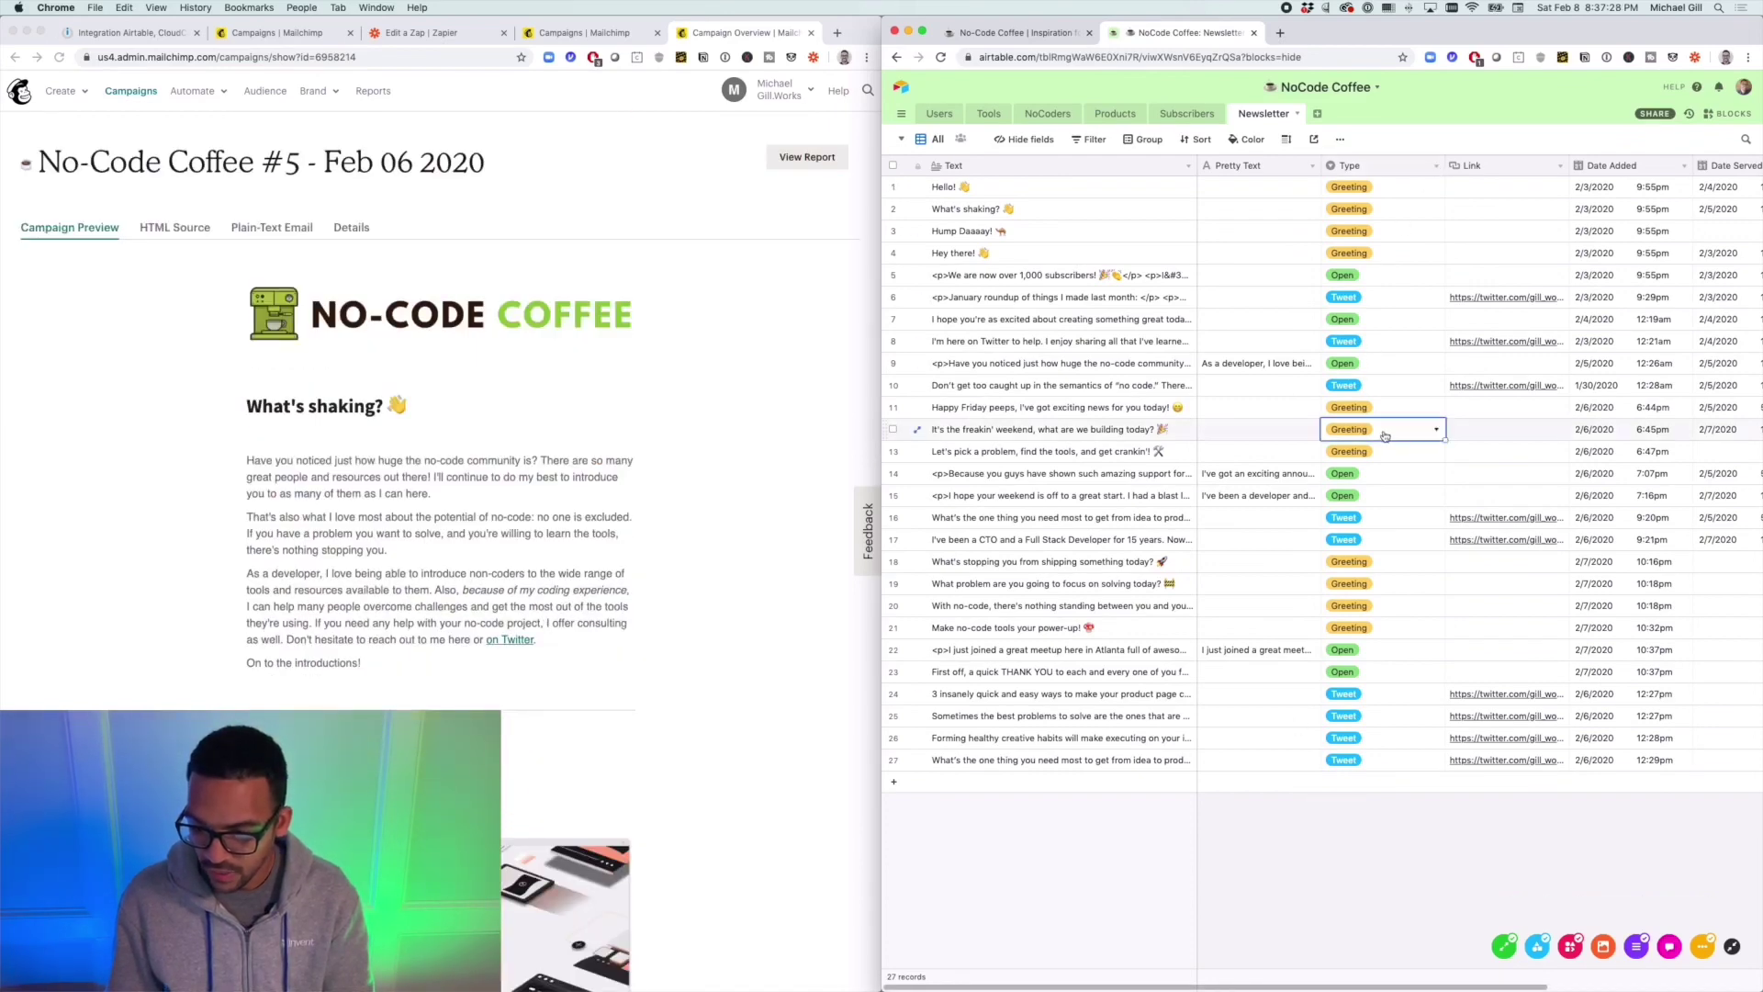
pyautogui.click(1437, 431)
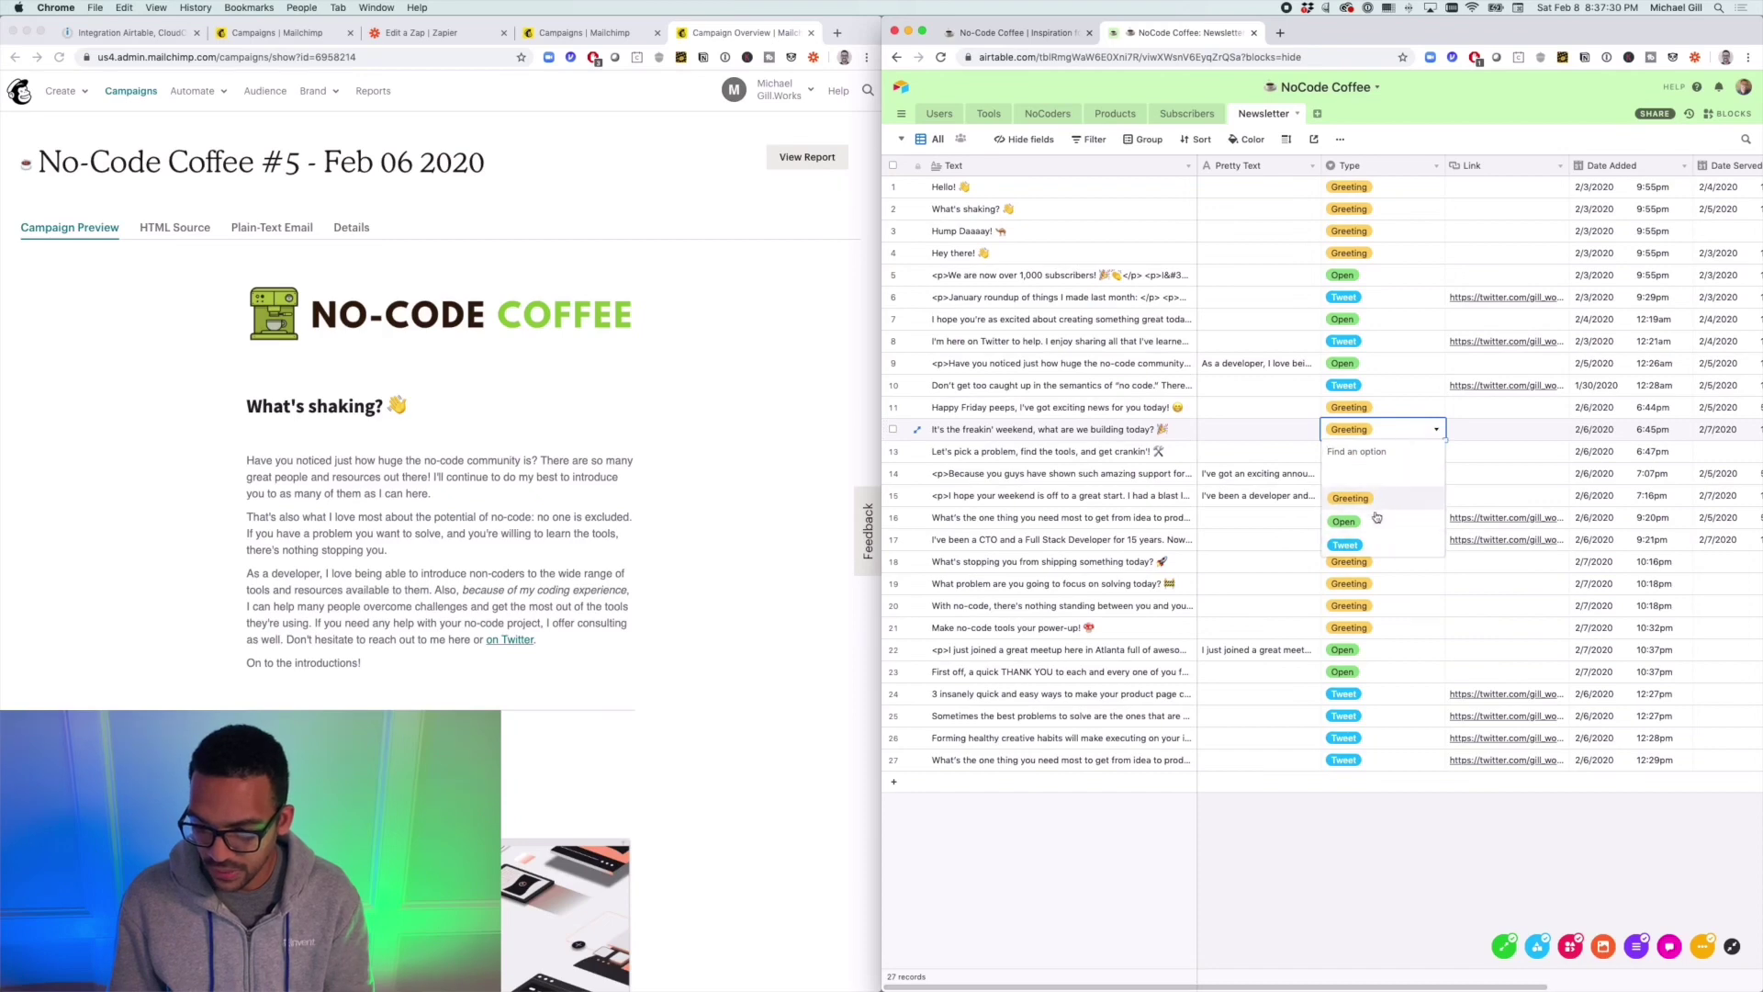
pyautogui.click(1417, 826)
# Step: Return to the Tools table and bring its Status and date columns into view
pyautogui.click(987, 114)
pyautogui.hscroll(2, 1182, 386)
pyautogui.hscroll(5, 1182, 386)
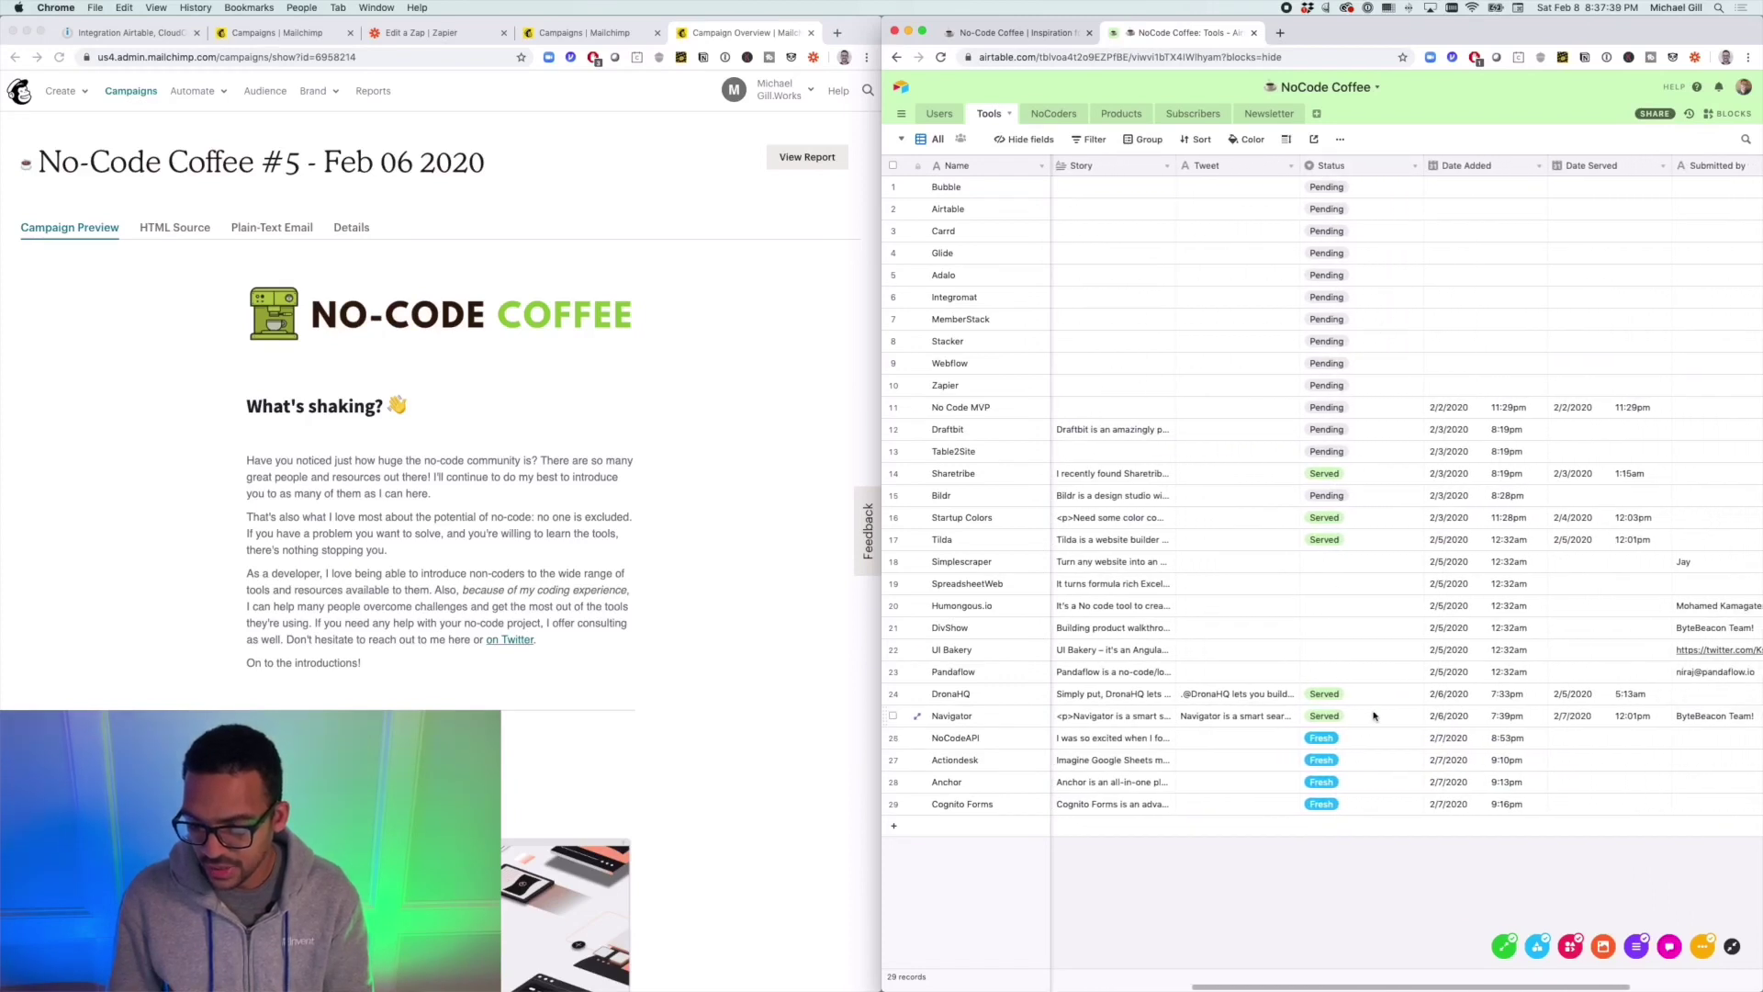
pyautogui.click(1409, 517)
pyautogui.click(1416, 520)
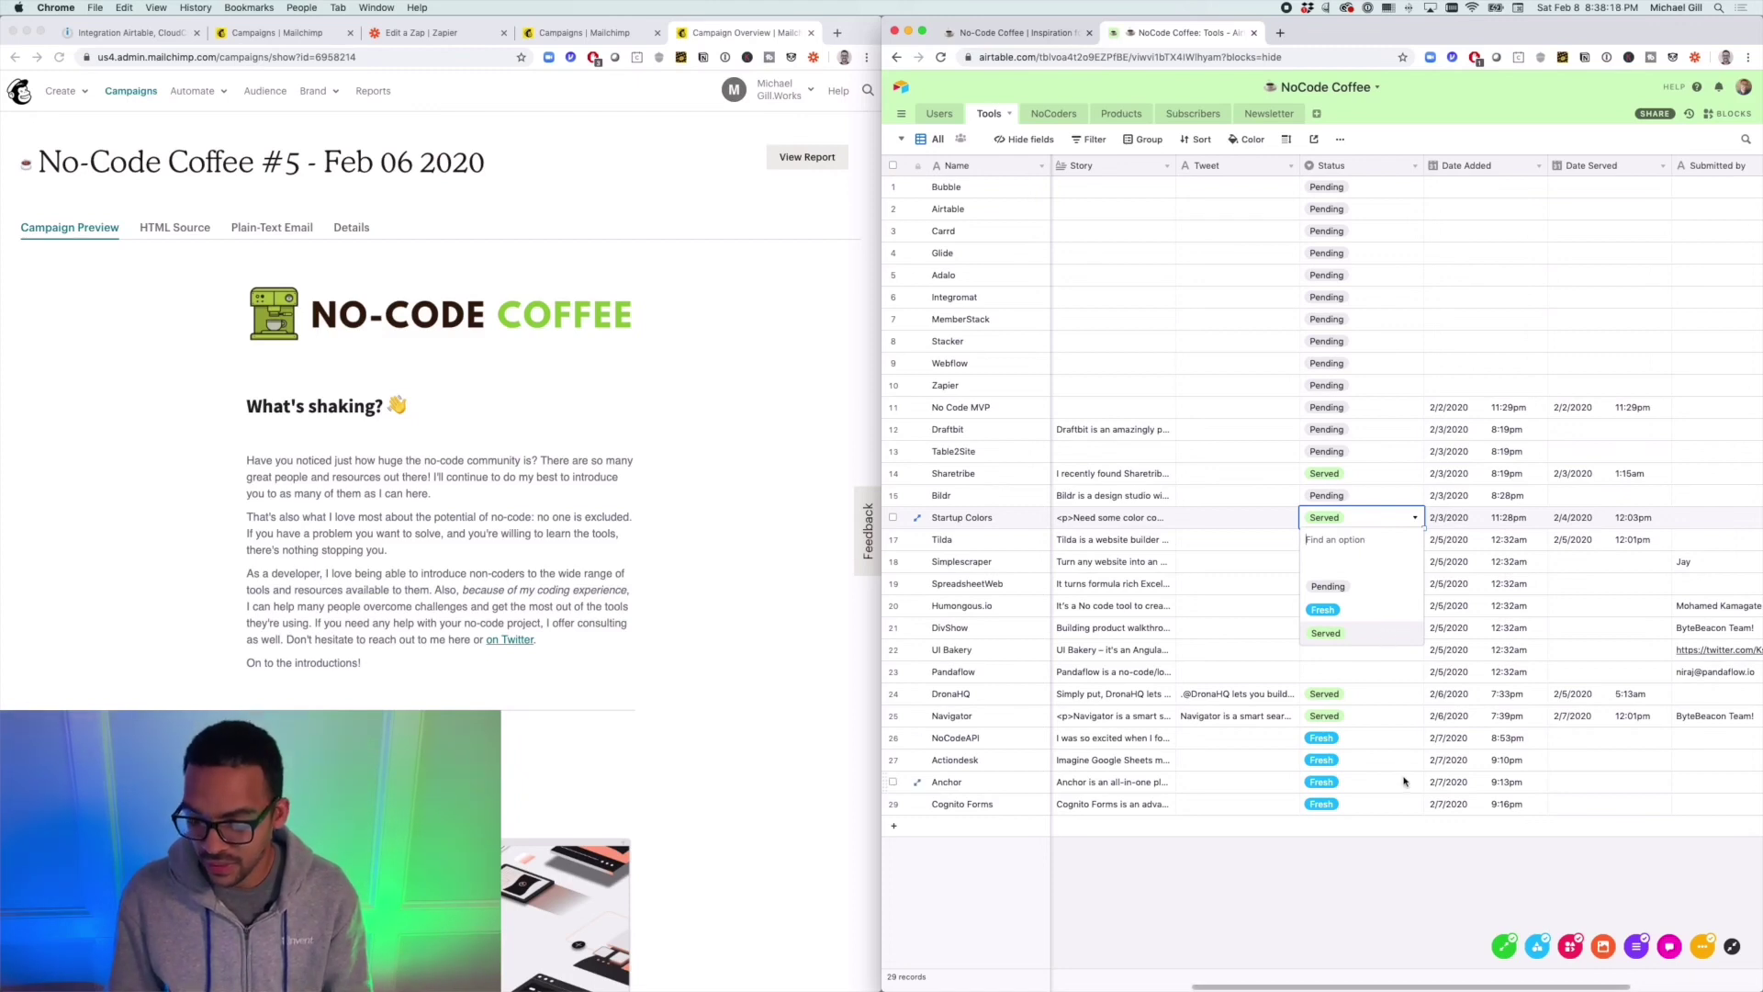
pyautogui.click(1396, 864)
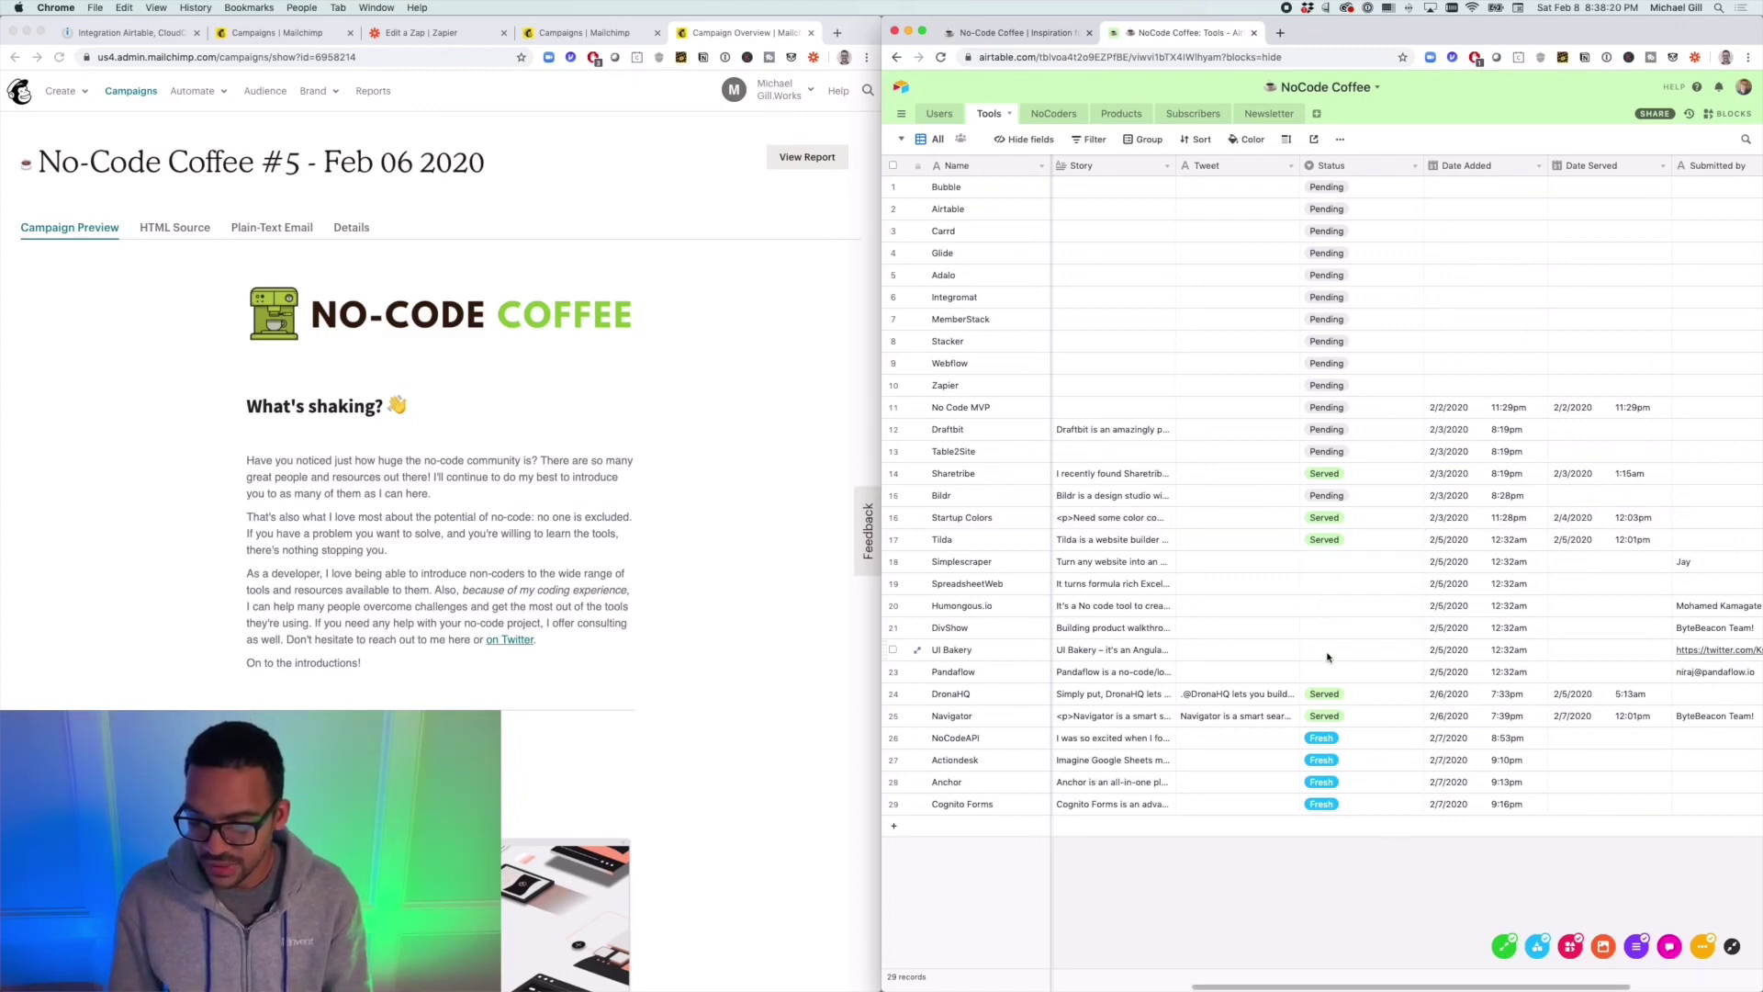
pyautogui.hscroll(3, 1341, 606)
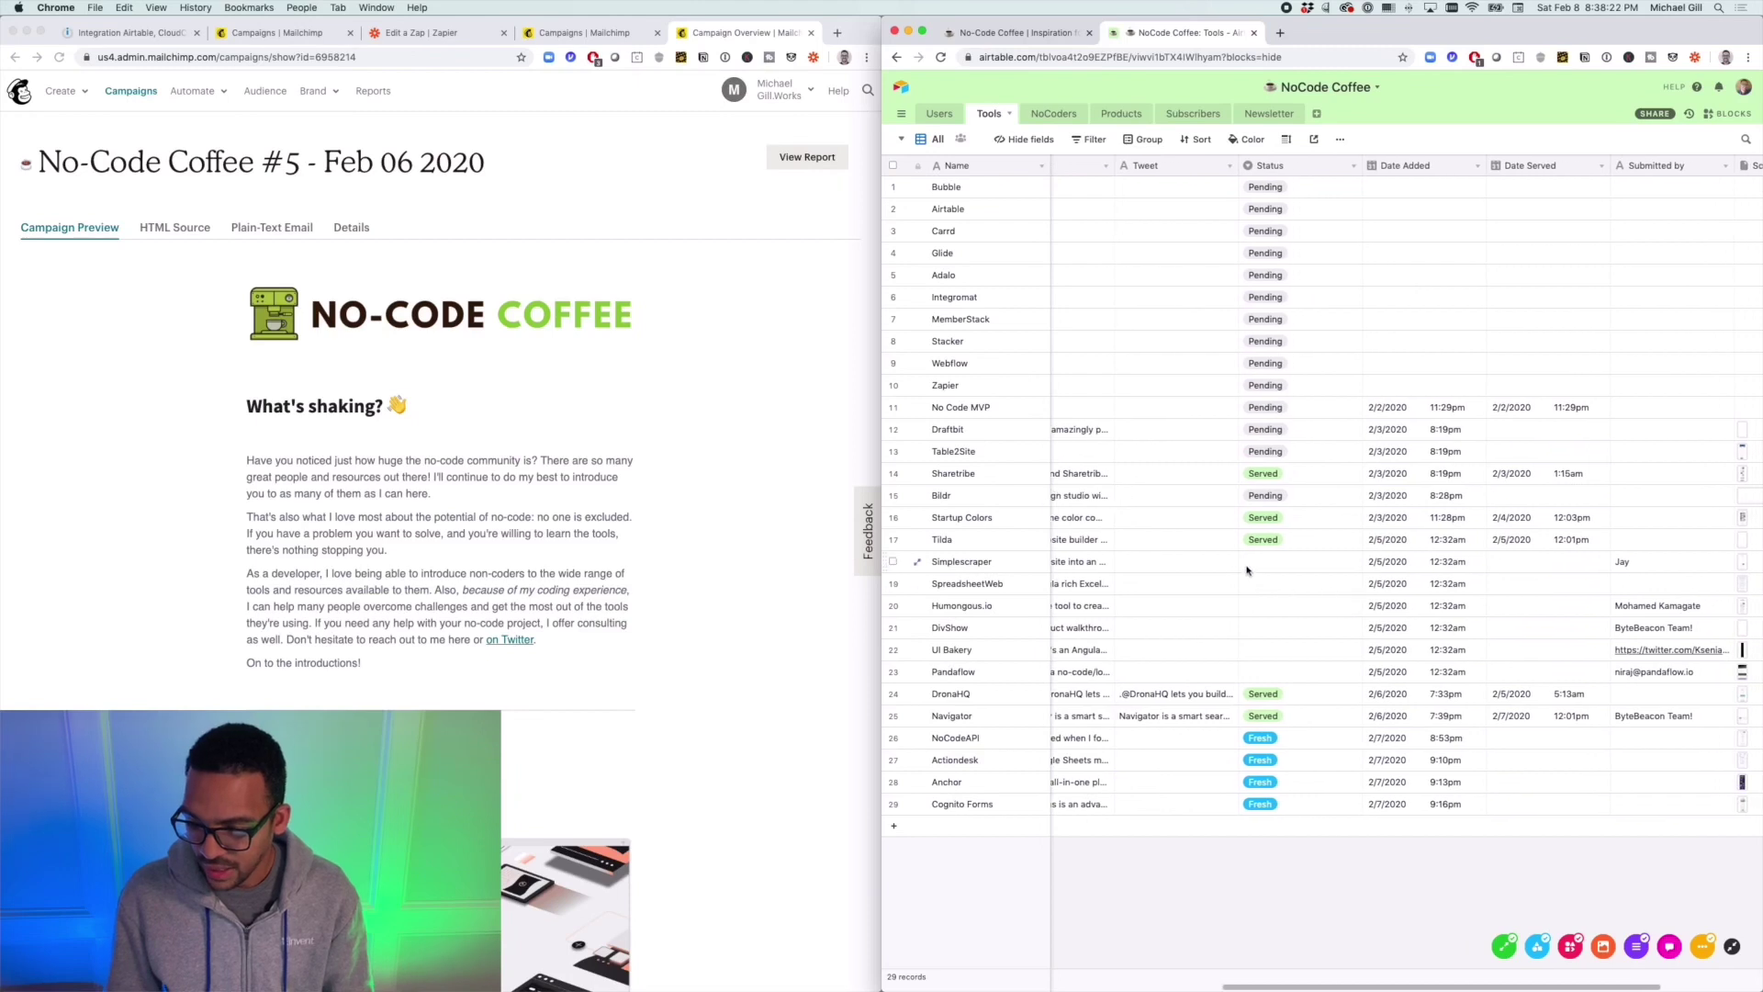
pyautogui.hscroll(-10, 1313, 592)
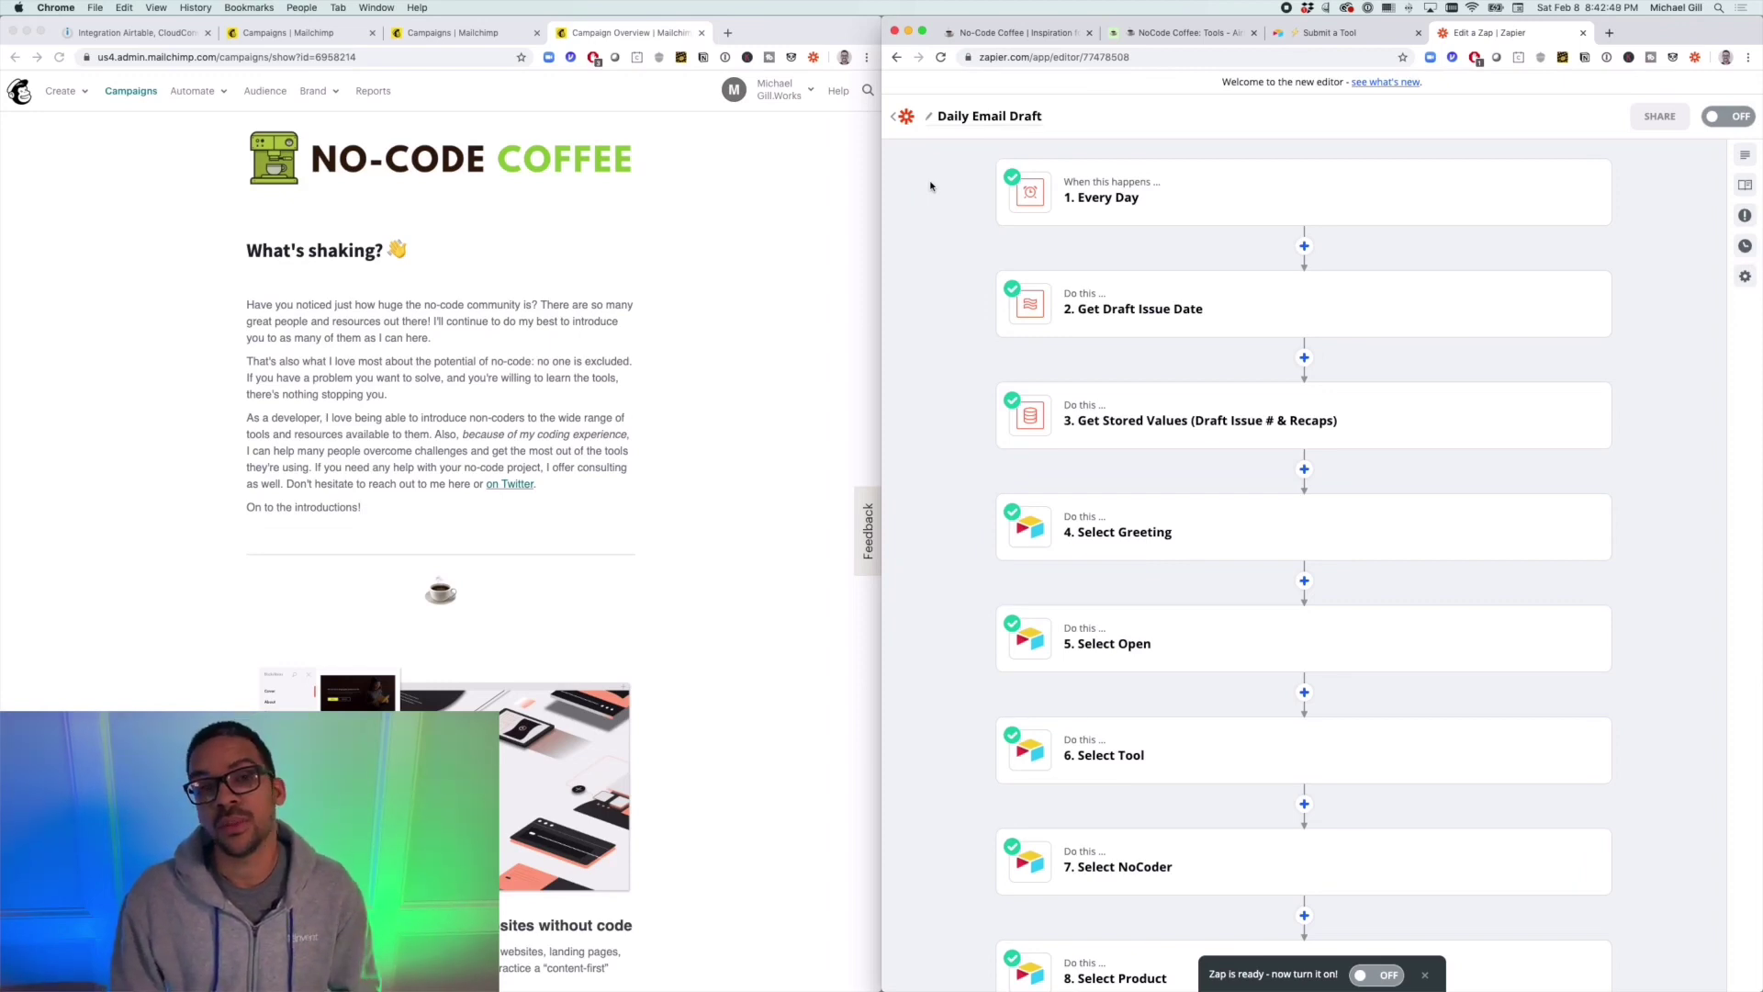
# Step: Scroll through the Daily Email Draft zap's 20 steps down to Post Message in Slack, then back up
pyautogui.scroll(-3, 968, 240)
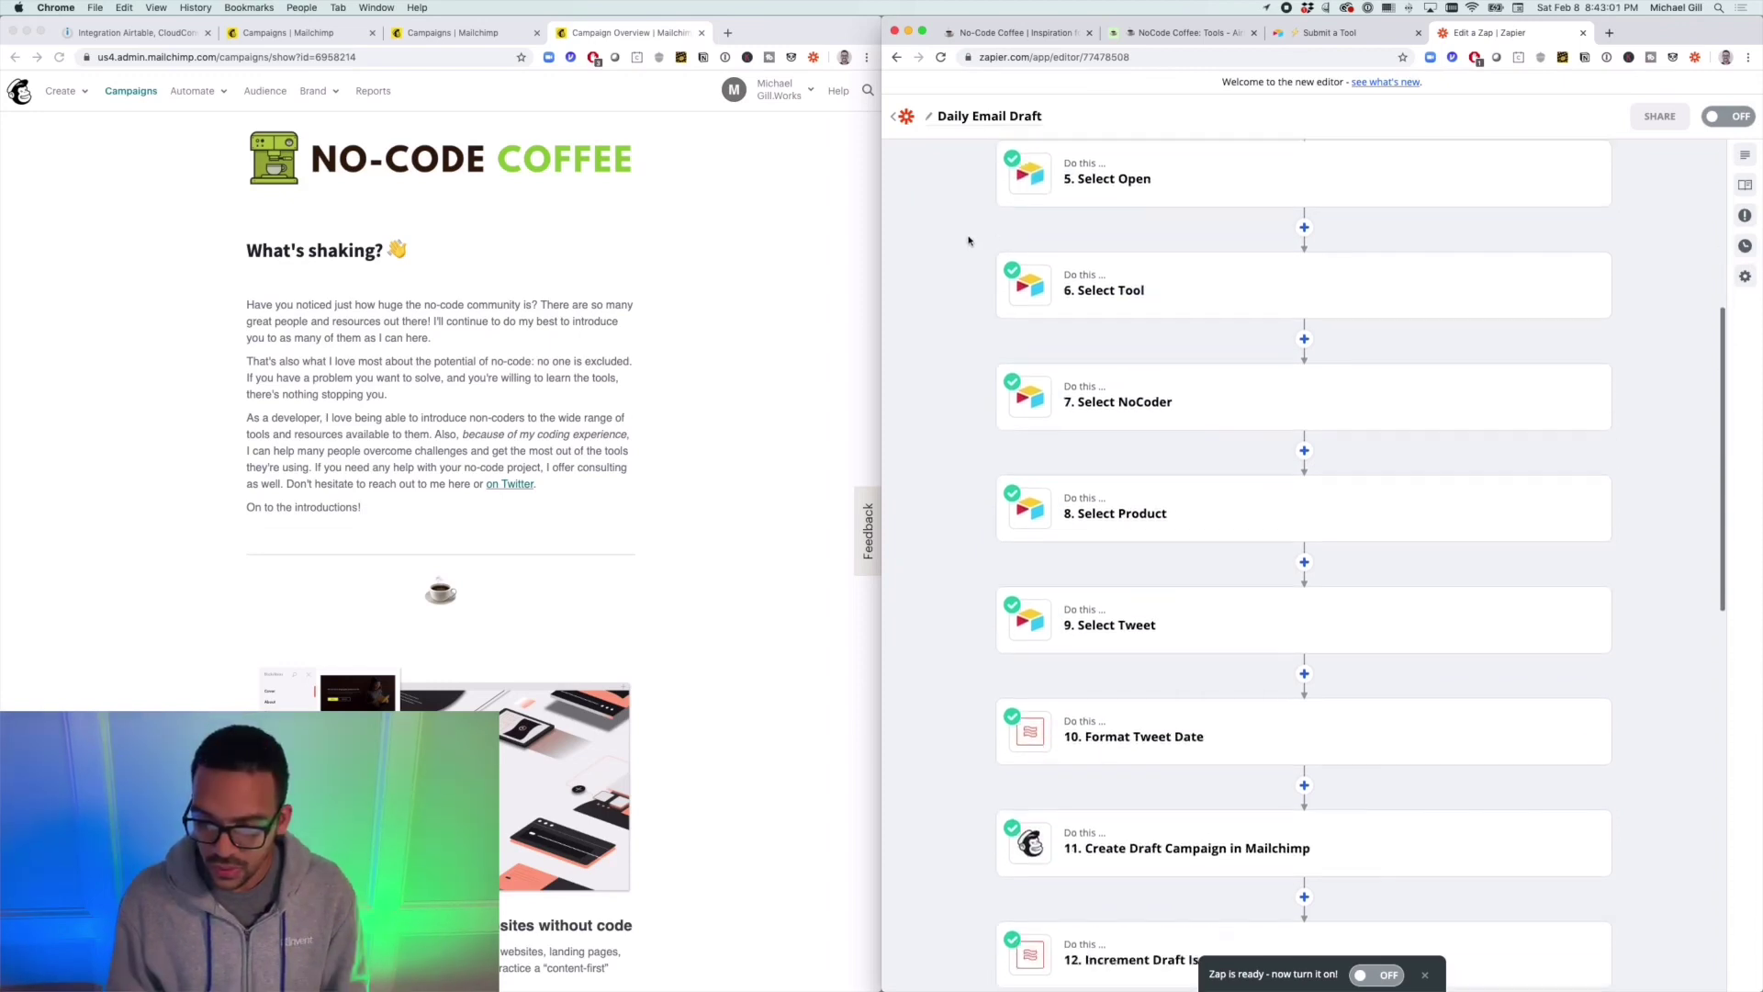
pyautogui.scroll(-10, 968, 240)
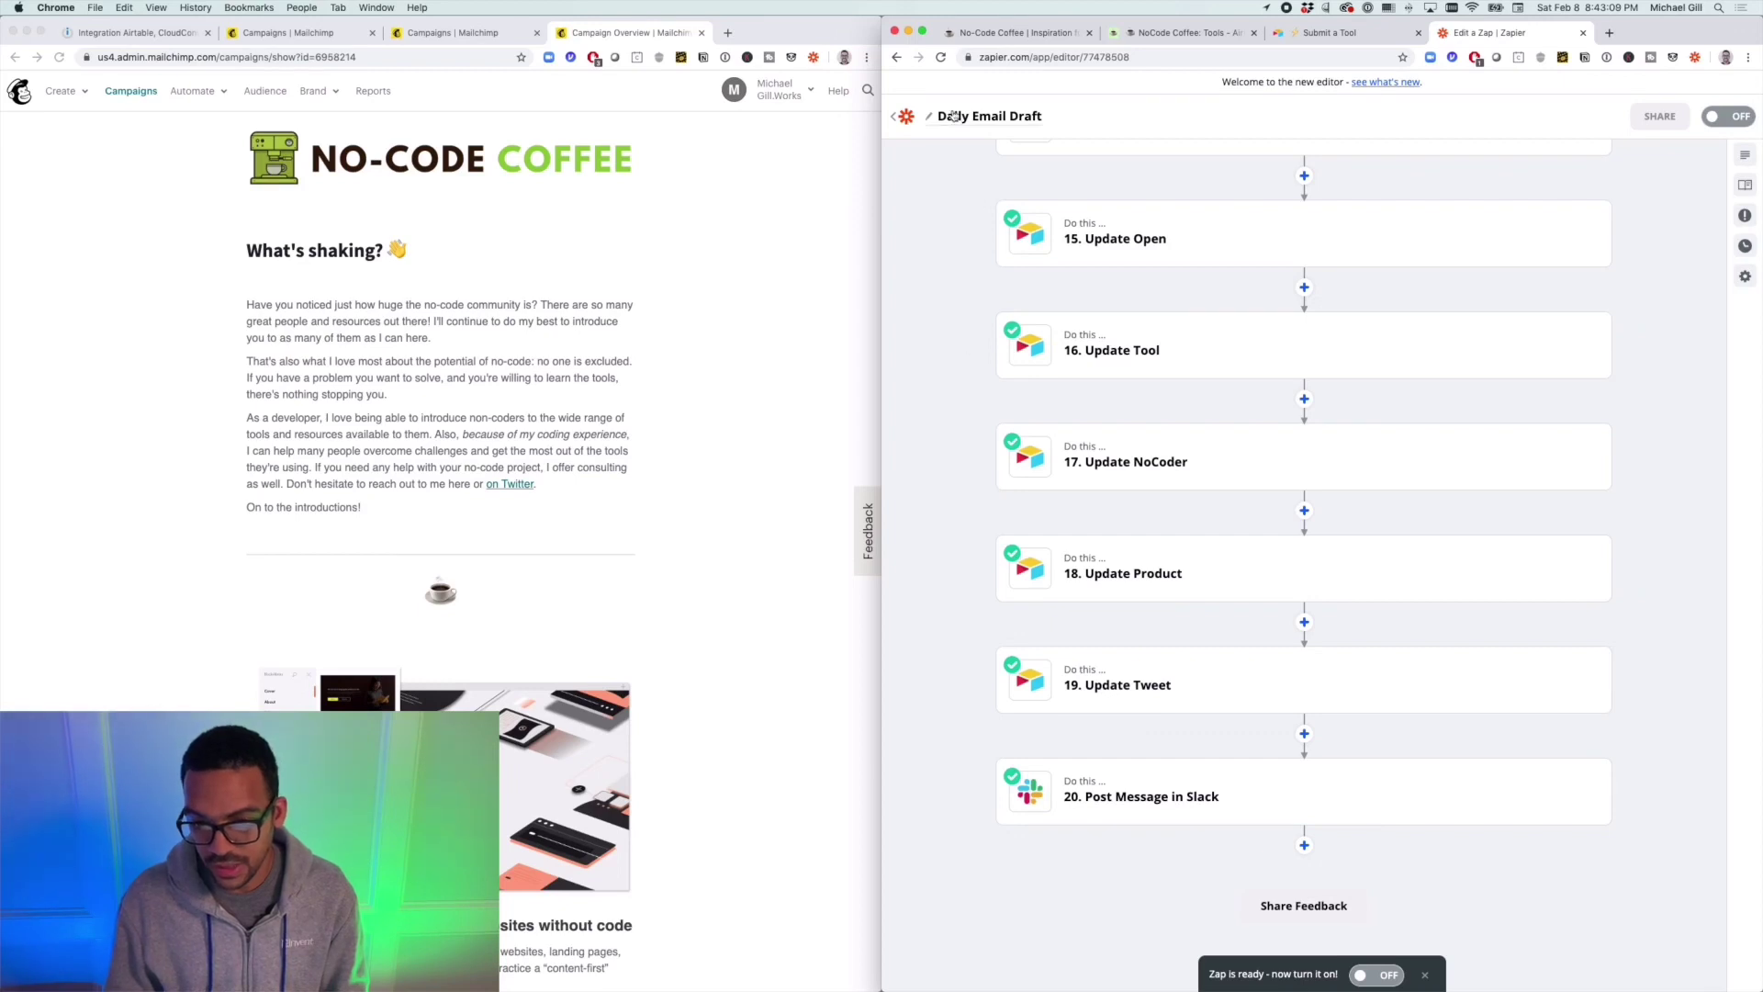
pyautogui.scroll(3, 960, 348)
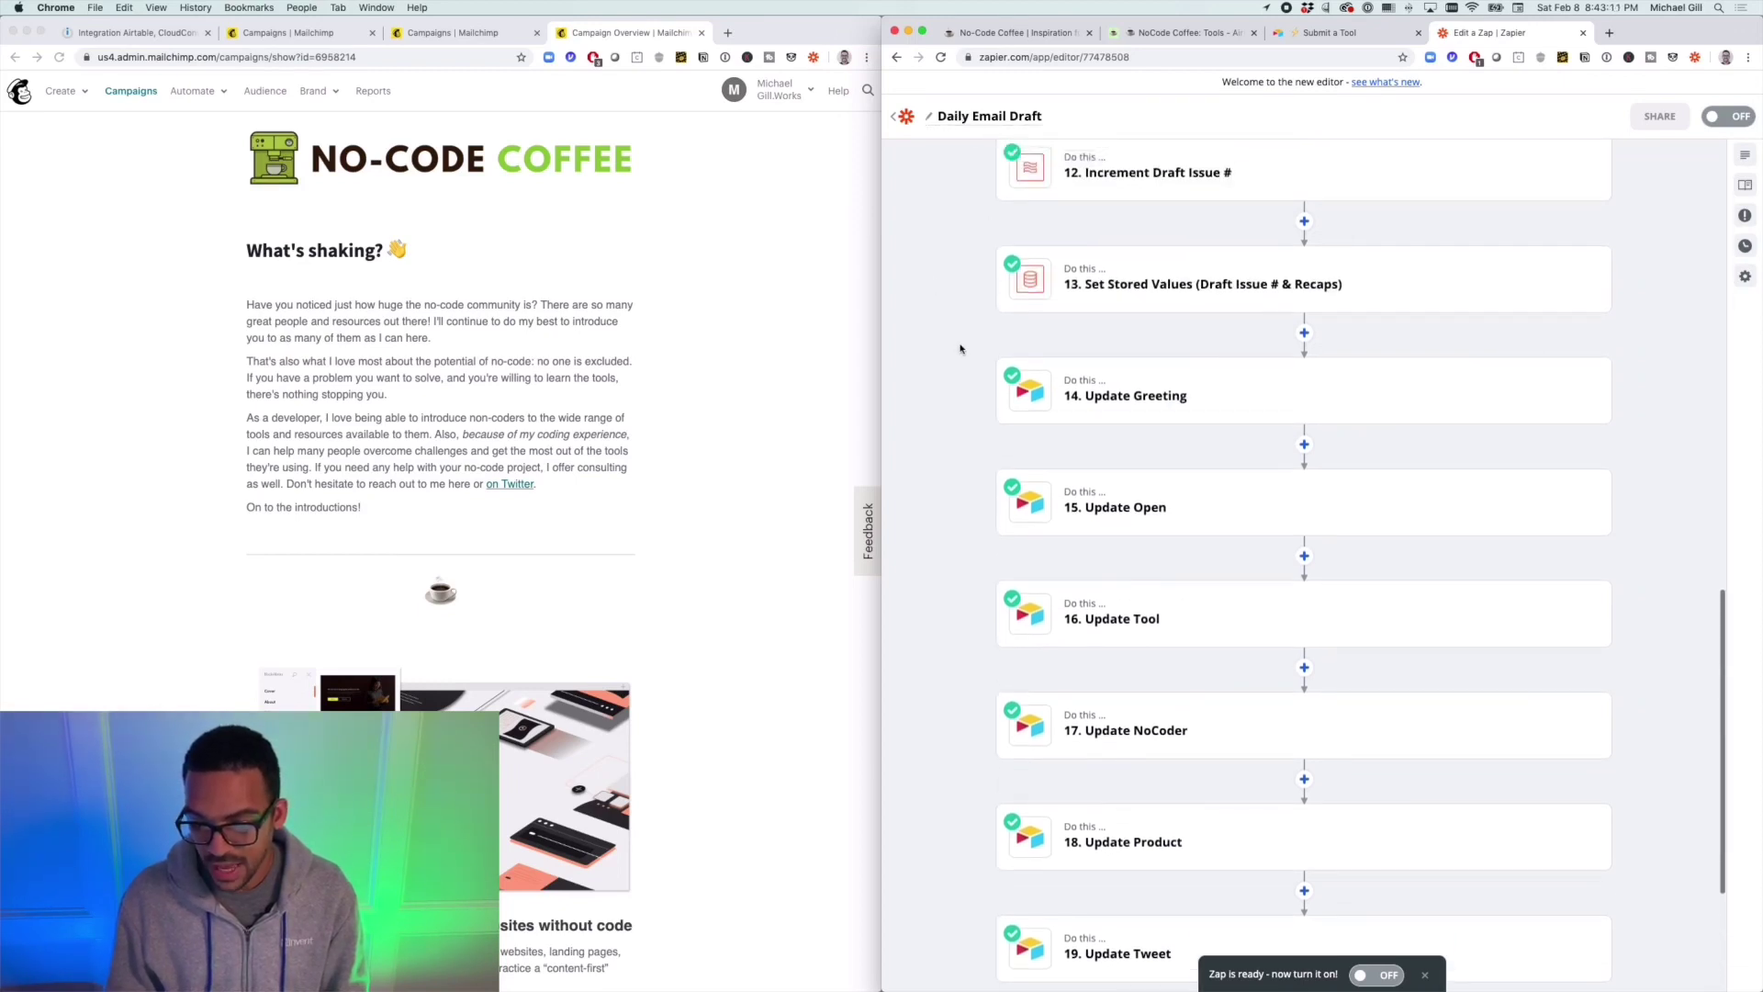
pyautogui.scroll(-3, 960, 347)
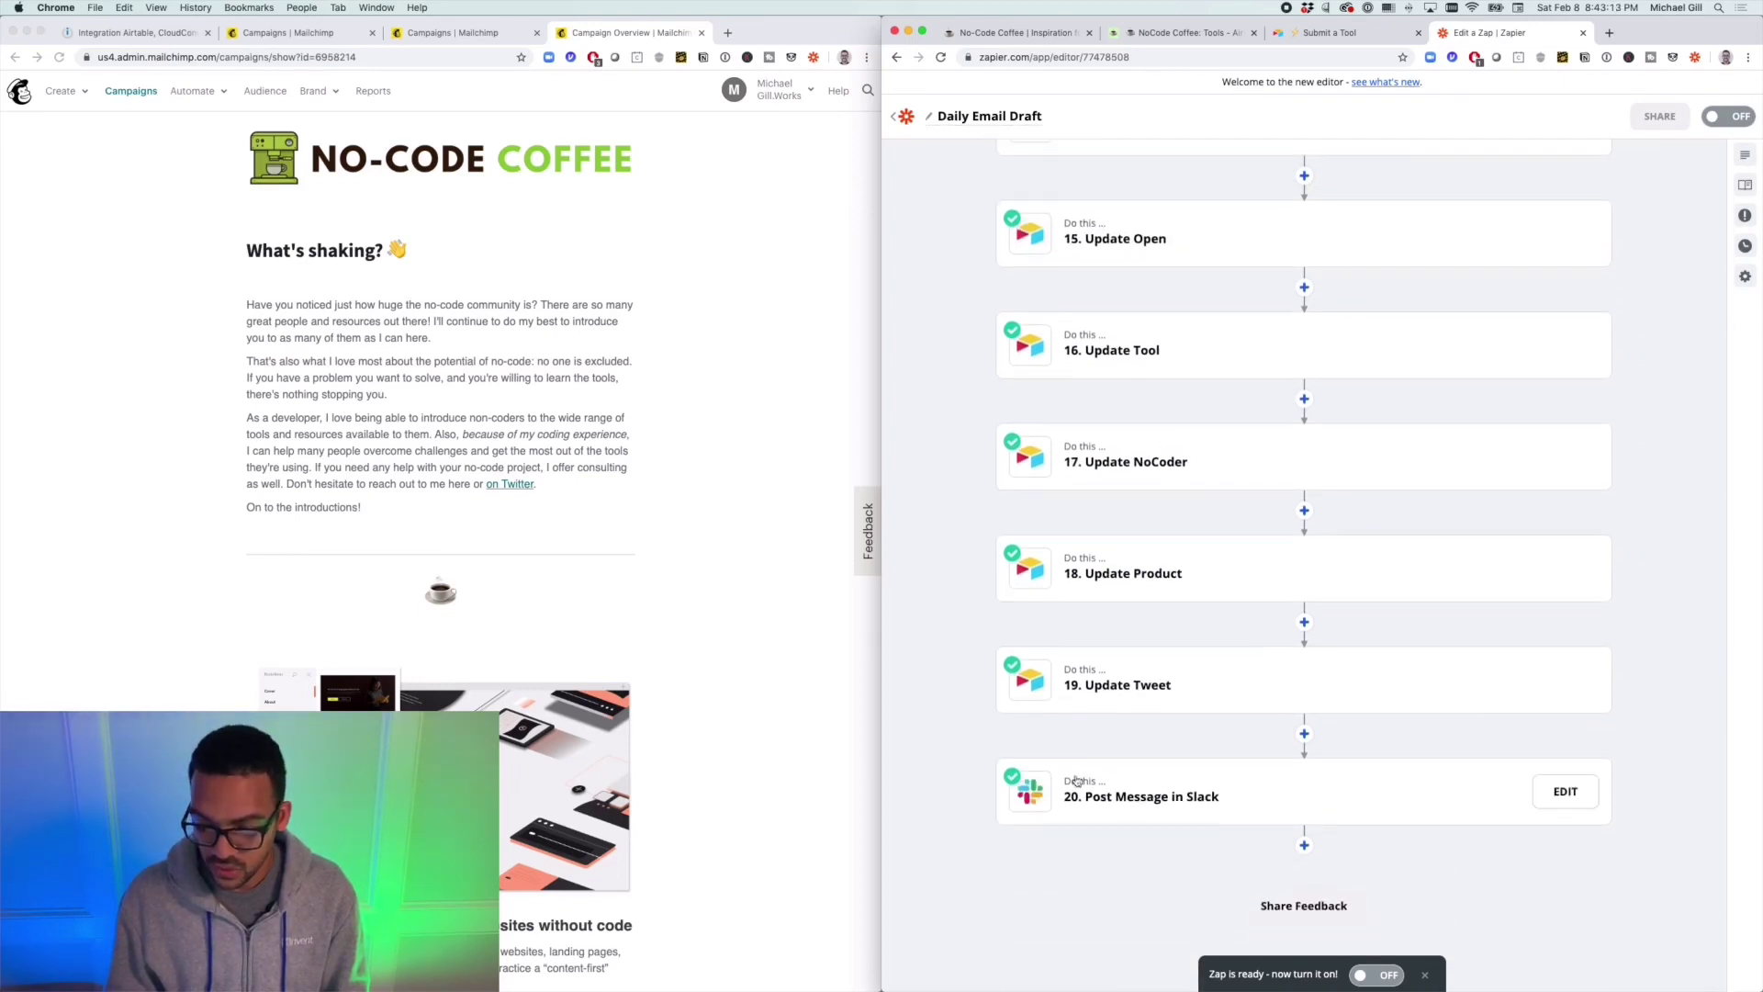
pyautogui.scroll(10, 1056, 588)
pyautogui.scroll(8, 1076, 524)
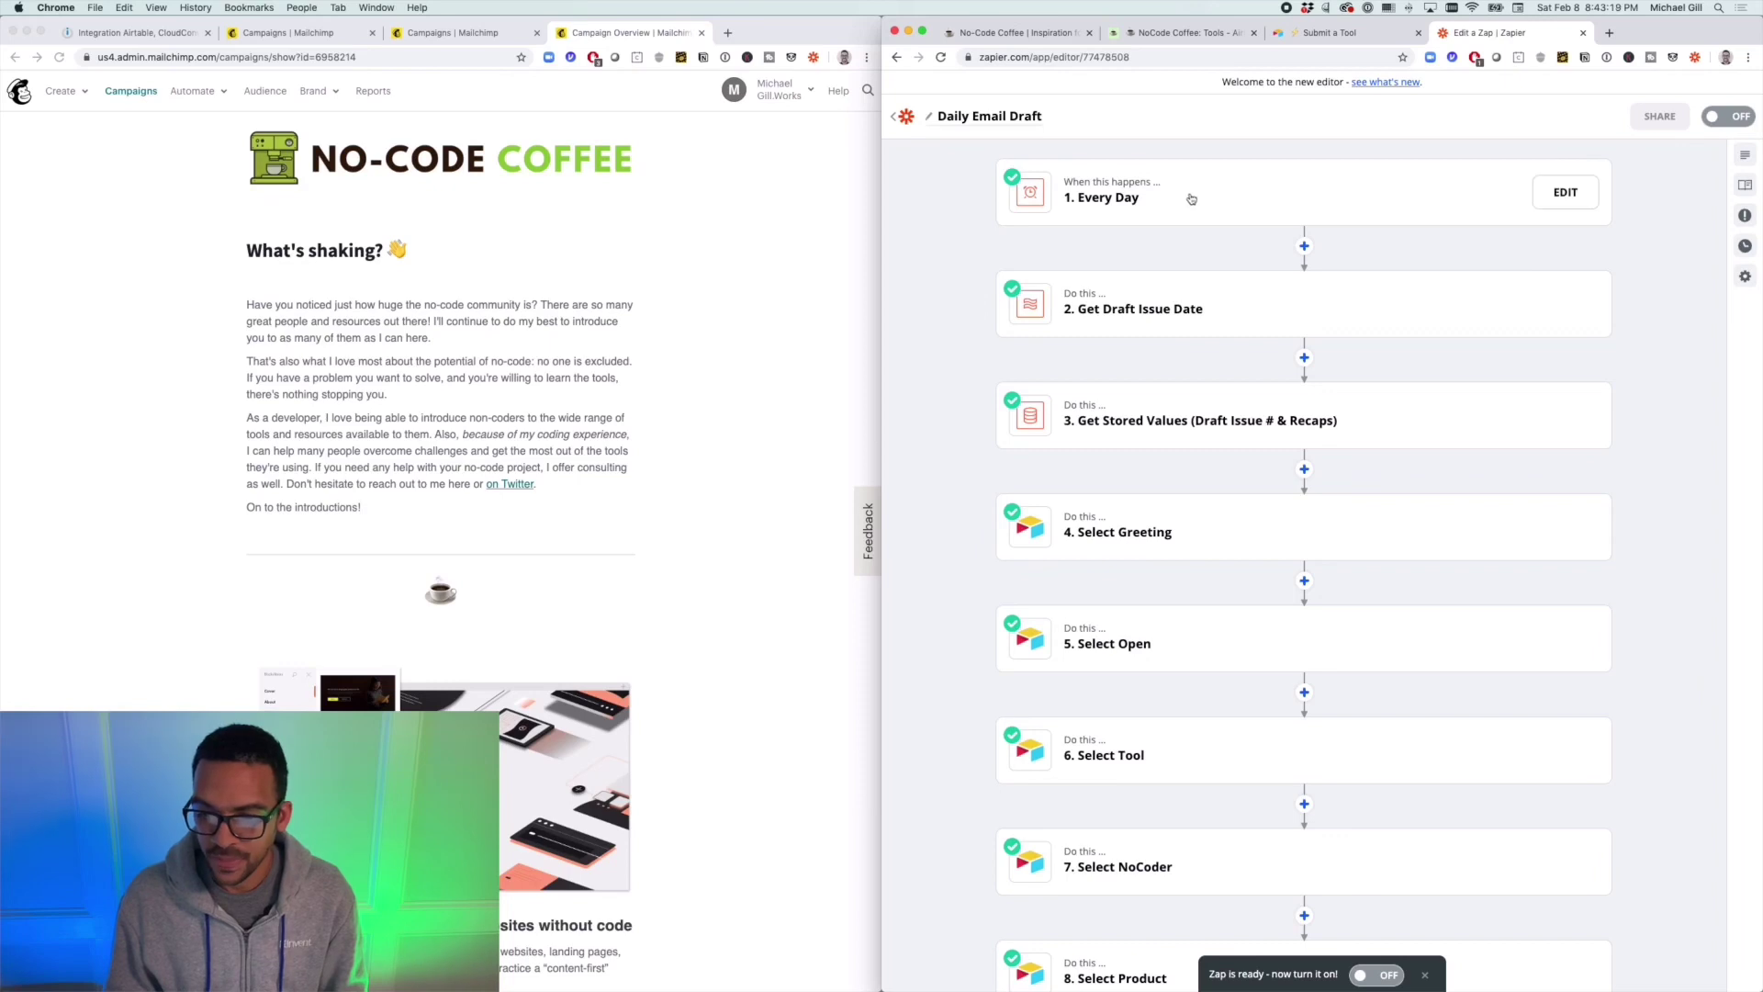
# Step: Open step 1's Schedule by Zapier trigger set to Every Day and browse the other event options
pyautogui.click(1136, 197)
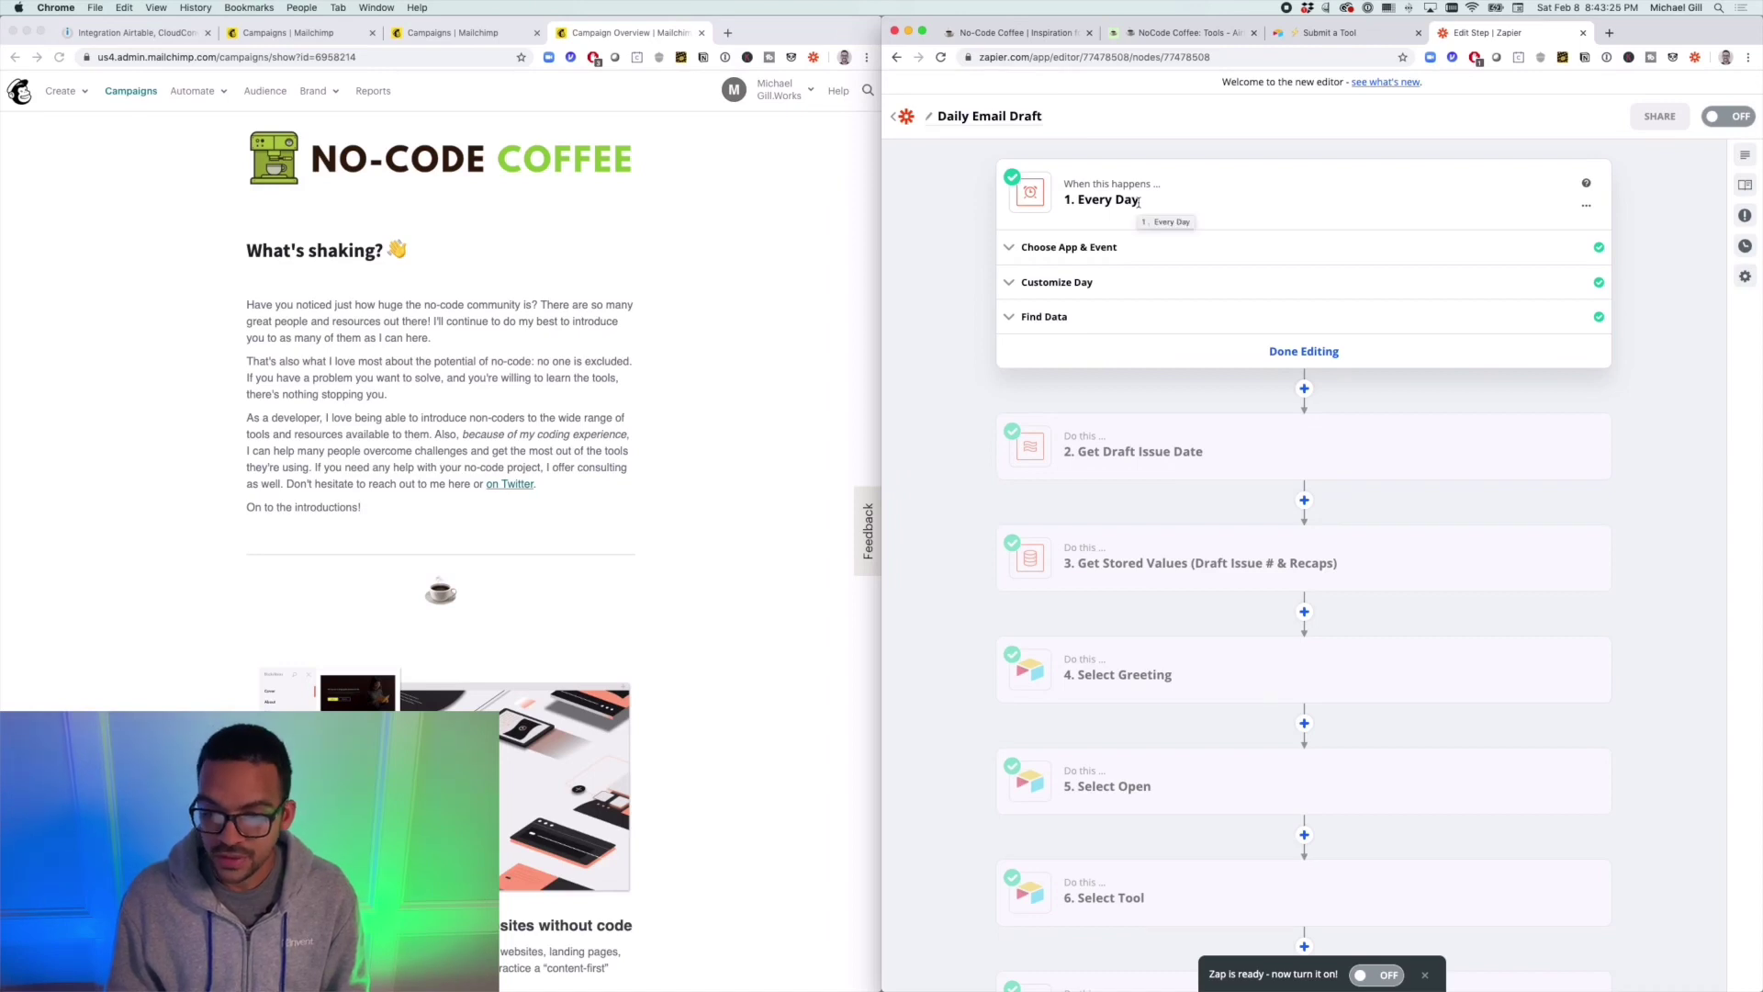
pyautogui.click(1096, 254)
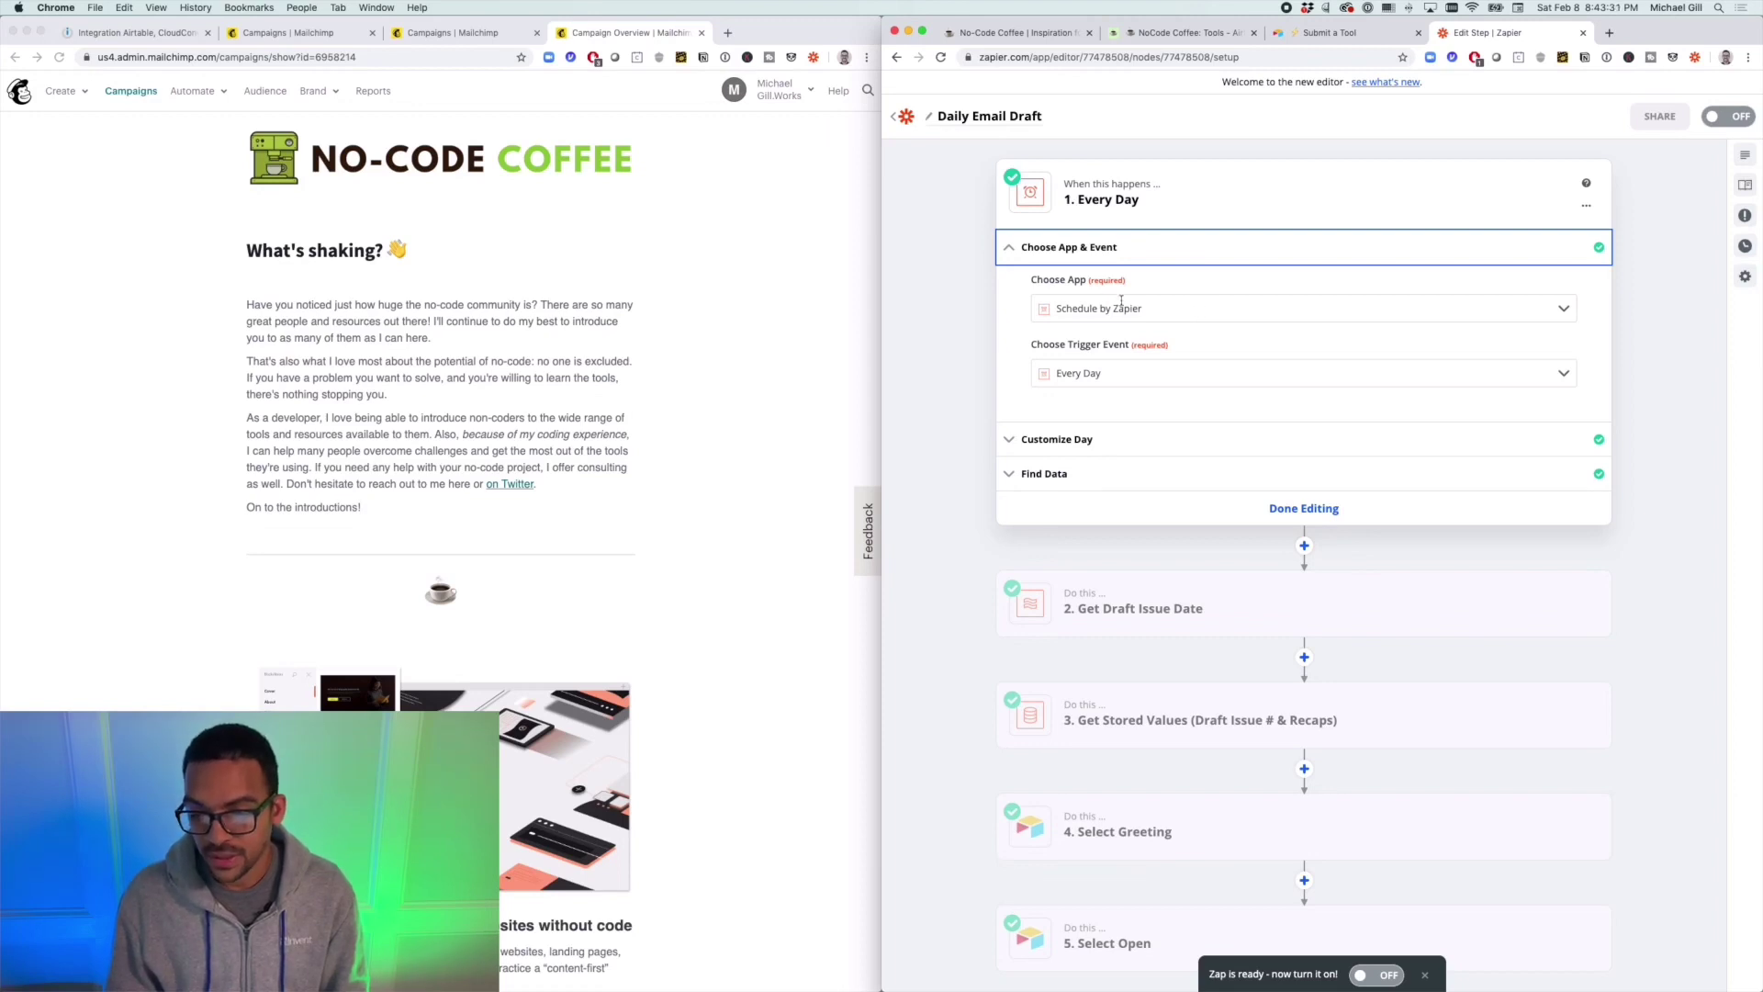
pyautogui.click(1145, 371)
pyautogui.scroll(-2, 1208, 436)
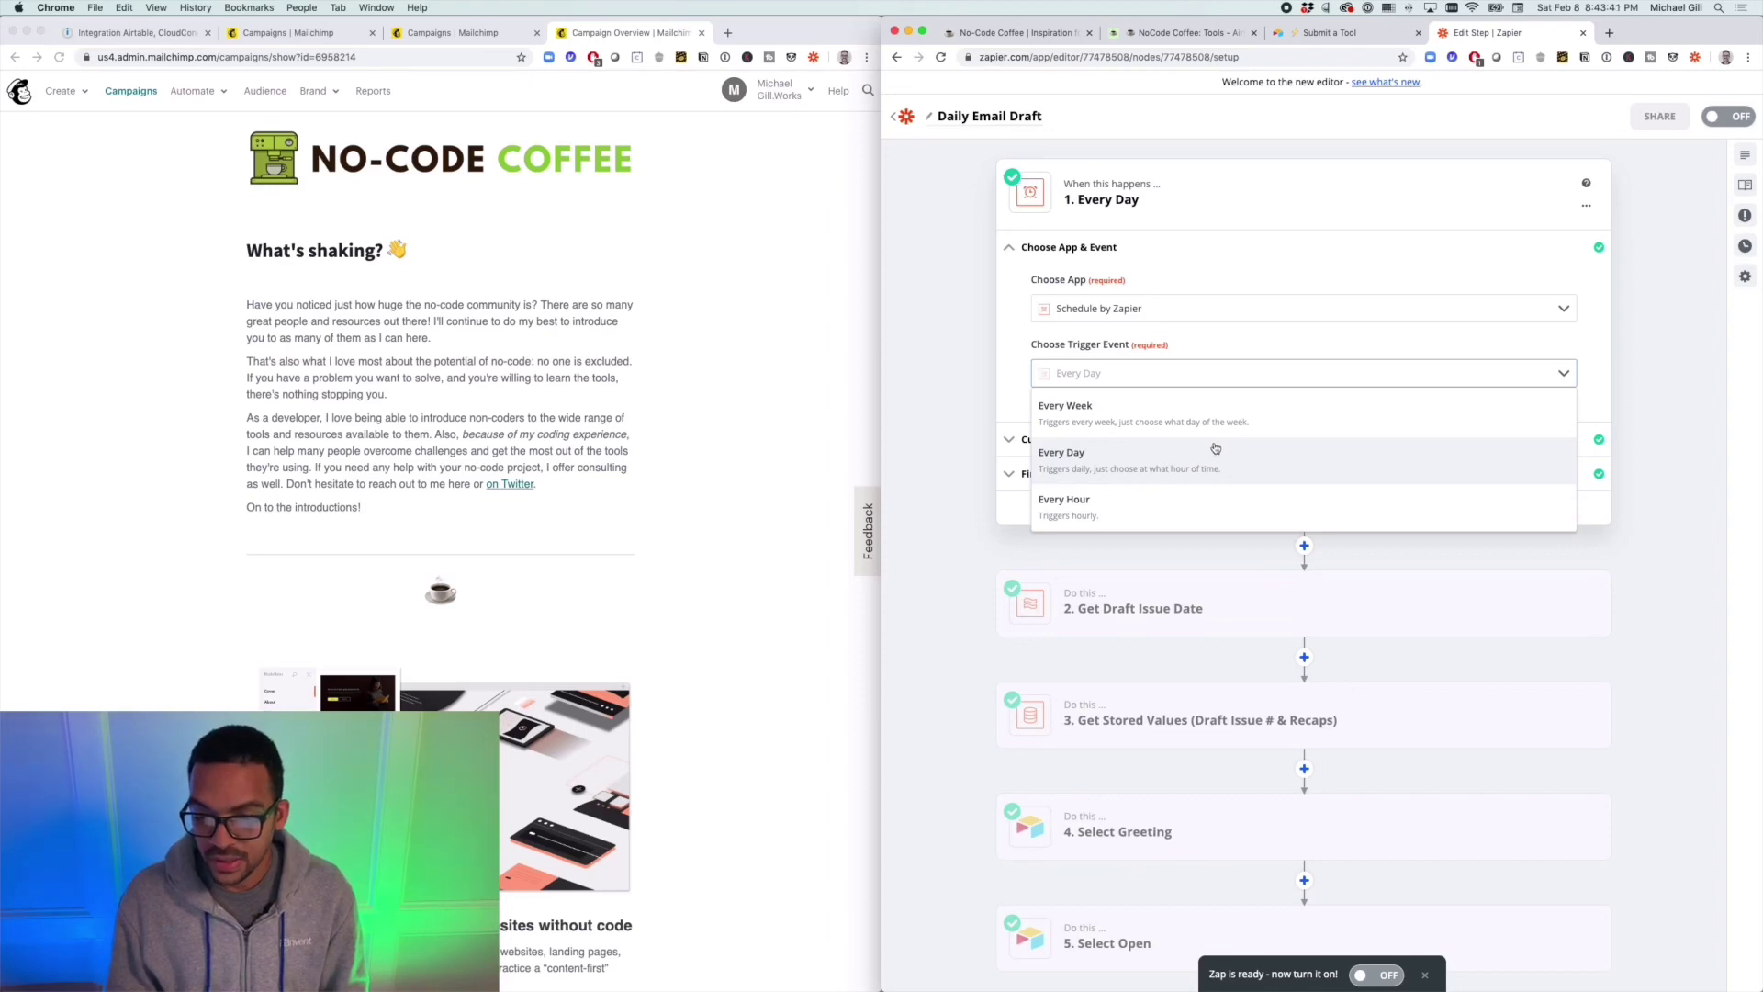
pyautogui.scroll(2, 1222, 446)
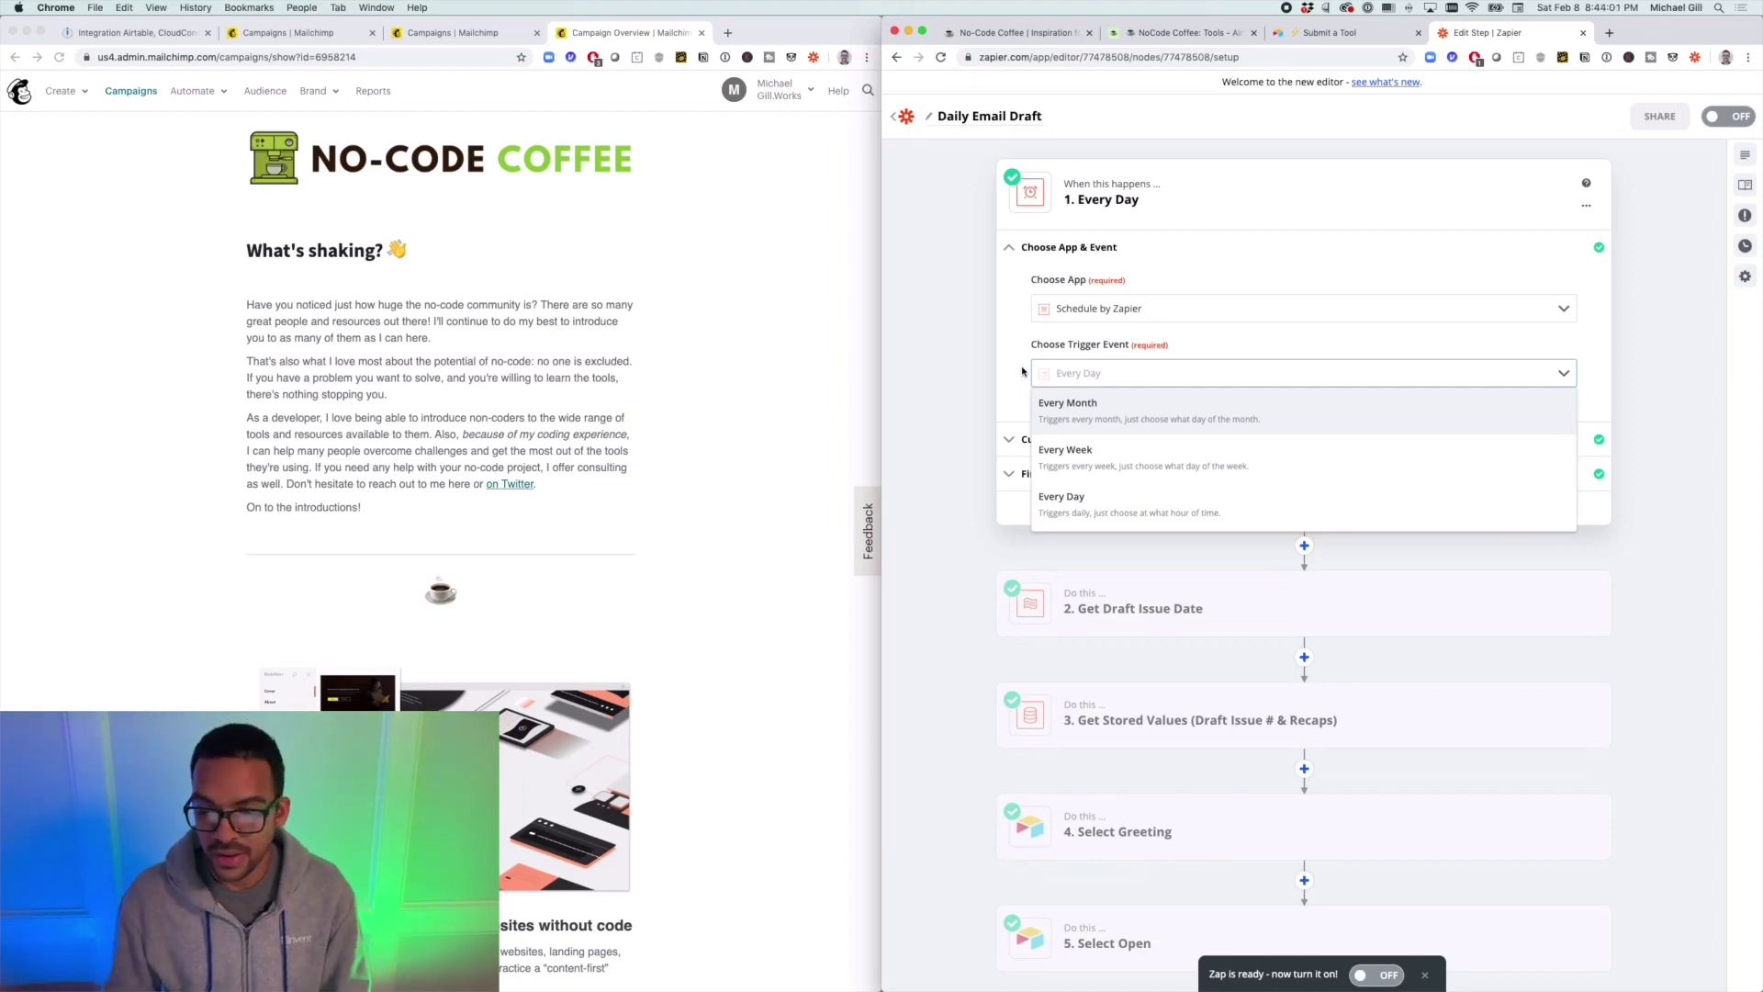
# Step: Inspect step 2 Get Draft Issue Date: +1 day added to Pretty Date, formatted MMM DD YYYY
pyautogui.click(1139, 608)
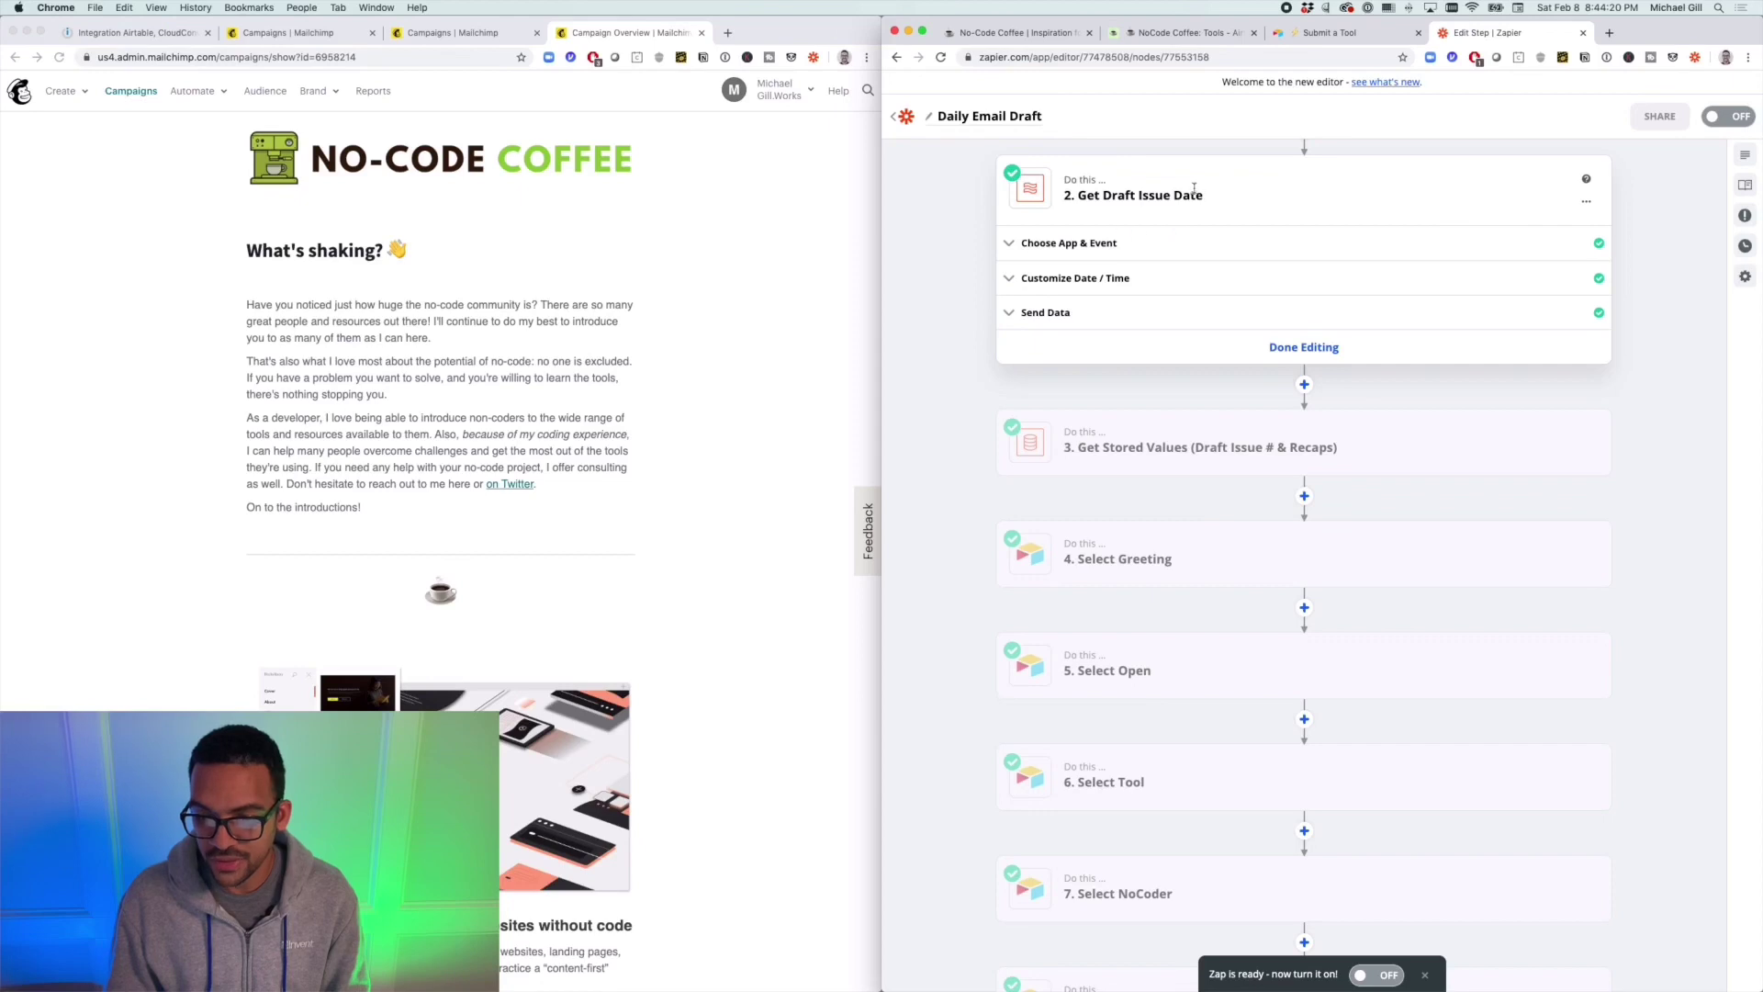
pyautogui.click(1198, 279)
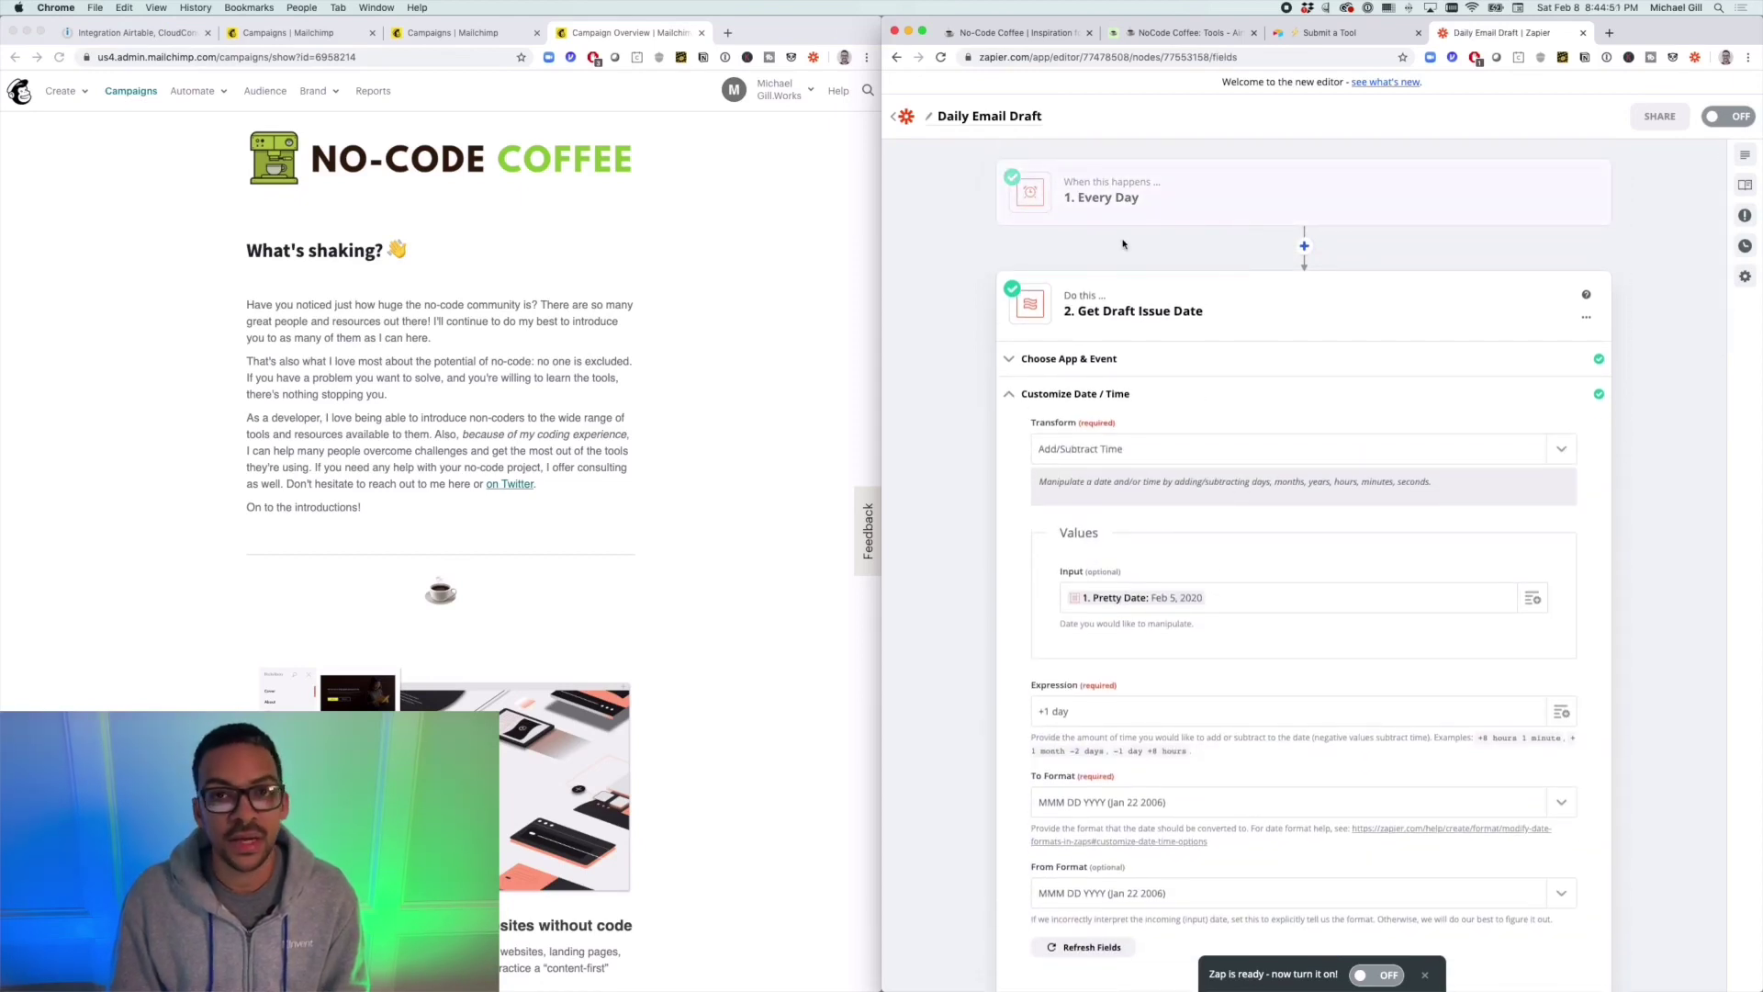
pyautogui.scroll(-3, 1158, 409)
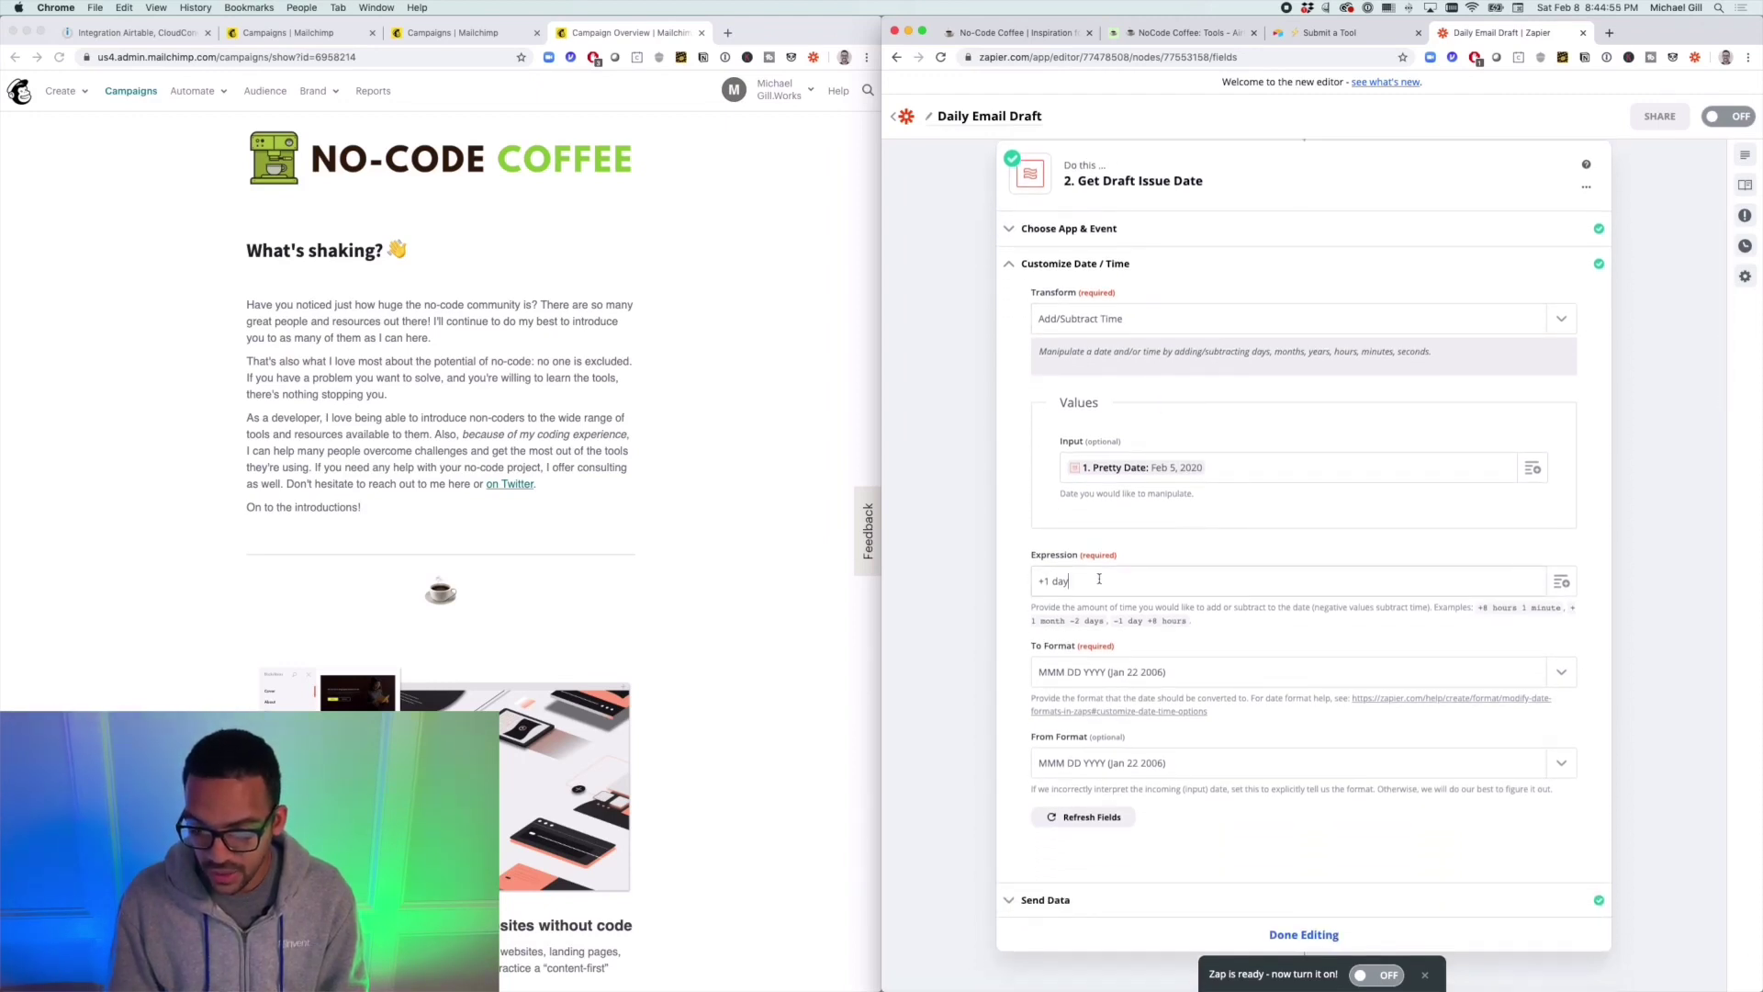
pyautogui.tripleClick(1099, 579)
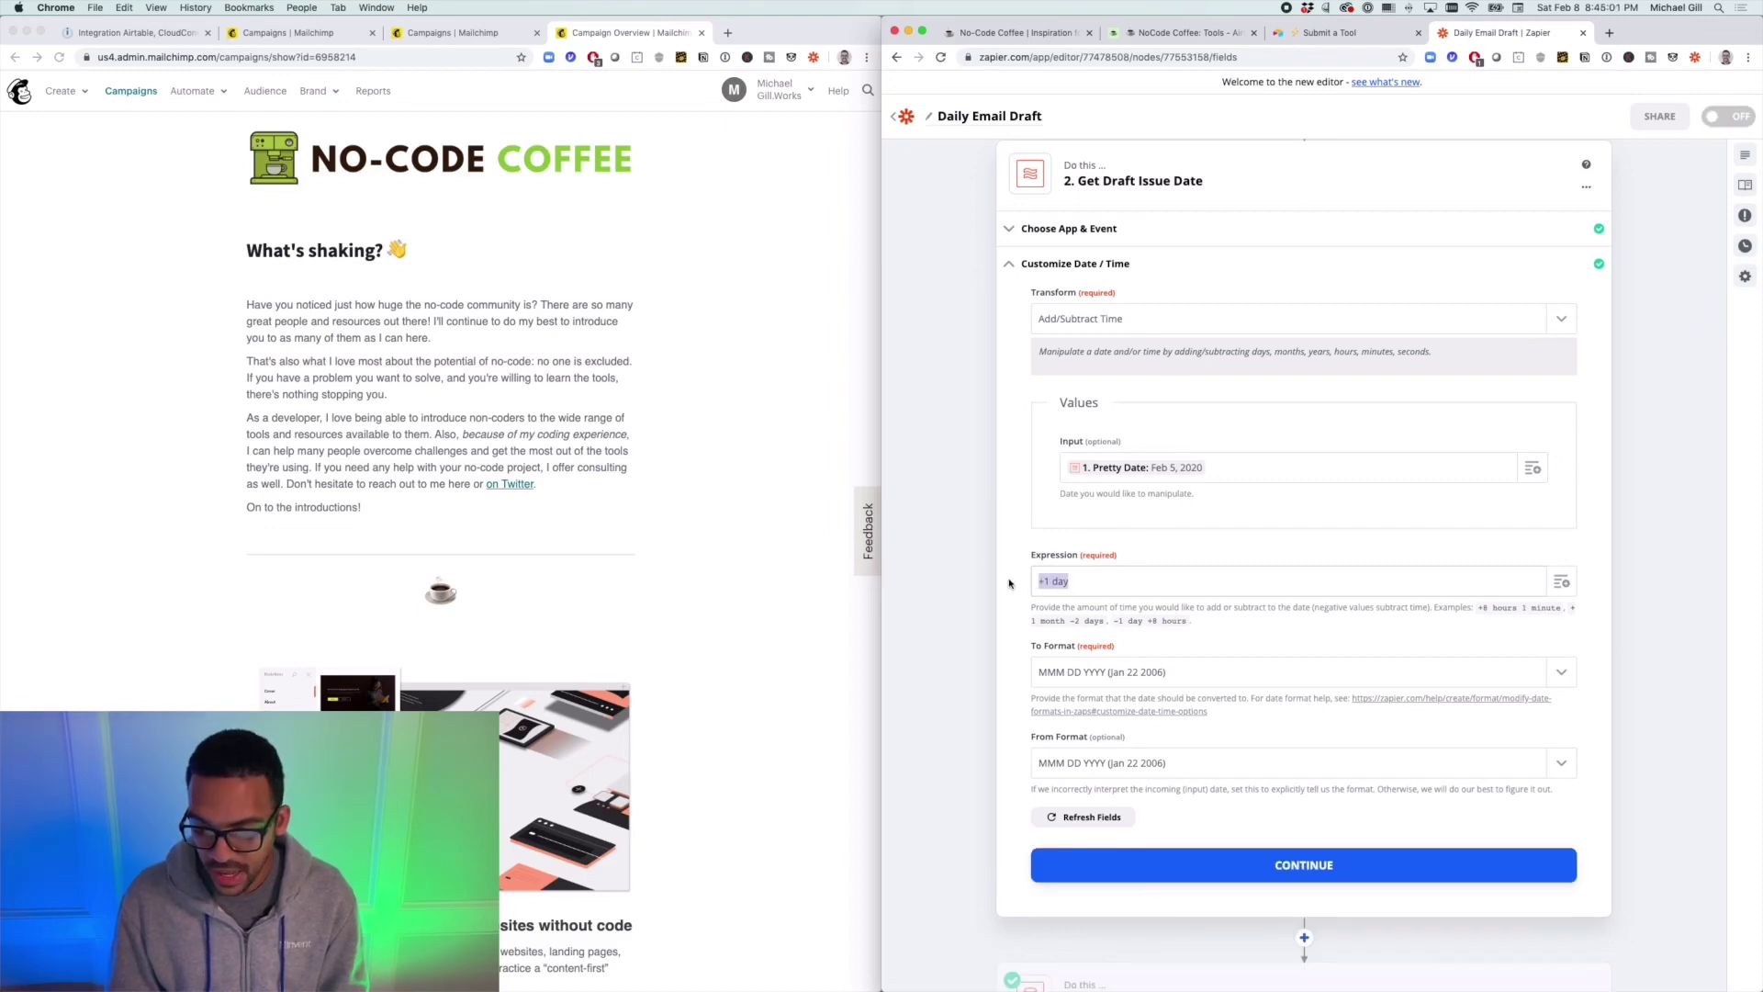
pyautogui.scroll(-3, 1165, 563)
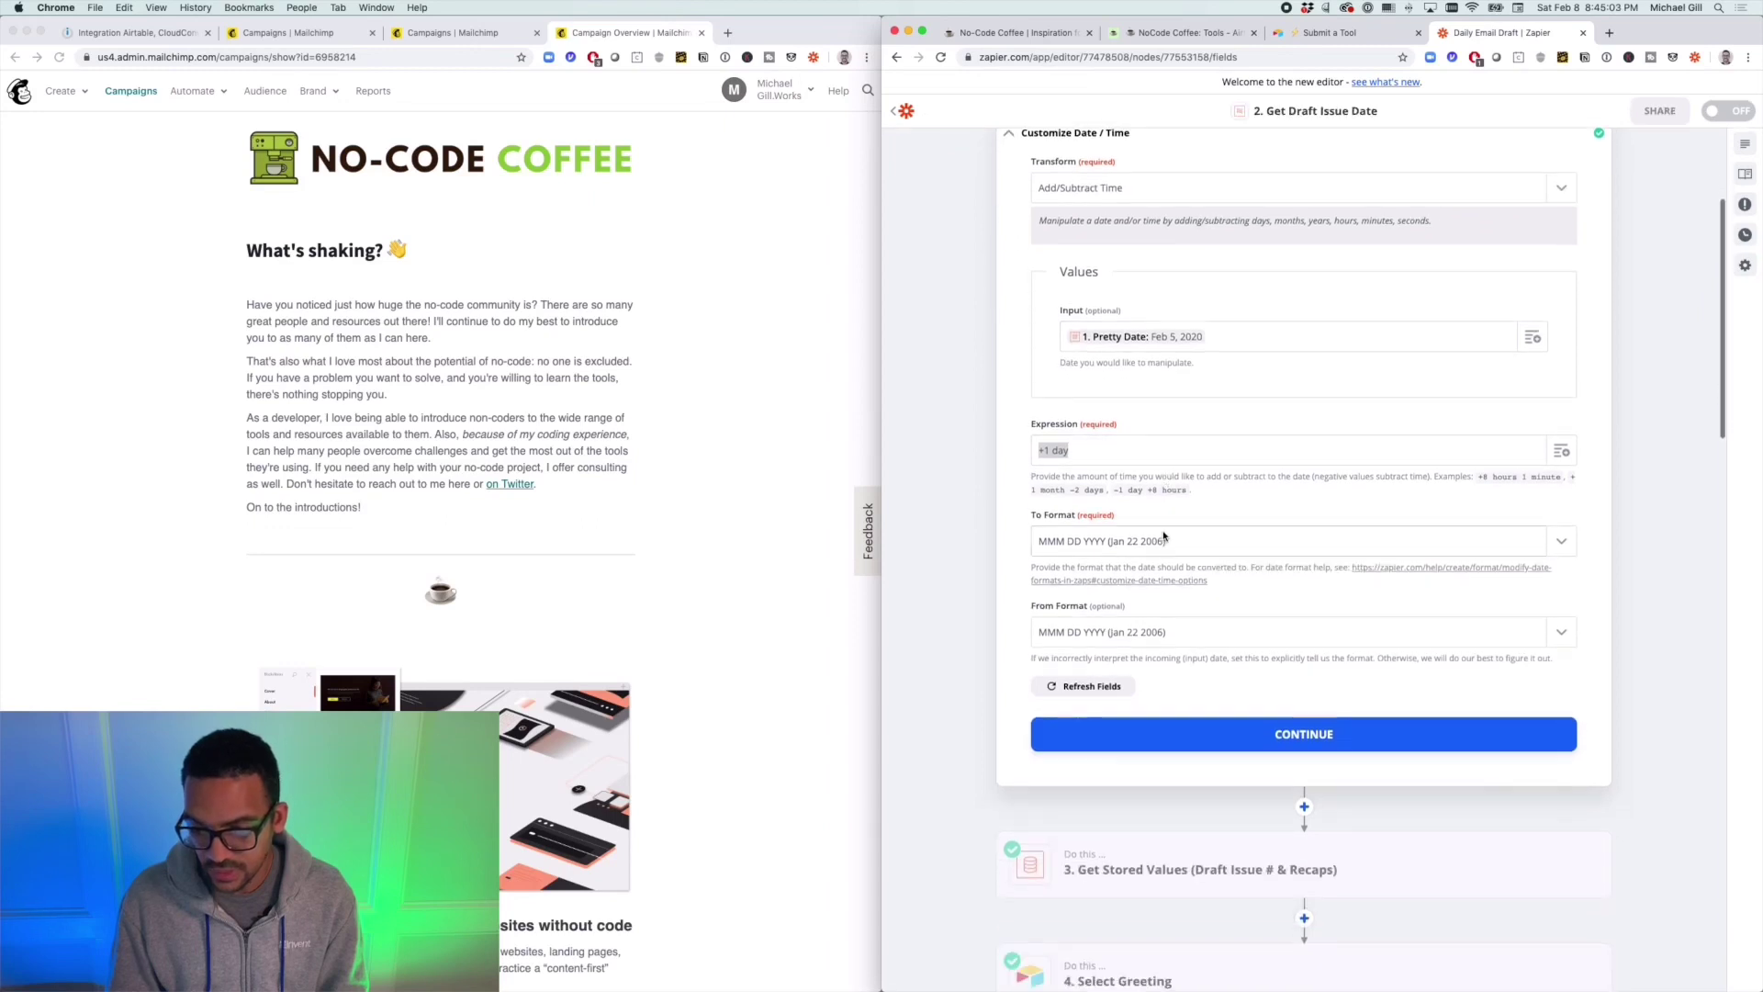
pyautogui.scroll(4, 1161, 532)
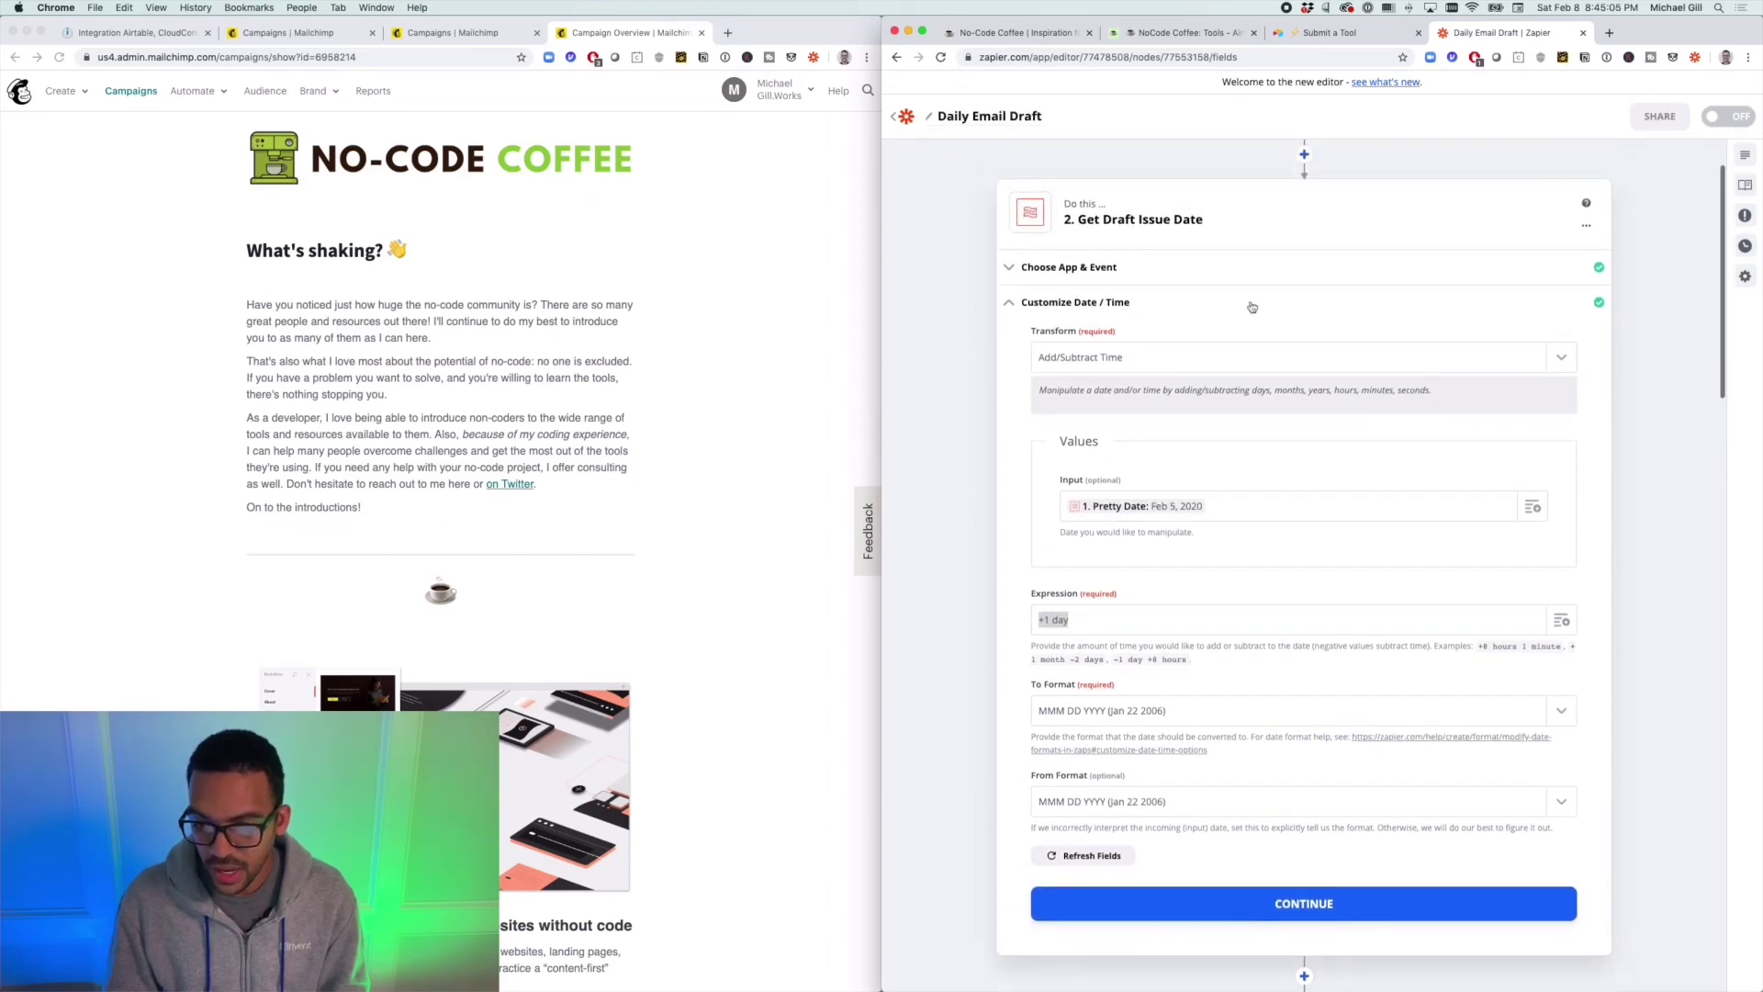
pyautogui.click(1235, 305)
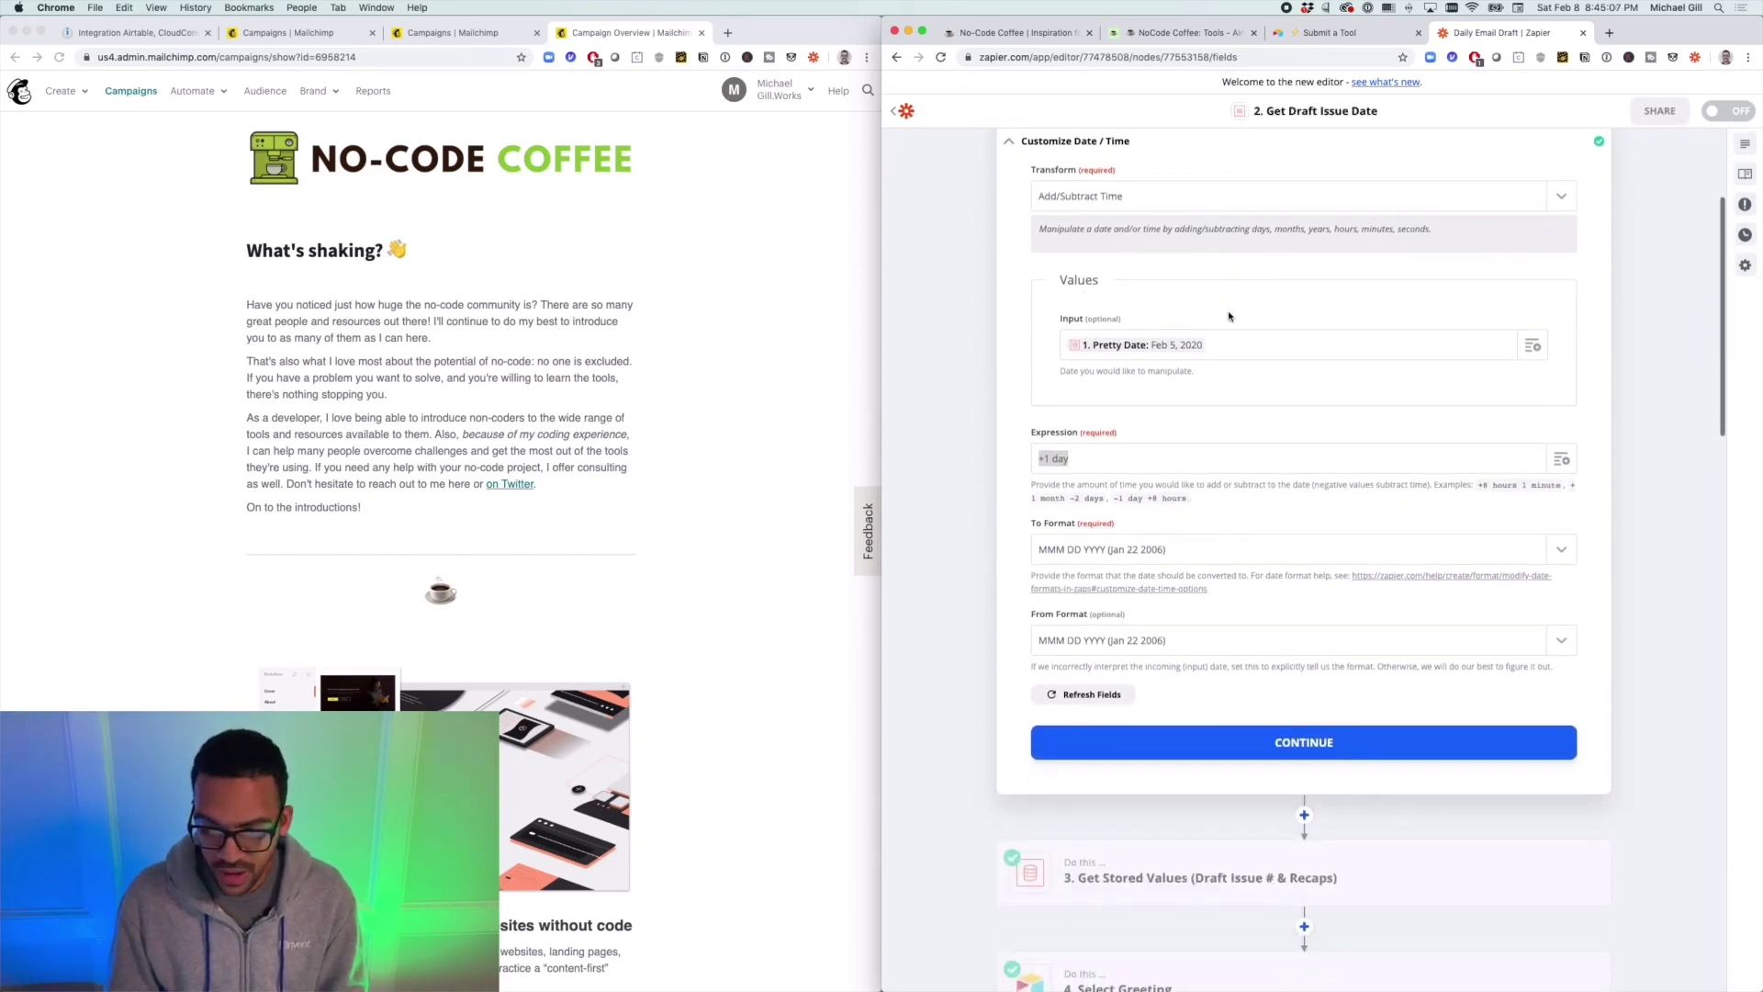
# Step: Expand step 3's Customize Values to see the Draft Issue # key and Day 1–7 Recap keys
pyautogui.click(1139, 250)
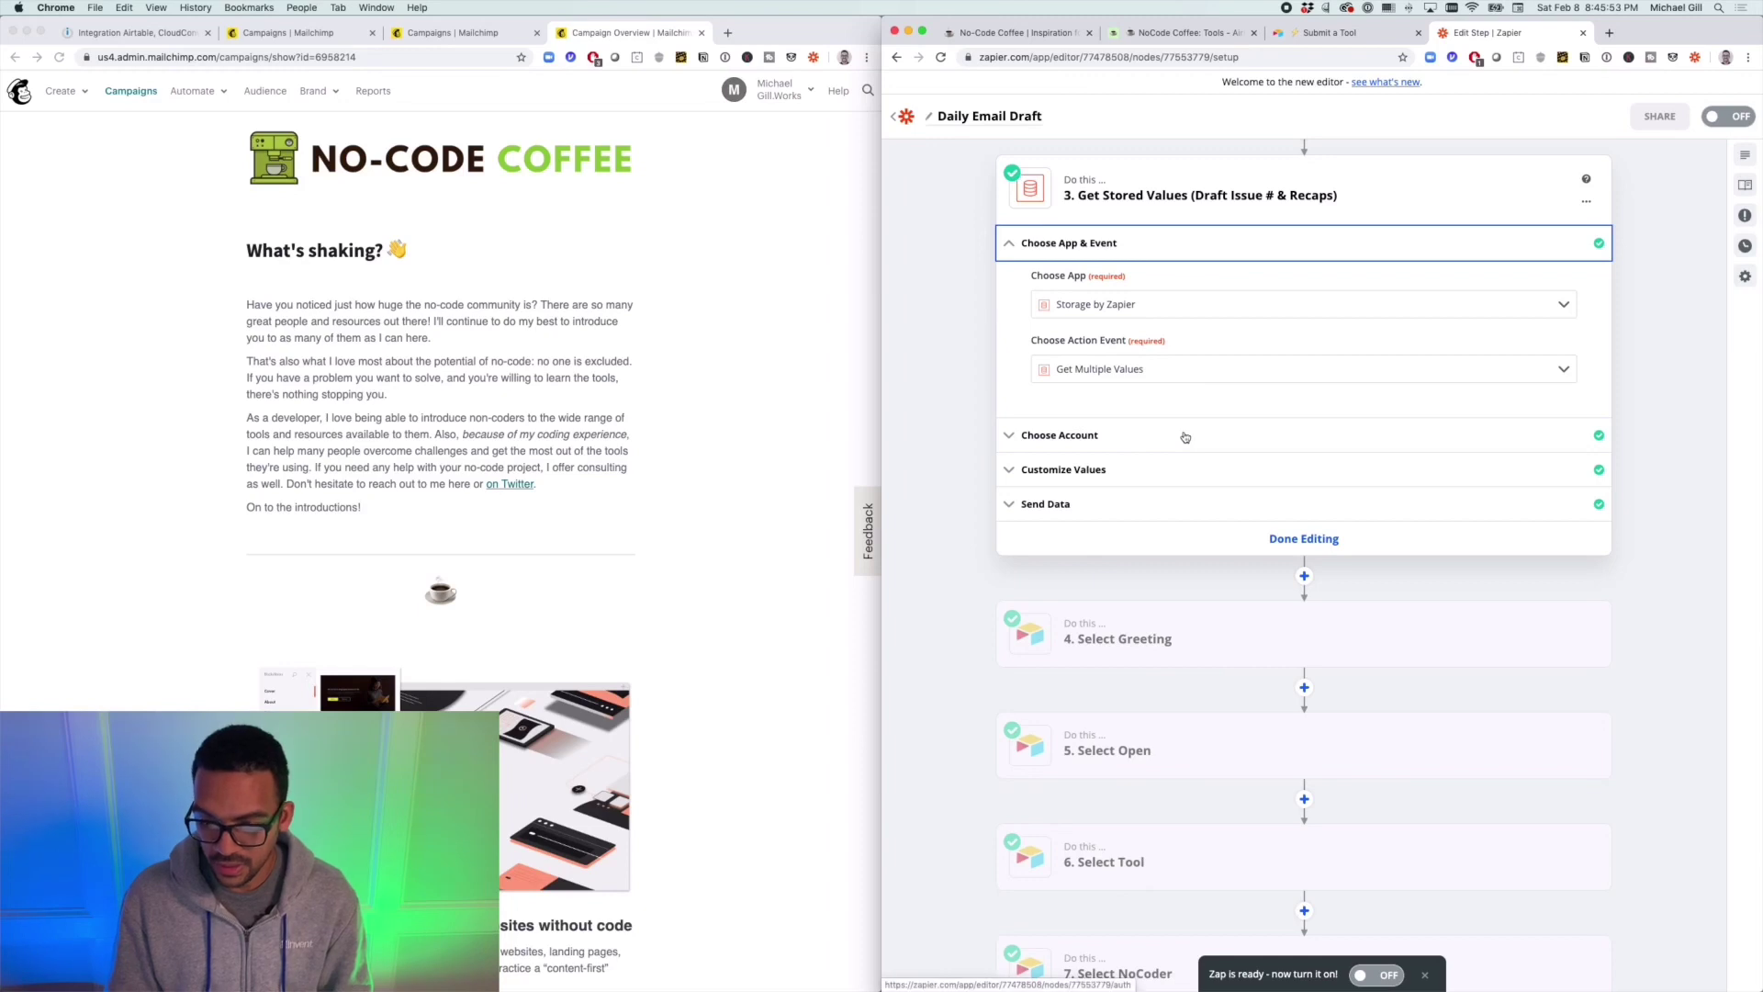
pyautogui.click(1181, 470)
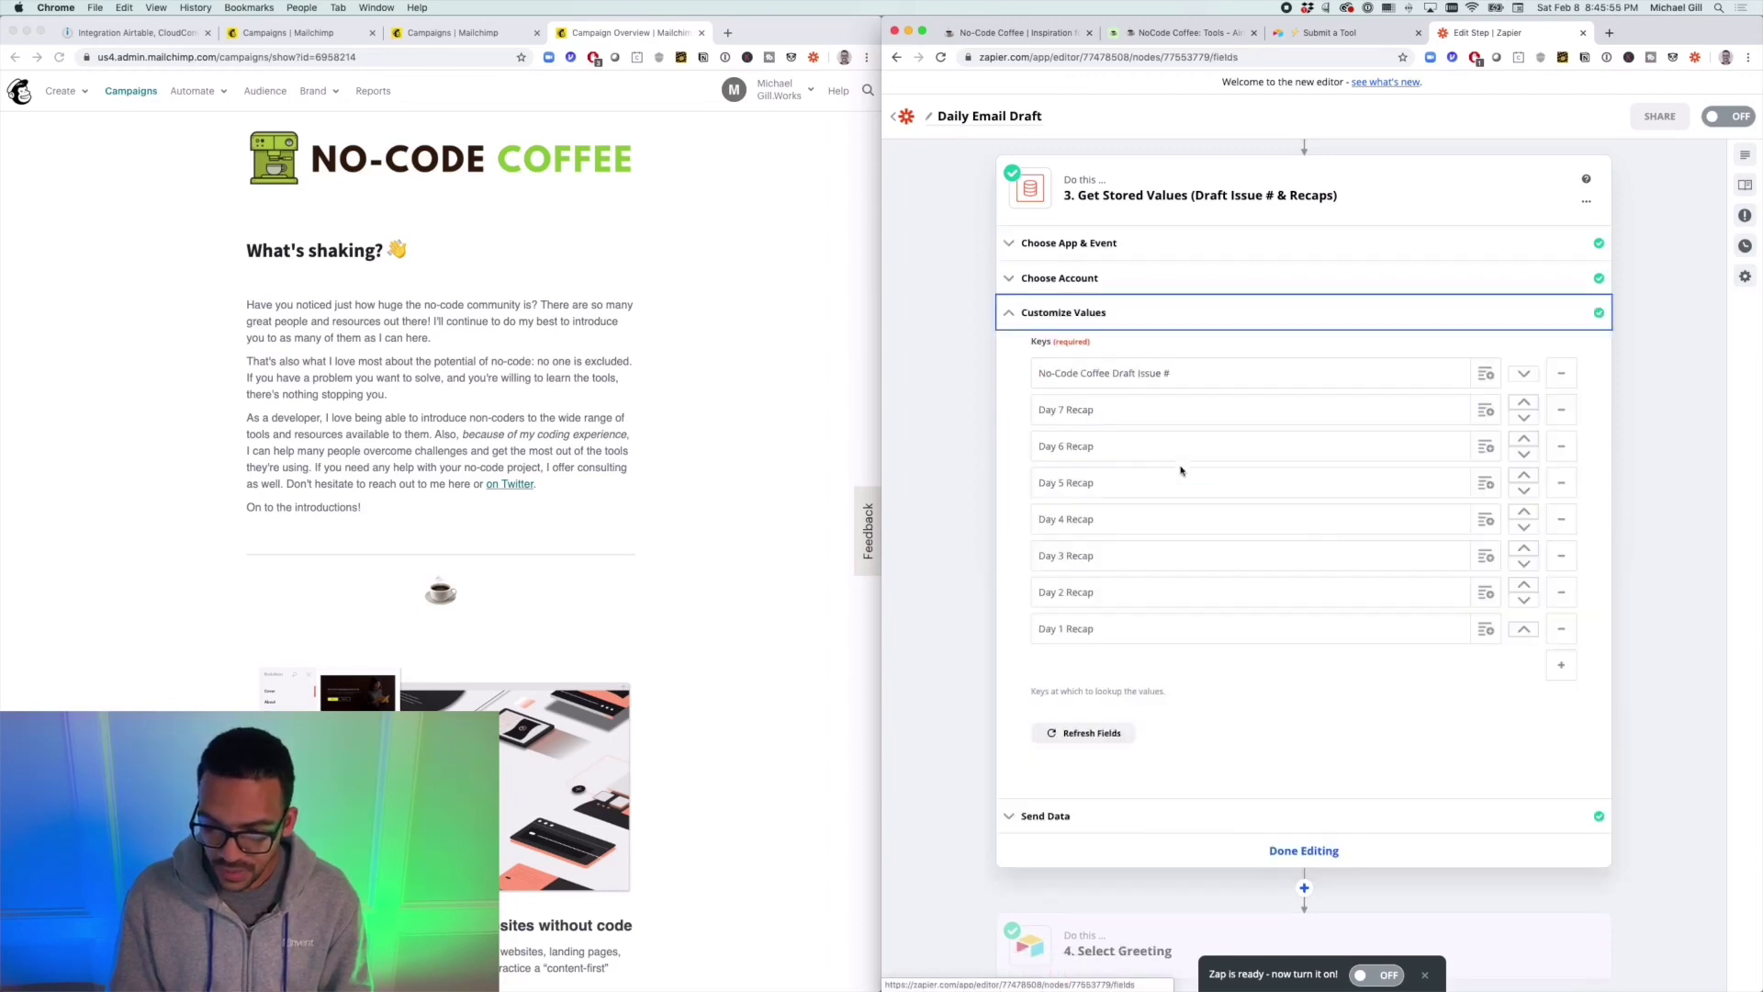
pyautogui.click(1018, 381)
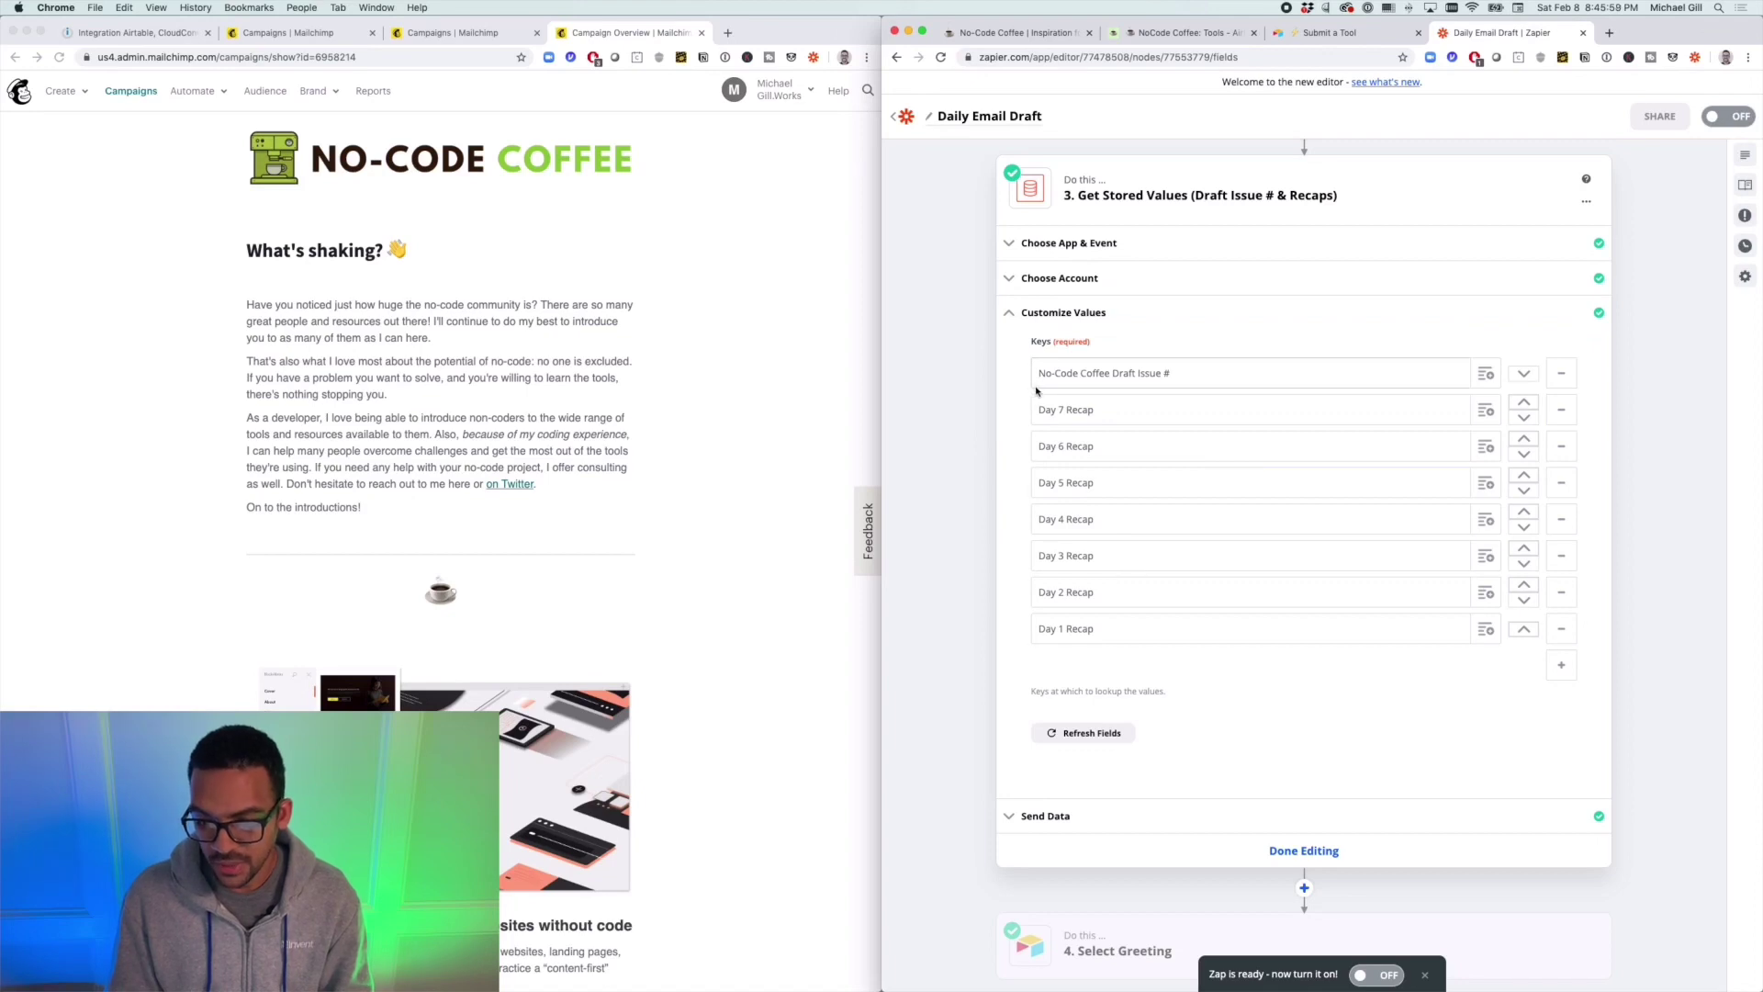
pyautogui.moveTo(1038, 374); pyautogui.dragTo(1189, 374)
pyautogui.click(1189, 375)
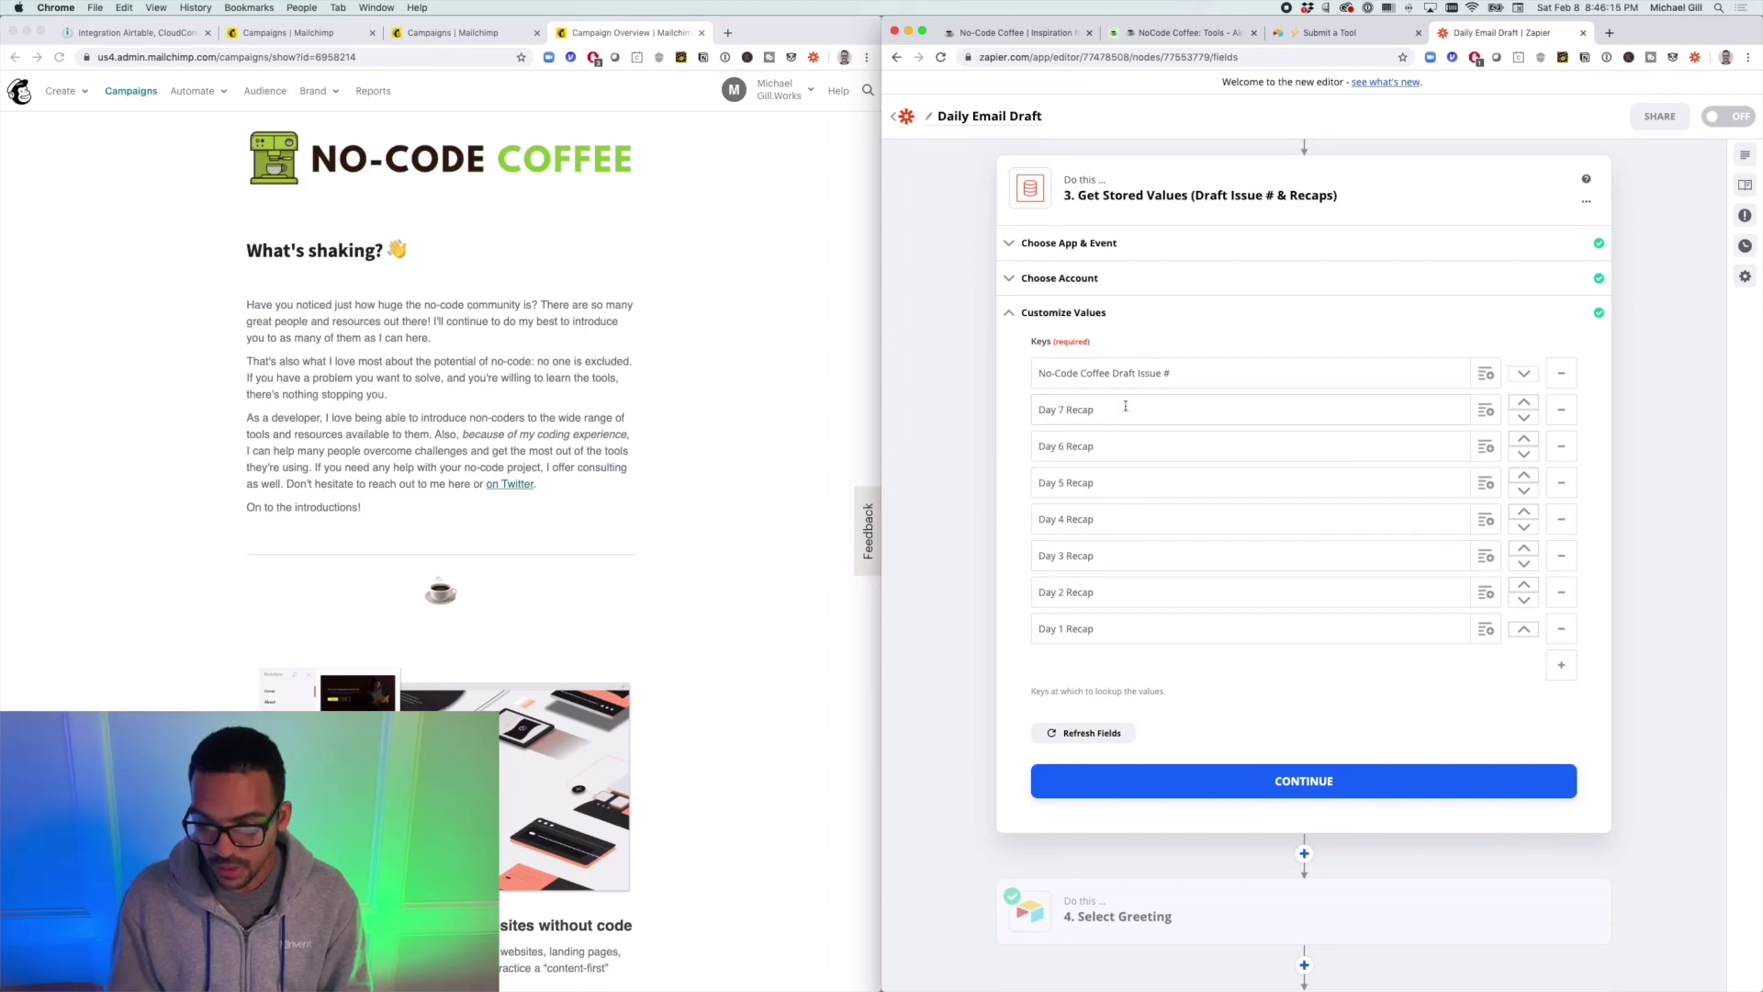
pyautogui.scroll(-15, 751, 405)
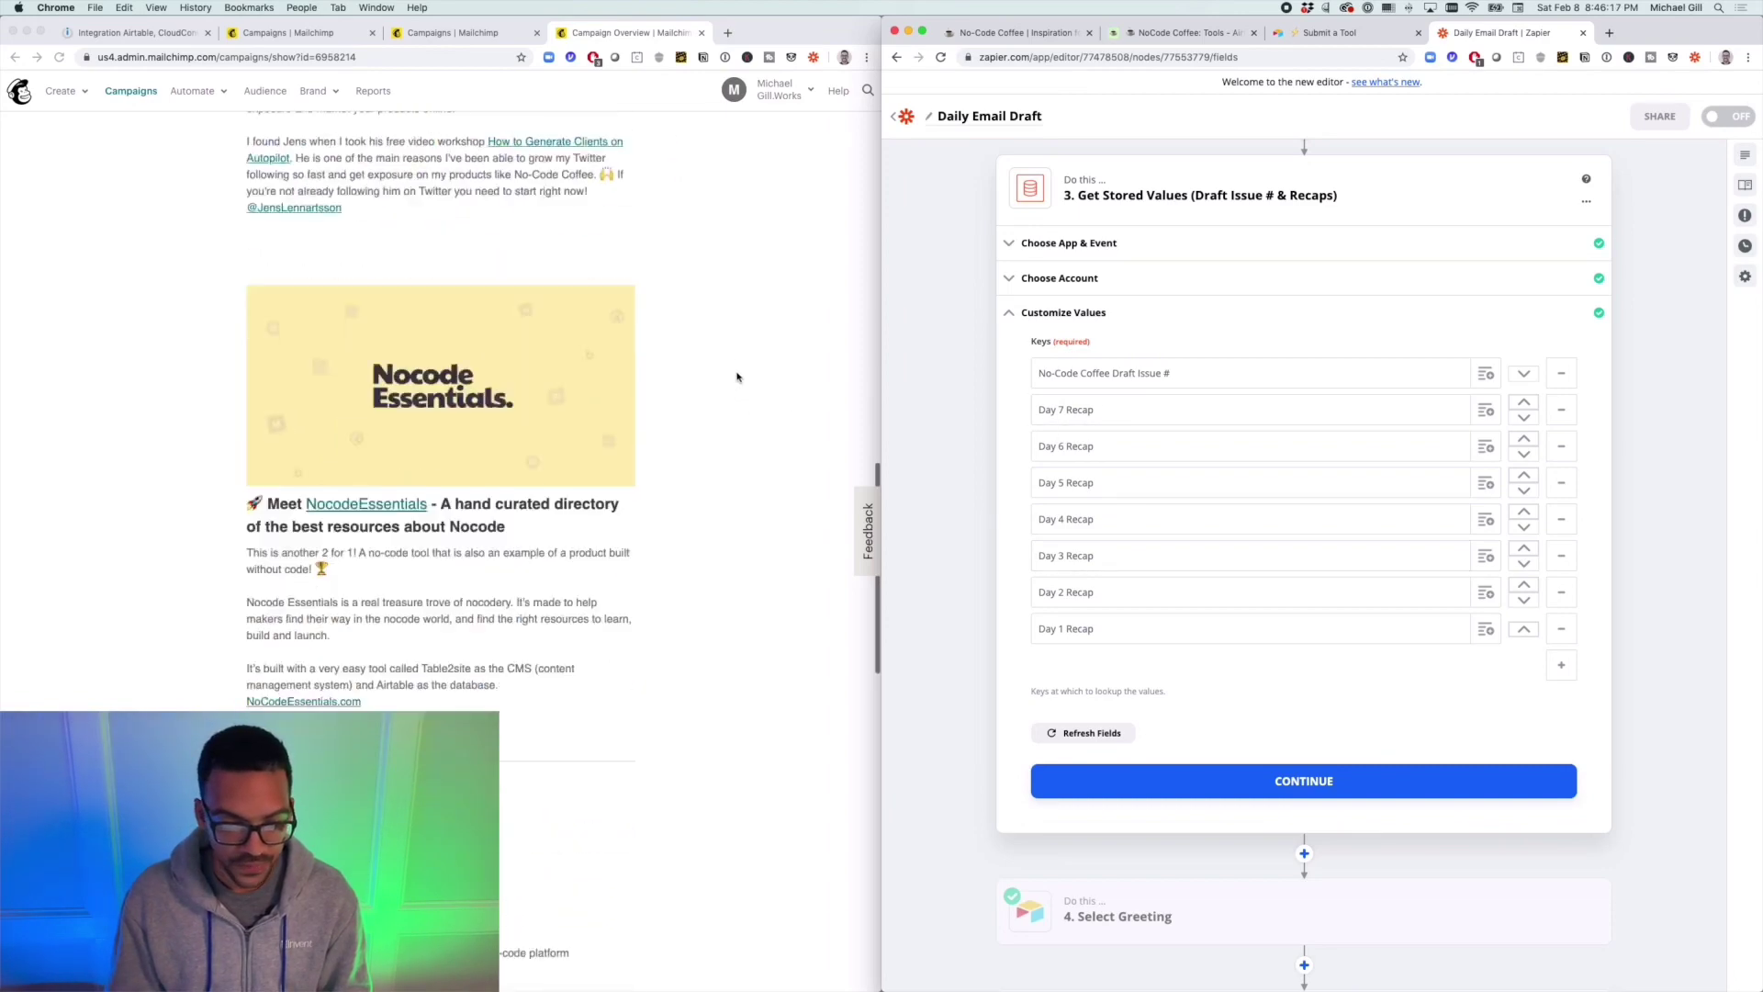
pyautogui.scroll(4, 738, 376)
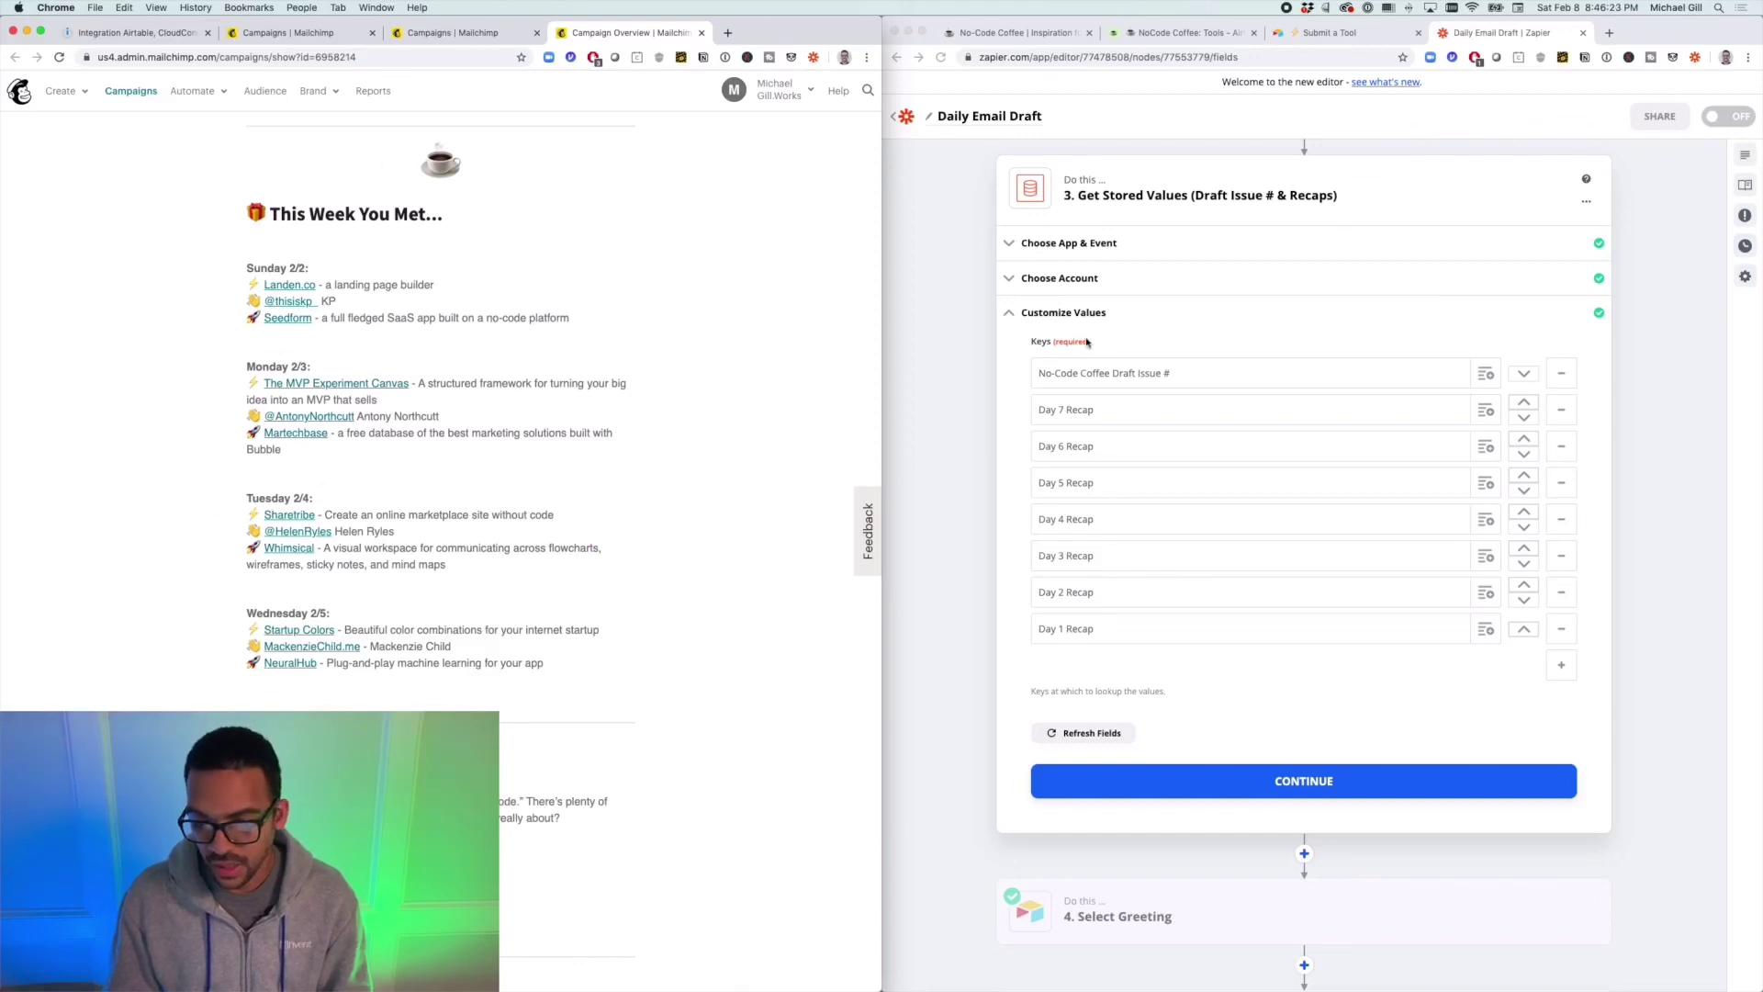
# Step: Scroll through step 4 Select Greeting's search of the Newsletter table for Type = Greeting
pyautogui.click(1055, 339)
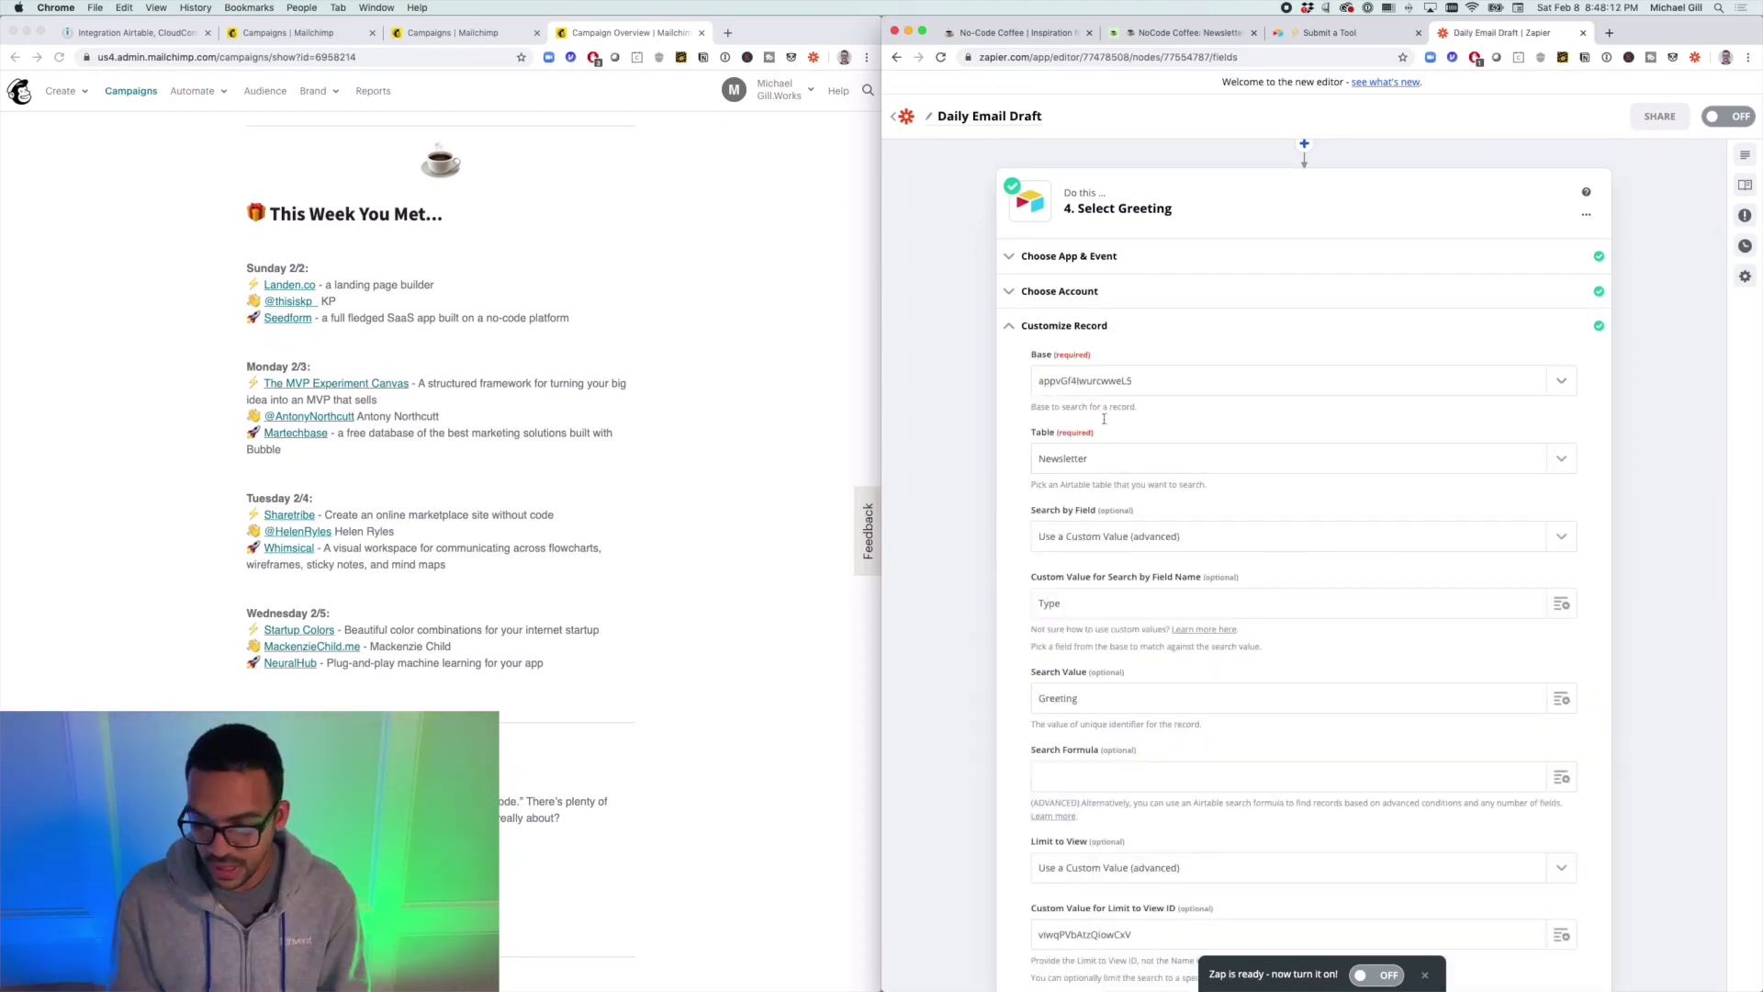
pyautogui.scroll(-5, 1108, 460)
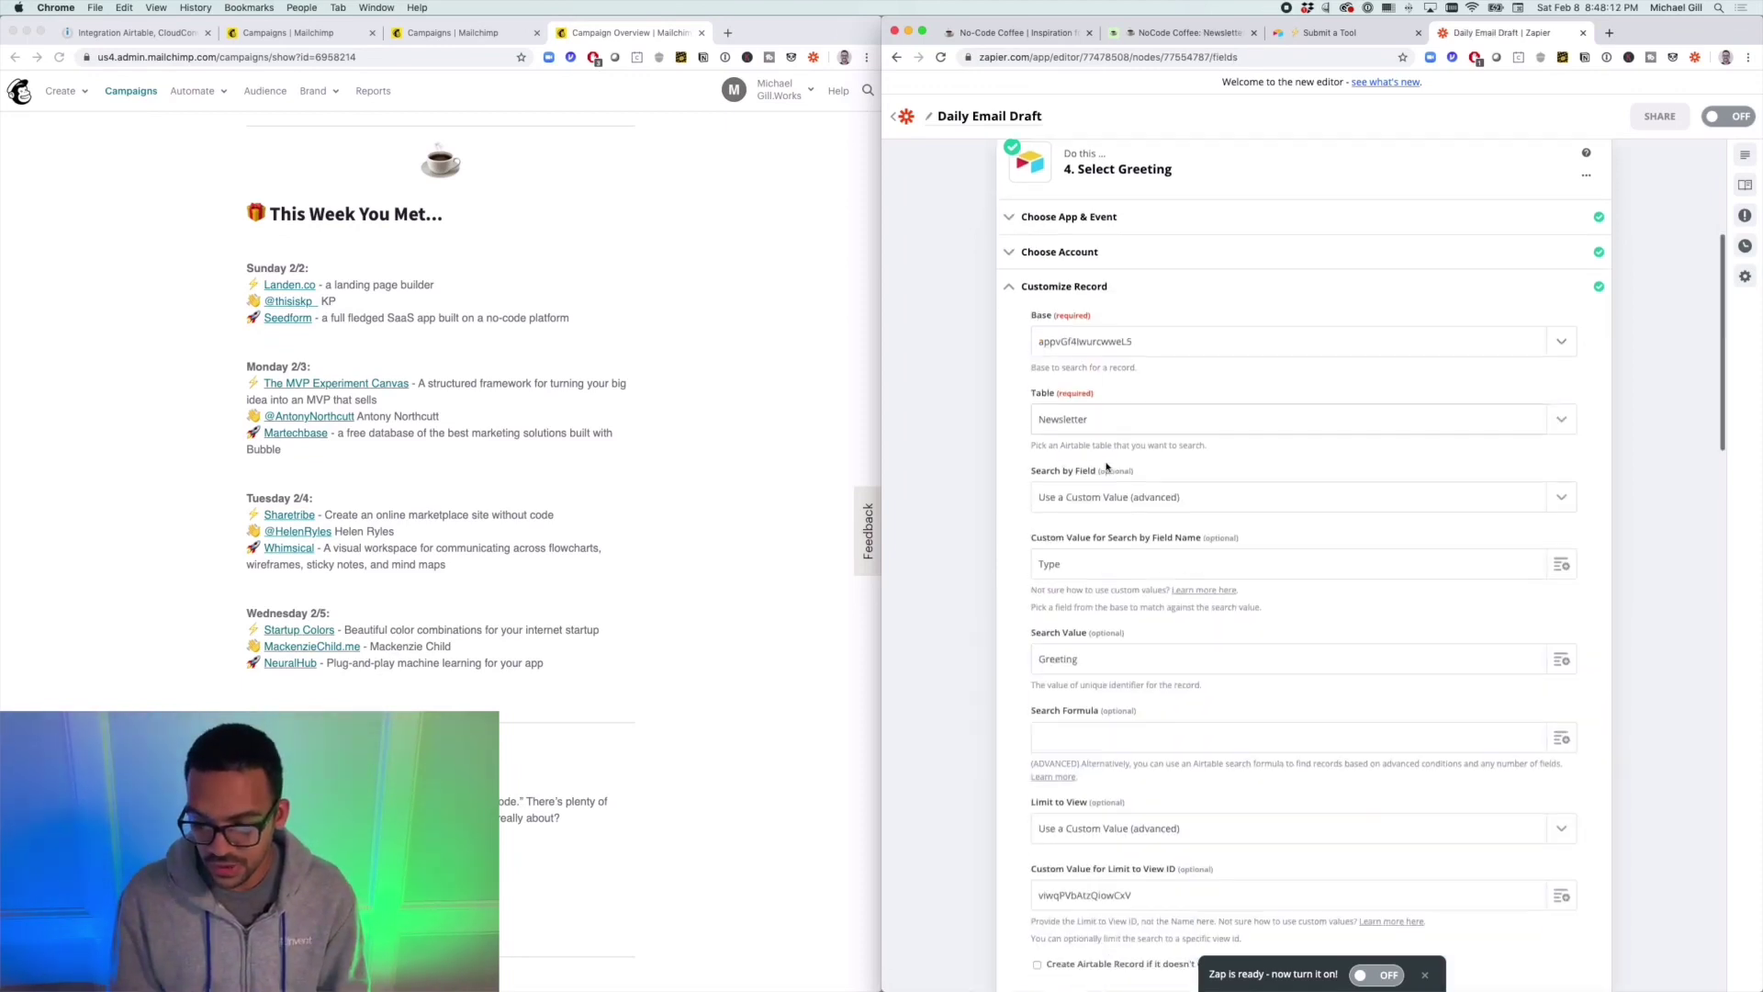
pyautogui.scroll(-2, 1105, 460)
pyautogui.scroll(10, 665, 360)
pyautogui.scroll(2, 664, 360)
# Step: Compare with the Mailchimp preview's "What's shaking?" heading, then close the Select Greeting step
pyautogui.click(661, 360)
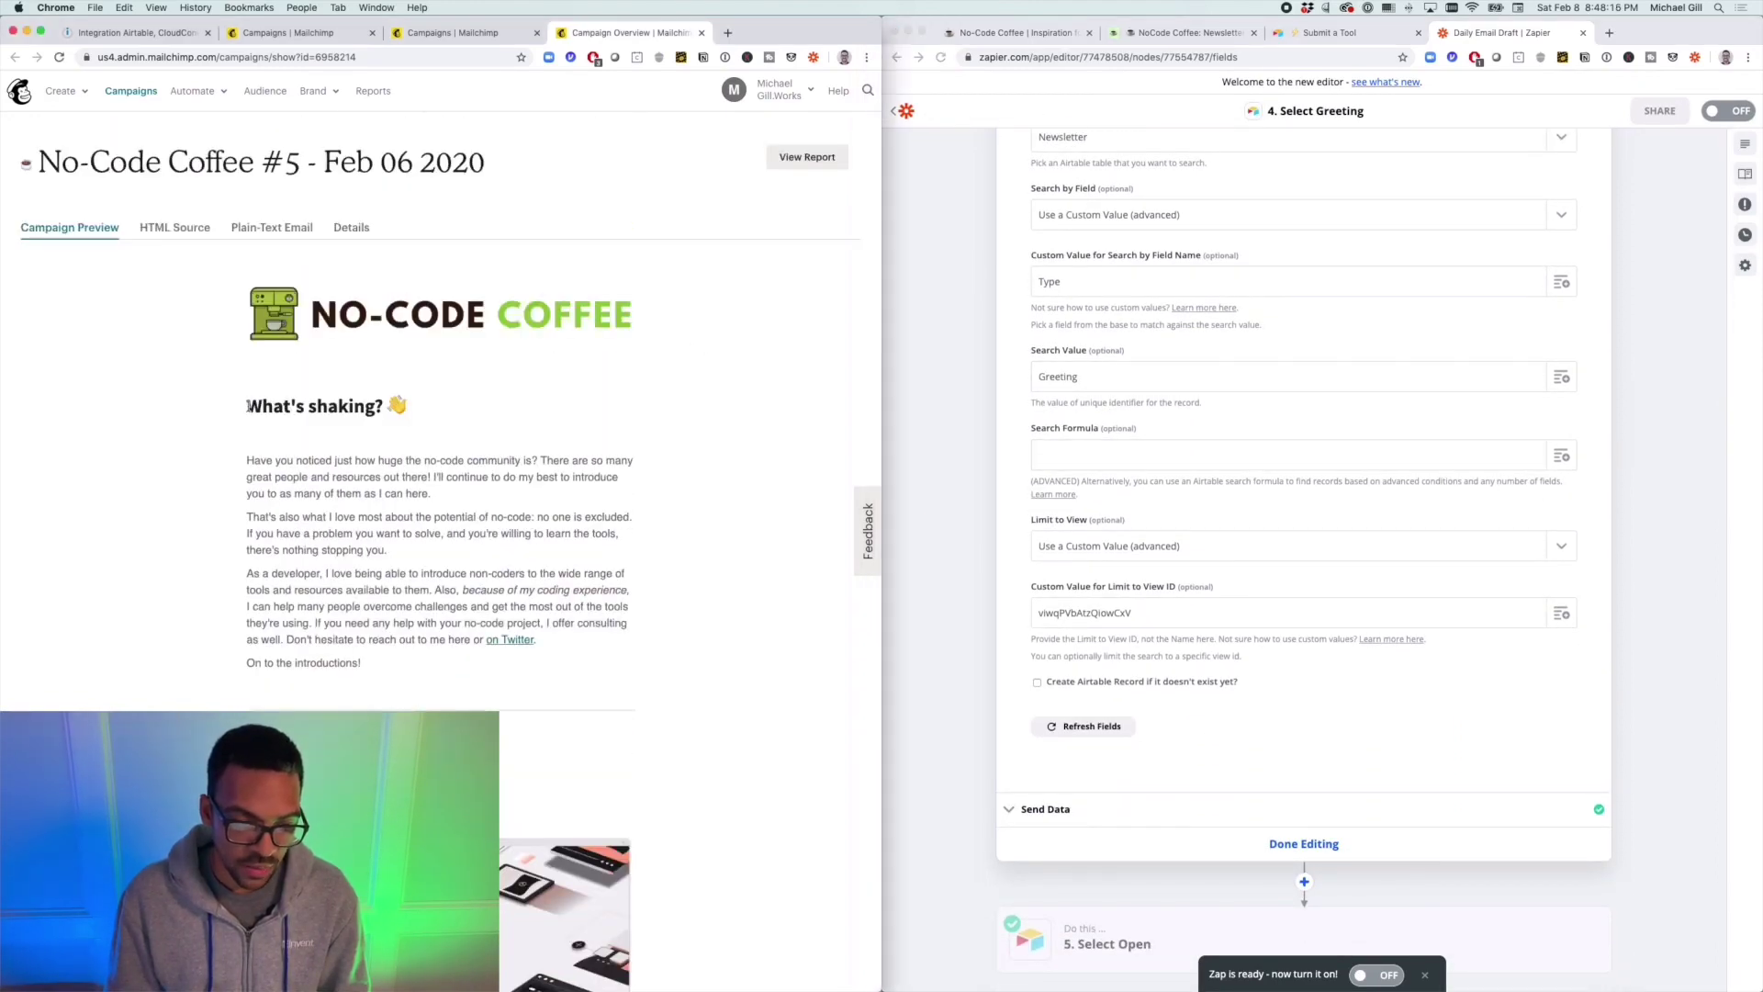
pyautogui.moveTo(247, 406); pyautogui.dragTo(422, 414)
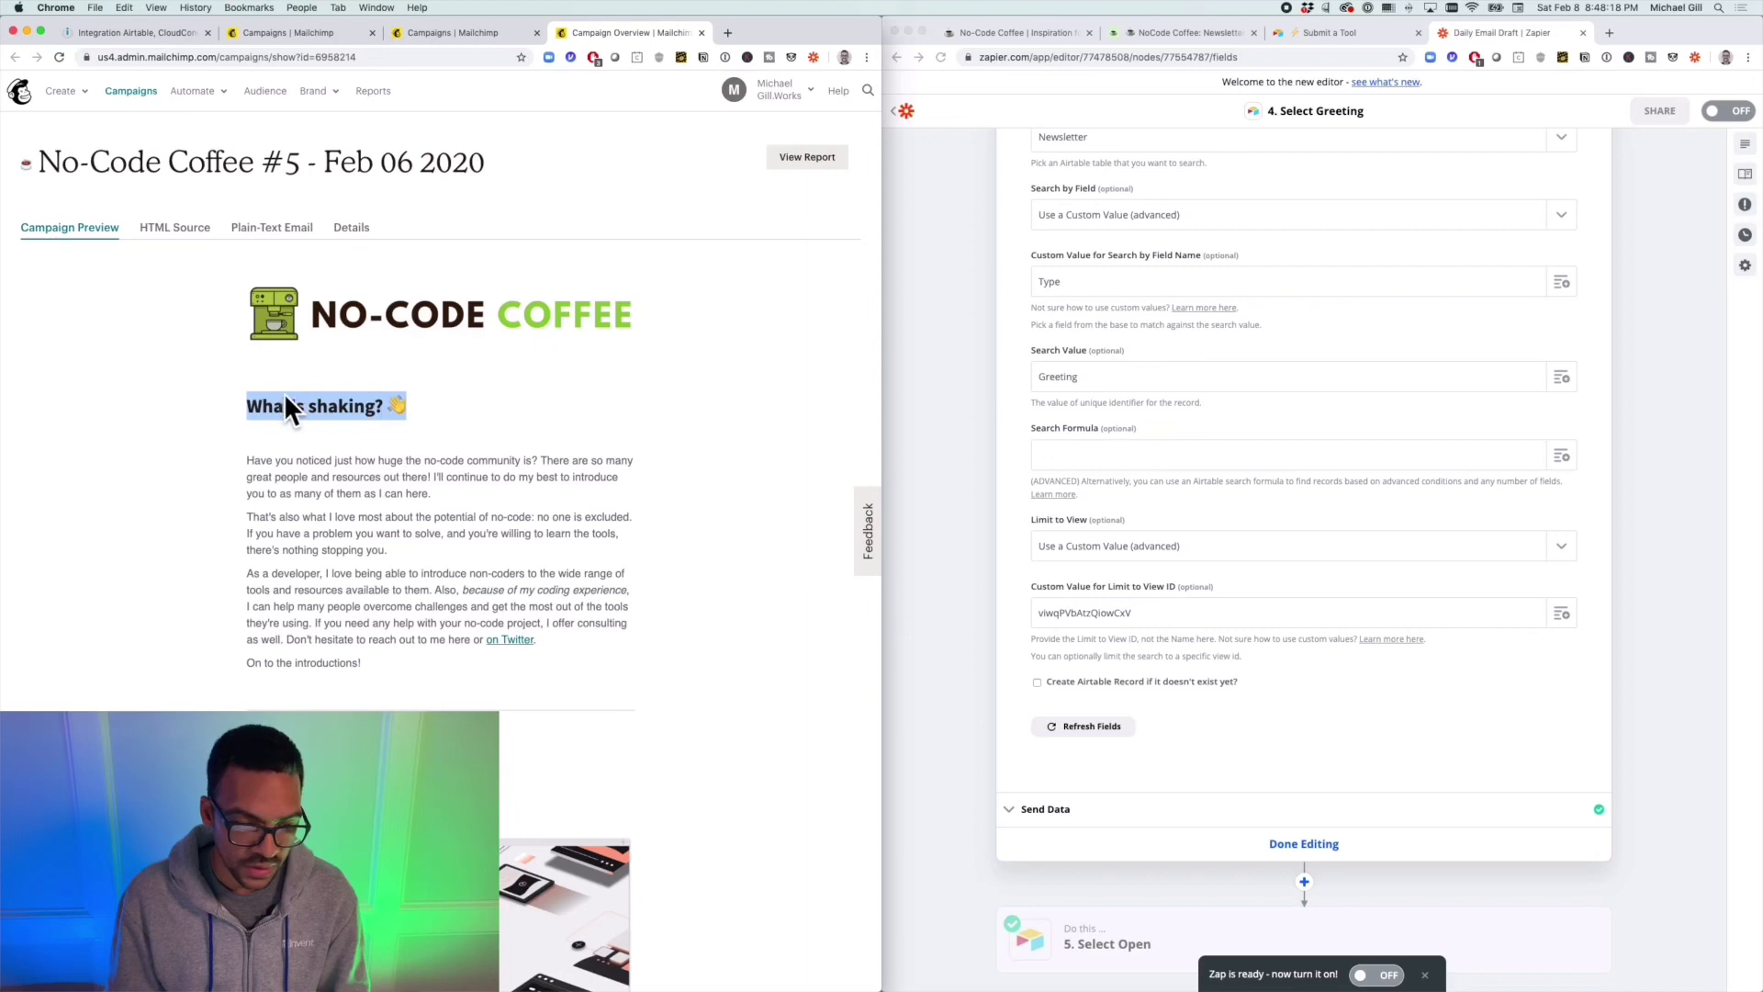
pyautogui.click(937, 445)
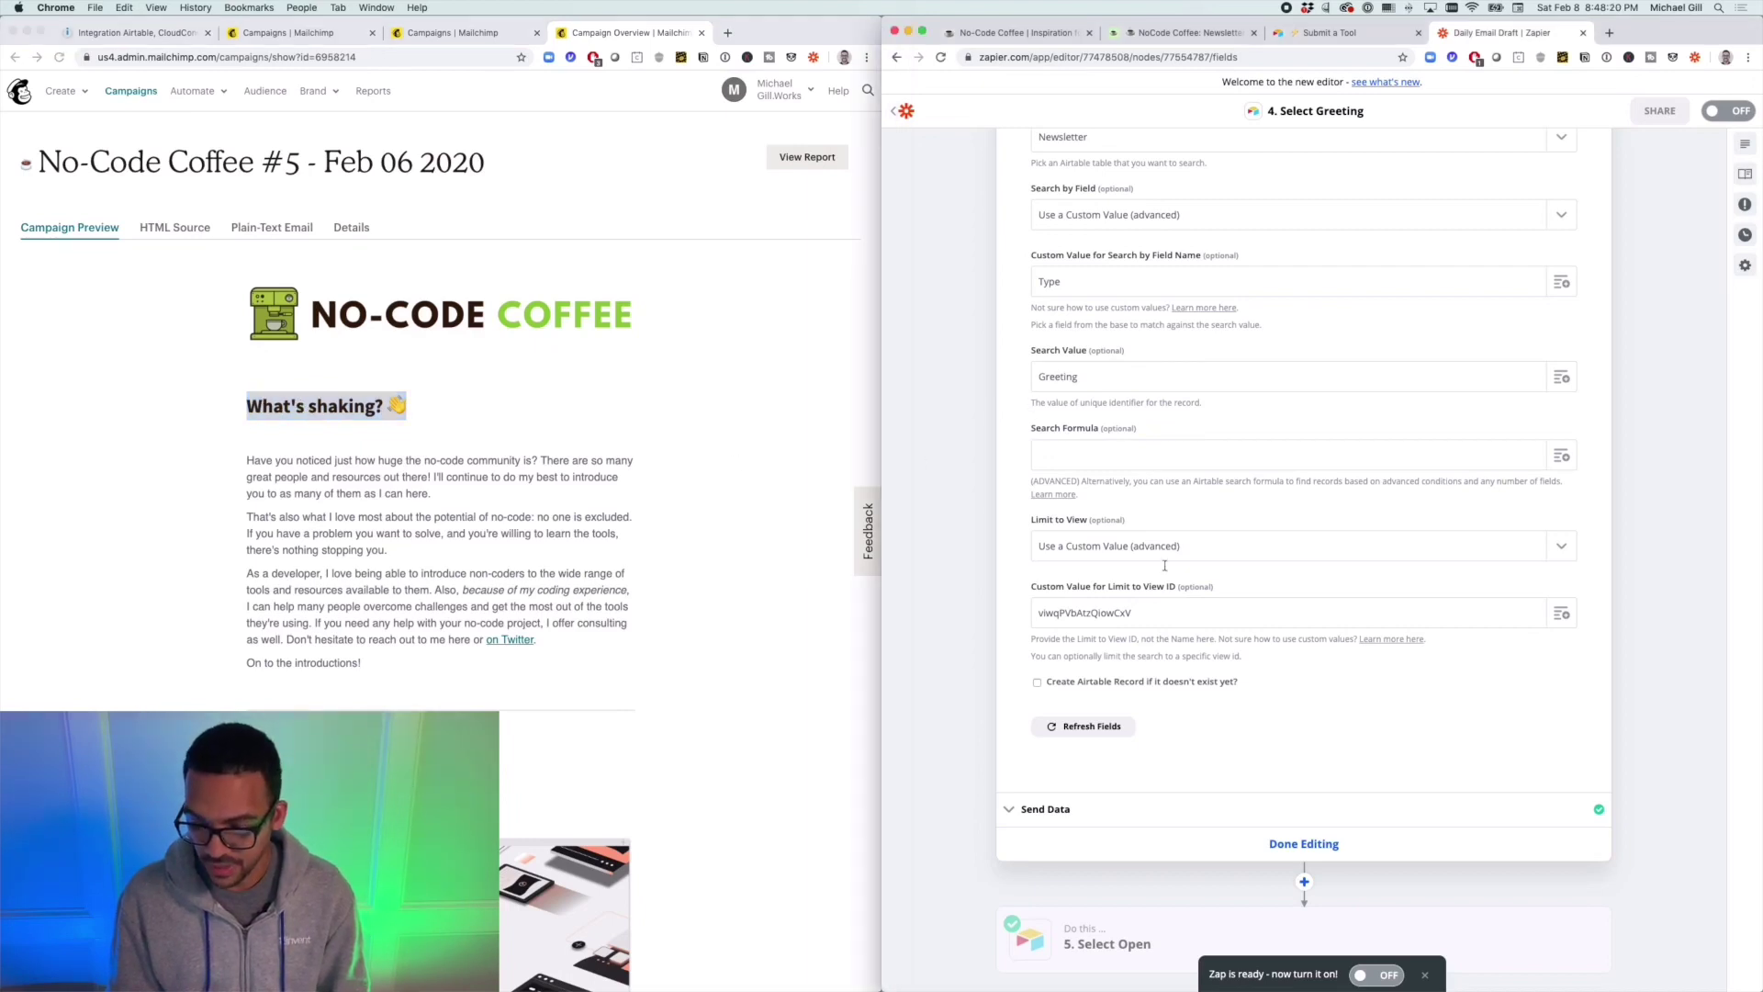
pyautogui.click(252, 395)
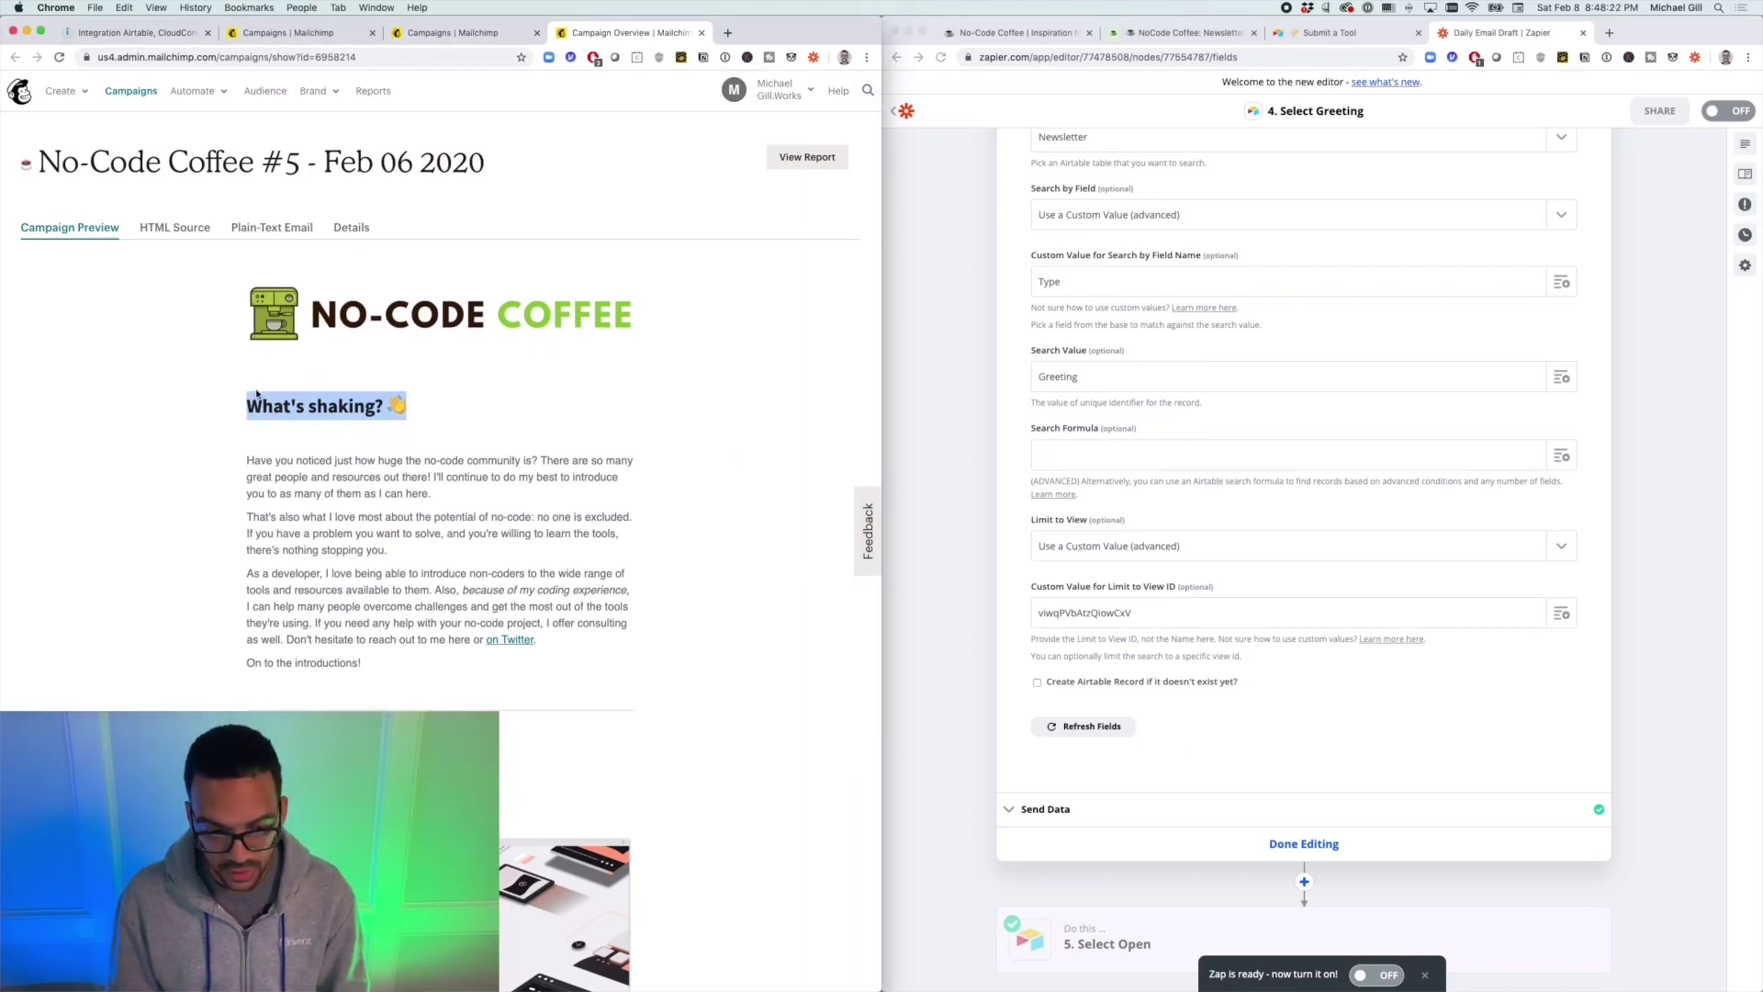
pyautogui.click(1325, 844)
pyautogui.scroll(-2, 1213, 524)
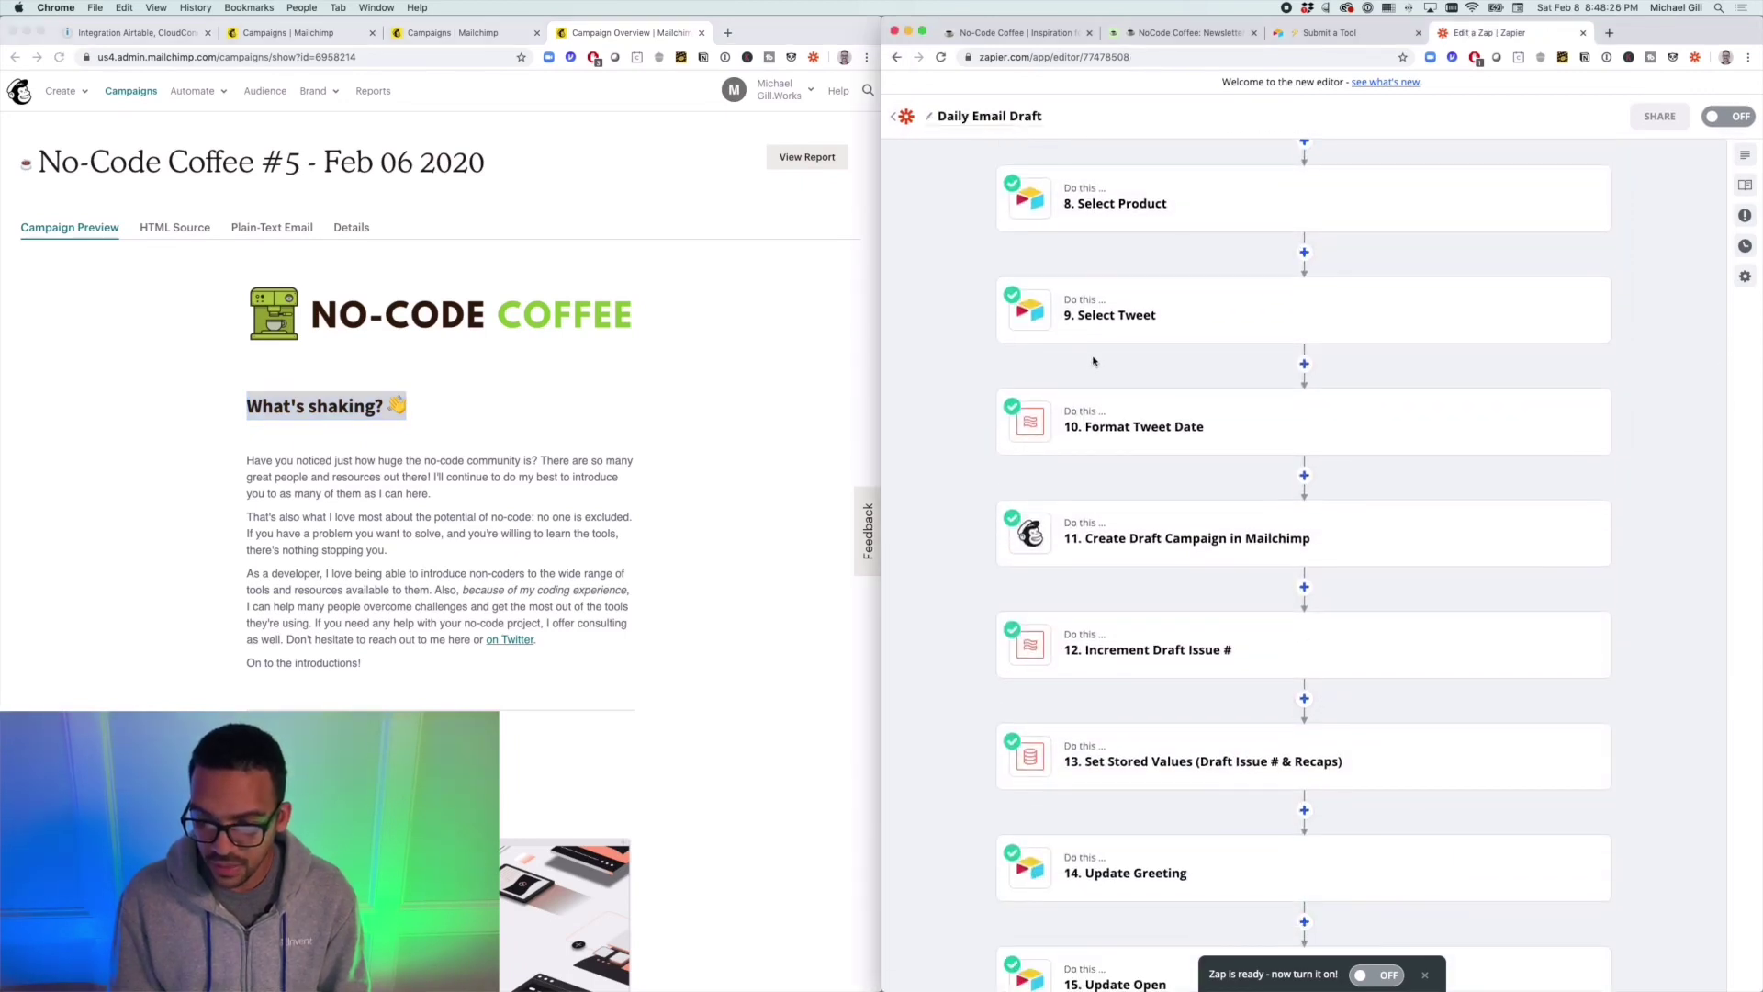
pyautogui.scroll(5, 1093, 368)
pyautogui.scroll(3, 1102, 322)
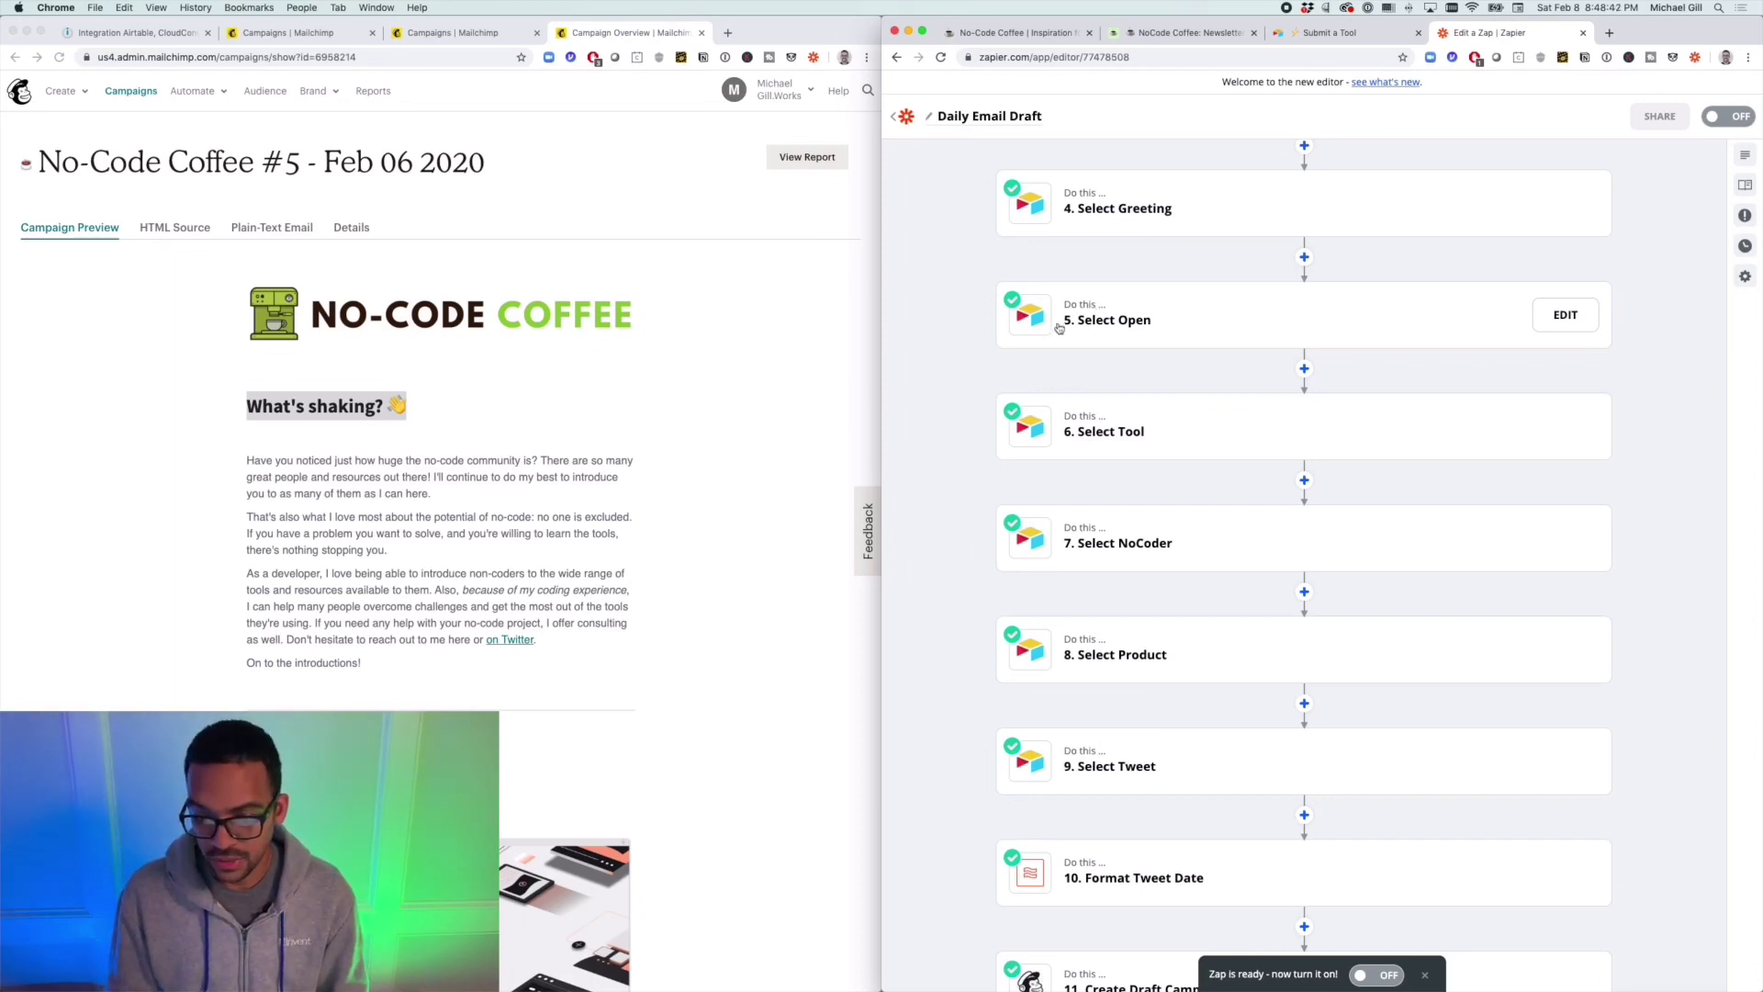
pyautogui.press('super+grave')
pyautogui.moveTo(250, 461); pyautogui.dragTo(429, 662)
pyautogui.scroll(-2, 574, 529)
pyautogui.scroll(-3, 574, 529)
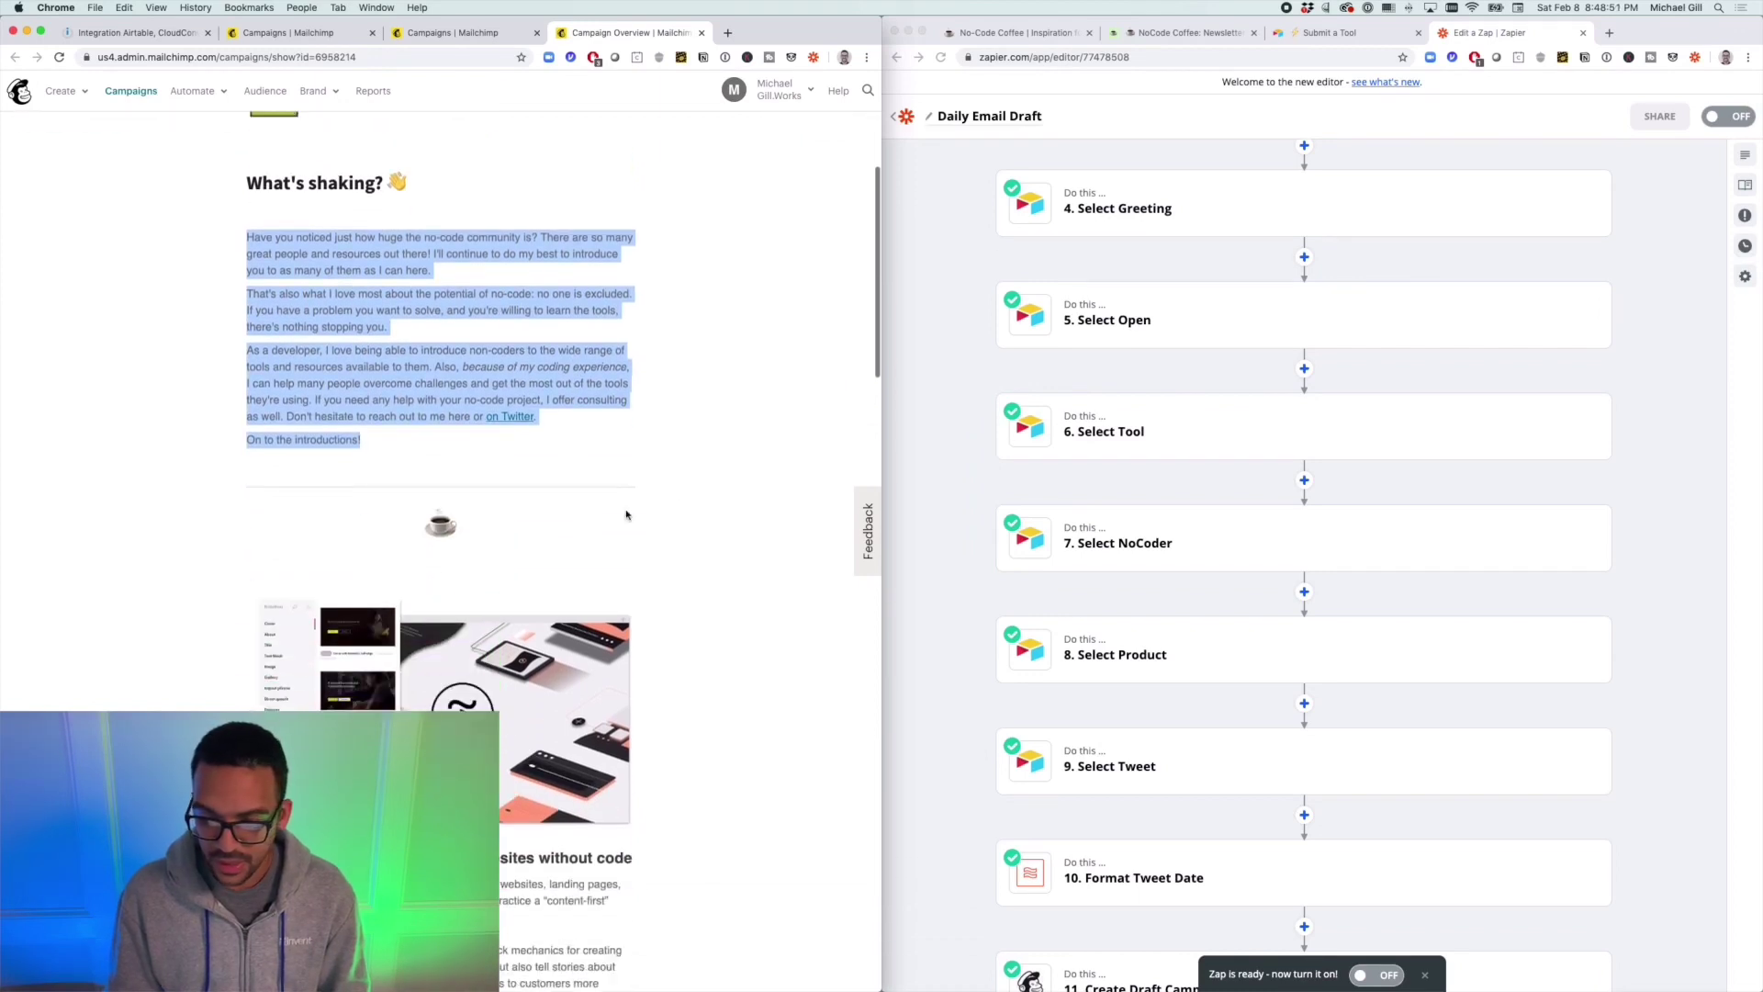
pyautogui.click(649, 499)
pyautogui.scroll(-1, 641, 516)
pyautogui.scroll(-2, 641, 516)
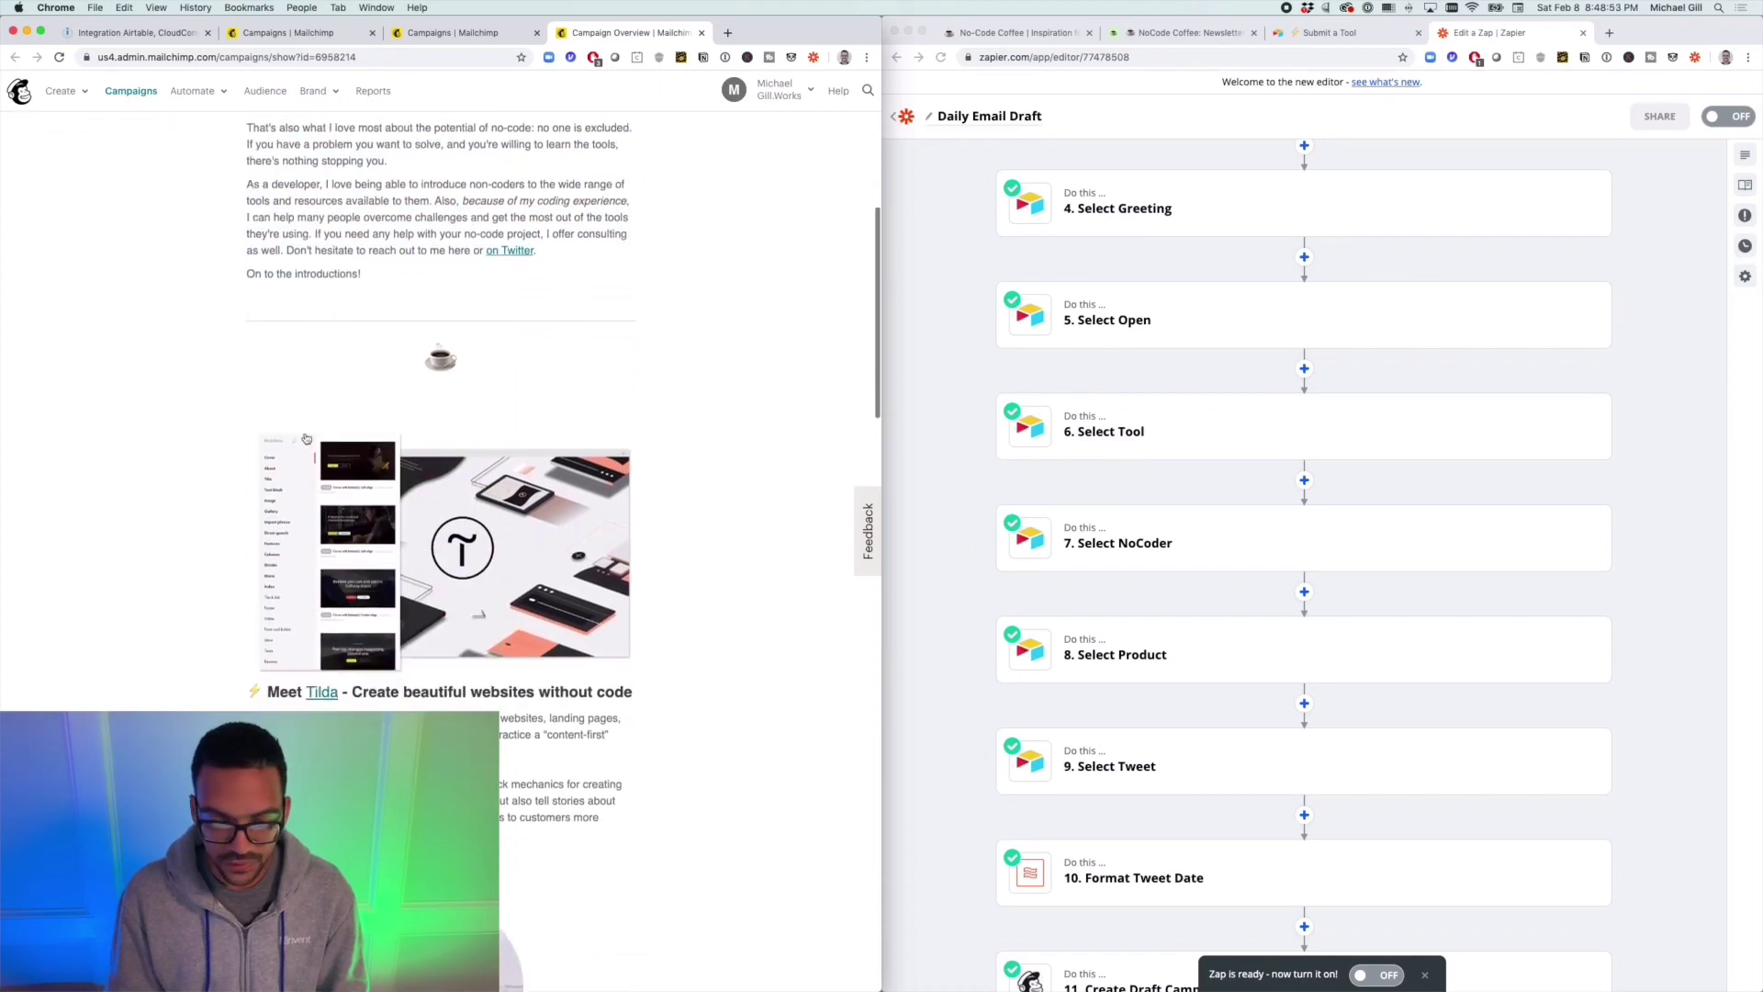
pyautogui.scroll(-5, 455, 487)
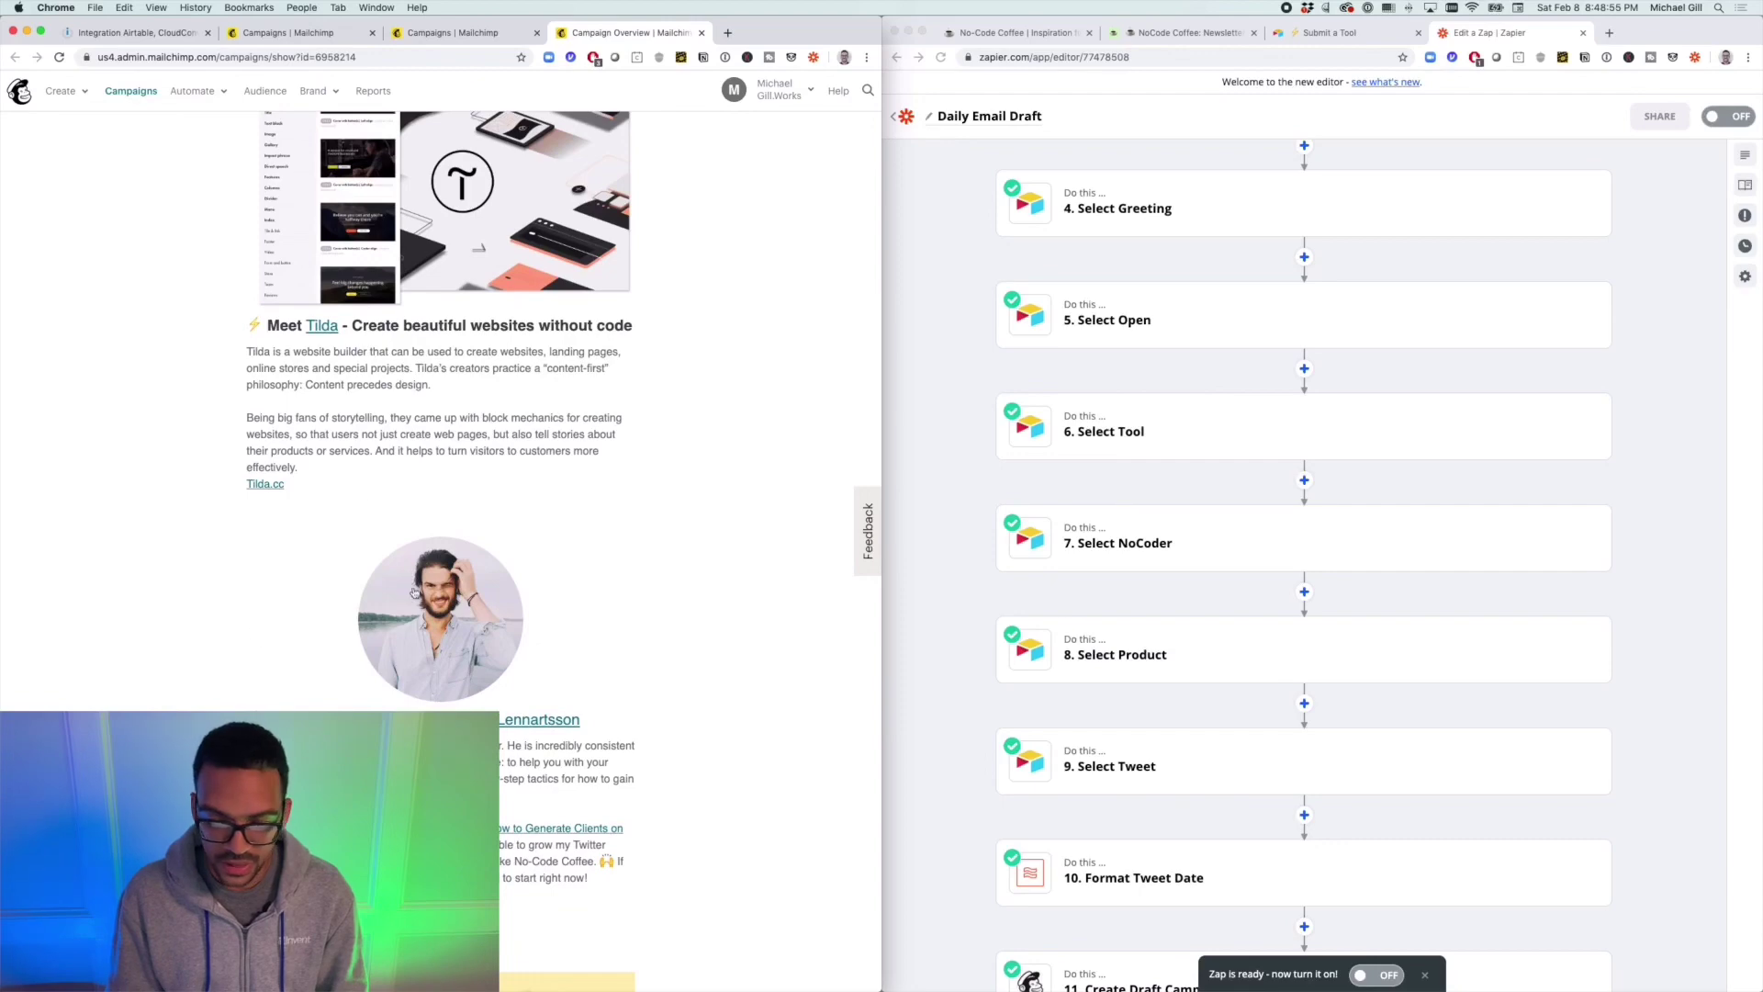
pyautogui.scroll(-6, 293, 618)
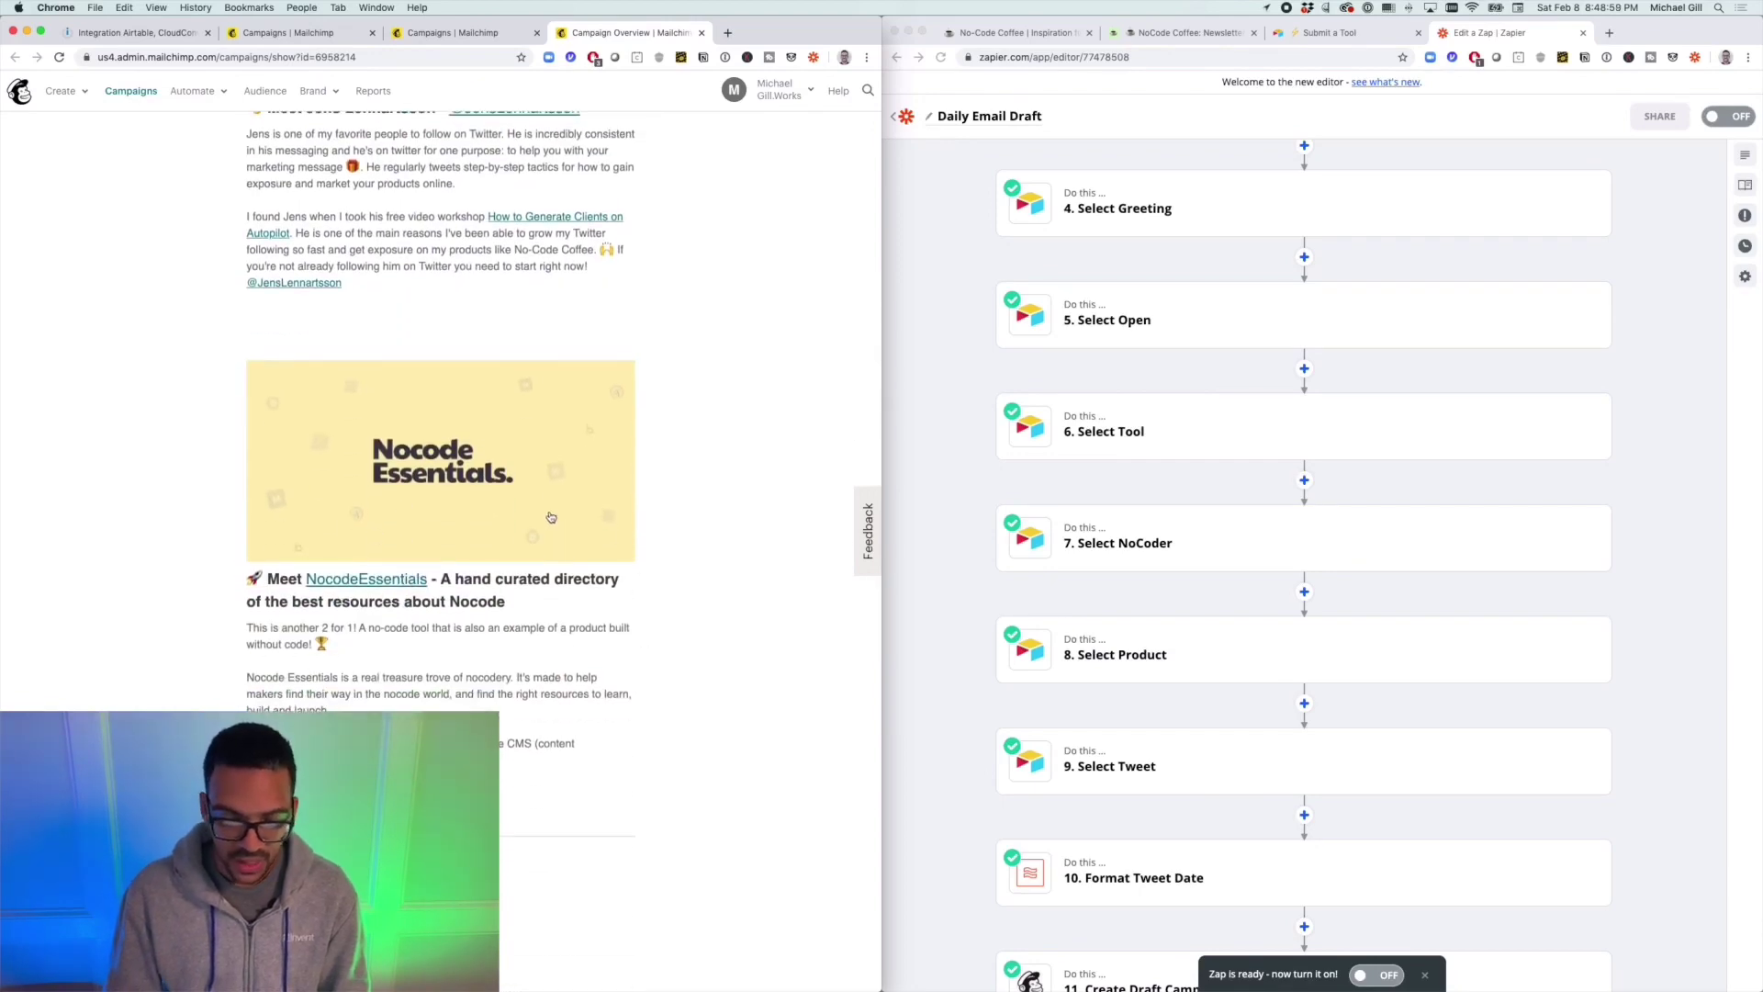
pyautogui.scroll(-9, 549, 520)
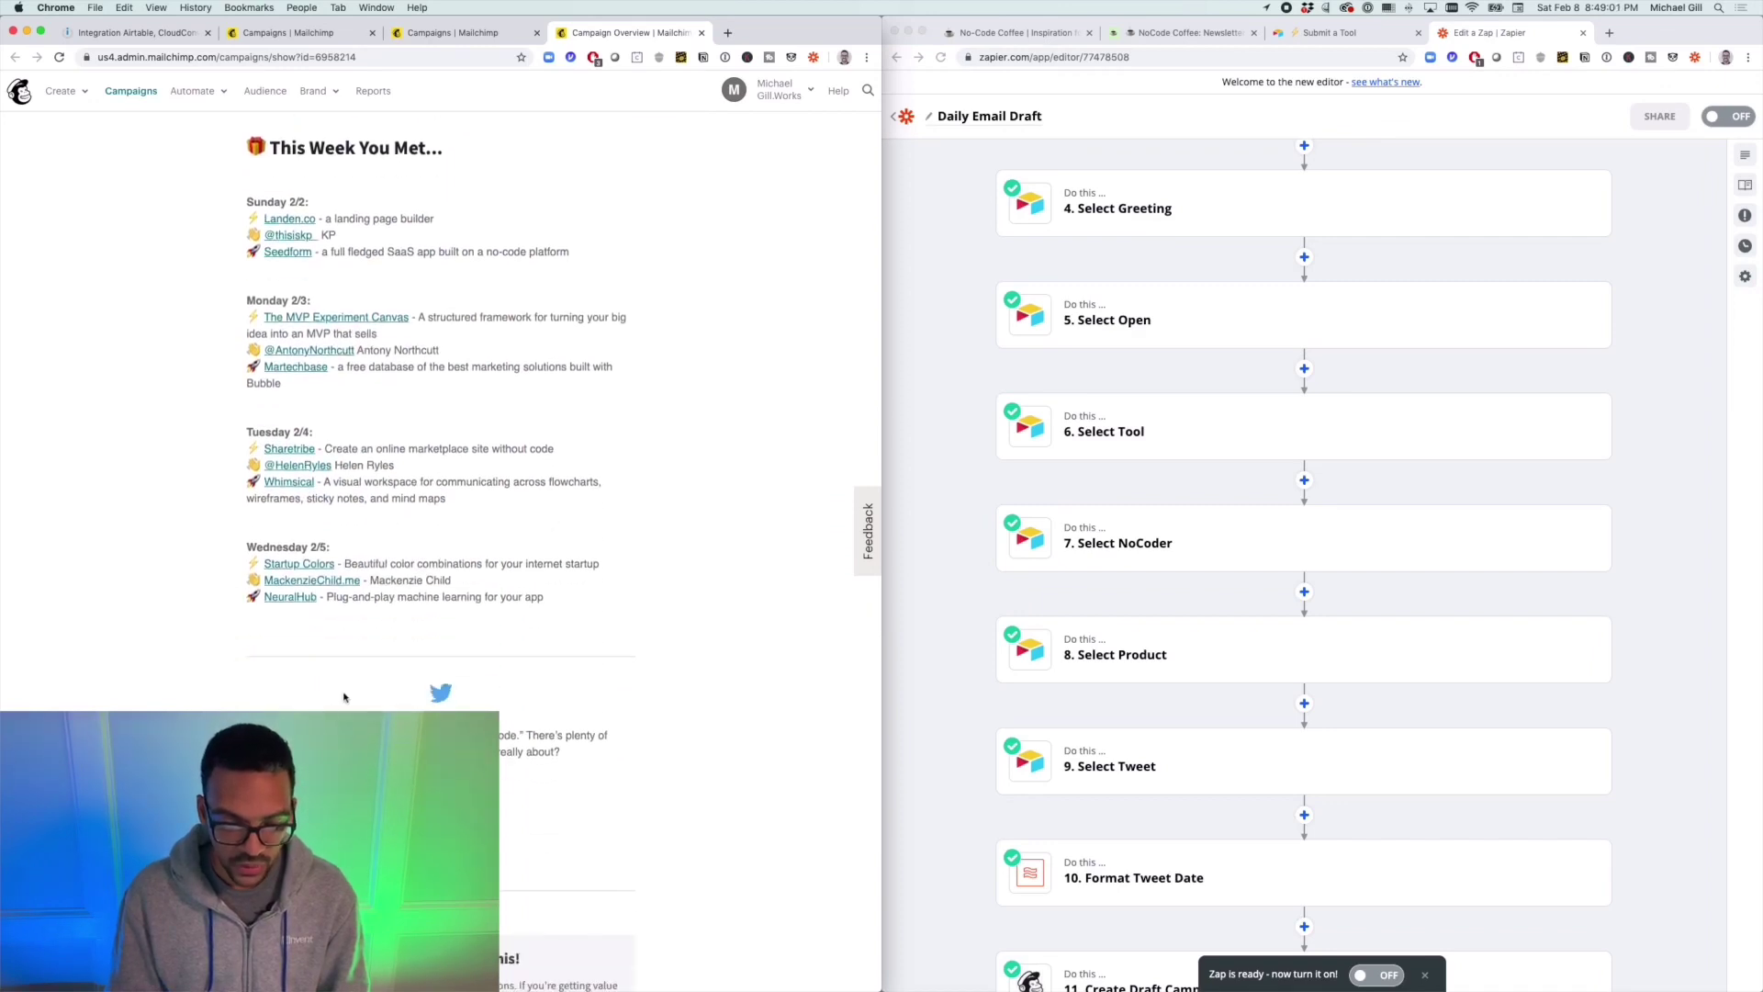
pyautogui.moveTo(361, 695); pyautogui.dragTo(514, 795)
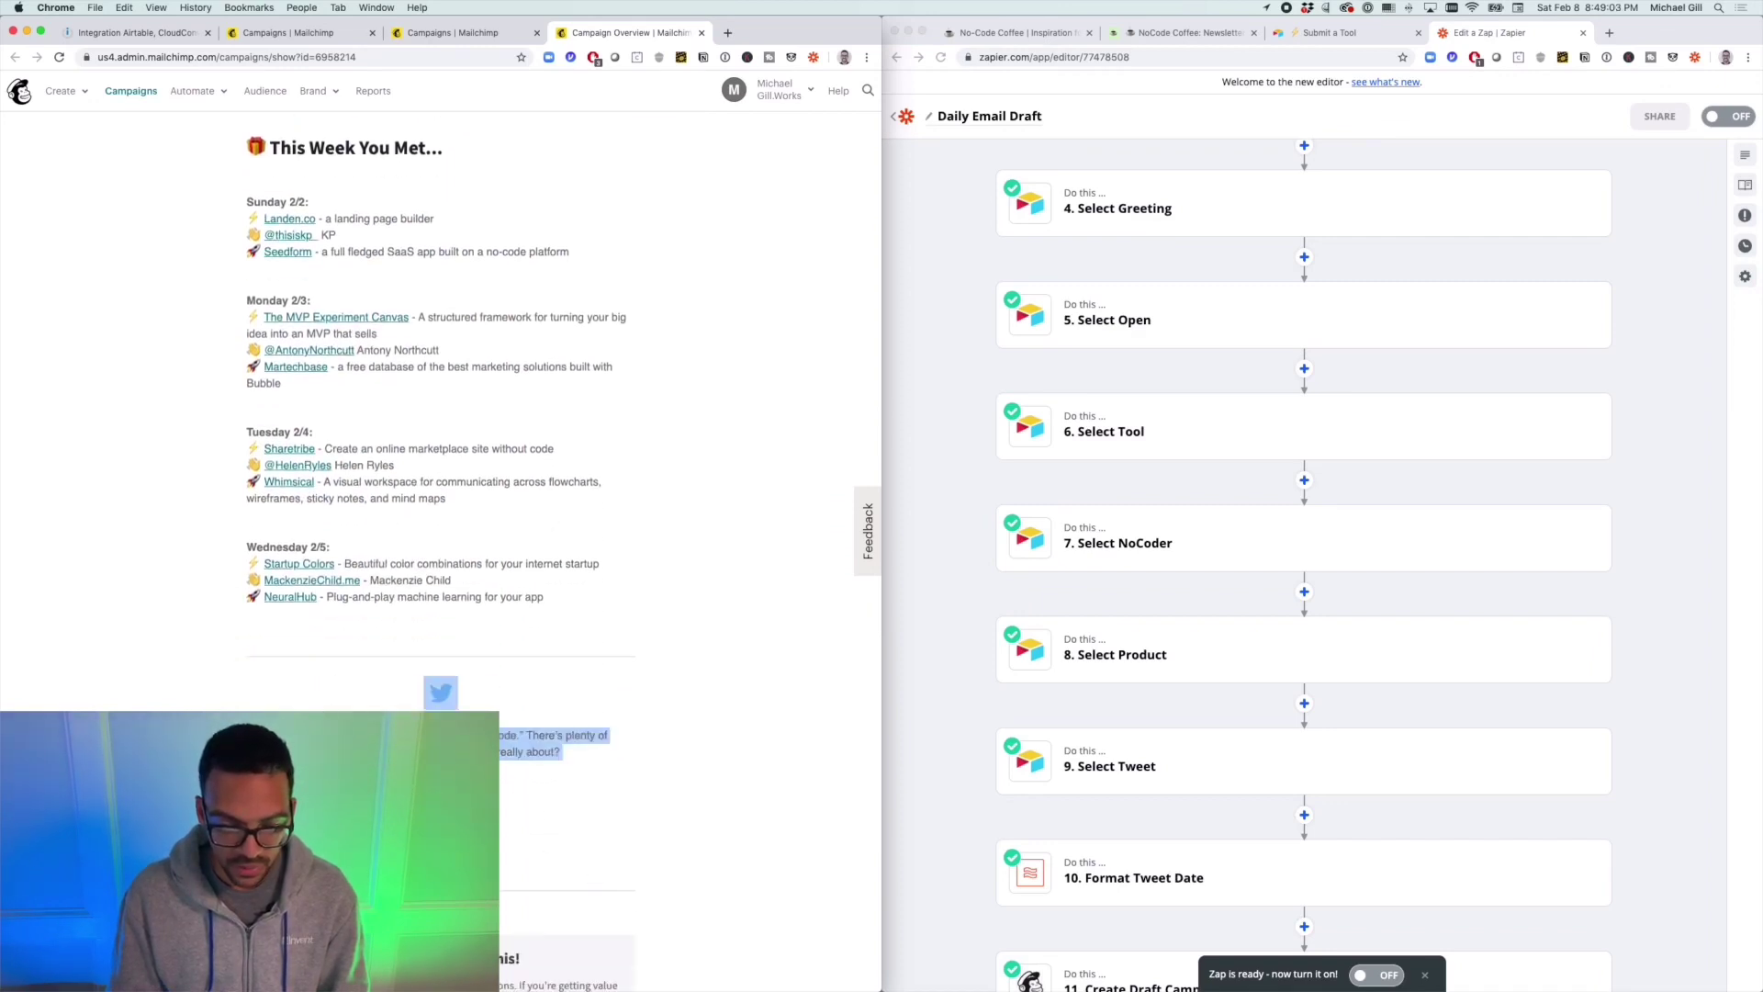
pyautogui.click(505, 868)
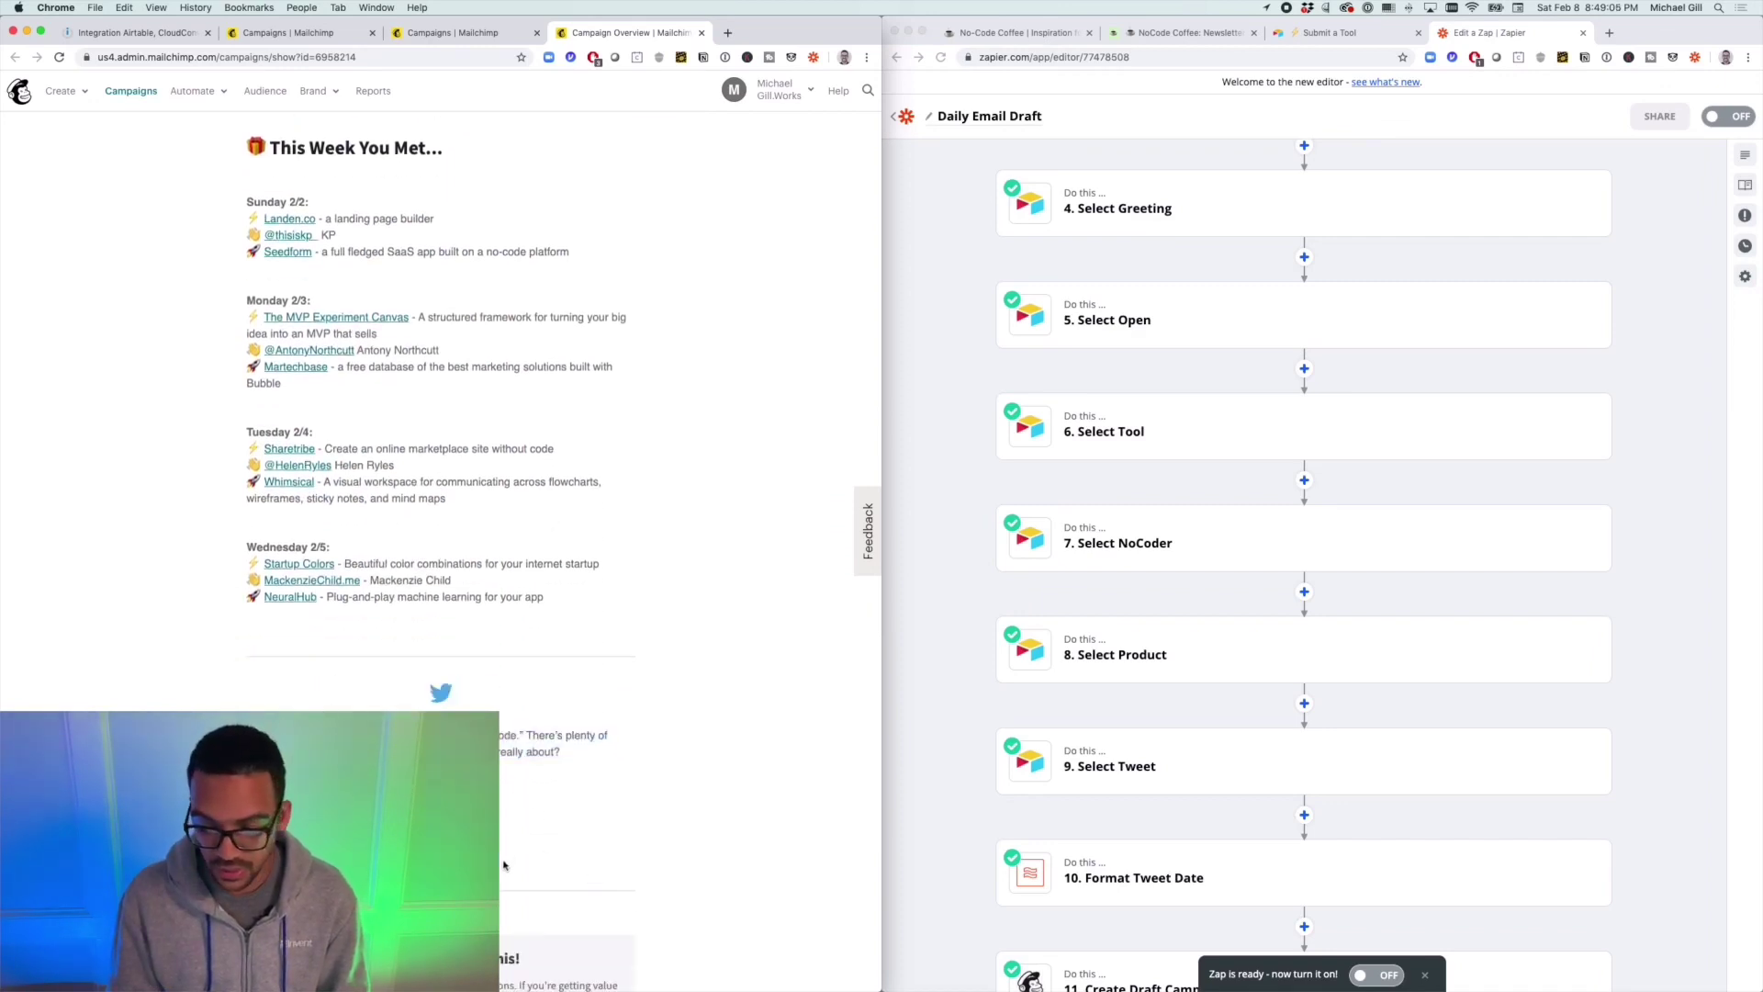
pyautogui.click(935, 765)
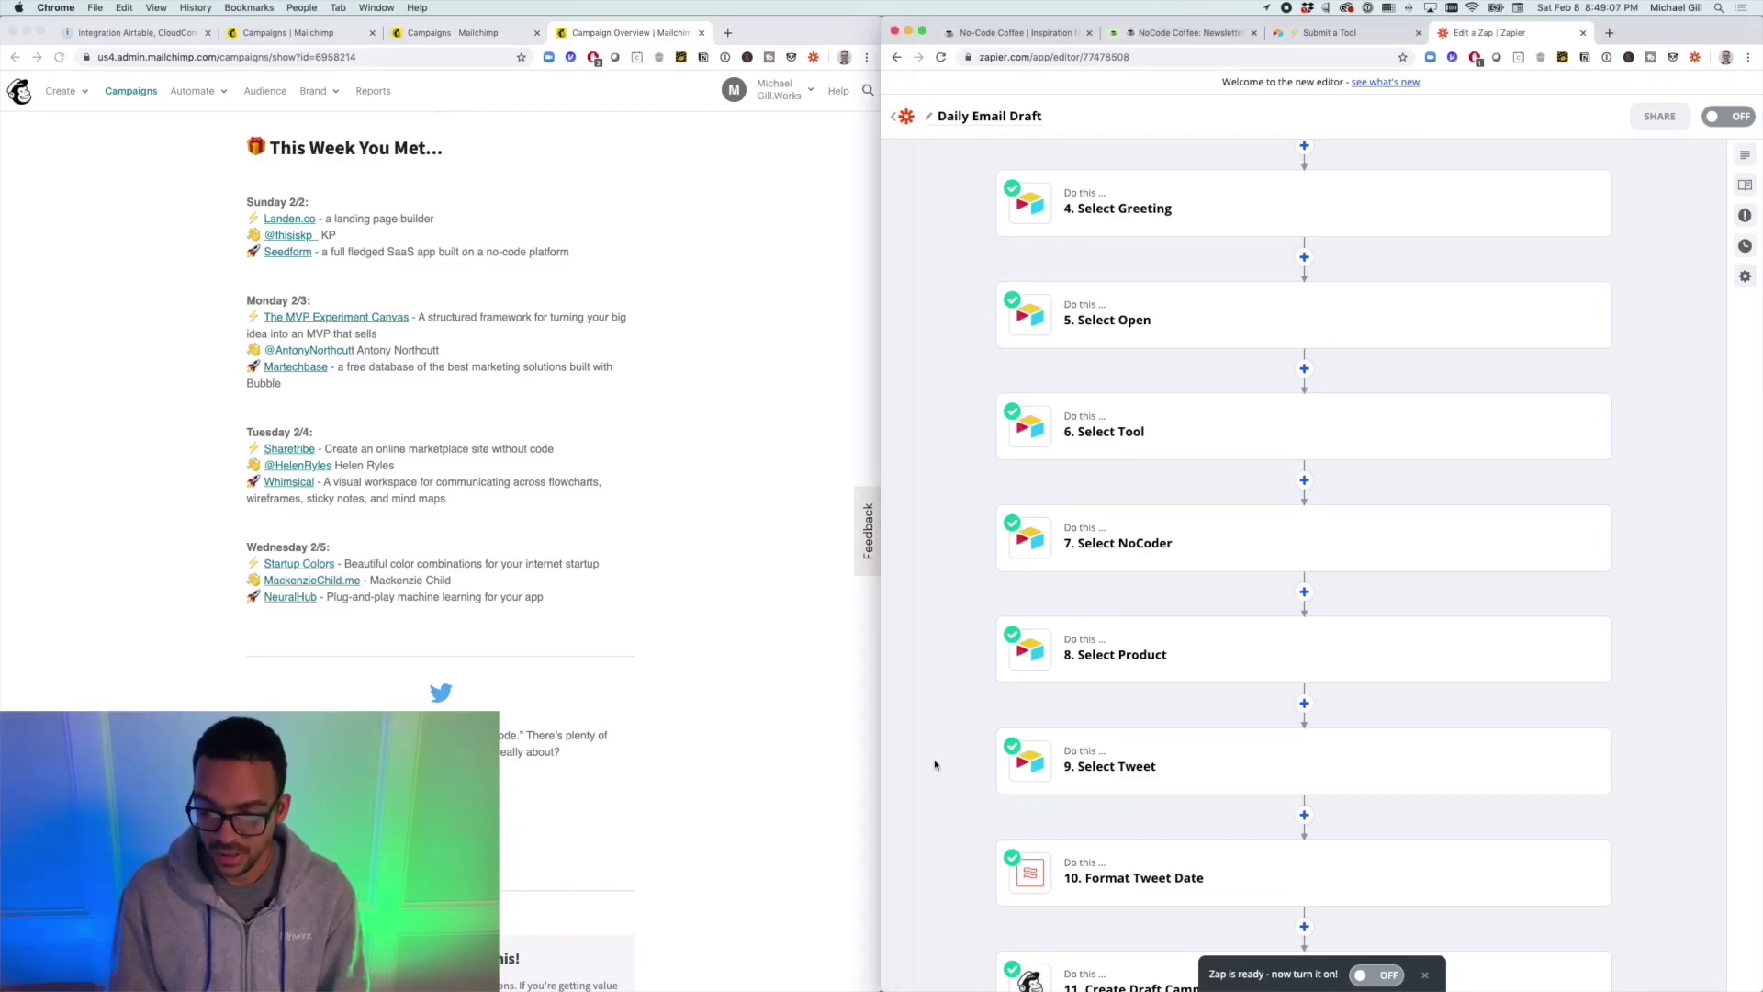
pyautogui.scroll(-4, 969, 670)
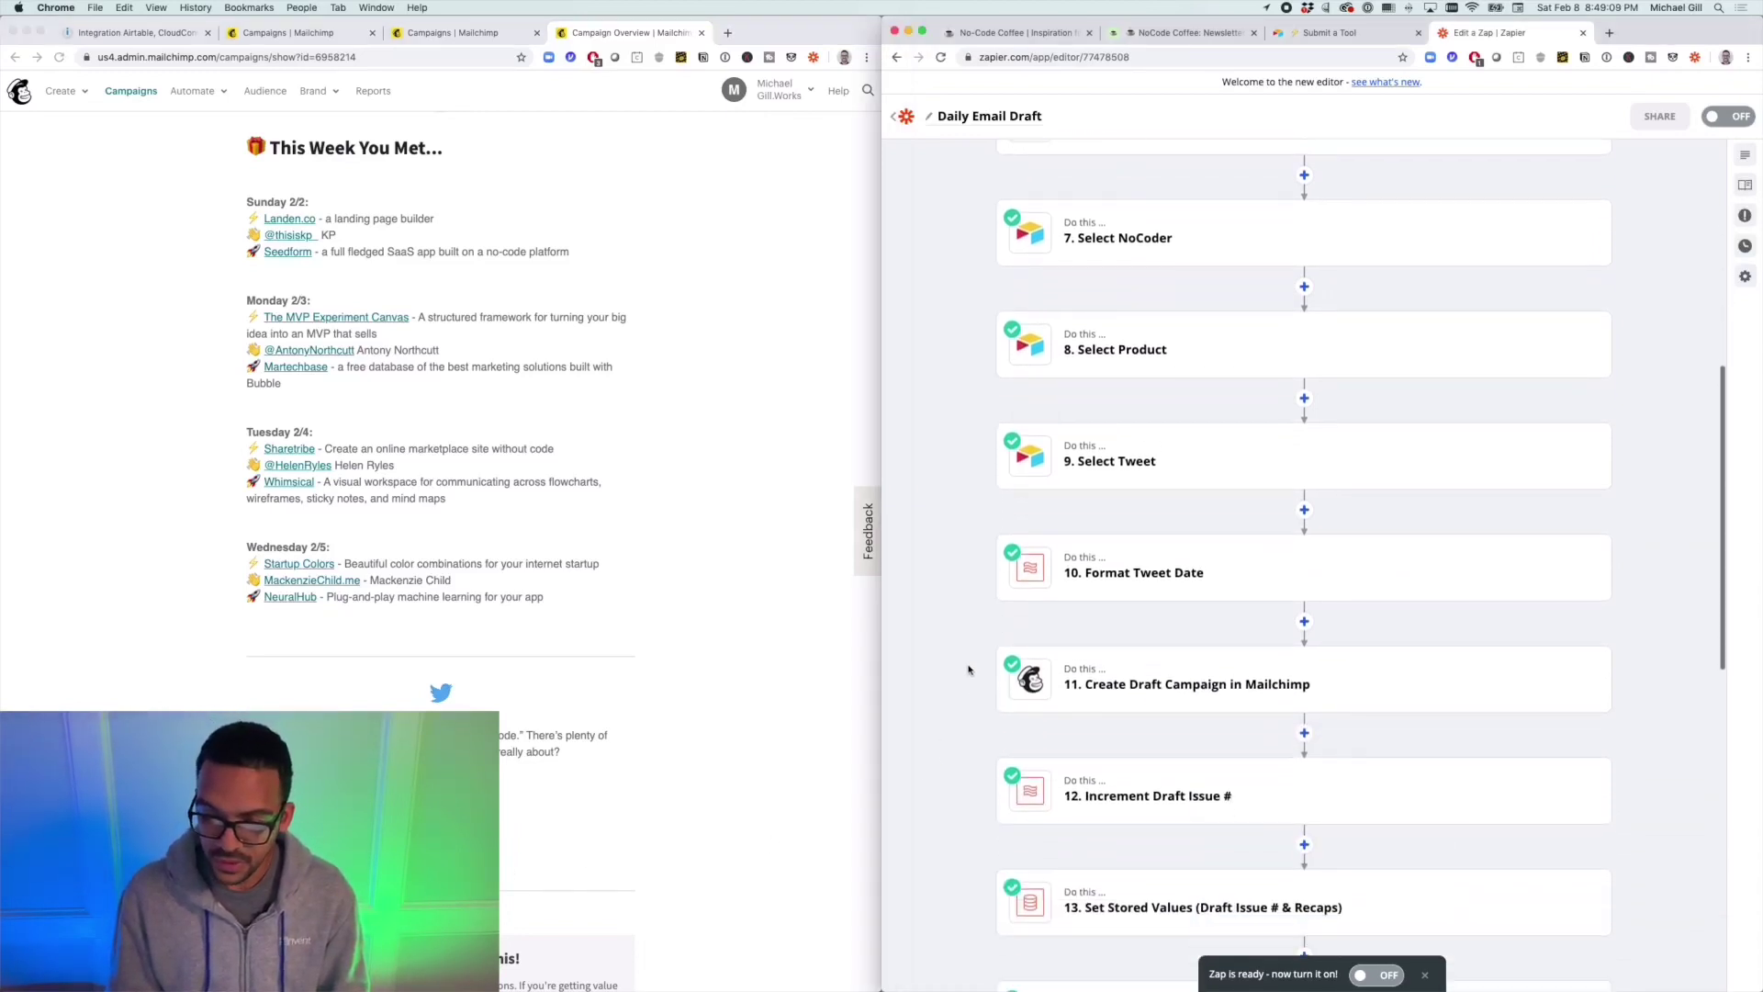
pyautogui.scroll(-1, 969, 668)
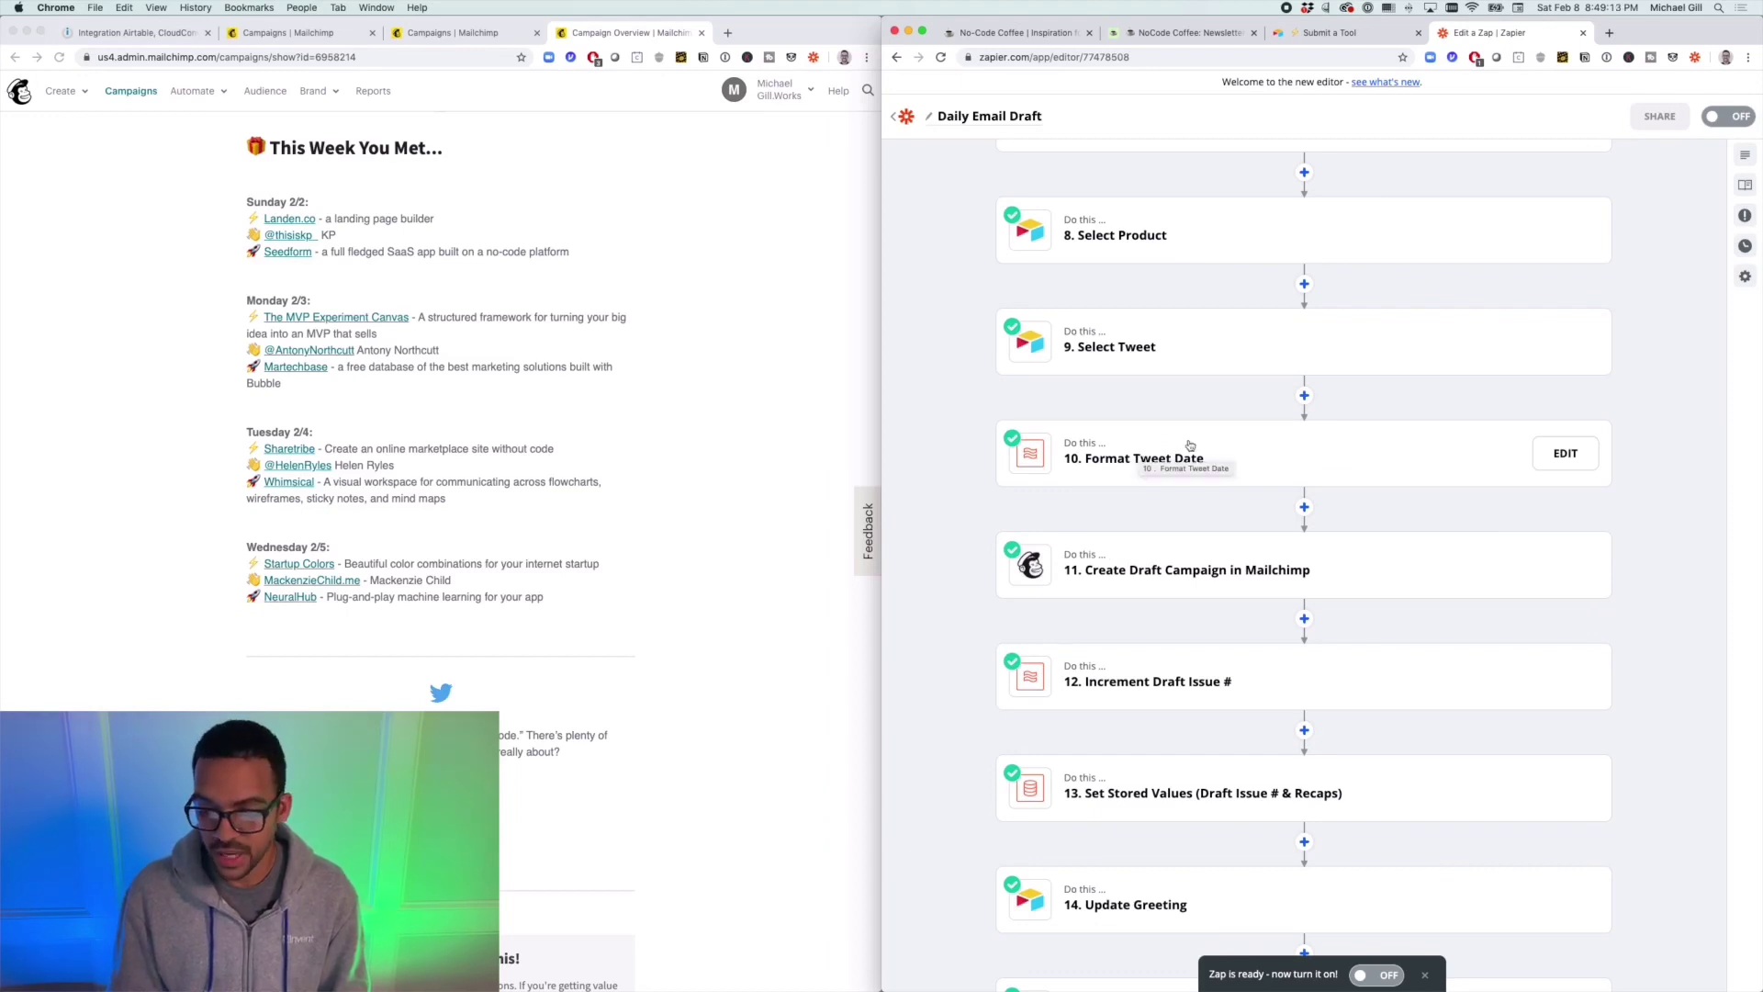
pyautogui.click(1231, 446)
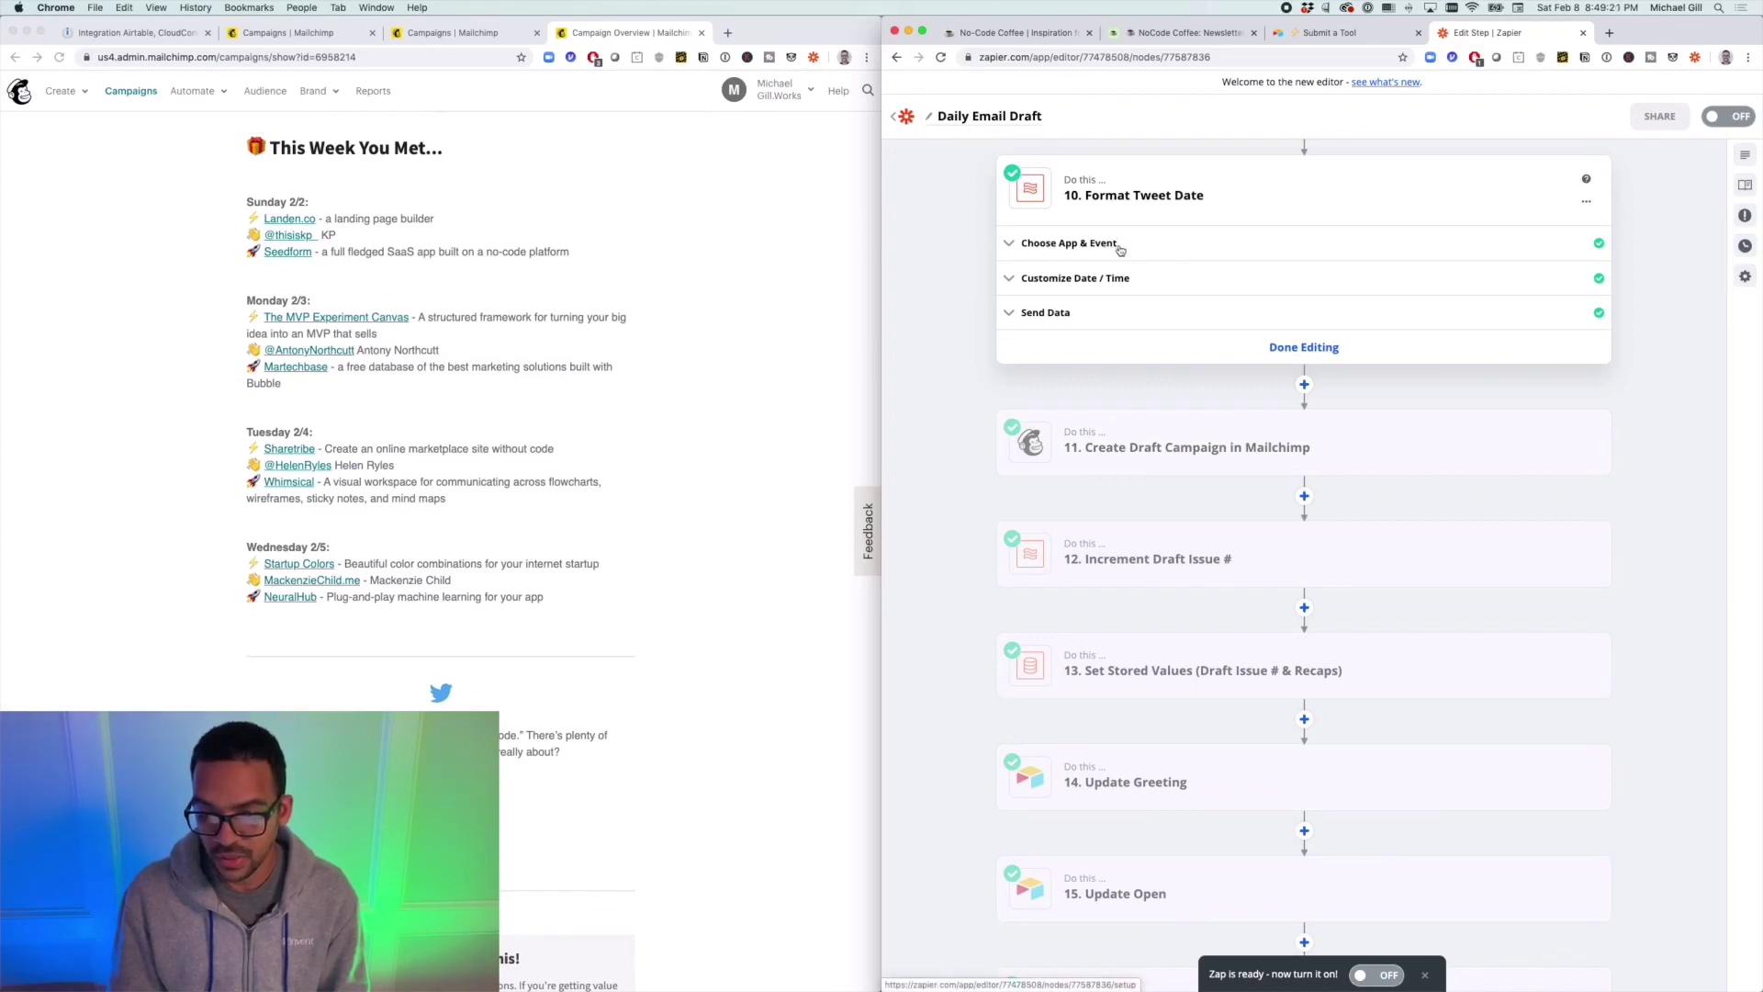
pyautogui.click(1304, 347)
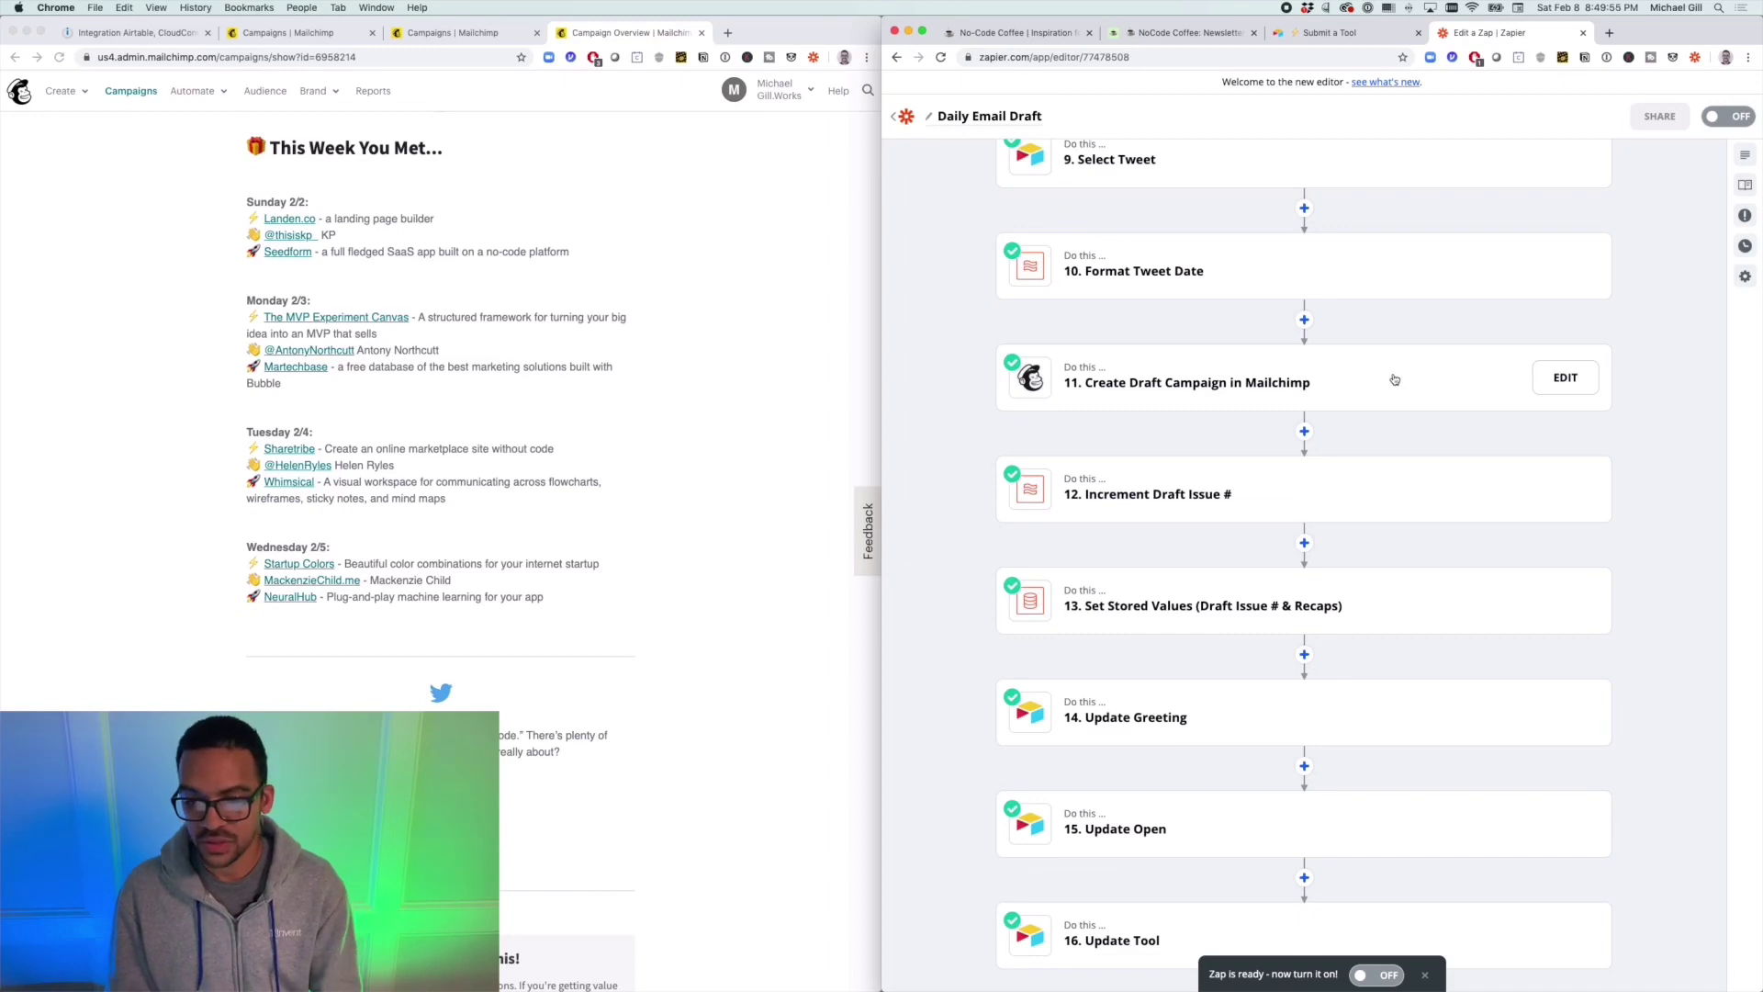
pyautogui.scroll(10, 1387, 384)
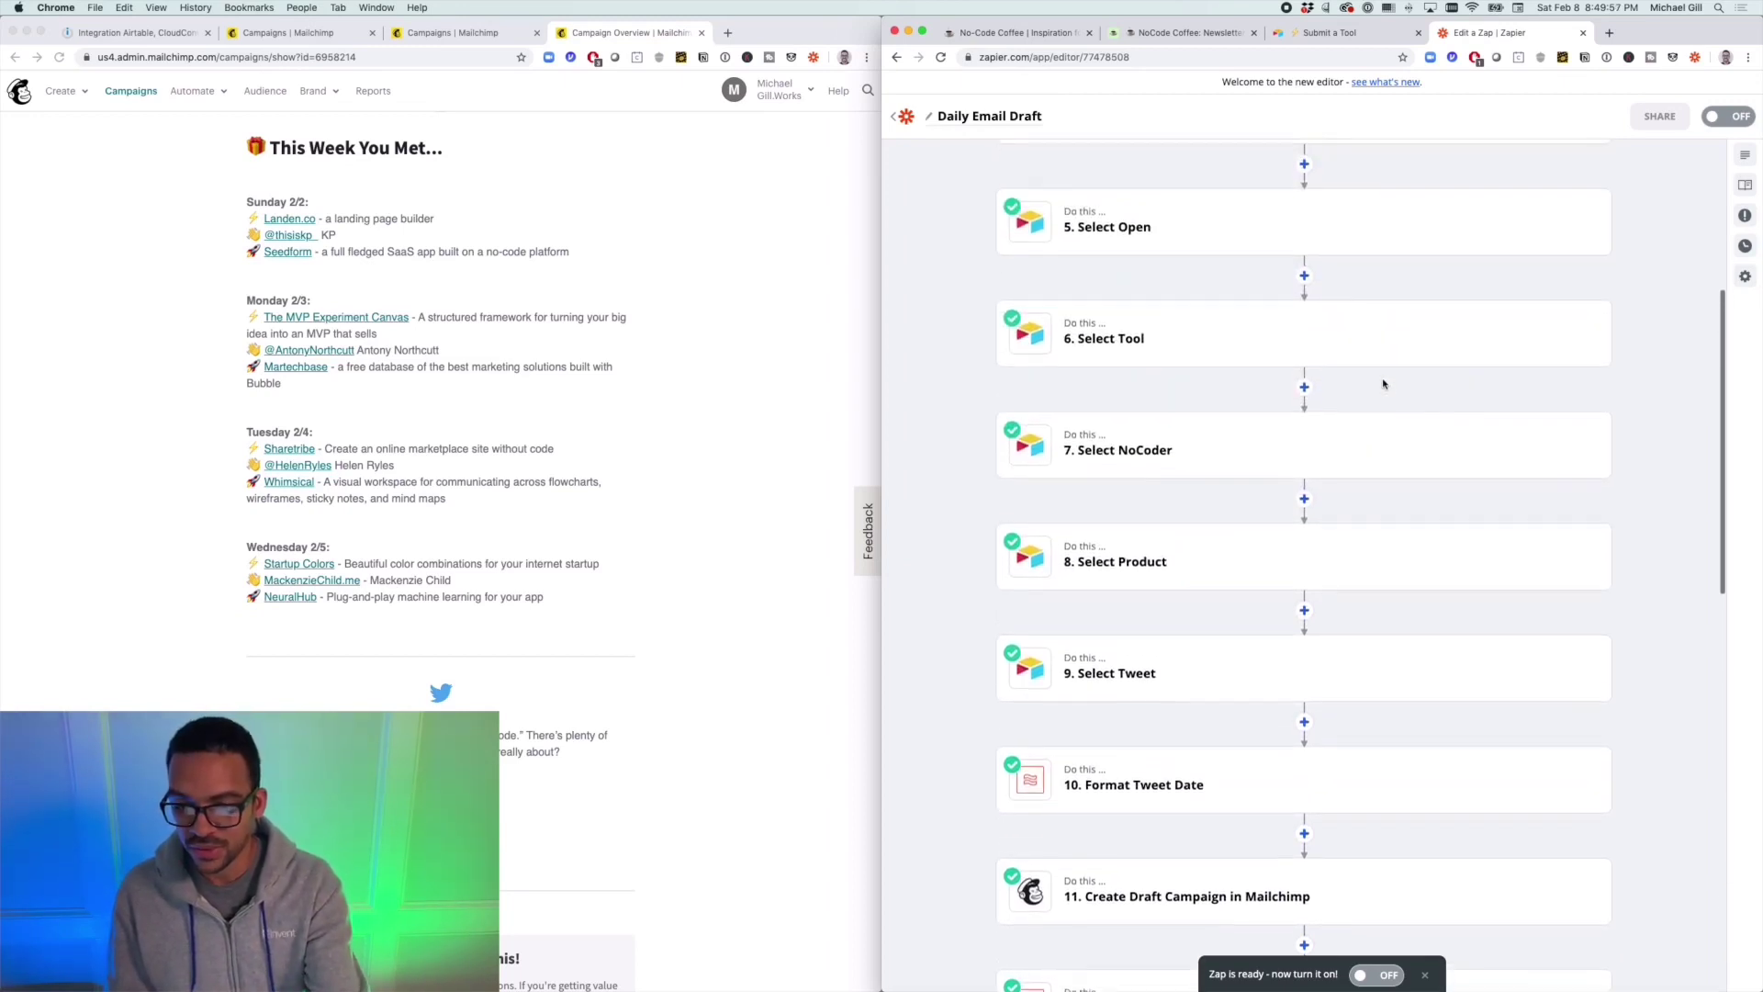
pyautogui.scroll(-8, 1385, 384)
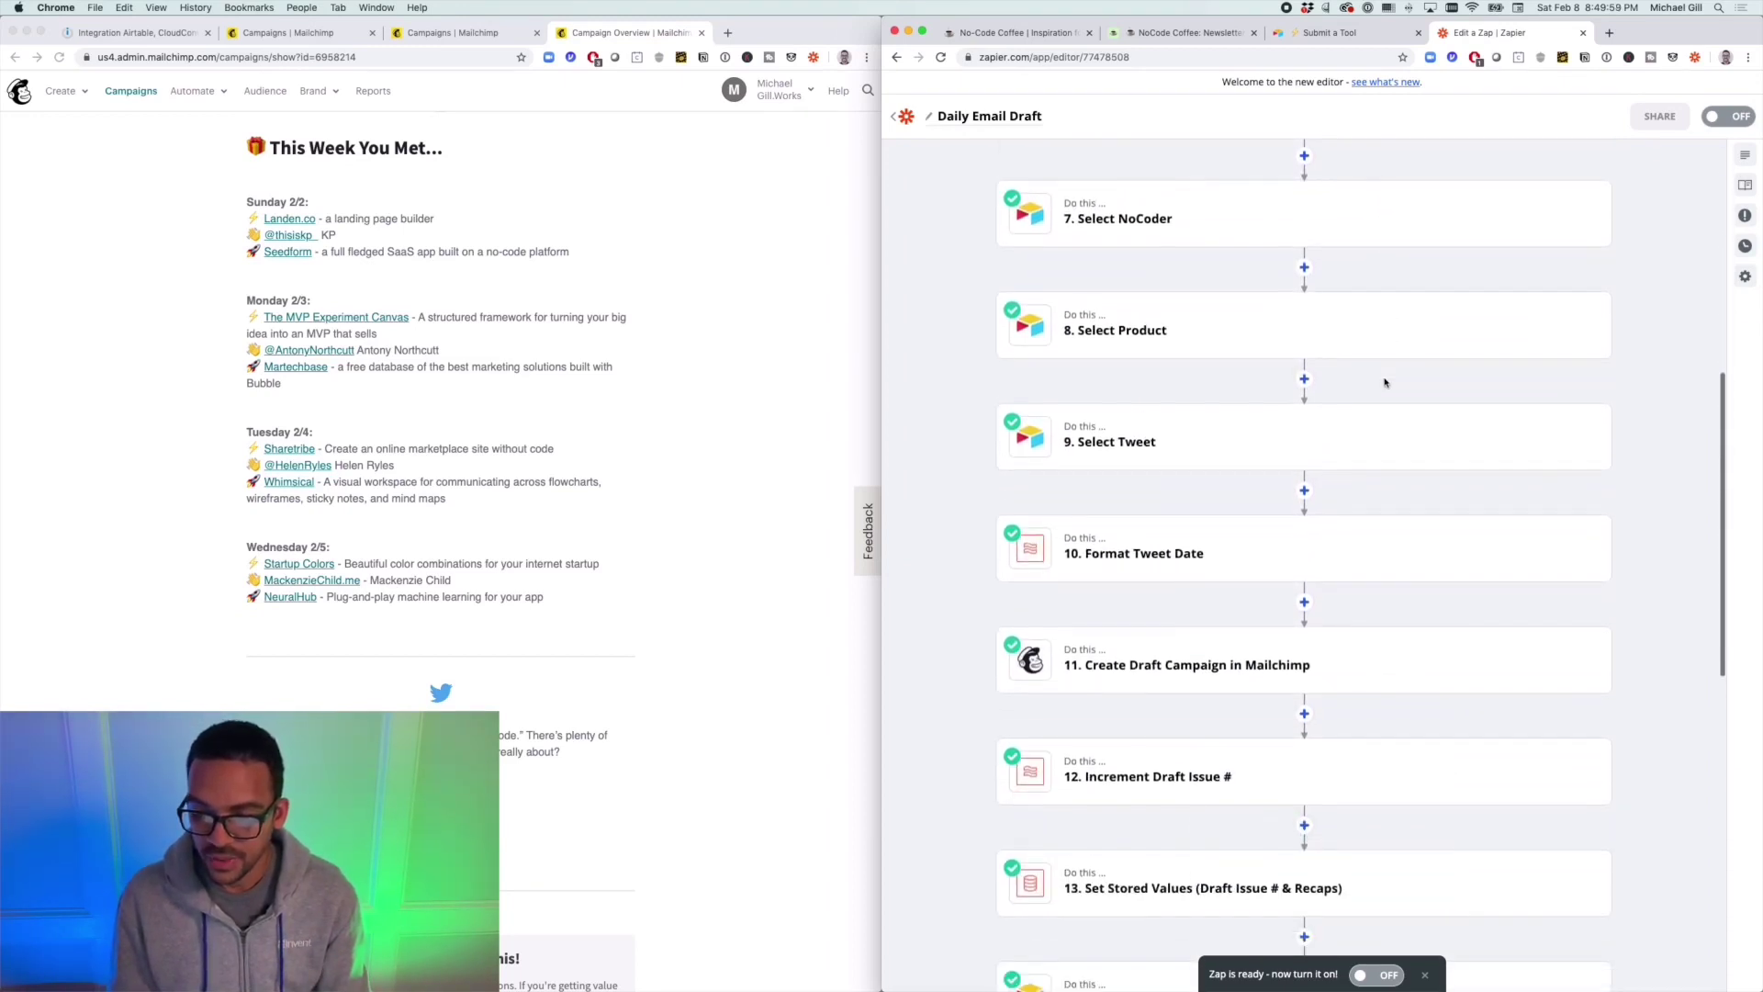
pyautogui.scroll(-2, 1378, 385)
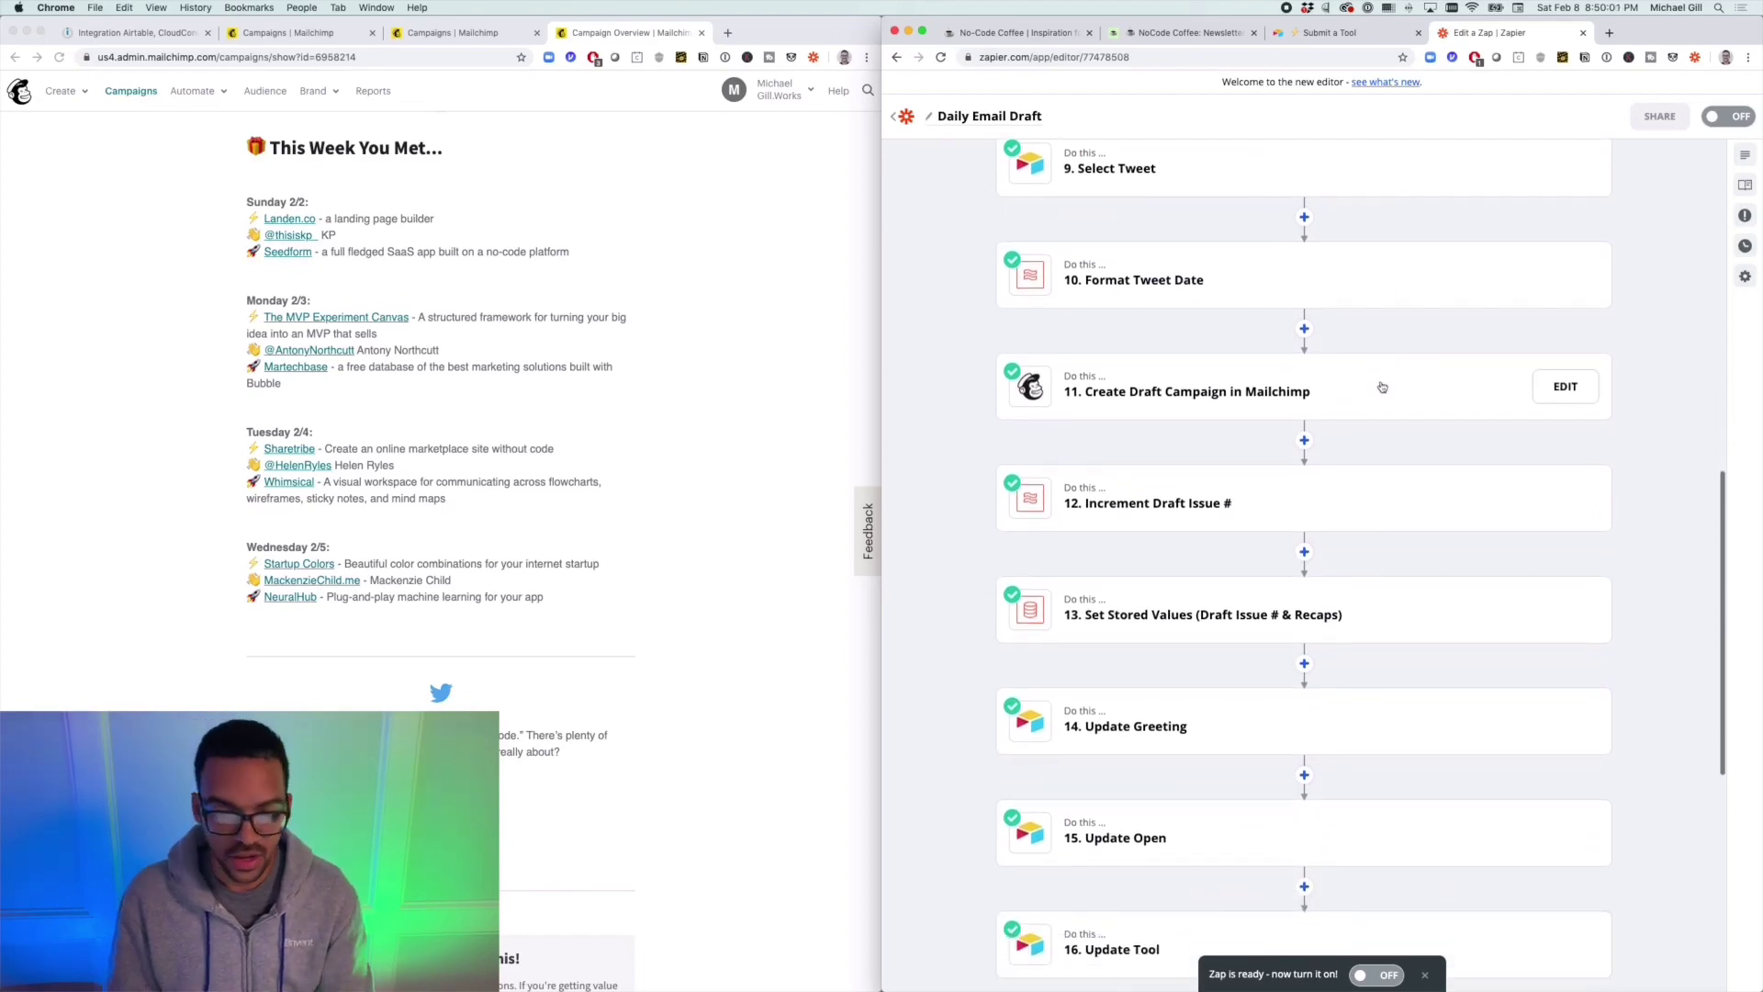
pyautogui.click(669, 401)
pyautogui.scroll(15, 671, 399)
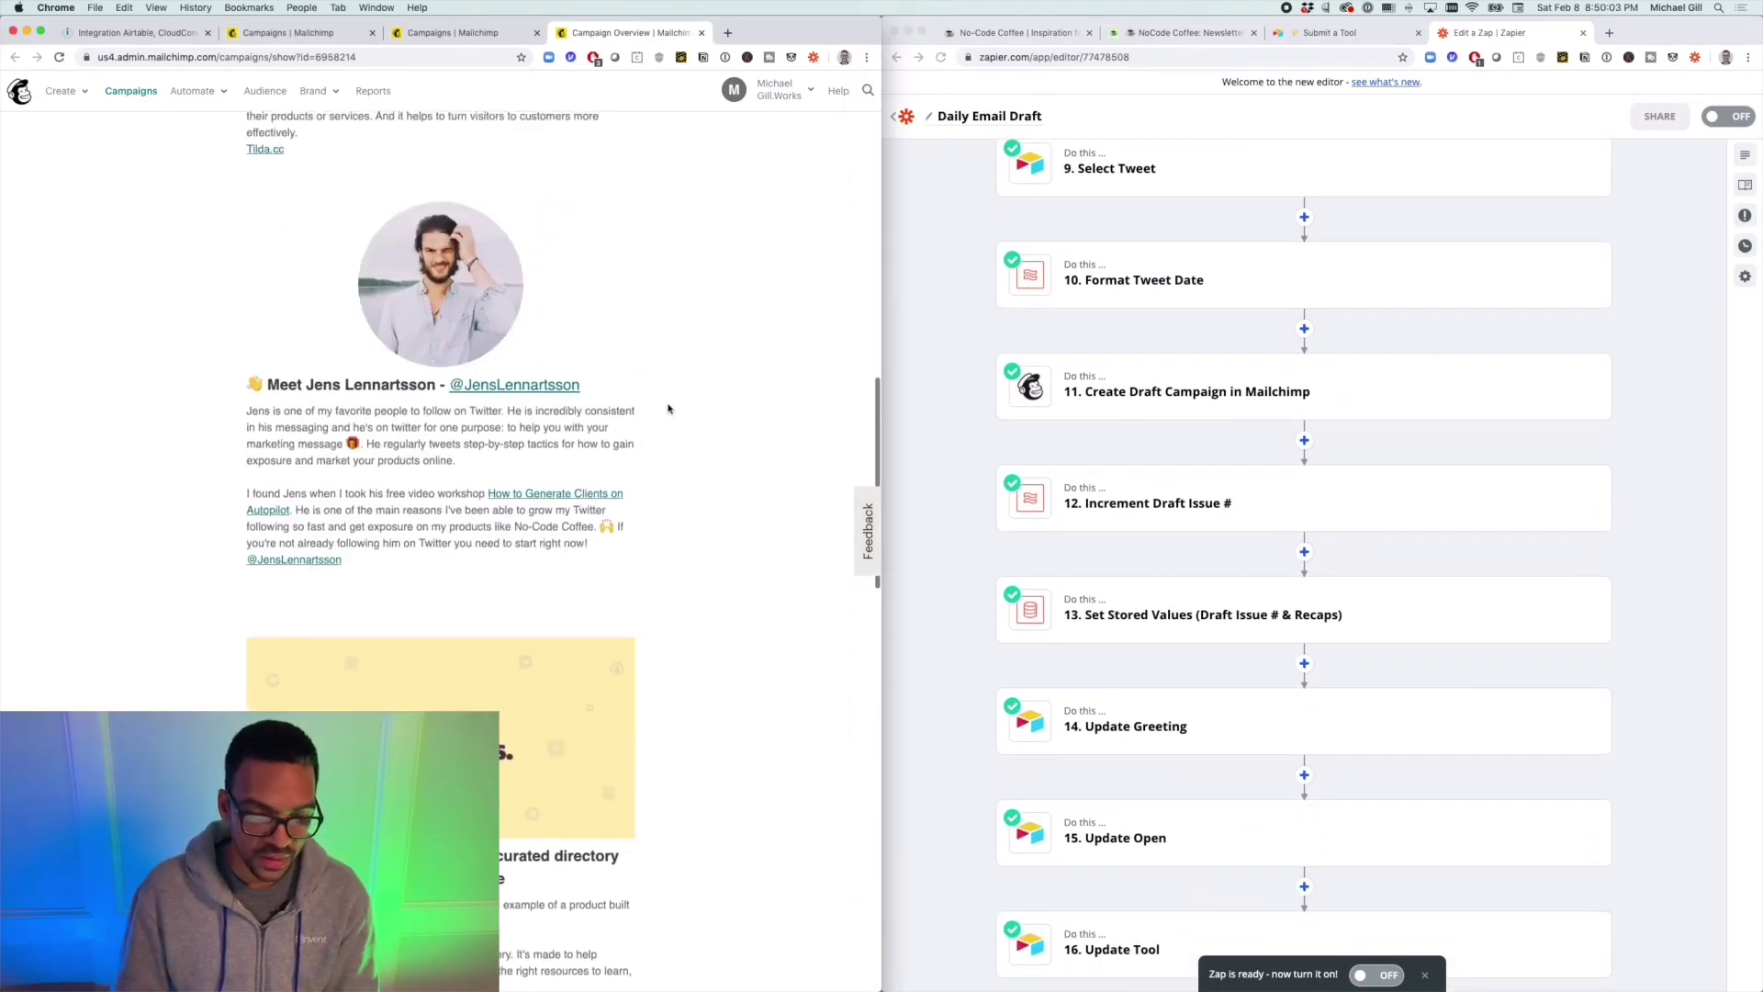
pyautogui.scroll(6, 680, 395)
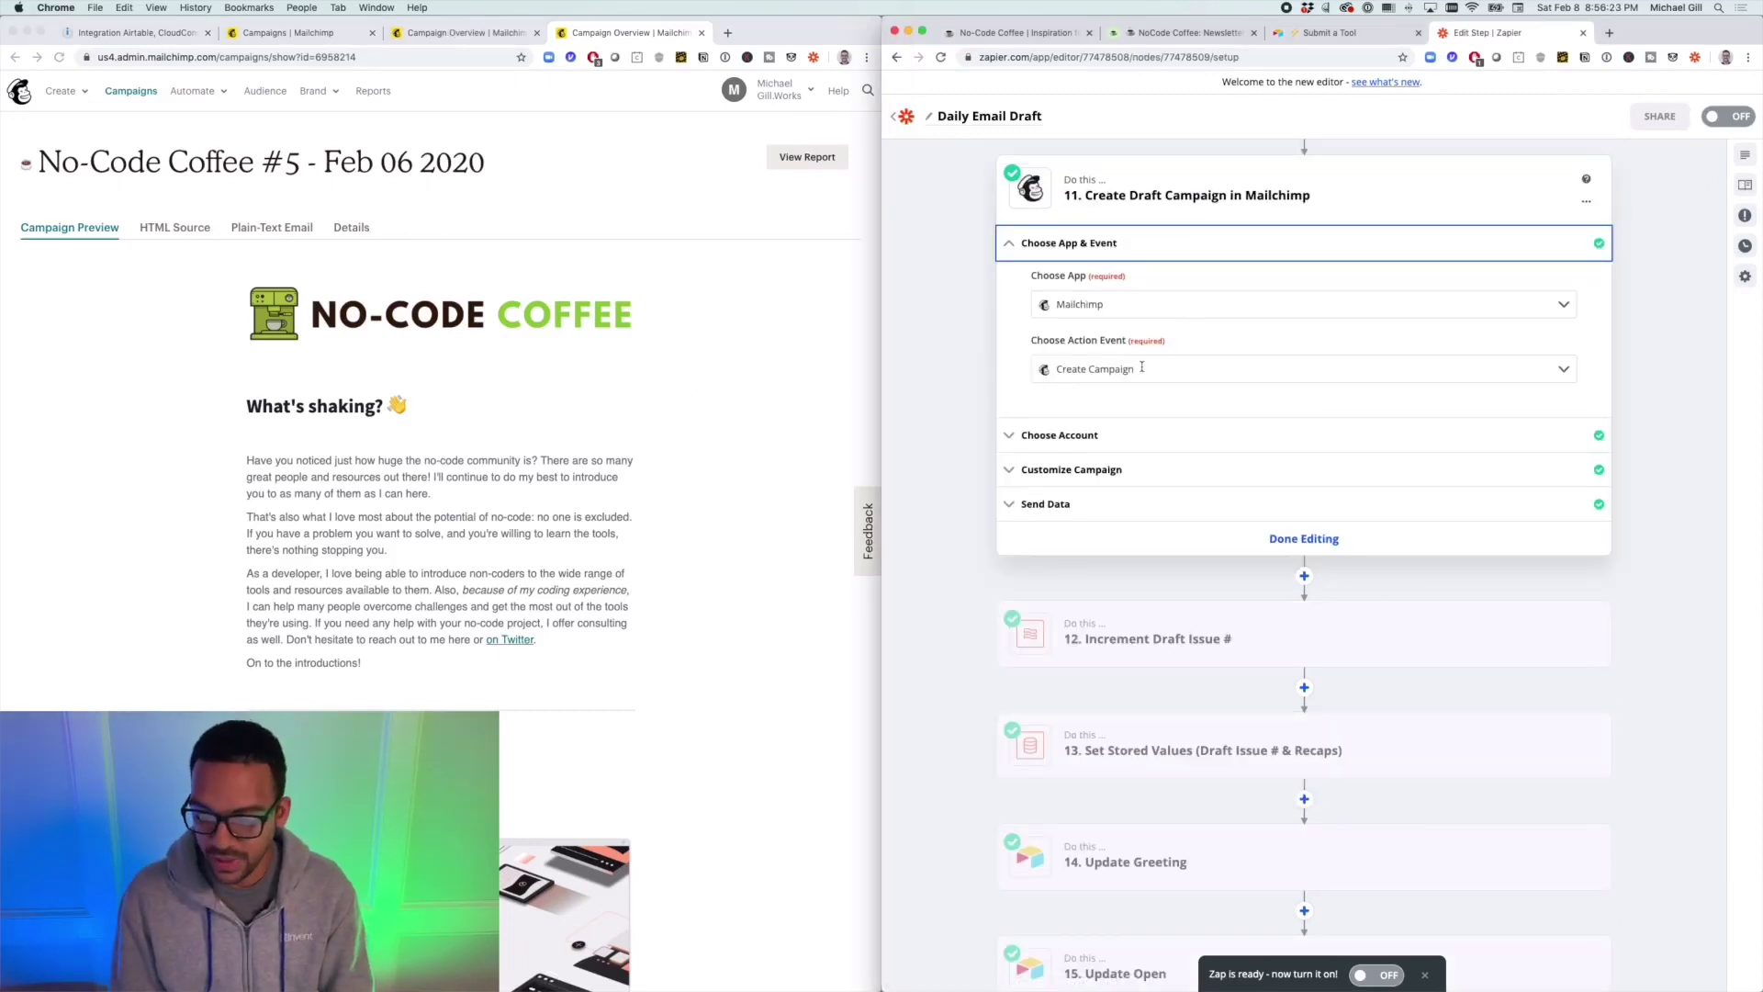
pyautogui.click(1161, 470)
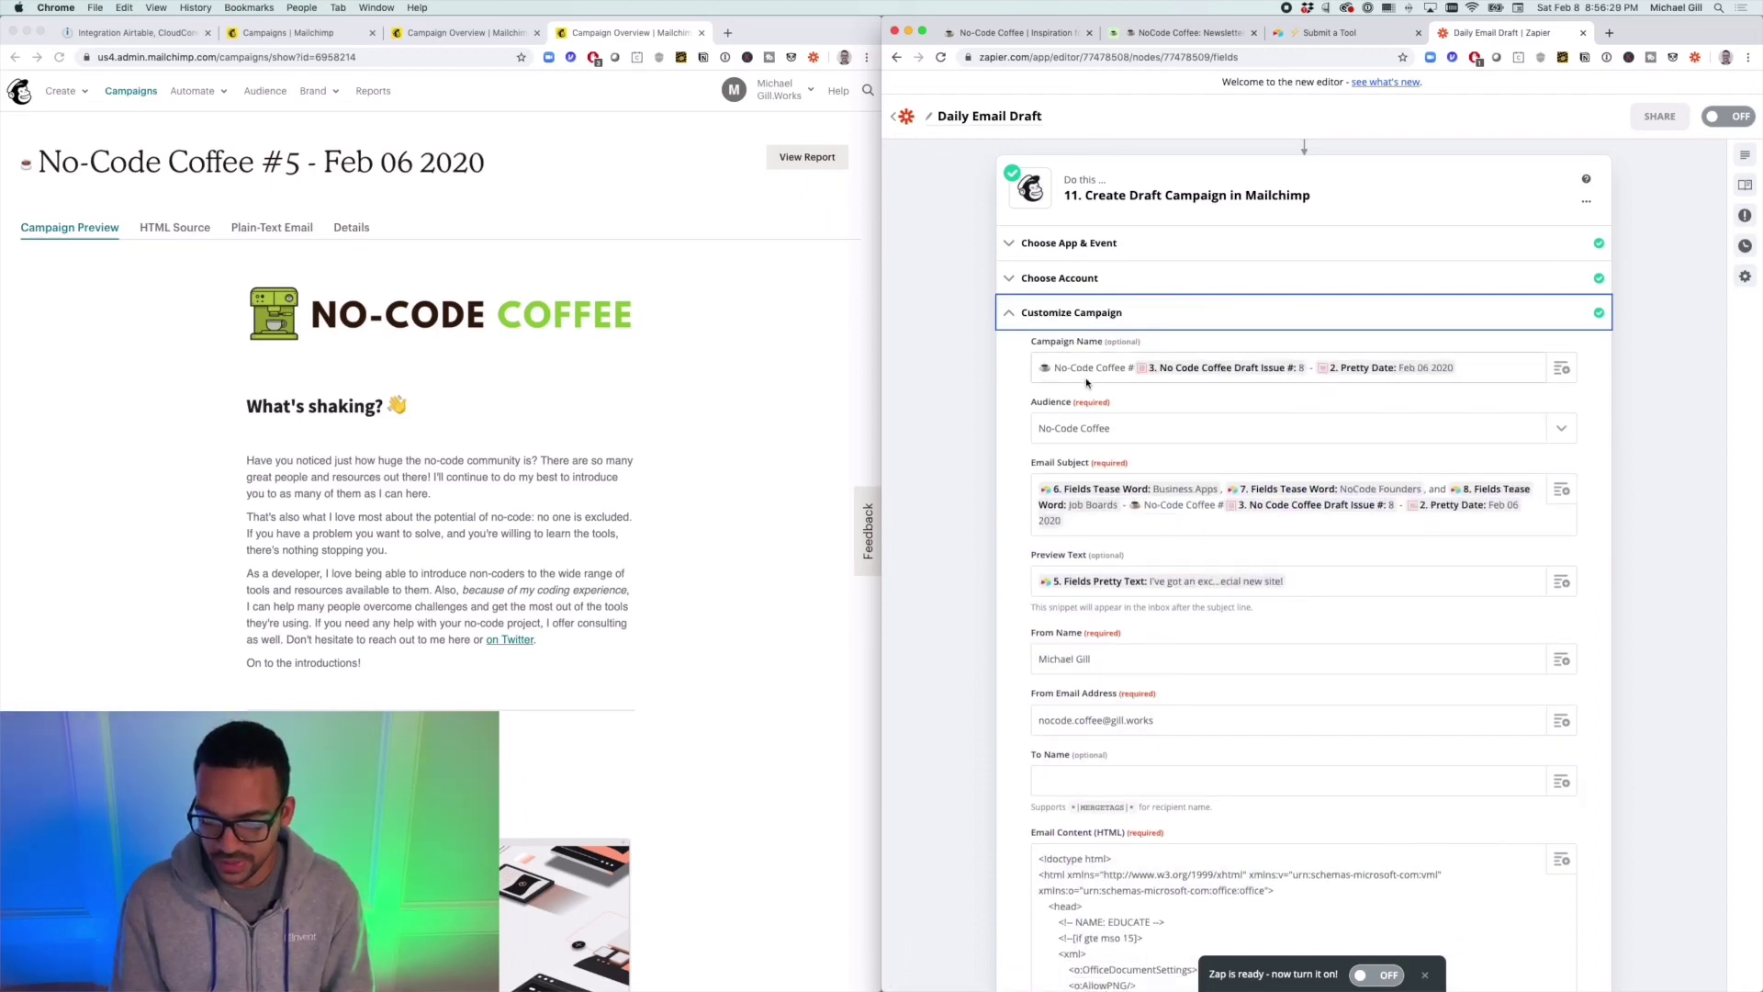
pyautogui.click(1067, 368)
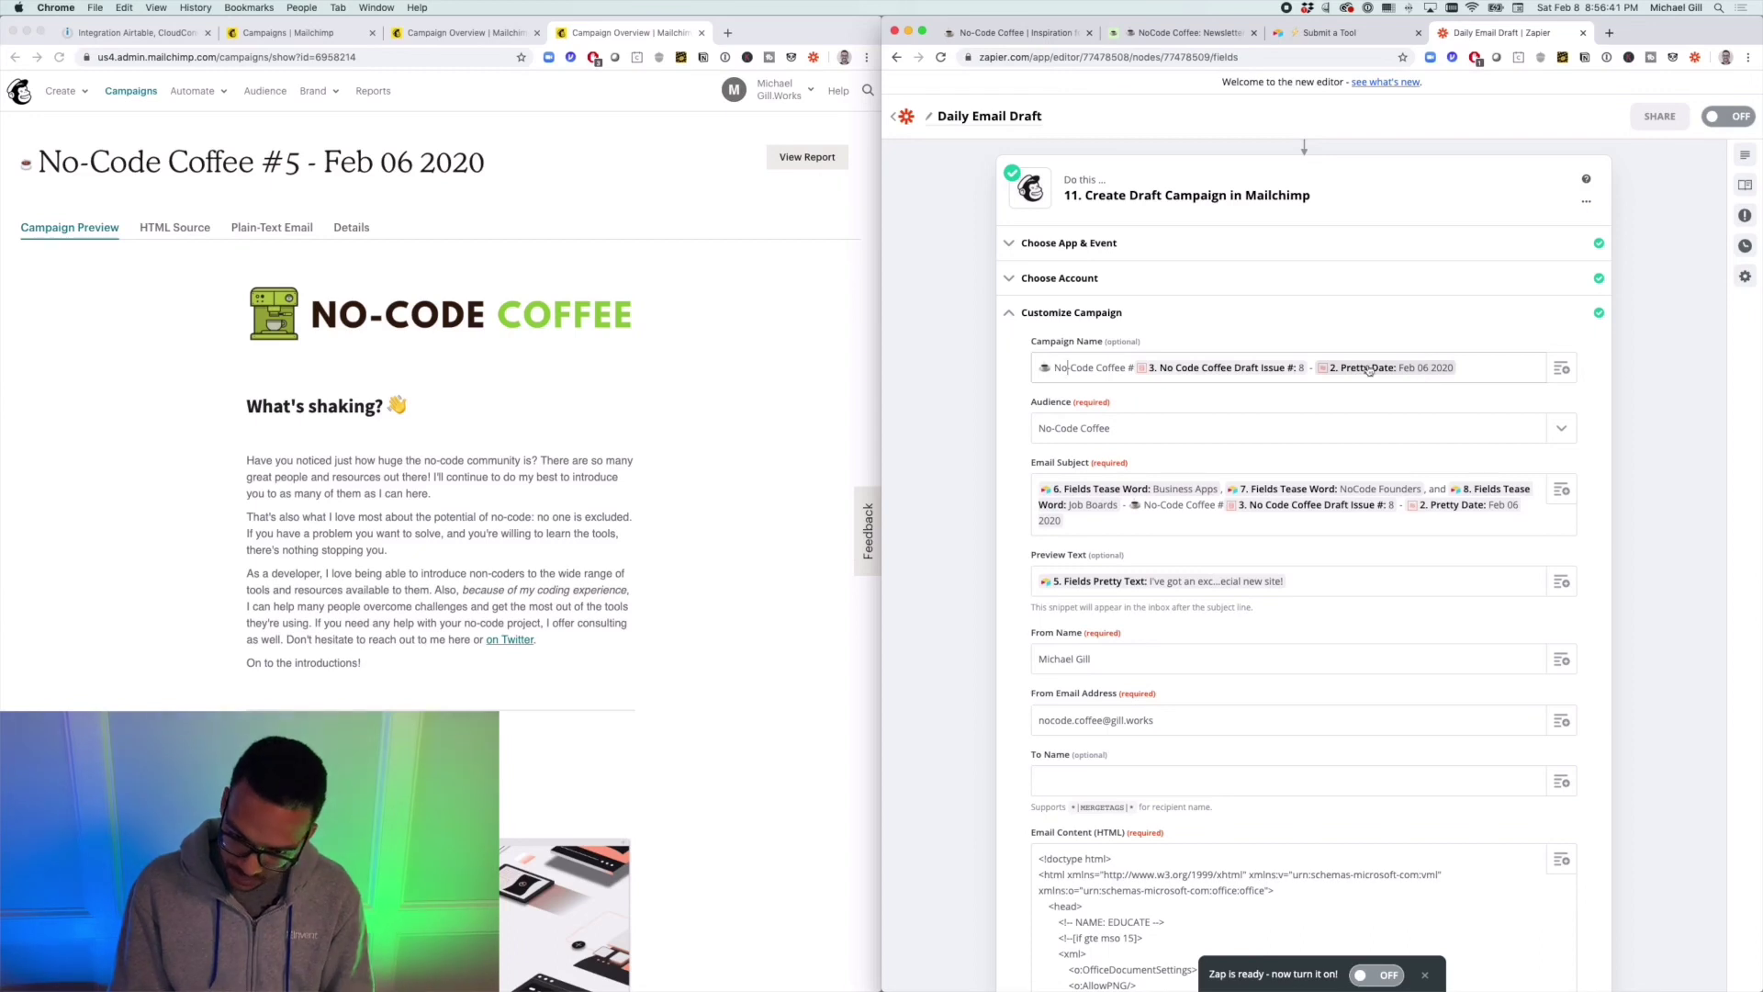
pyautogui.scroll(-3, 1368, 369)
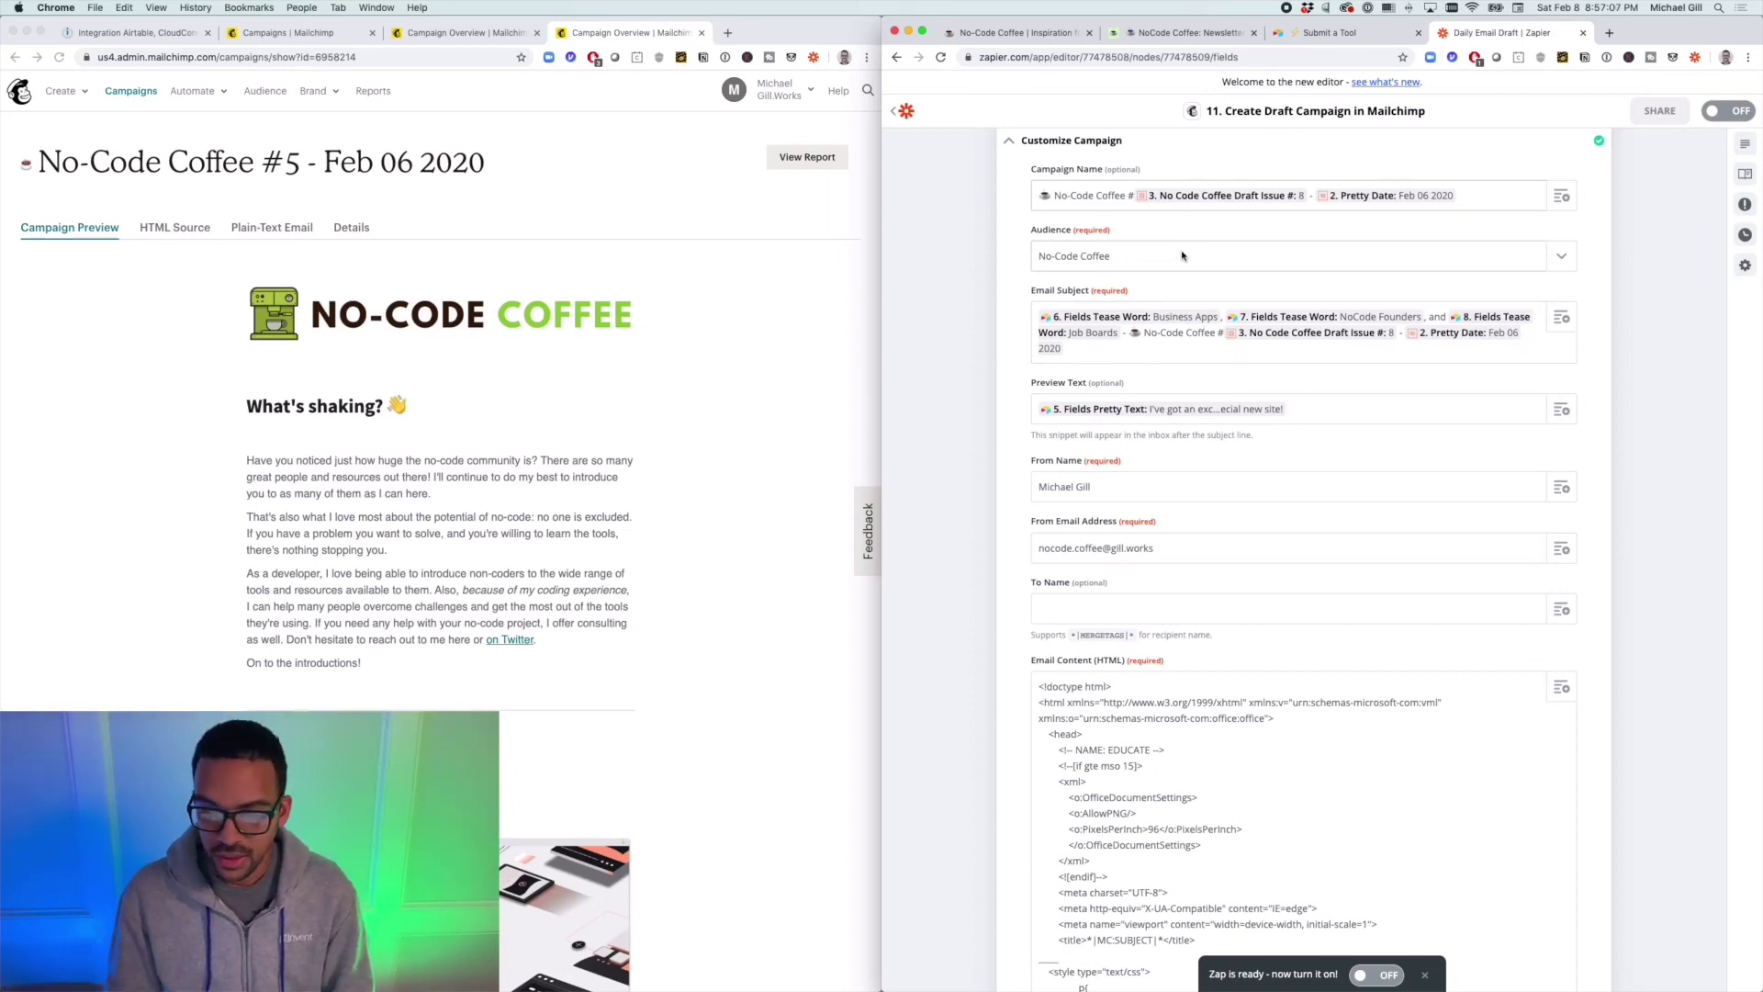
# Step: Show campaign Details and highlight the subject's Beautiful Sites, Clients on Autopilot and No-Code Resources phrases
pyautogui.click(594, 378)
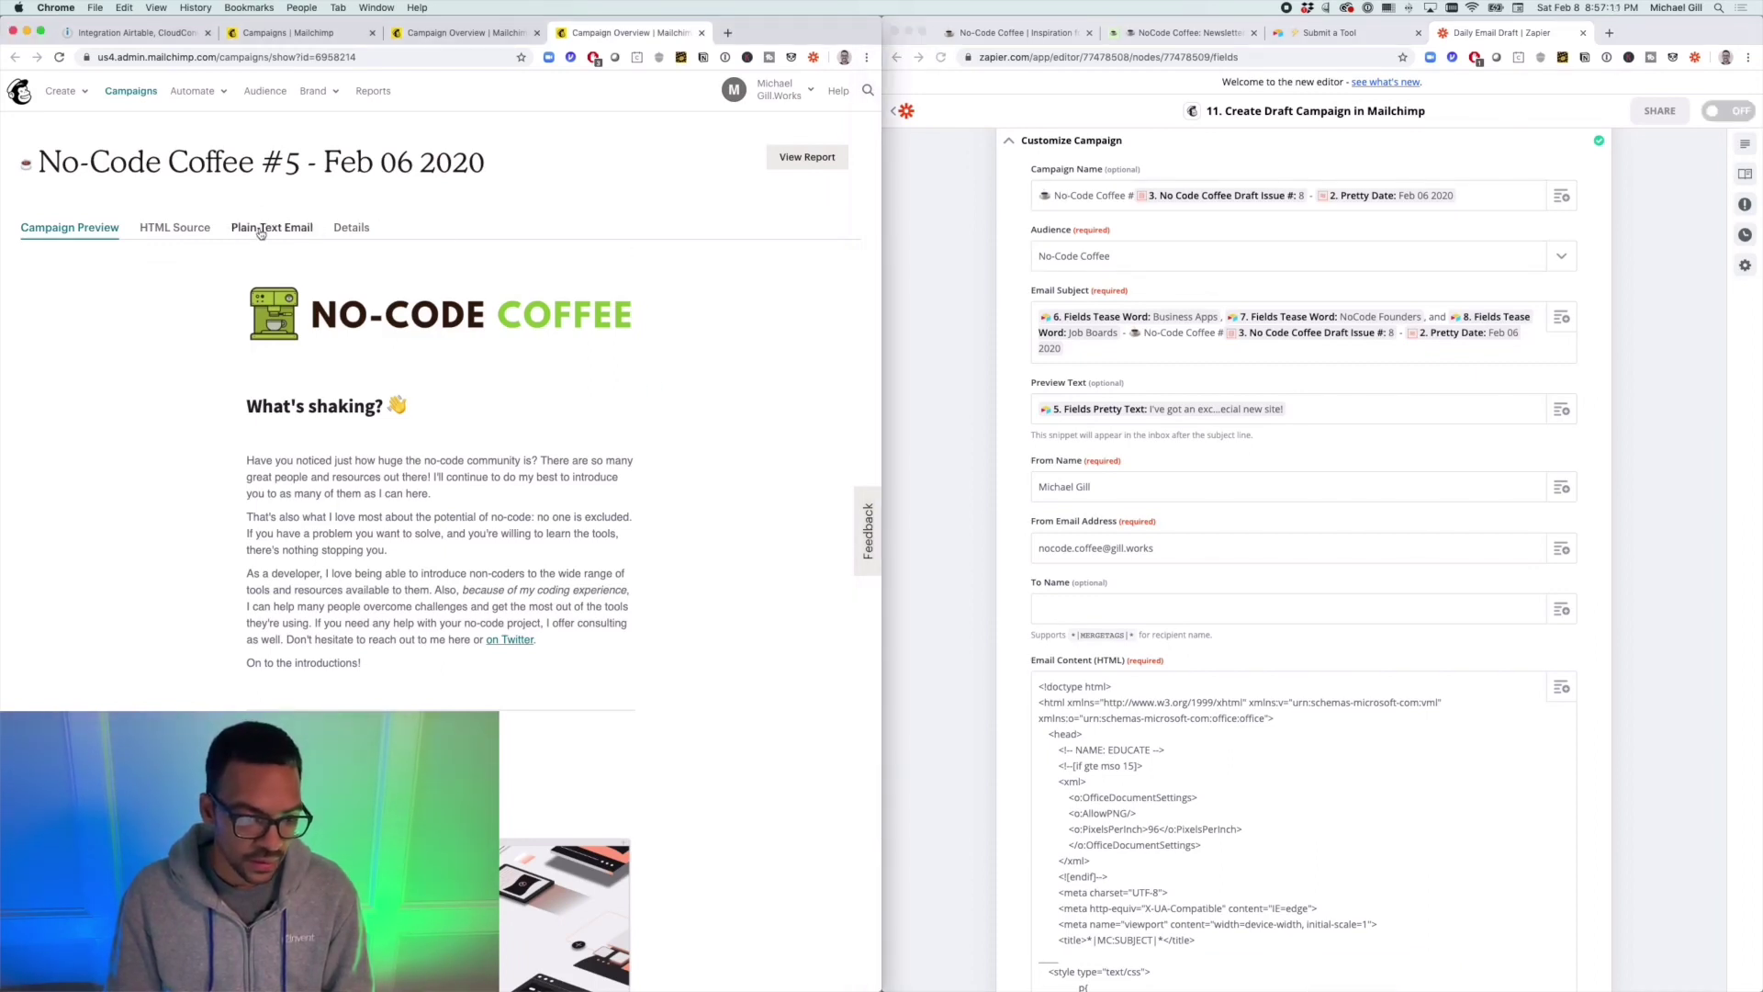
pyautogui.click(357, 234)
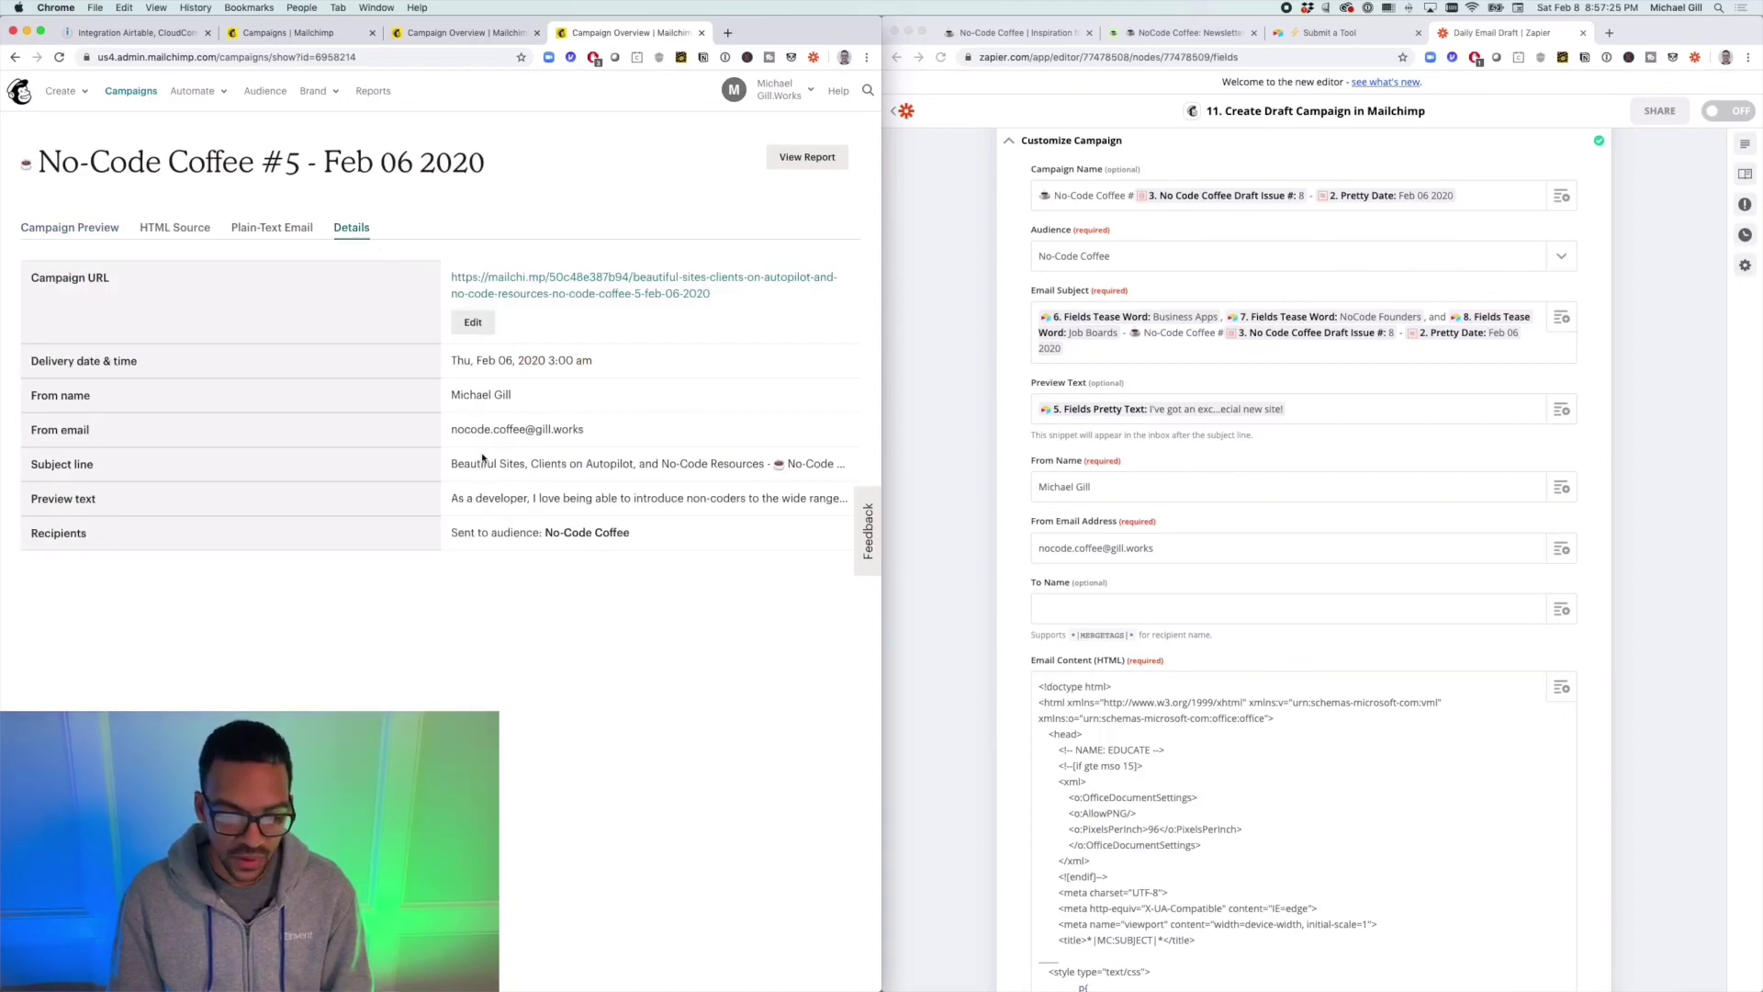
pyautogui.moveTo(452, 471); pyautogui.dragTo(771, 469)
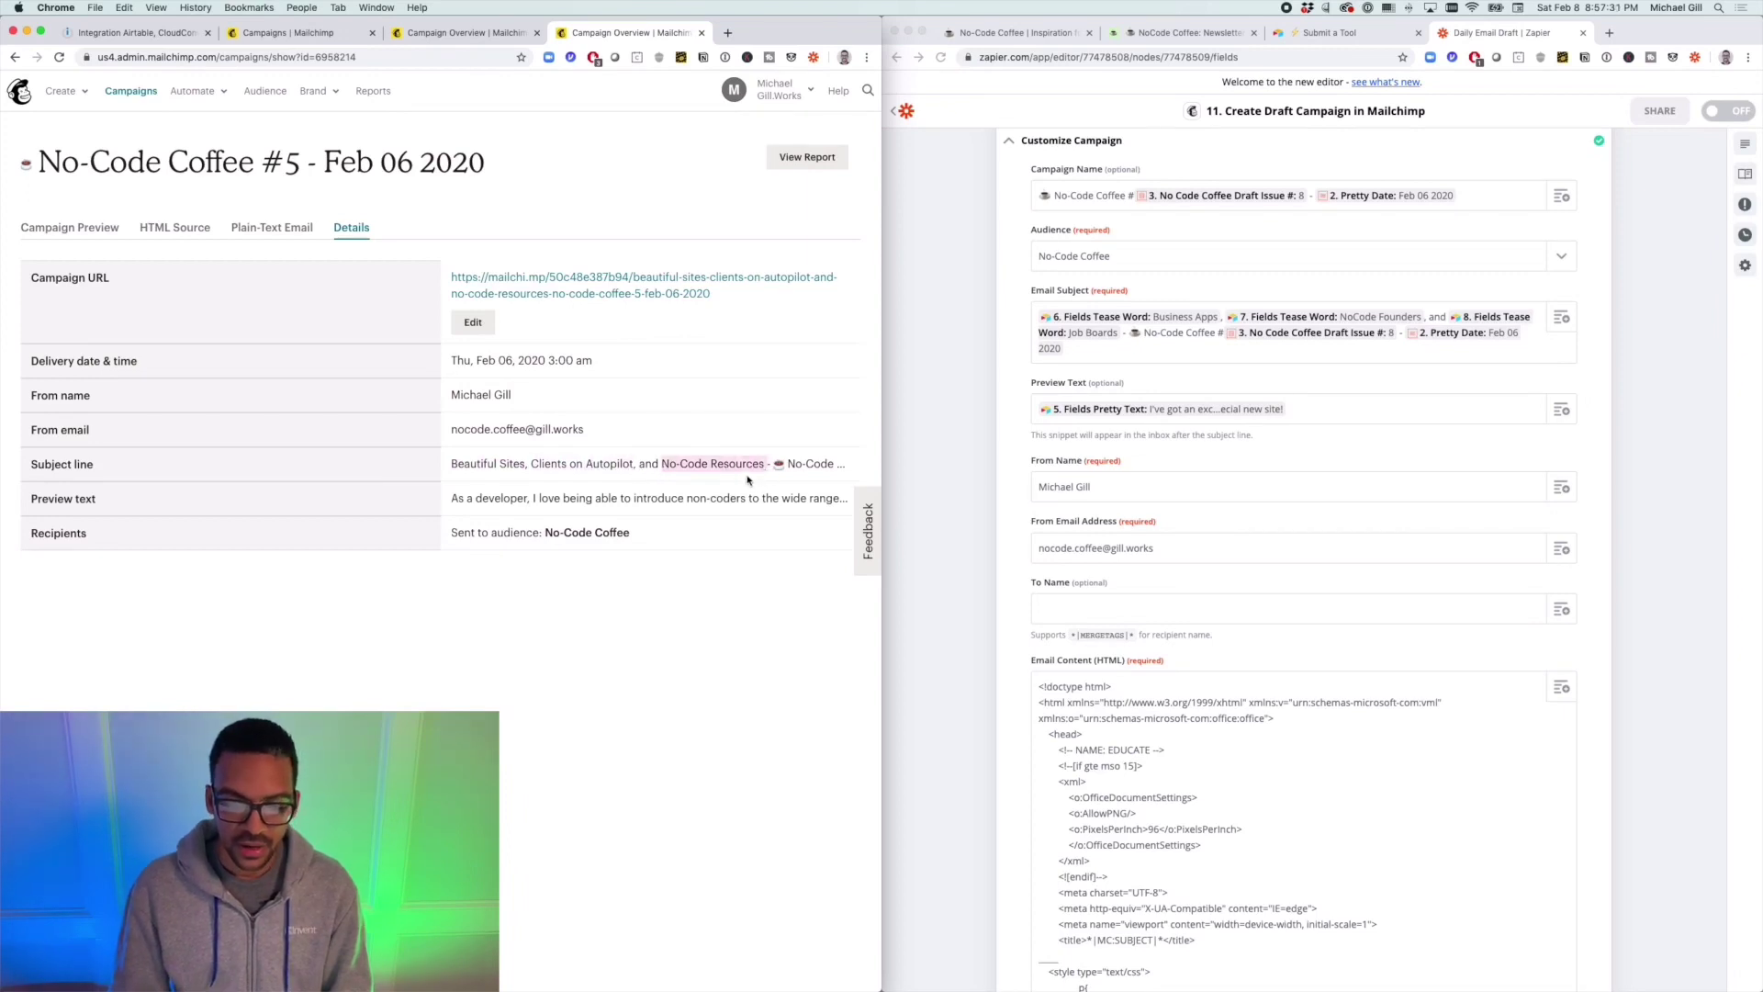
pyautogui.click(469, 480)
pyautogui.moveTo(471, 469); pyautogui.dragTo(775, 470)
pyautogui.click(663, 470)
pyautogui.click(773, 470)
pyautogui.click(903, 423)
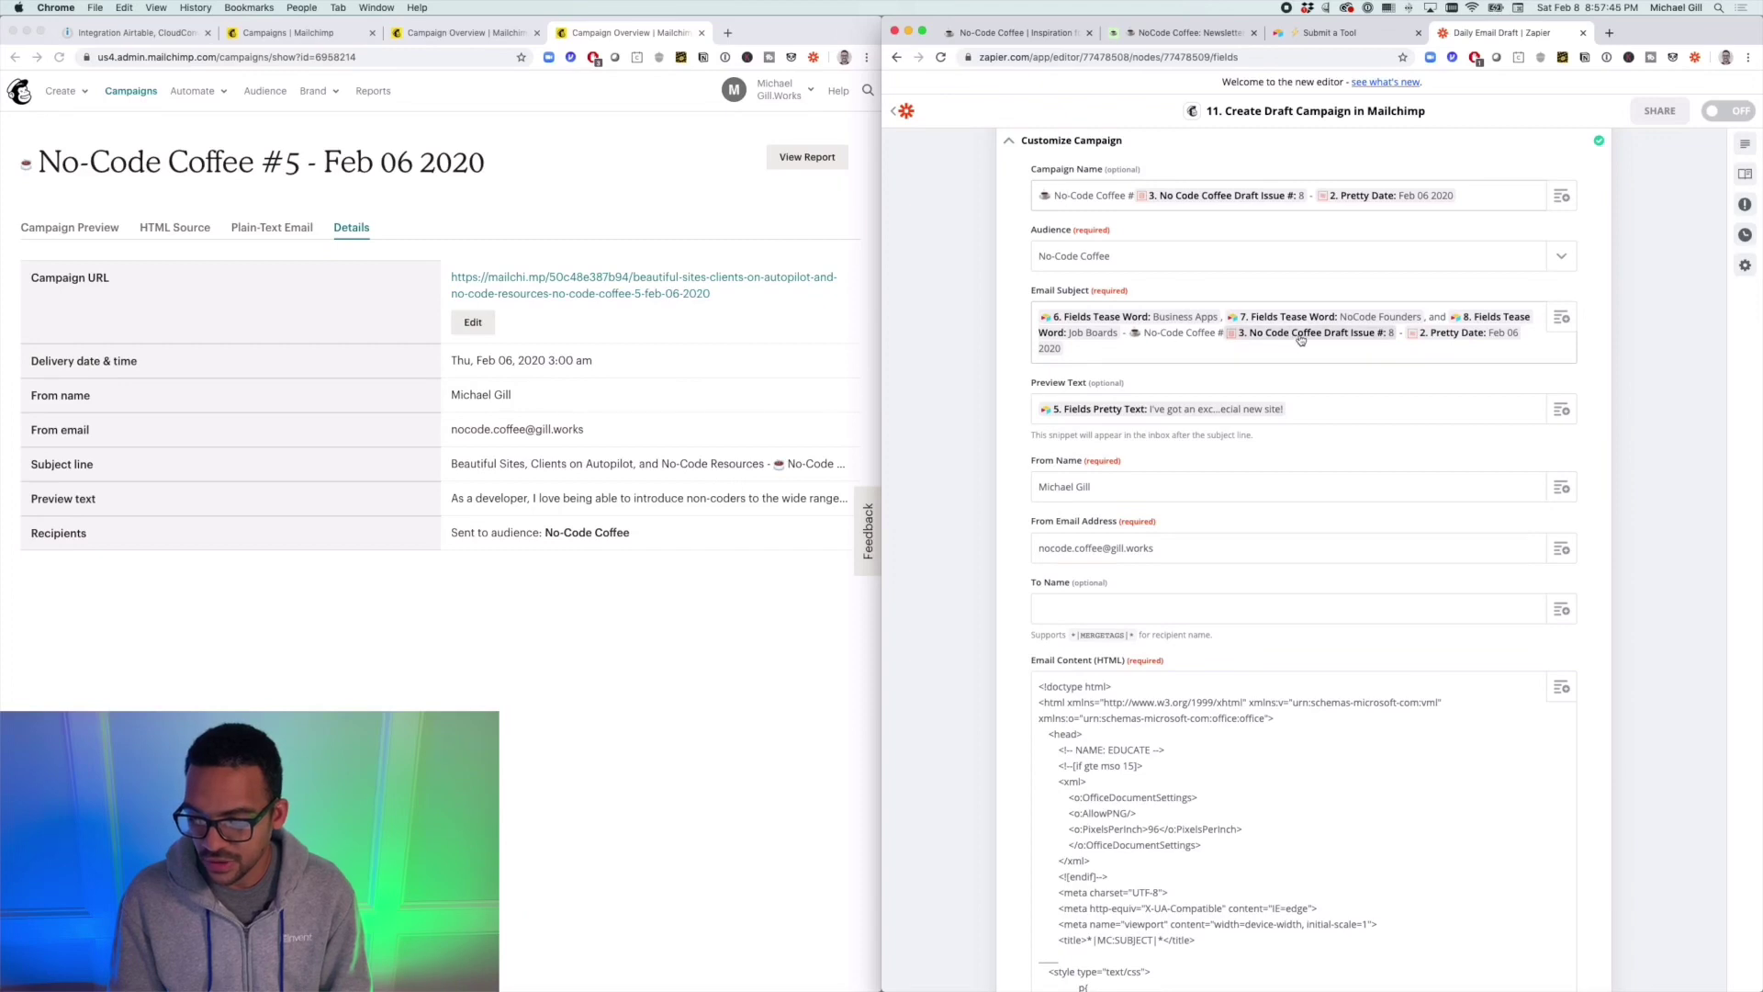
pyautogui.scroll(-3, 1359, 317)
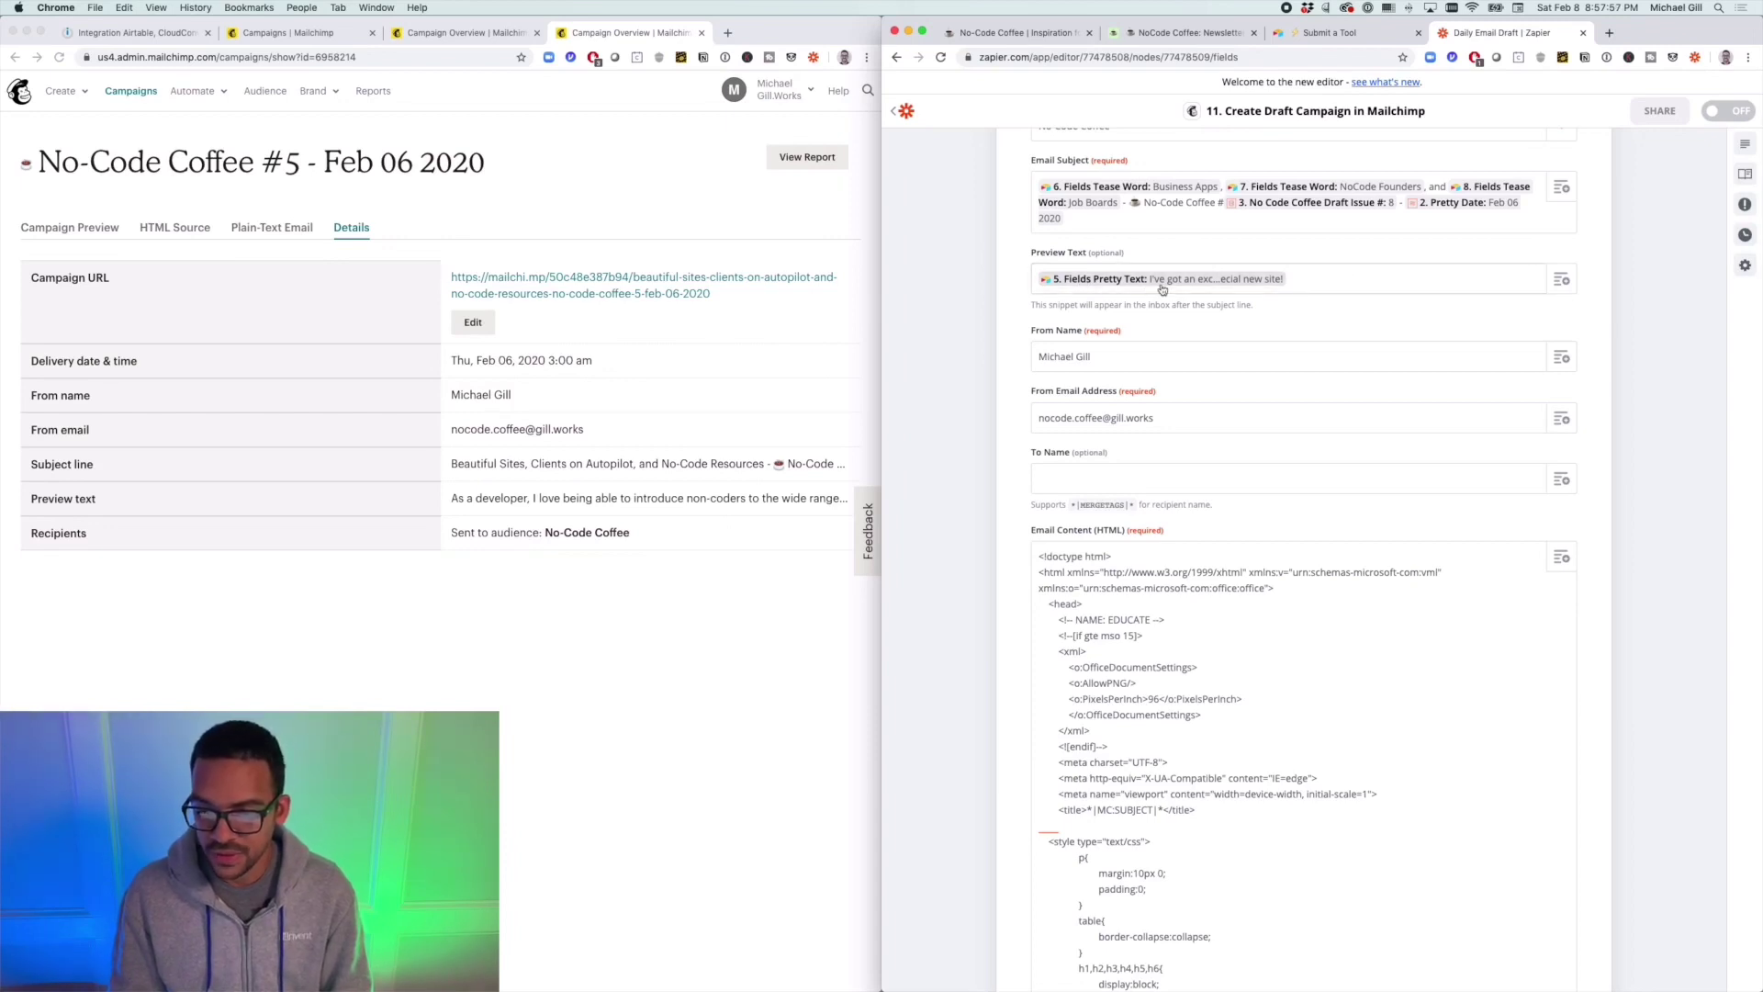
pyautogui.scroll(-3, 1231, 300)
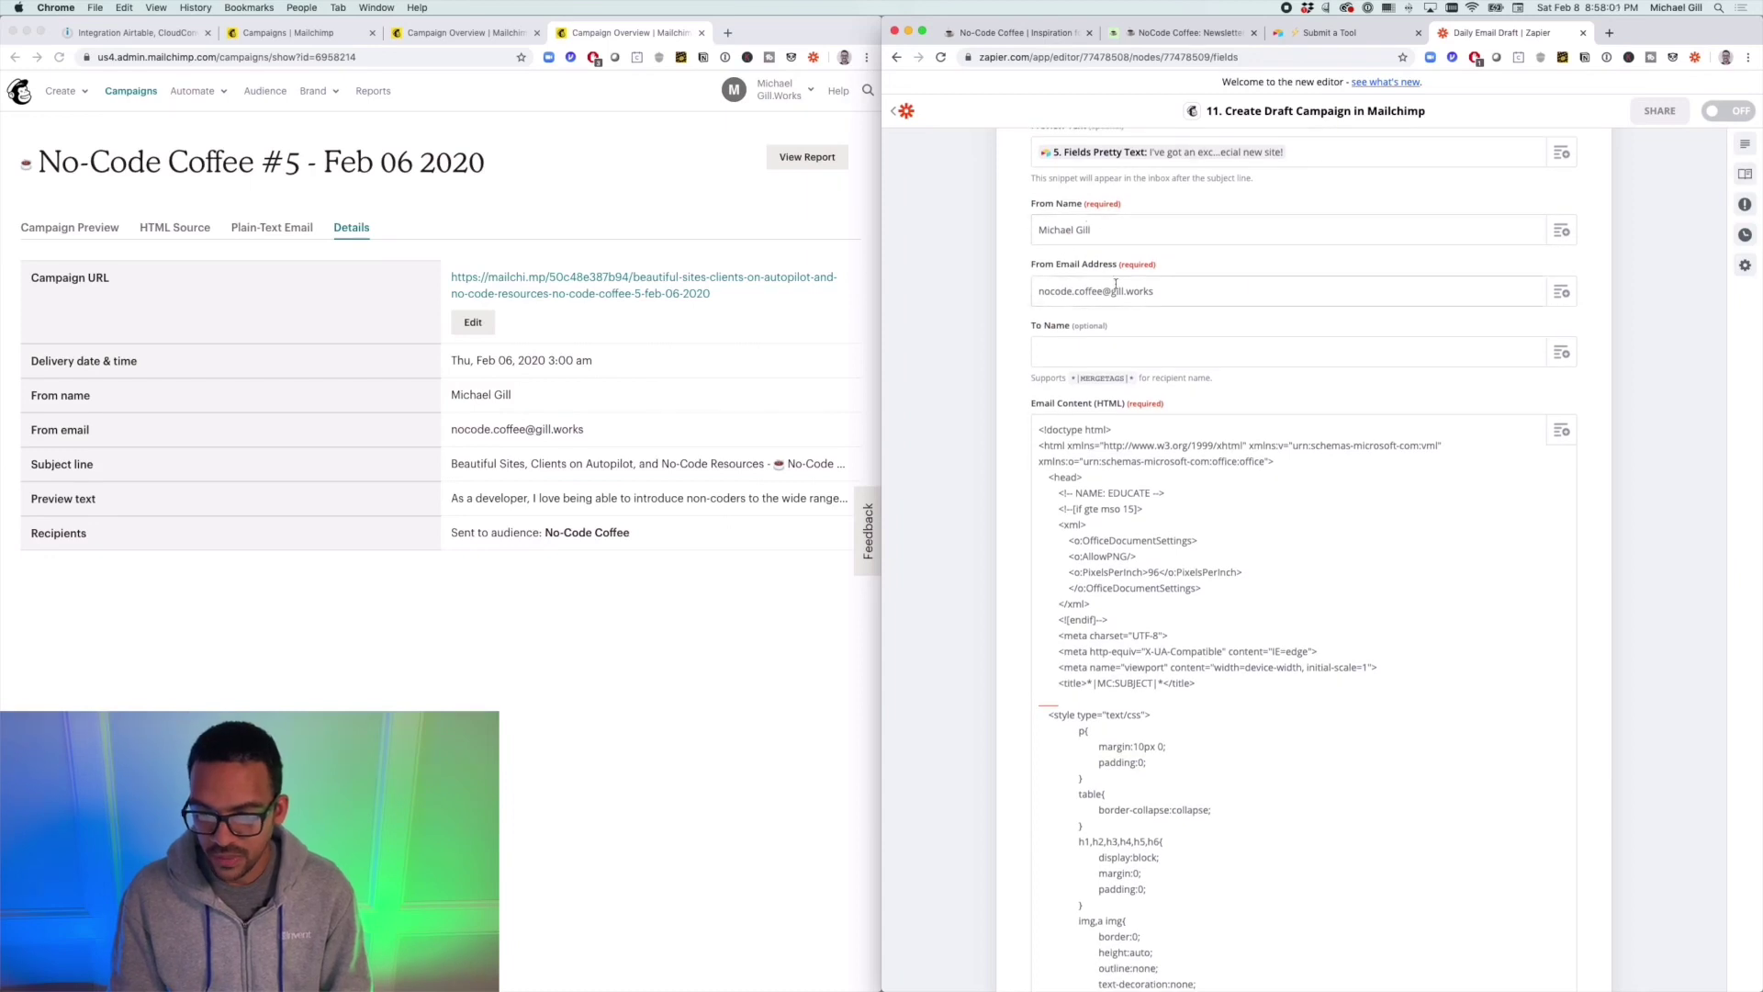
pyautogui.scroll(-4, 1116, 285)
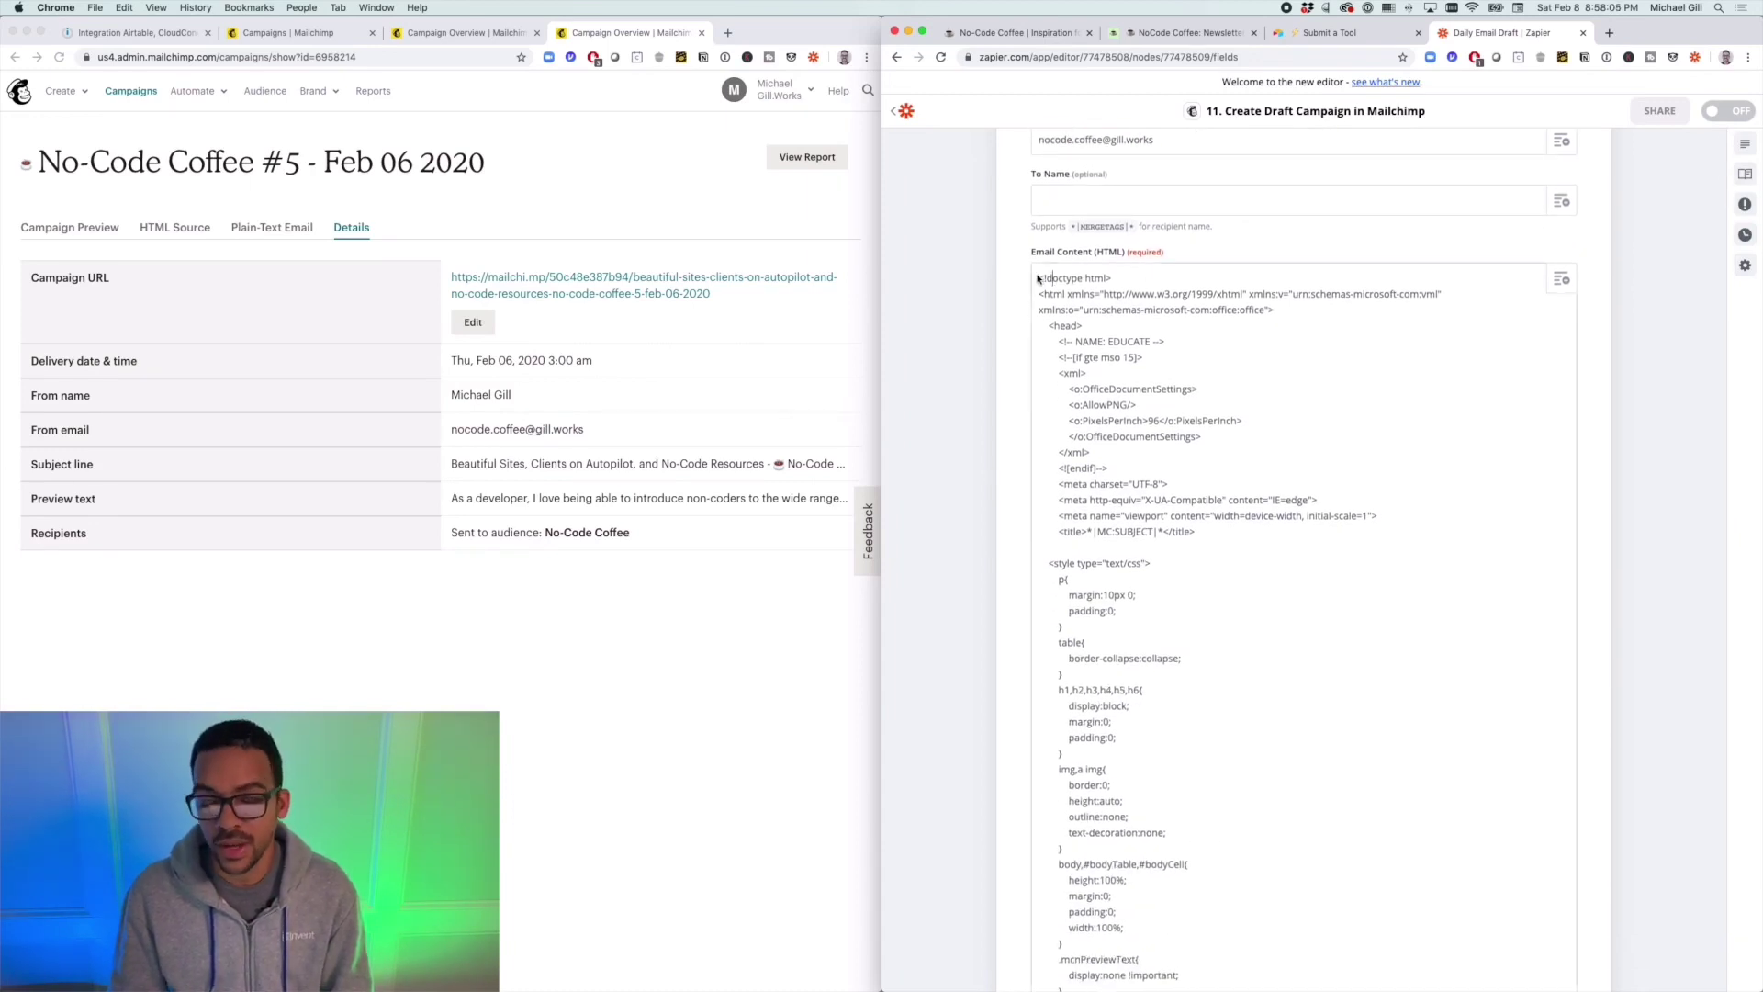
pyautogui.click(548, 205)
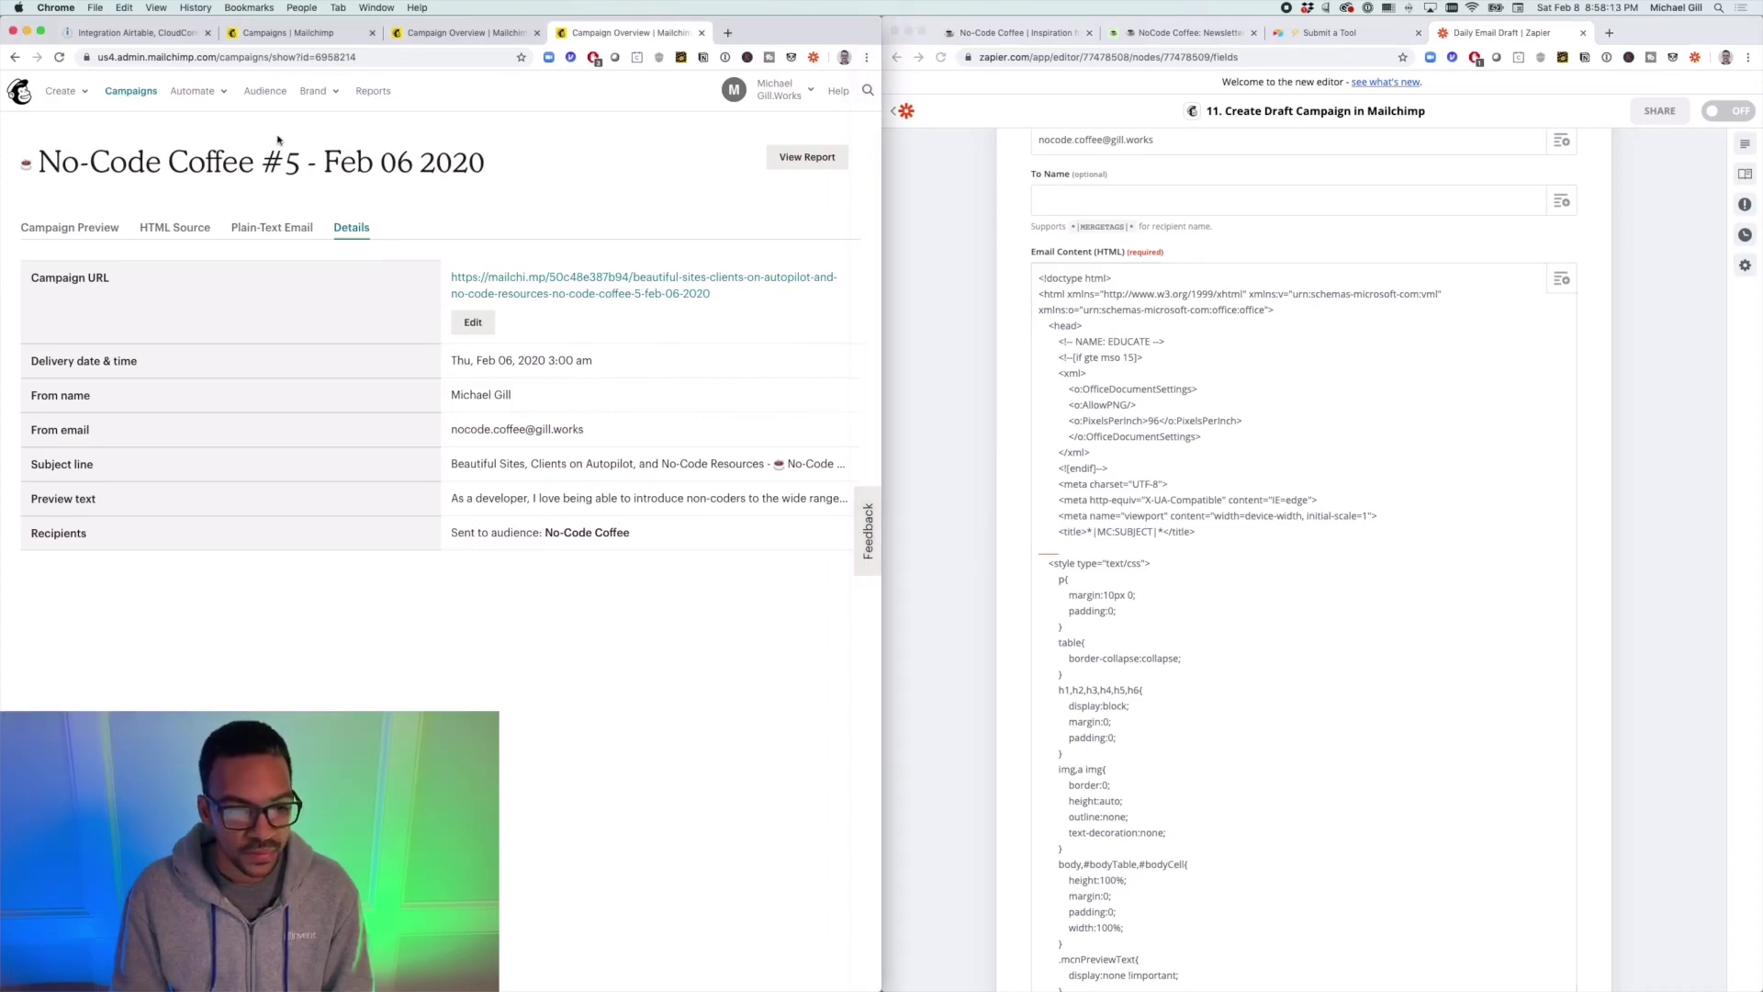
# Step: Toggle between HTML Source and Campaign Preview, ending on the rendered No-Code Coffee #5 email
pyautogui.click(183, 229)
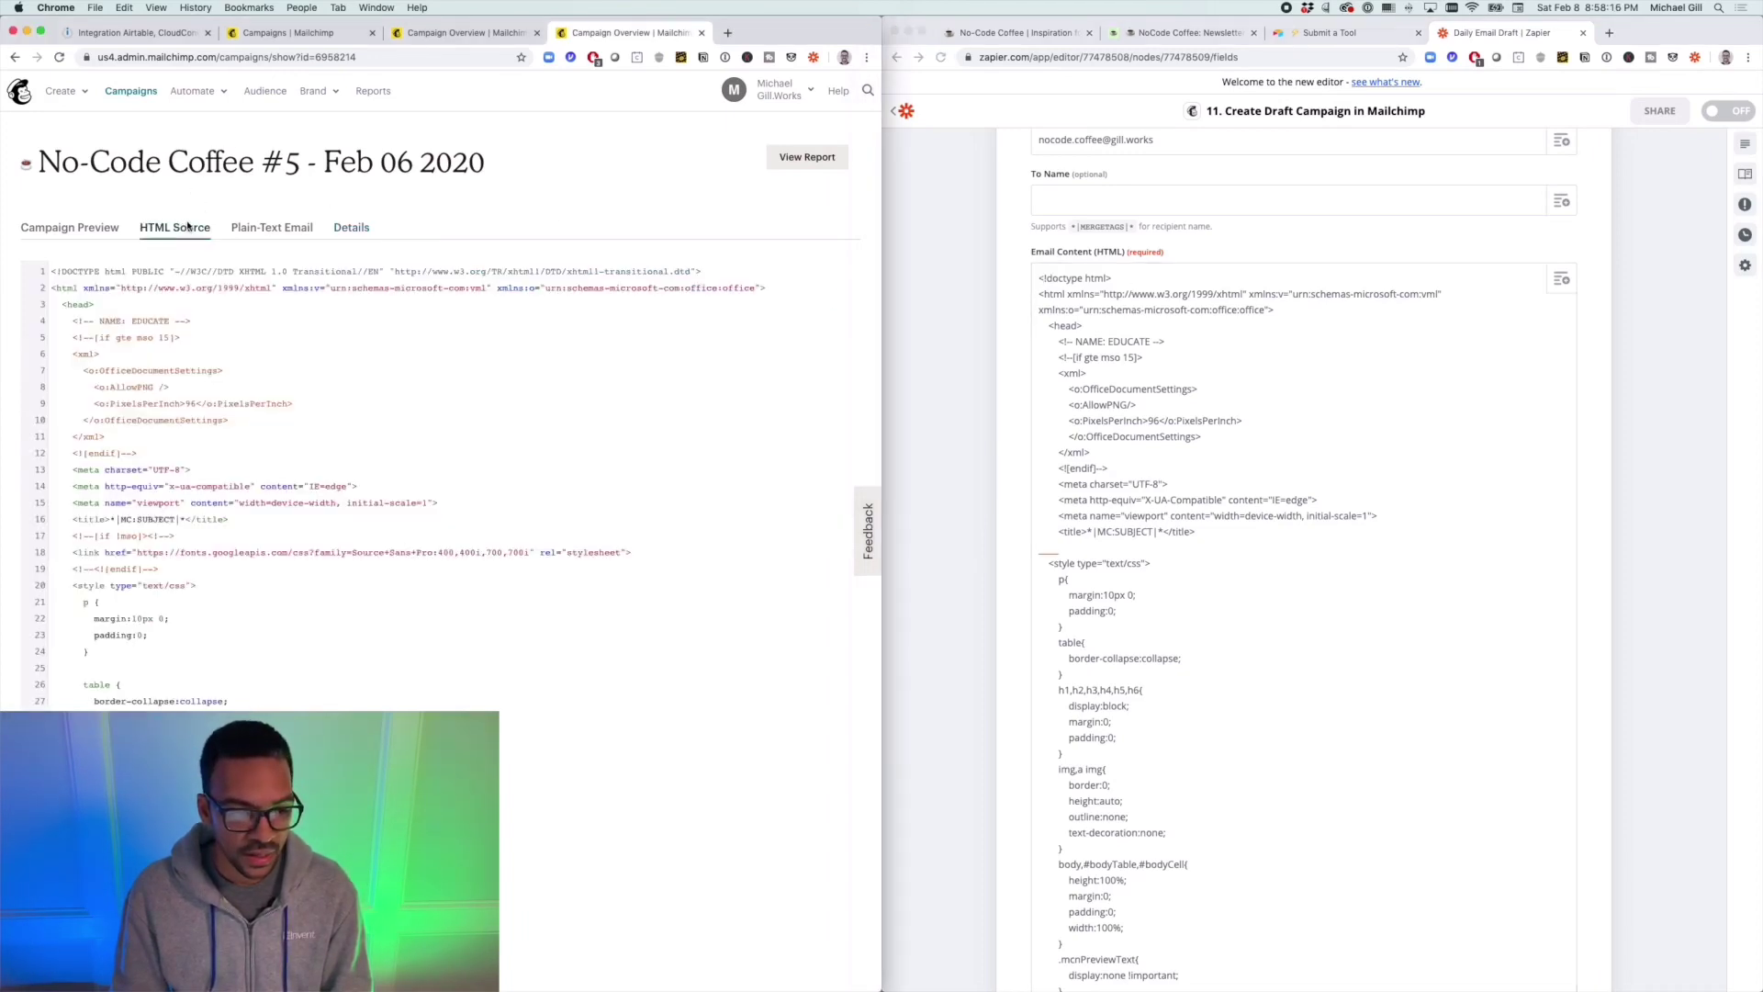
pyautogui.click(74, 227)
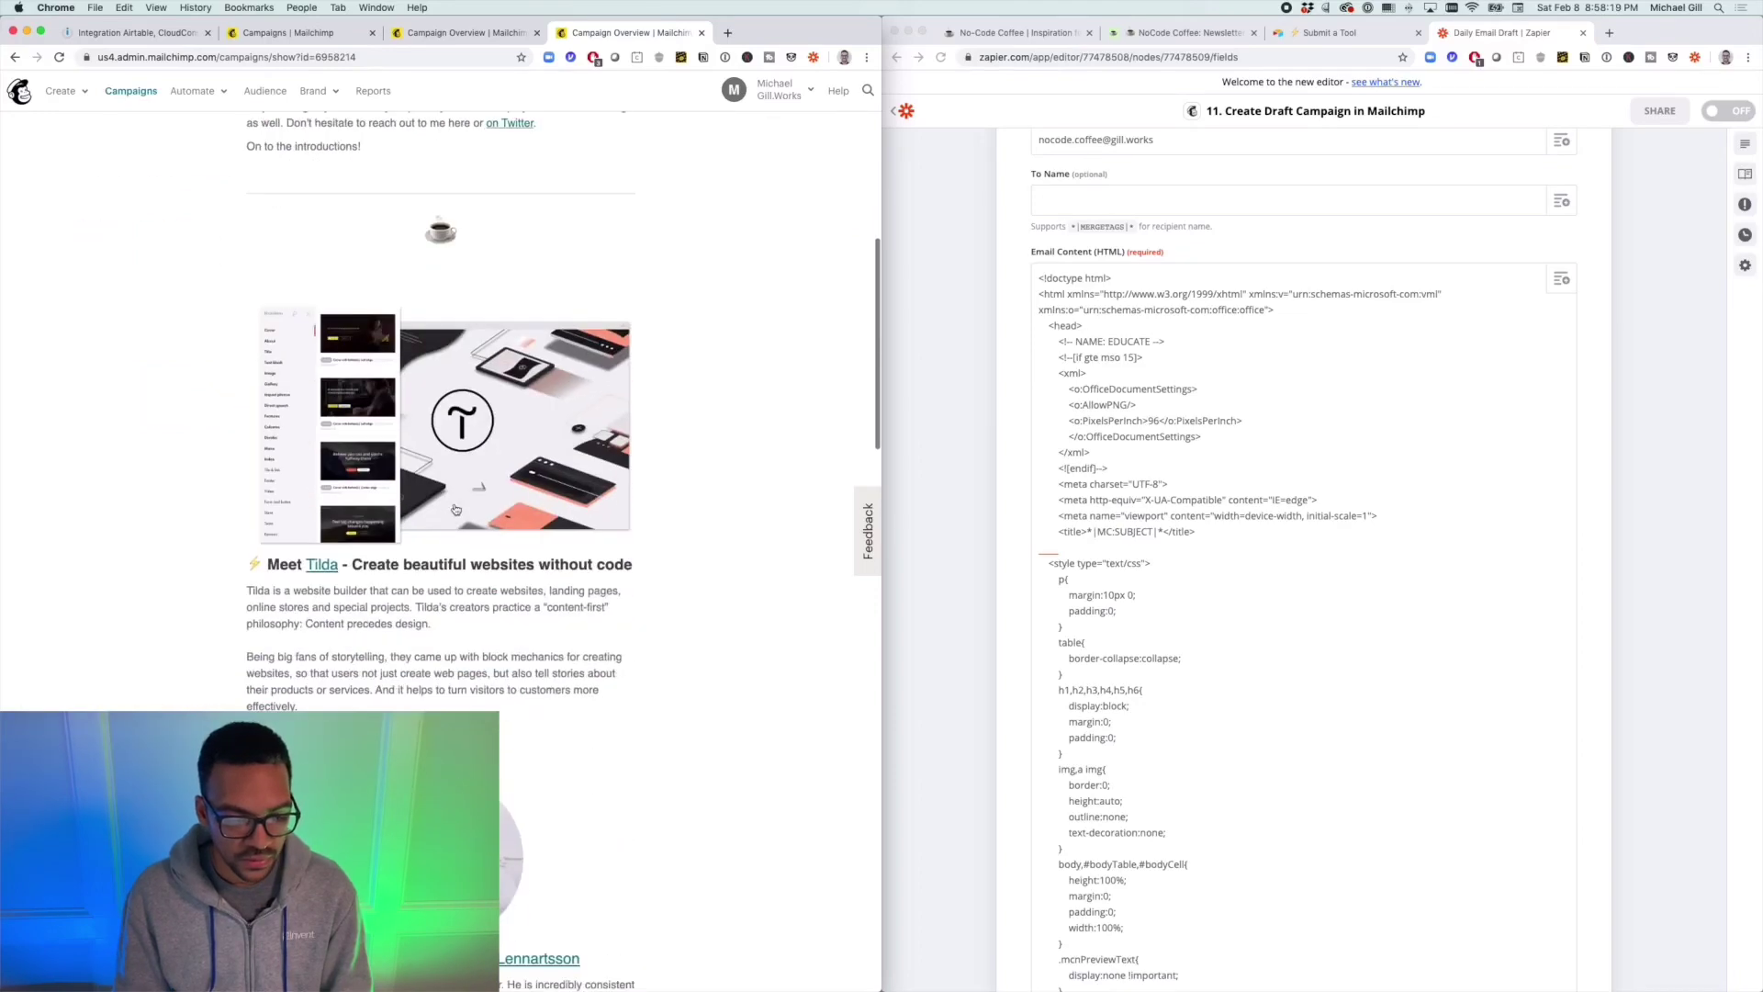
pyautogui.scroll(6, 456, 509)
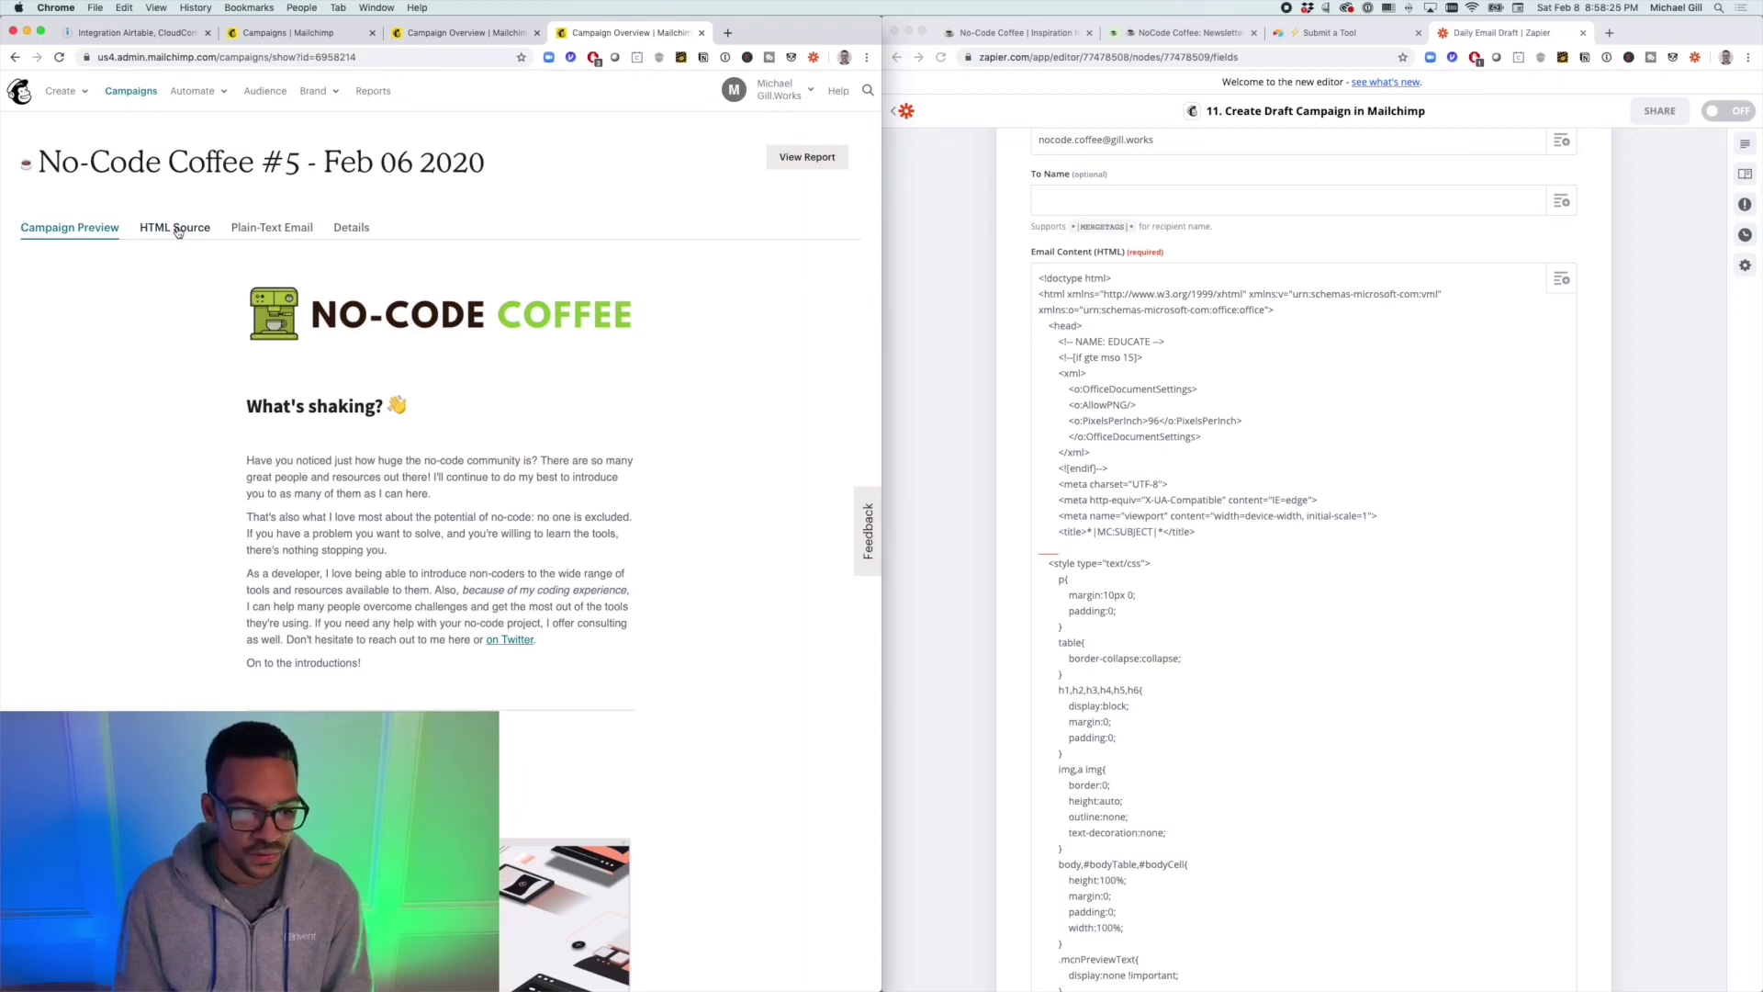
pyautogui.click(178, 232)
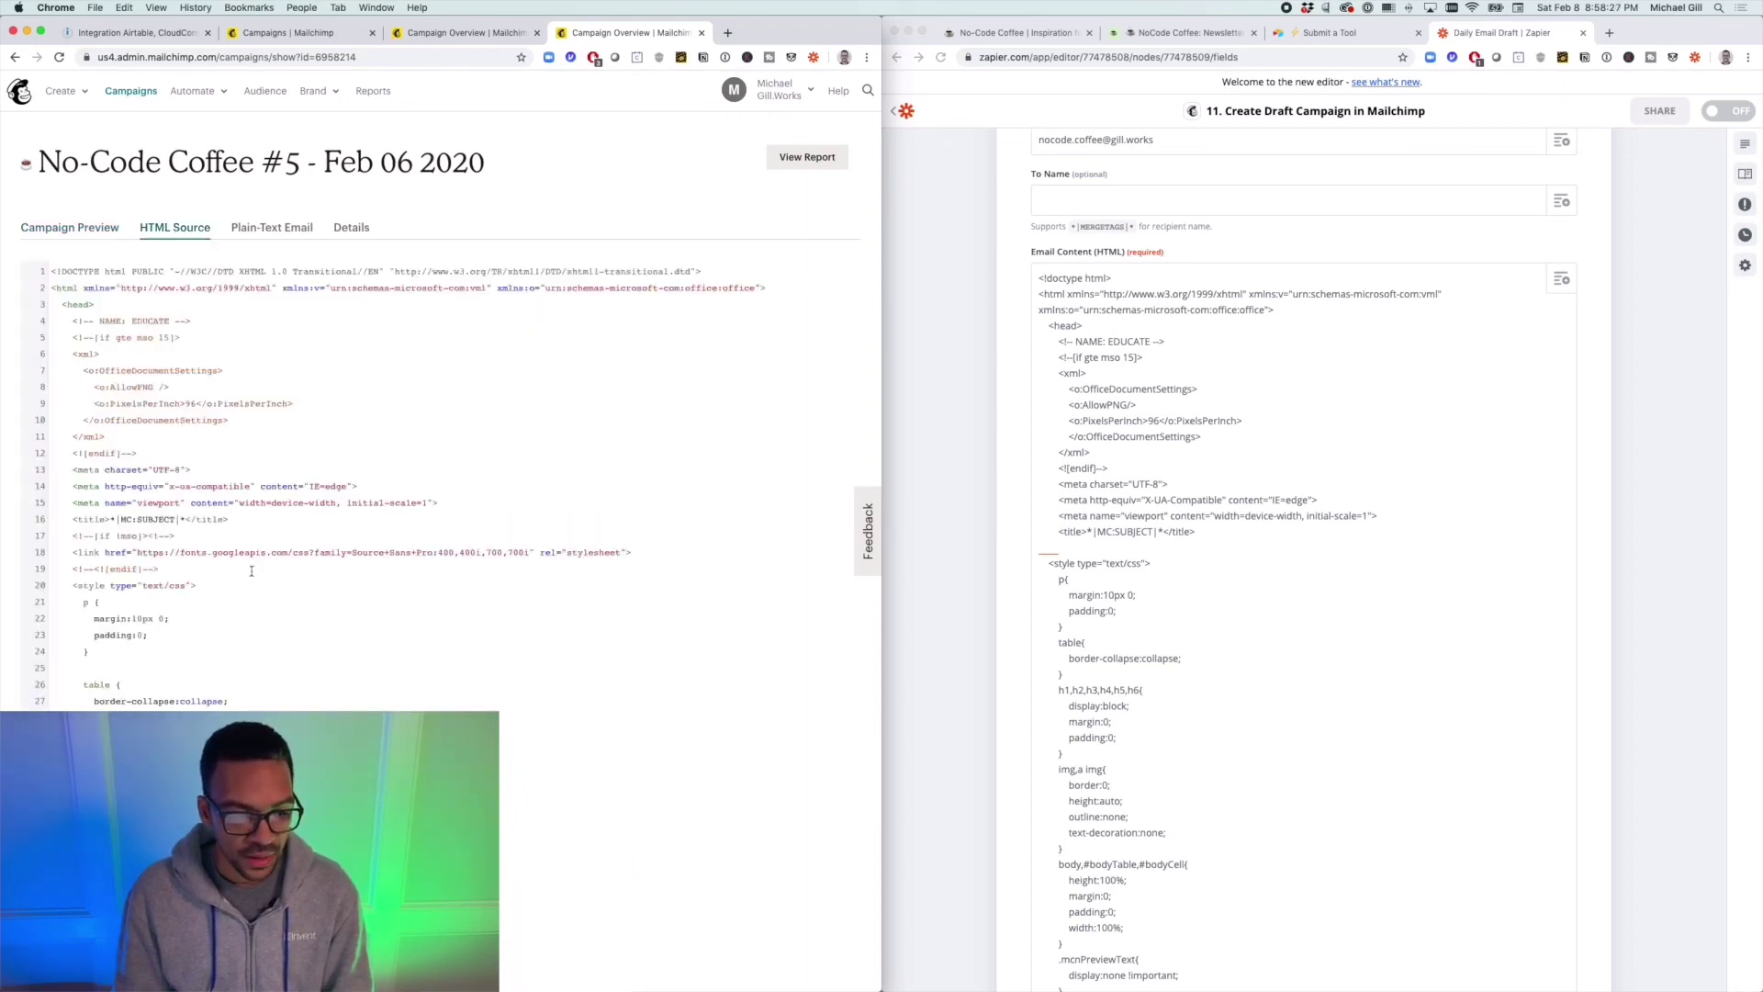
pyautogui.click(75, 228)
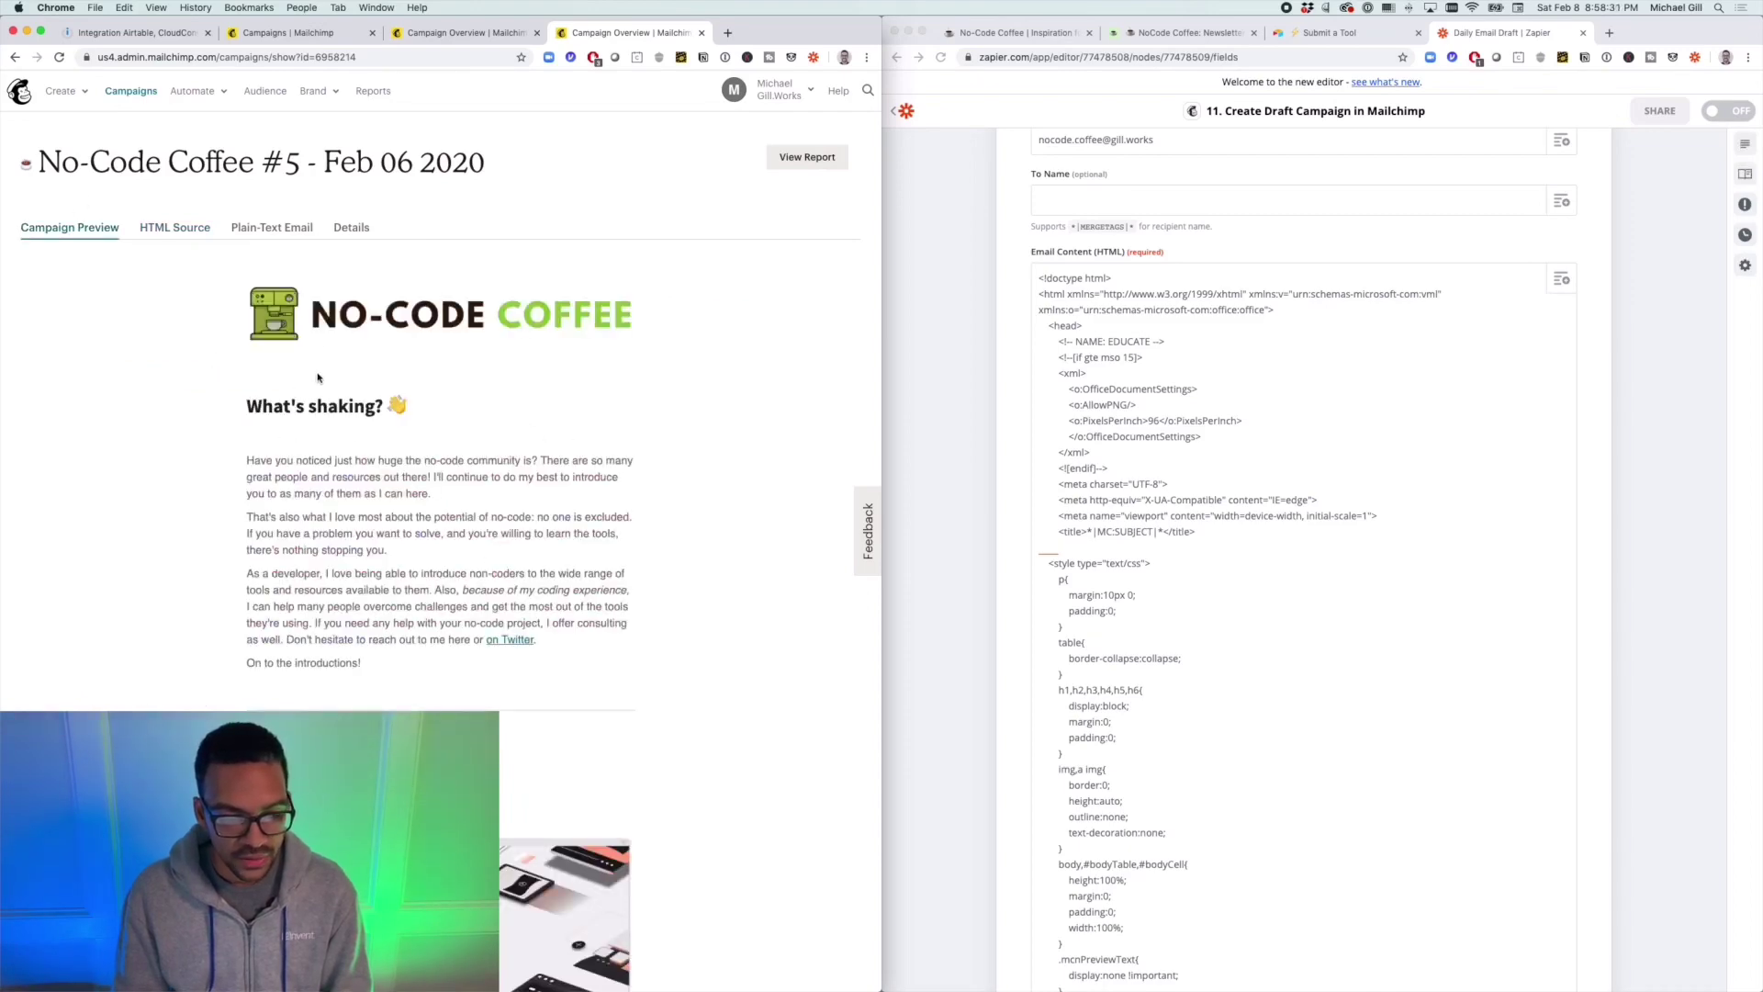
pyautogui.scroll(-3, 510, 367)
pyautogui.scroll(3, 511, 367)
# Step: Return to Zapier and scroll past step 11's Email Content (HTML) to steps 12–18
pyautogui.click(1209, 390)
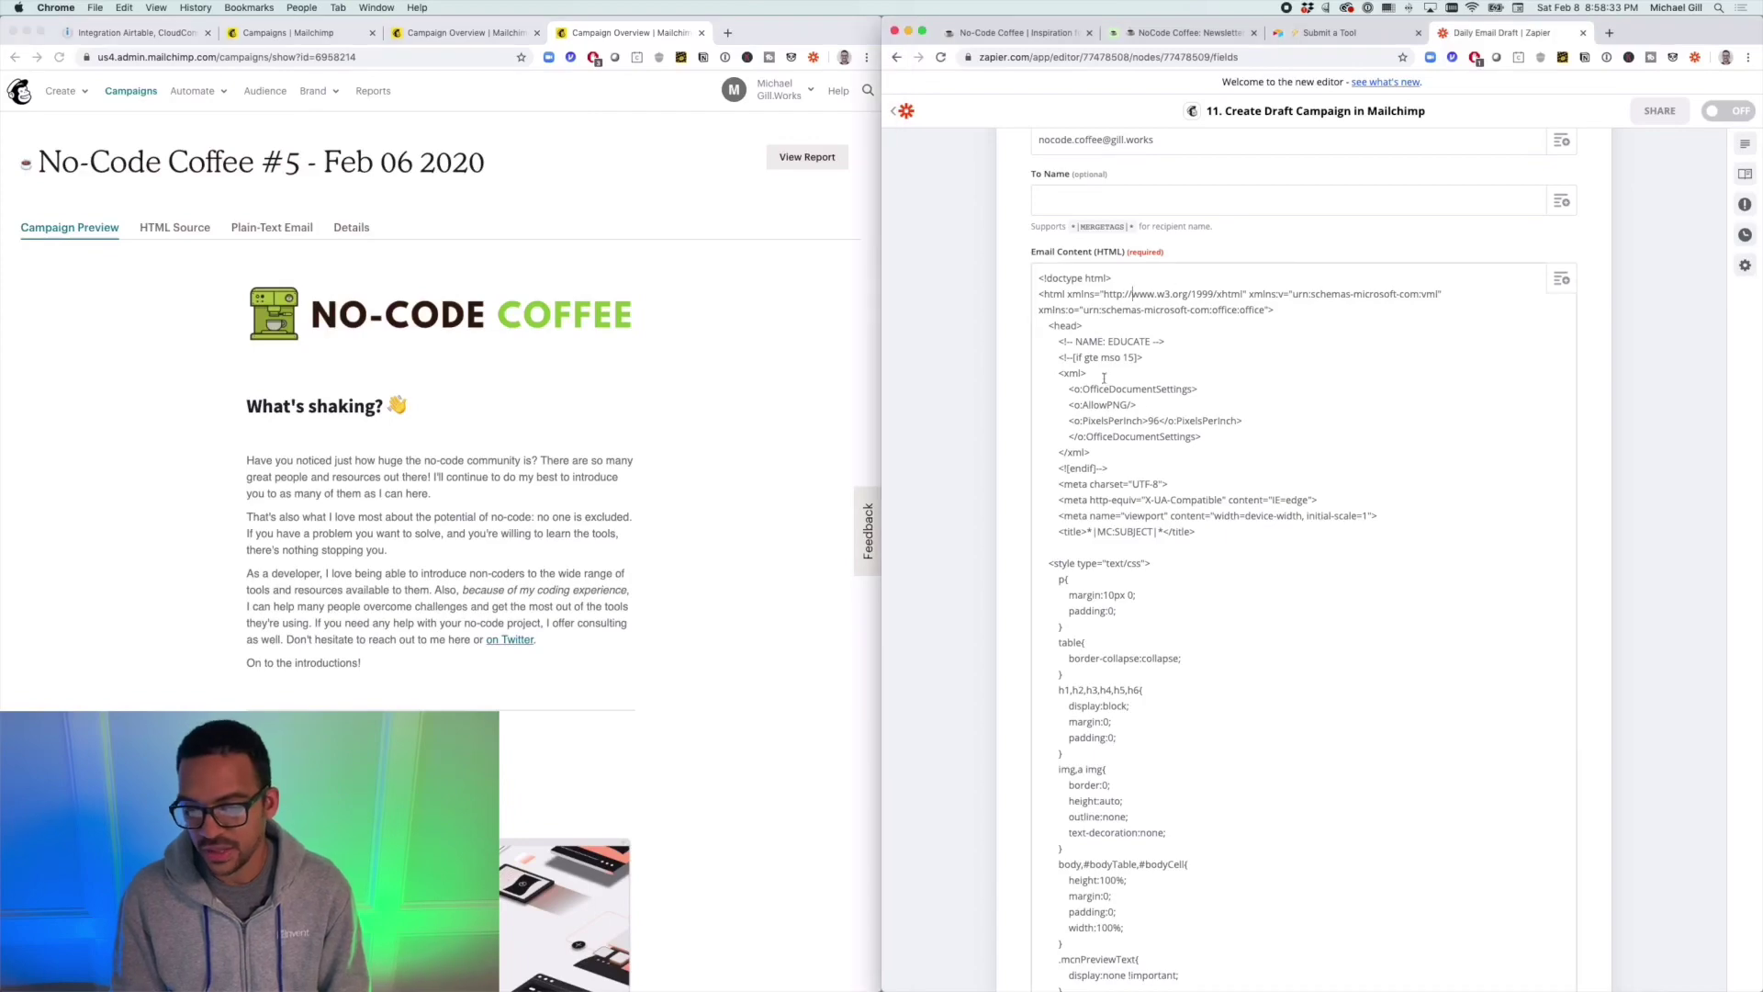
pyautogui.scroll(-3, 1183, 385)
pyautogui.scroll(-15, 1183, 388)
pyautogui.scroll(-15, 1180, 386)
pyautogui.scroll(-2, 1181, 385)
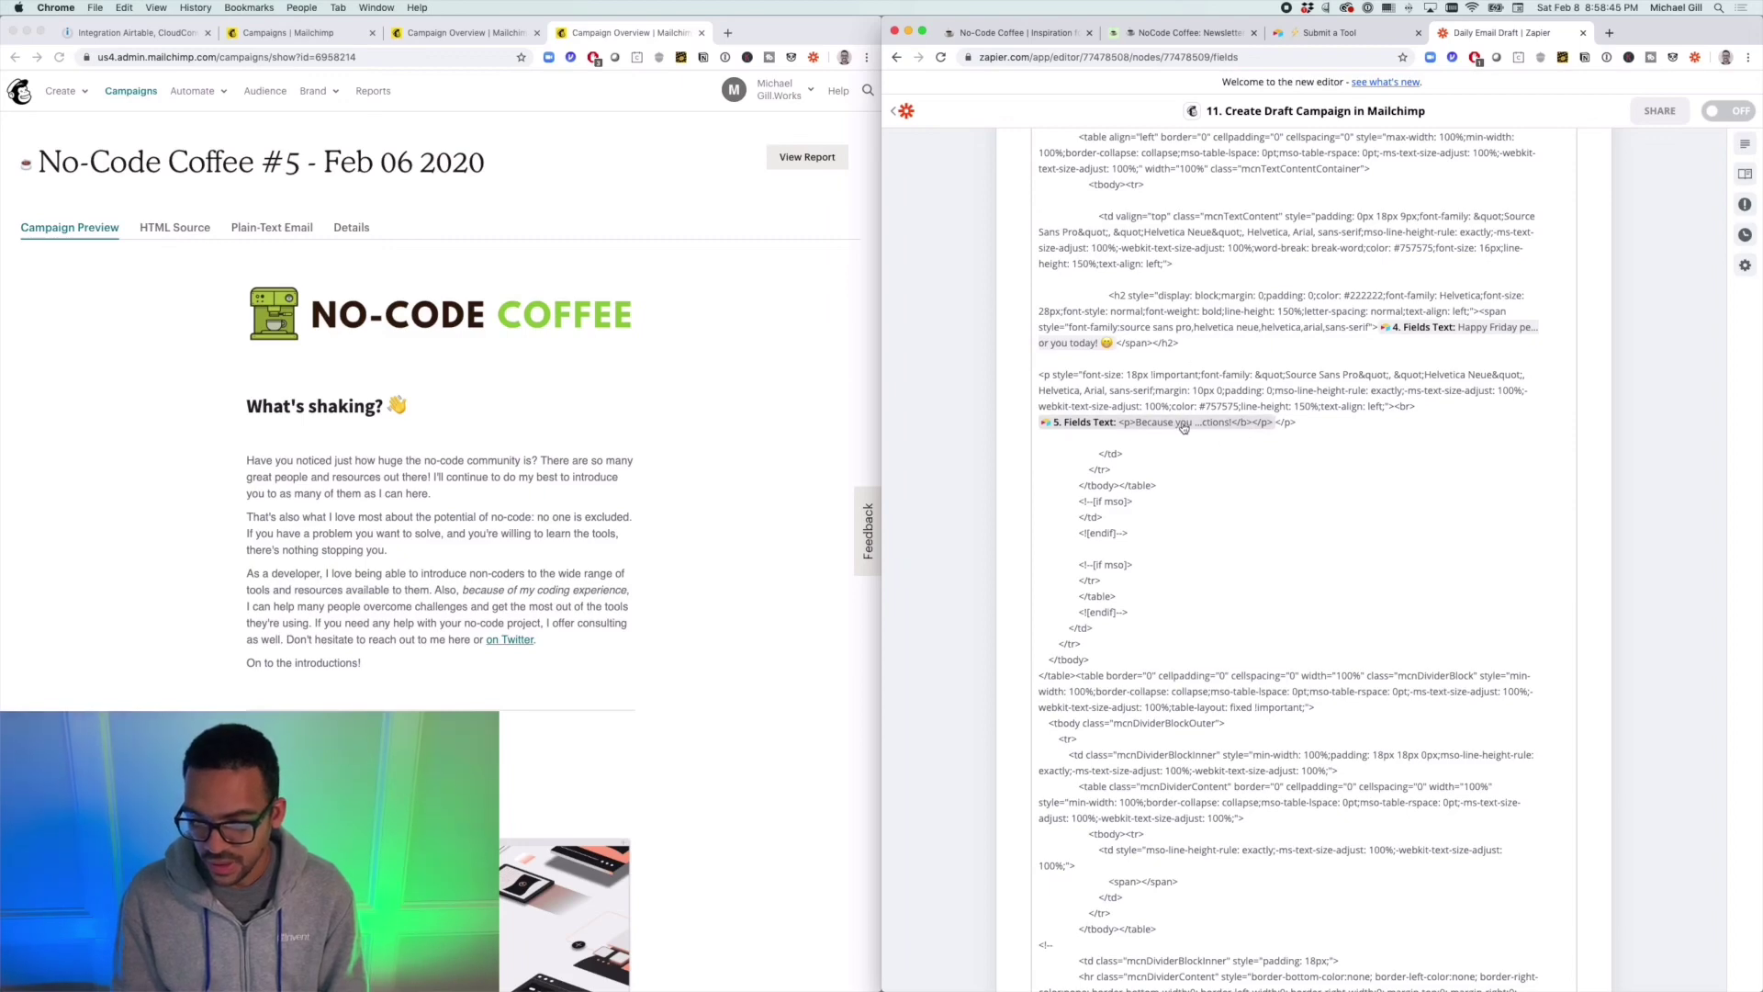
pyautogui.scroll(-15, 1193, 349)
pyautogui.scroll(-15, 1197, 346)
pyautogui.scroll(-15, 1196, 343)
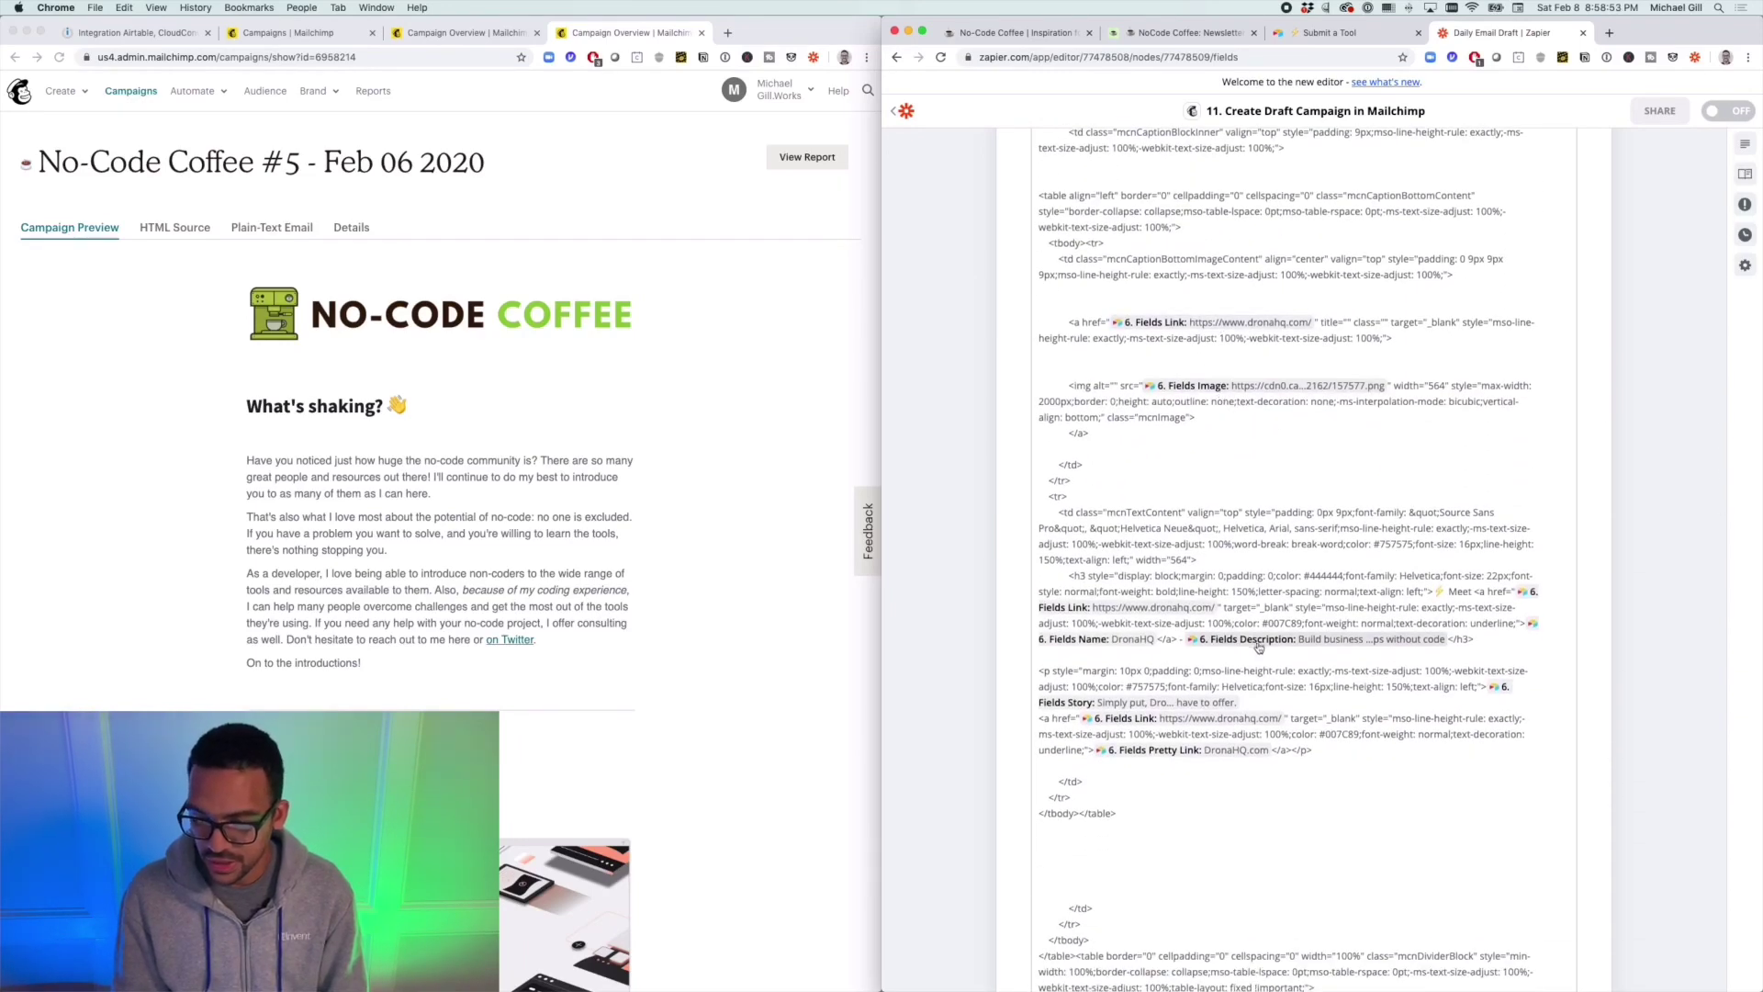
pyautogui.scroll(-3, 1524, 376)
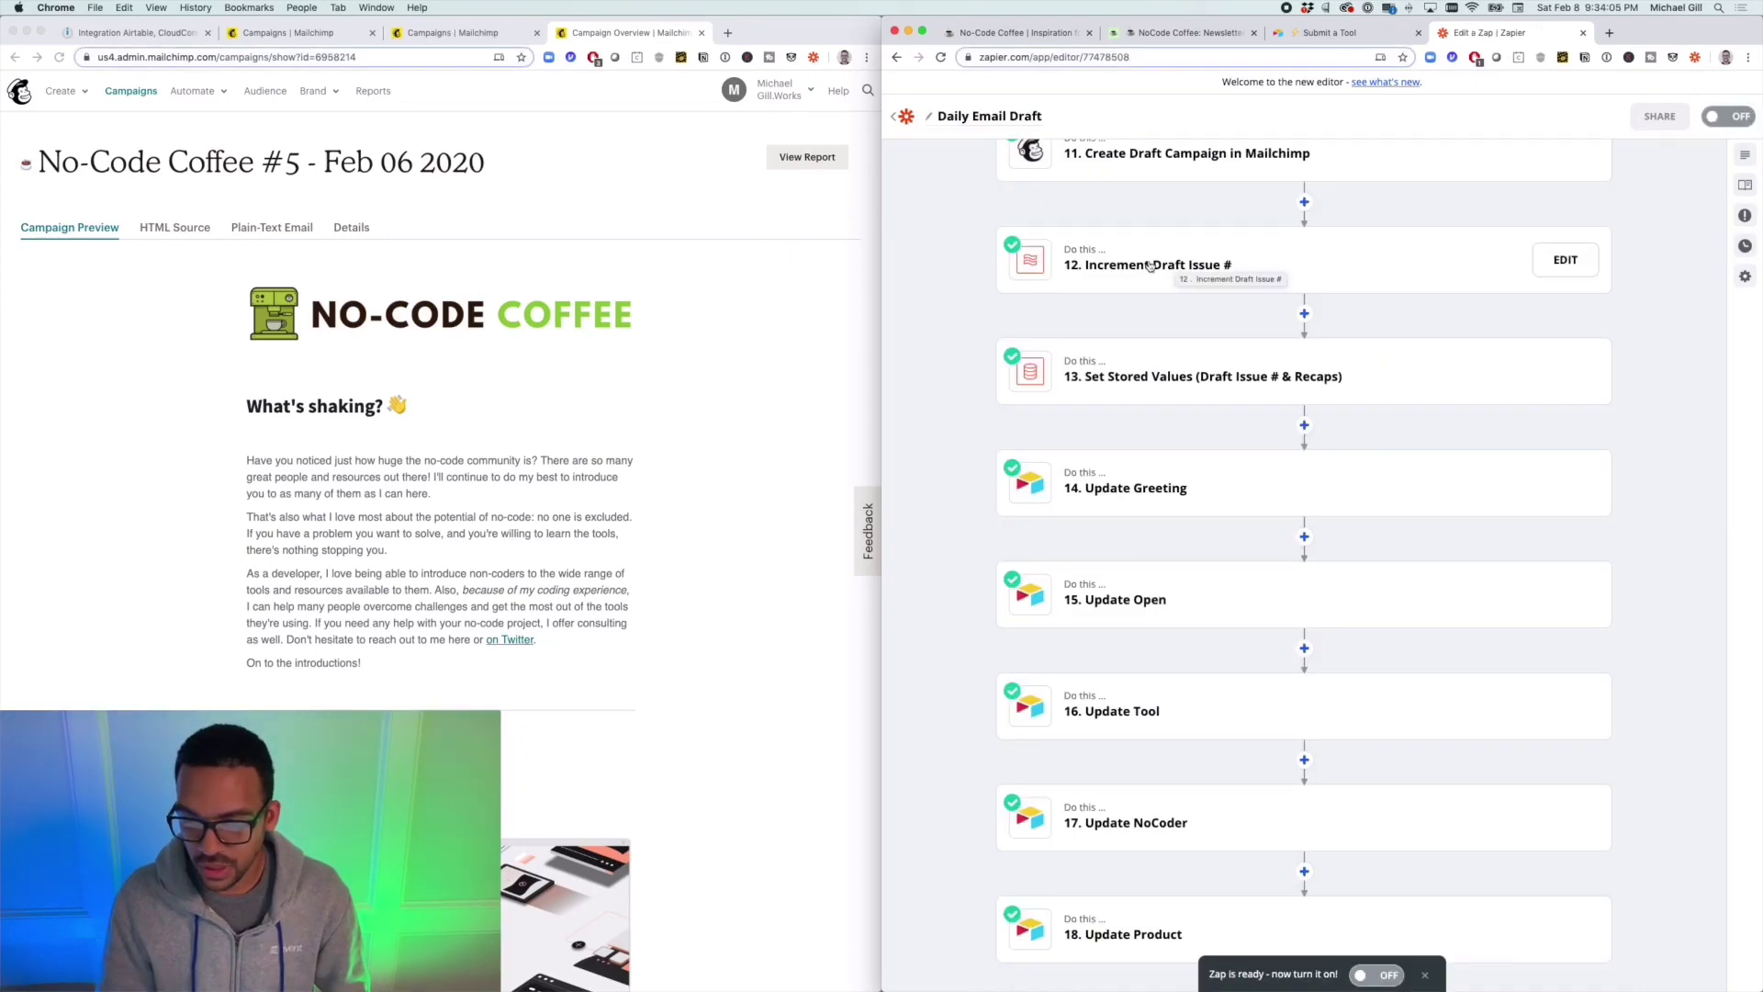
# Step: Open step 12 Increment Draft Issue # and reveal its Add 1 operation on the draft issue number
pyautogui.click(1179, 267)
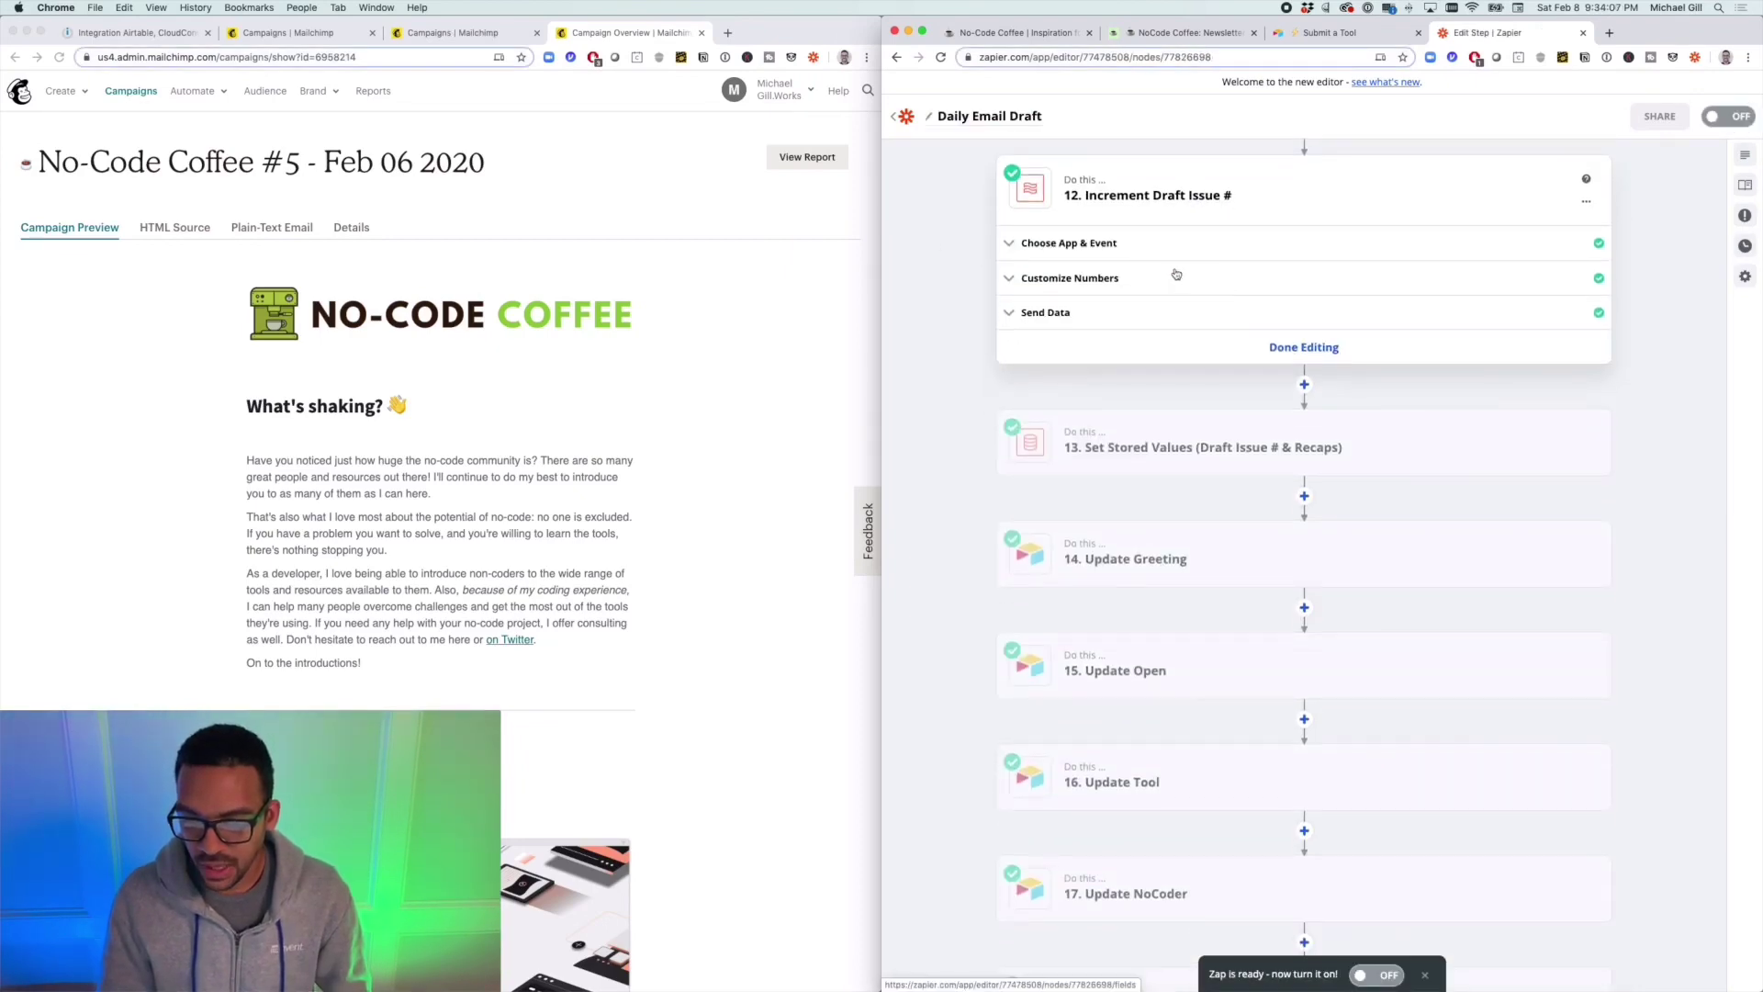
pyautogui.click(1163, 245)
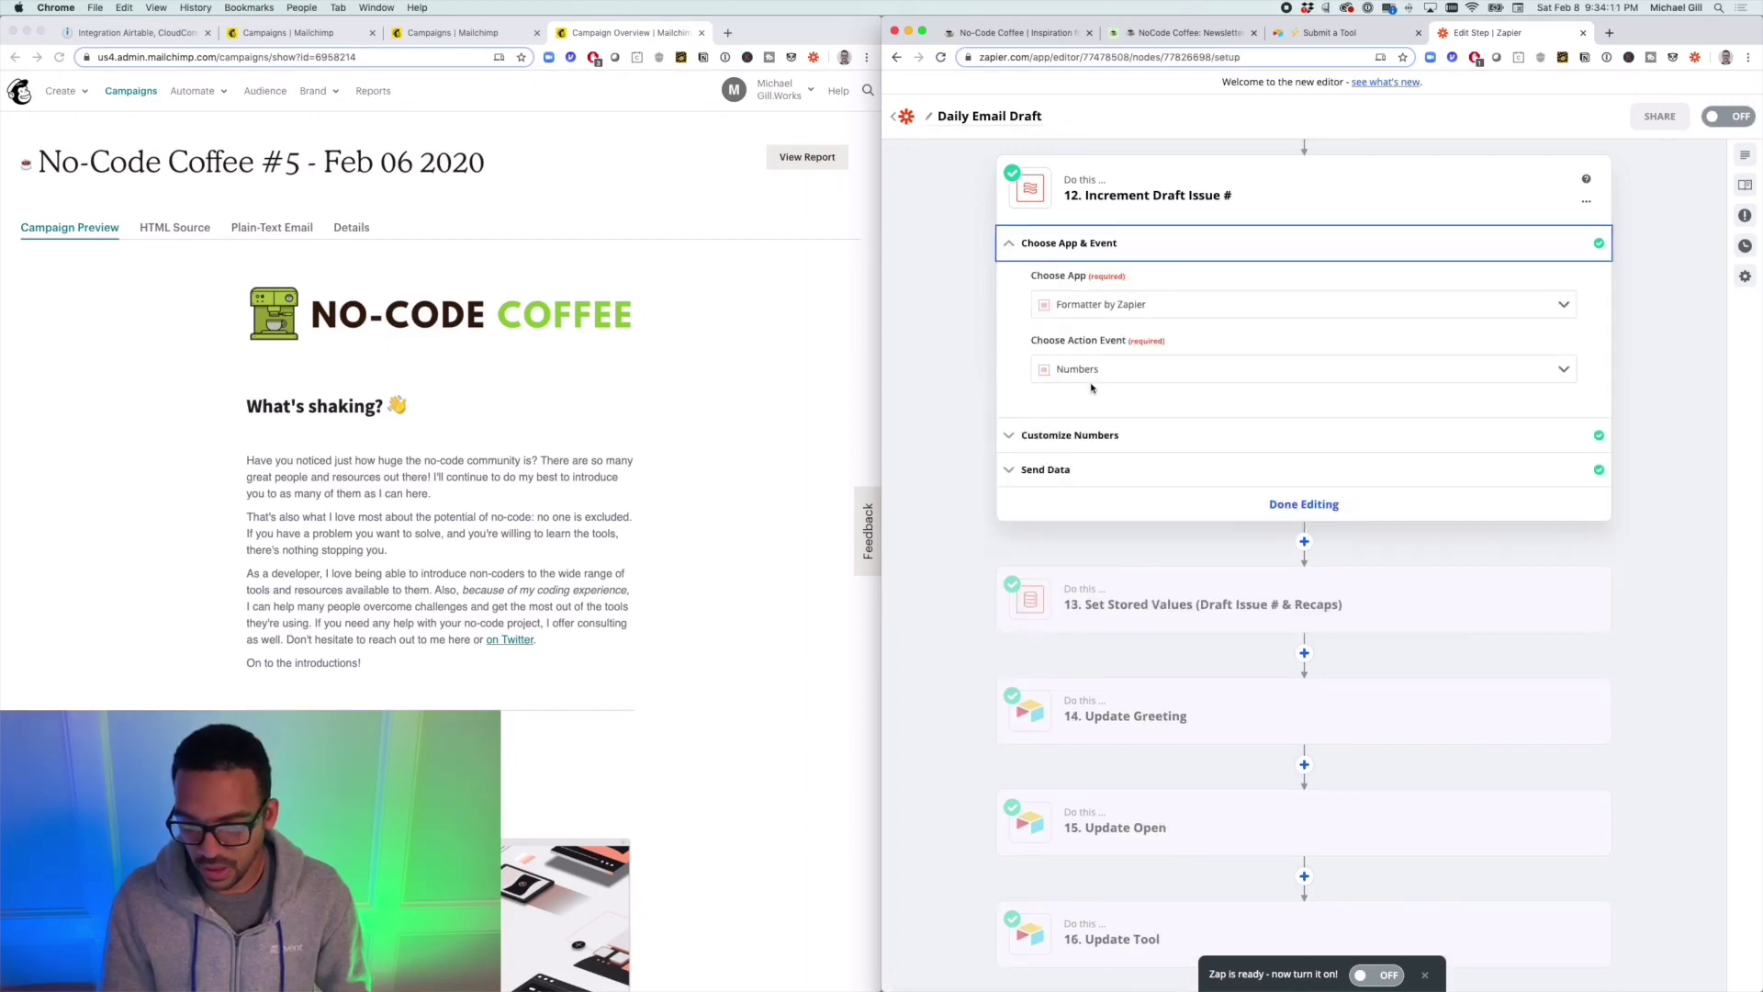
pyautogui.click(1128, 437)
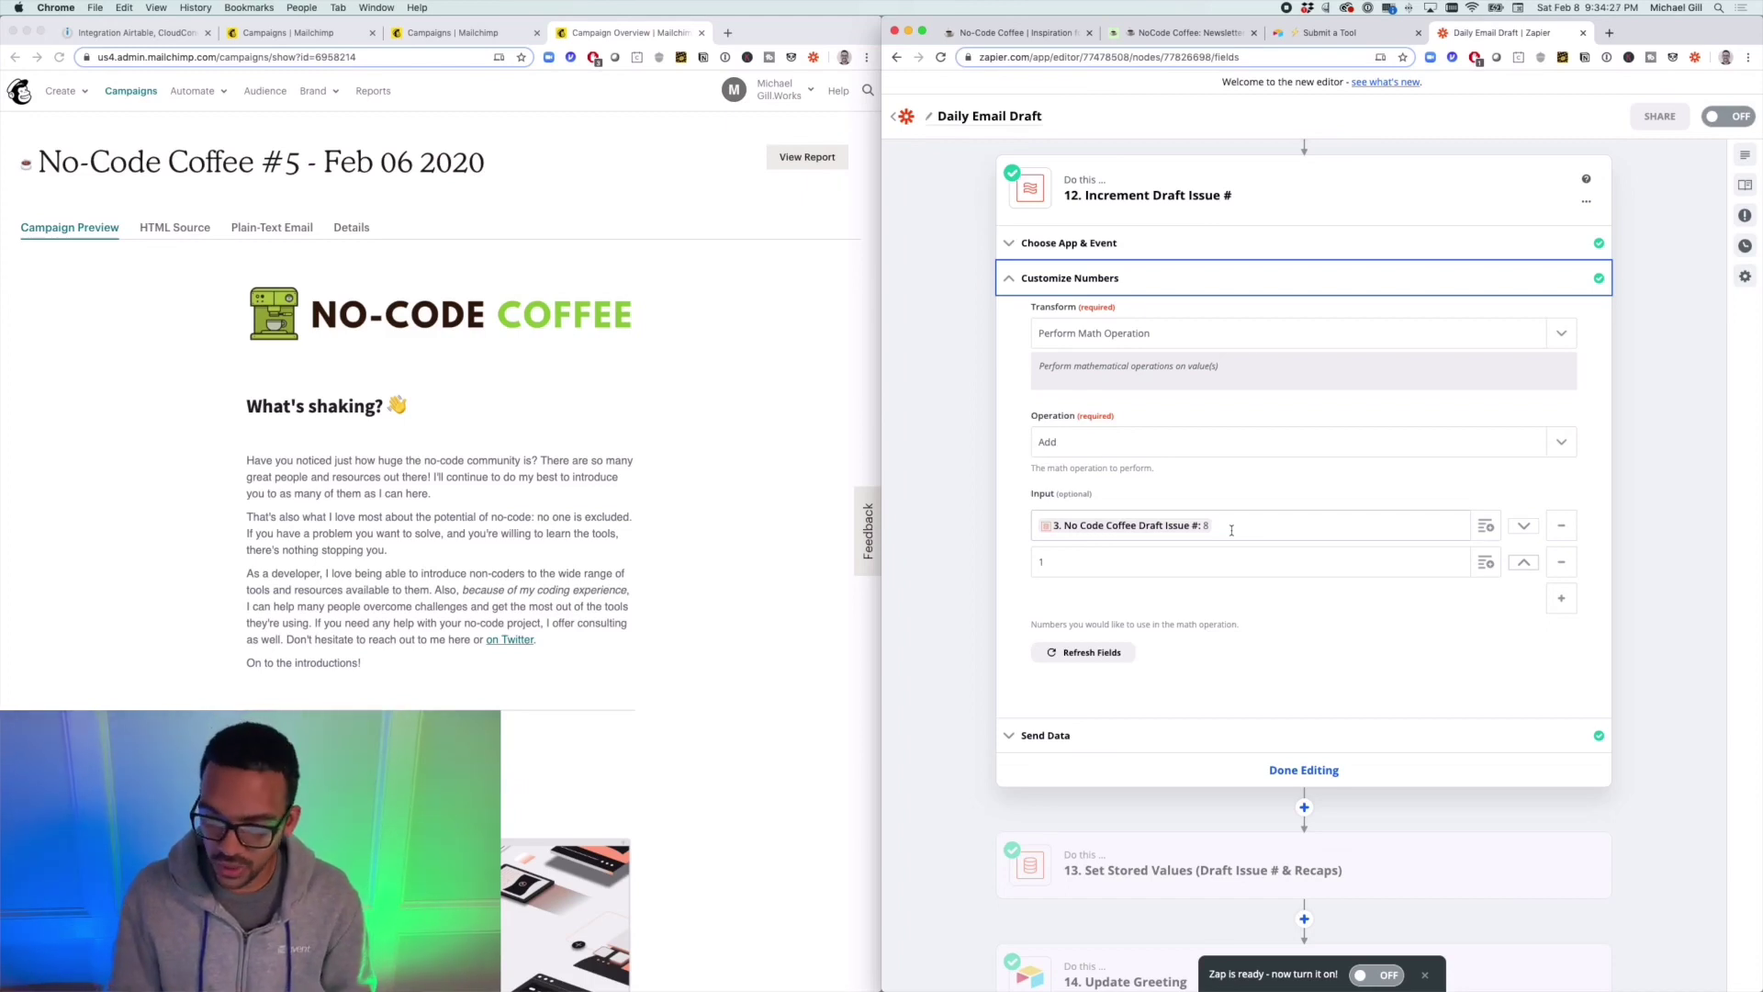
pyautogui.scroll(-1, 1279, 552)
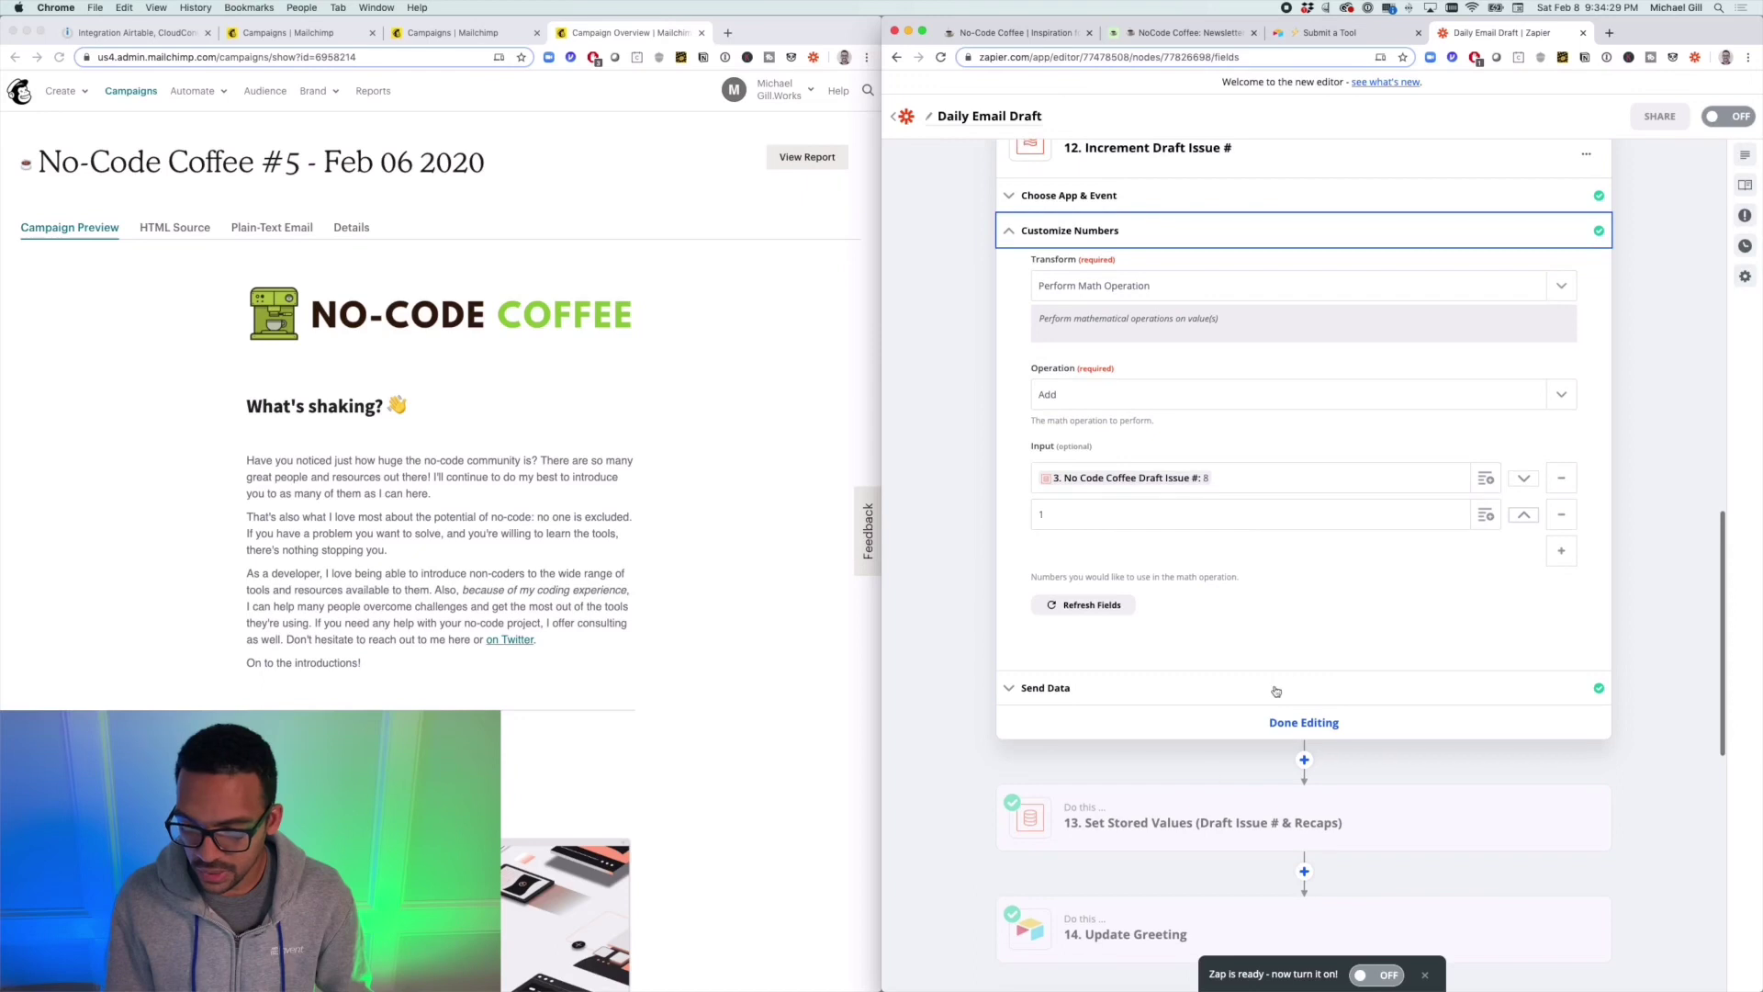
# Step: Open step 13 Set Stored Values, then check the Mailchimp draft's This Week You Met daily entries
pyautogui.click(1215, 808)
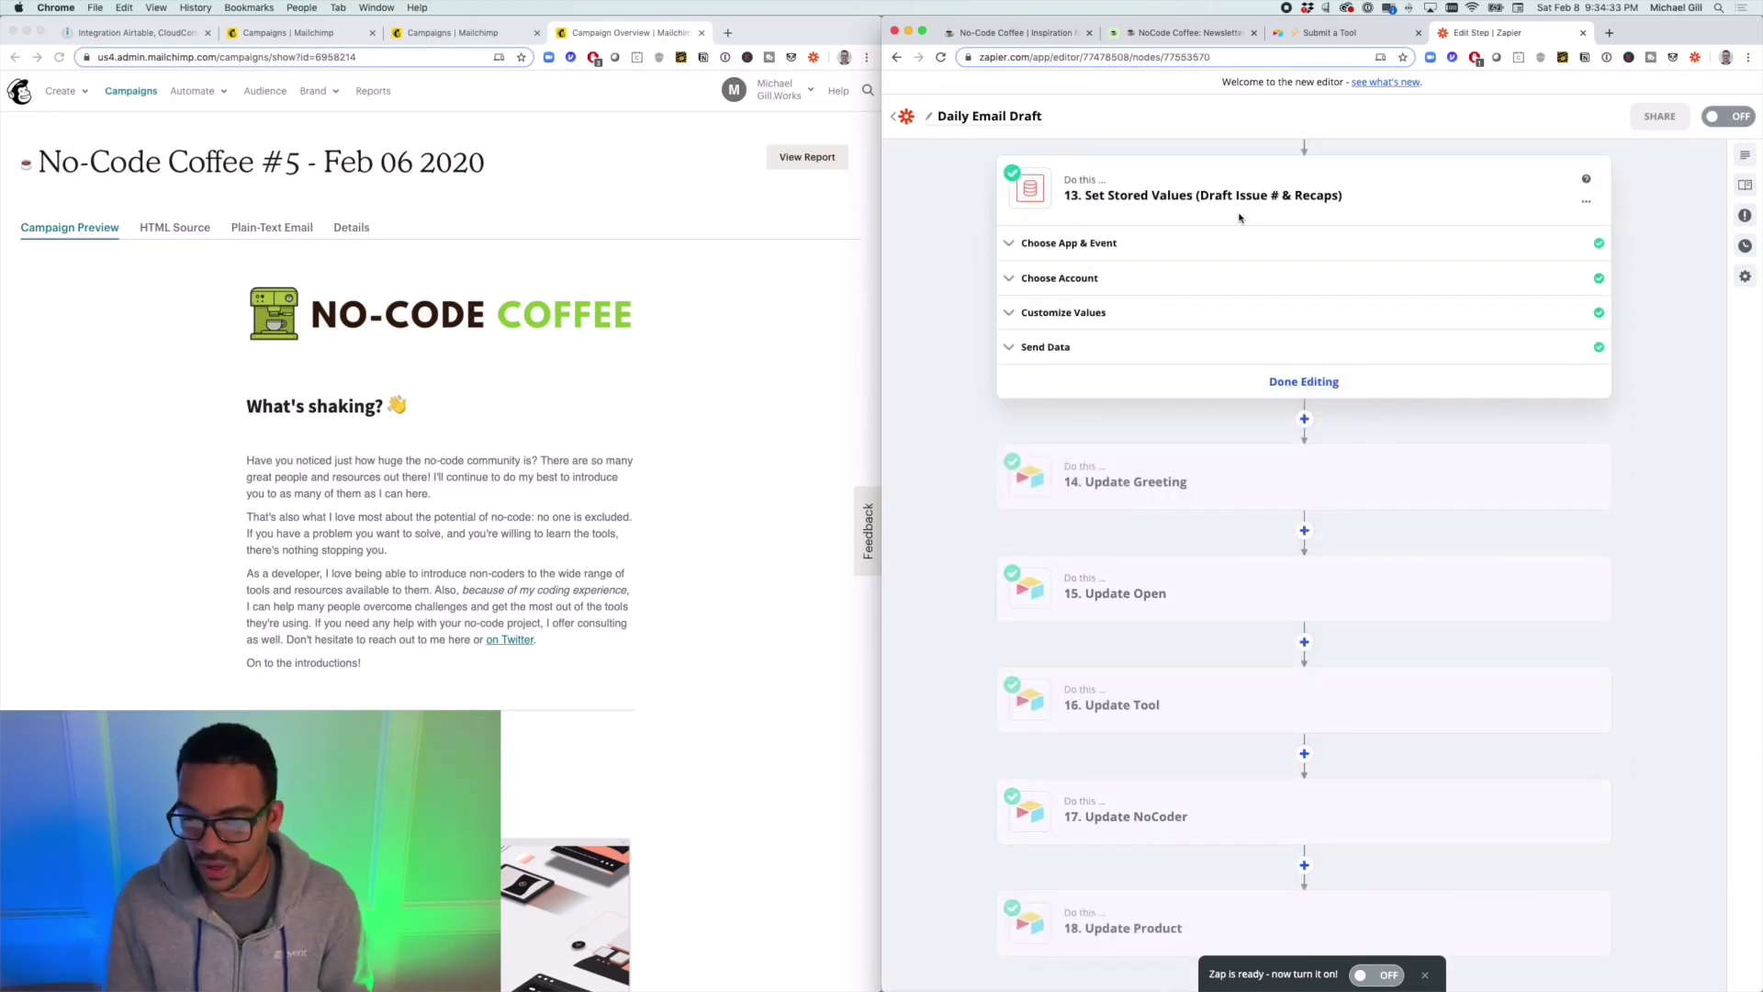
pyautogui.click(814, 273)
pyautogui.scroll(-15, 765, 264)
pyautogui.scroll(-10, 765, 264)
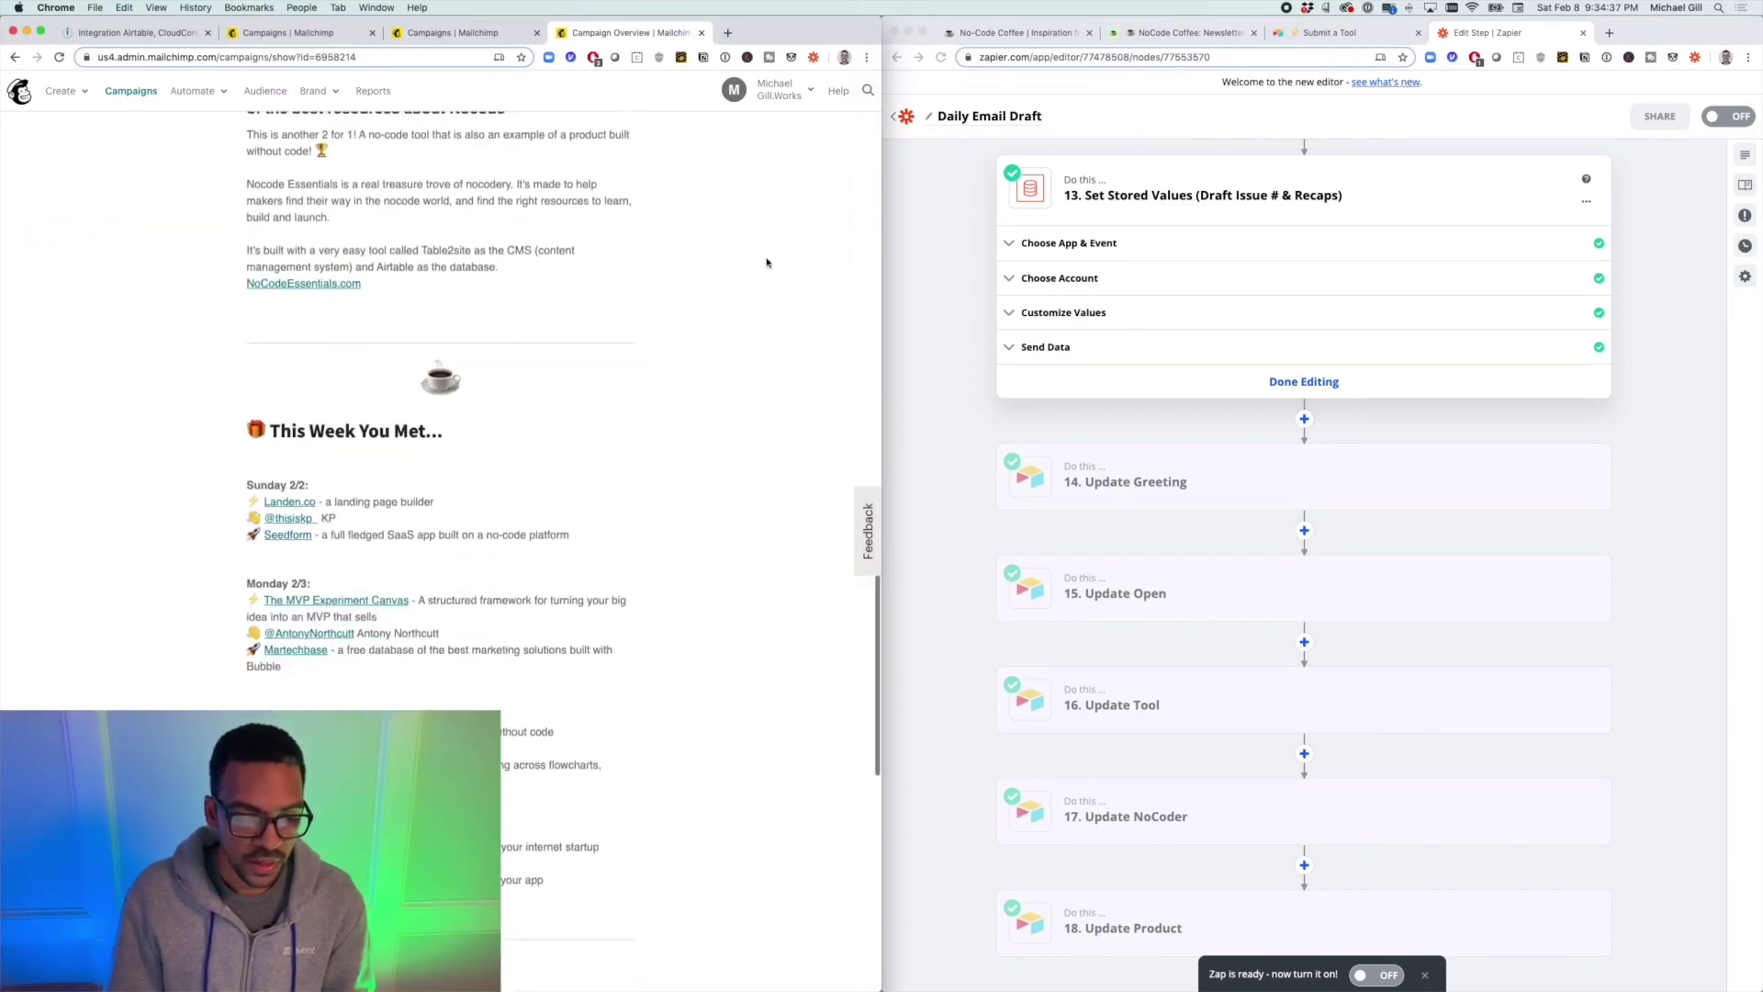
pyautogui.moveTo(266, 342); pyautogui.dragTo(629, 756)
pyautogui.click(629, 755)
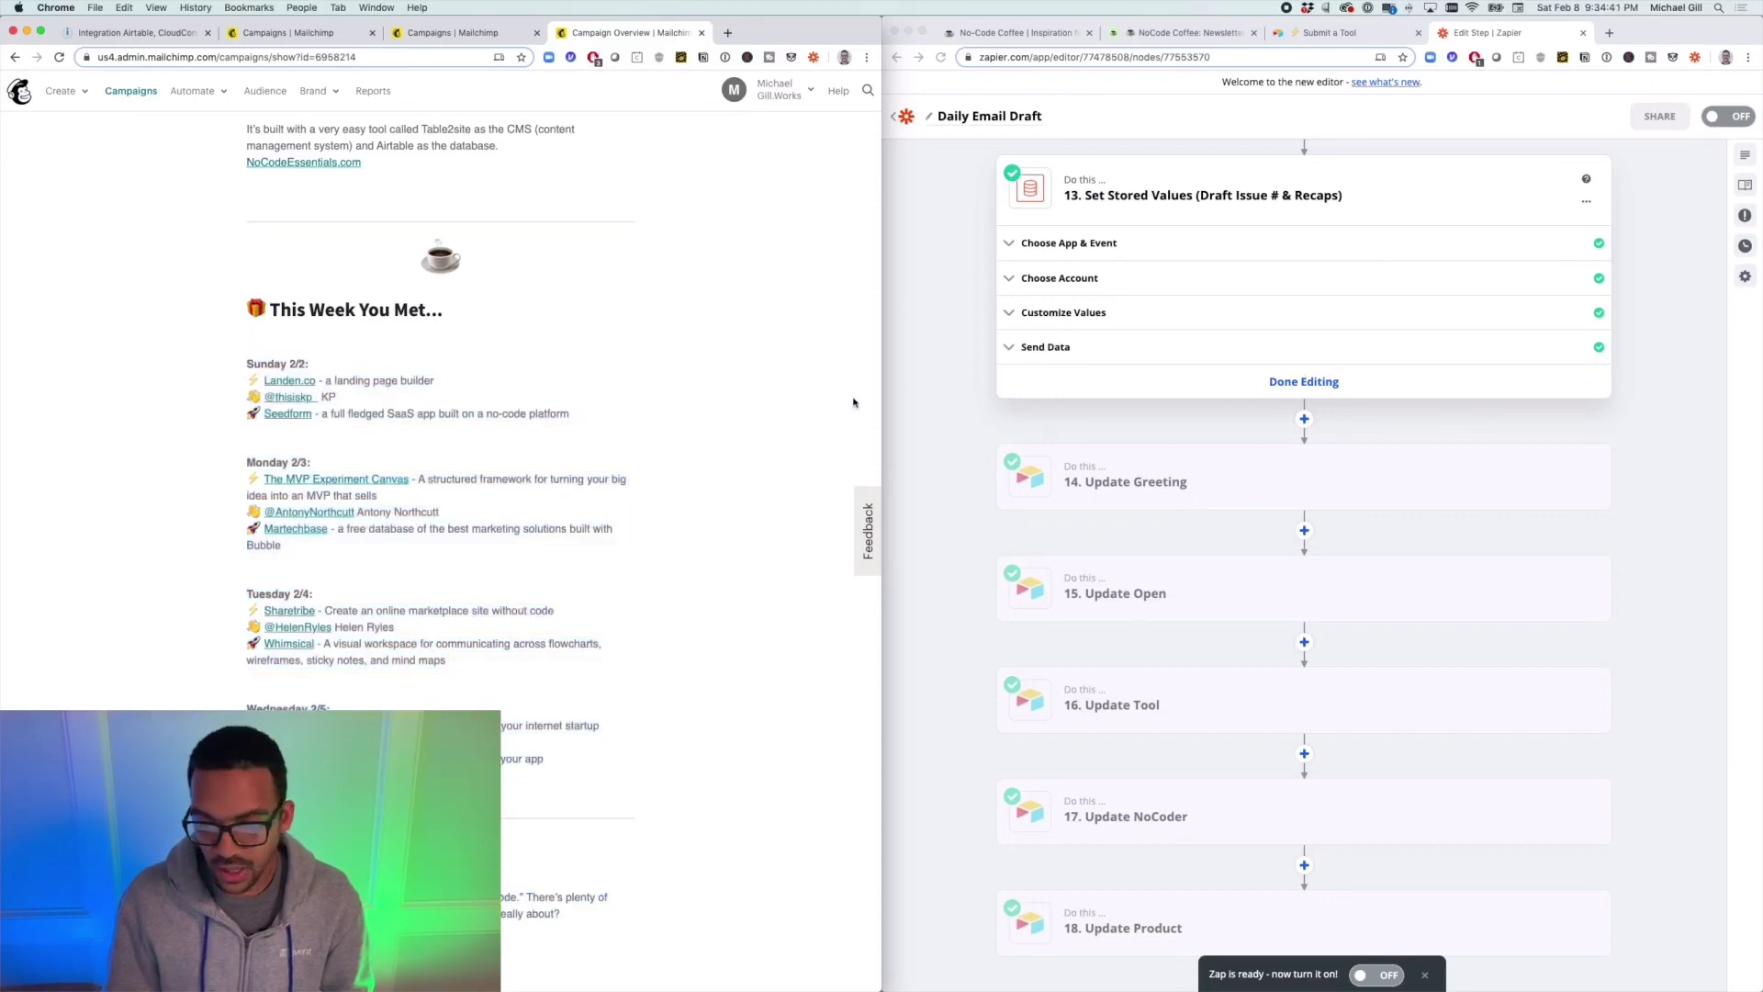
# Step: Show step 13's Storage by Zapier Set Multiple Values event and its stored keys and values
pyautogui.click(945, 361)
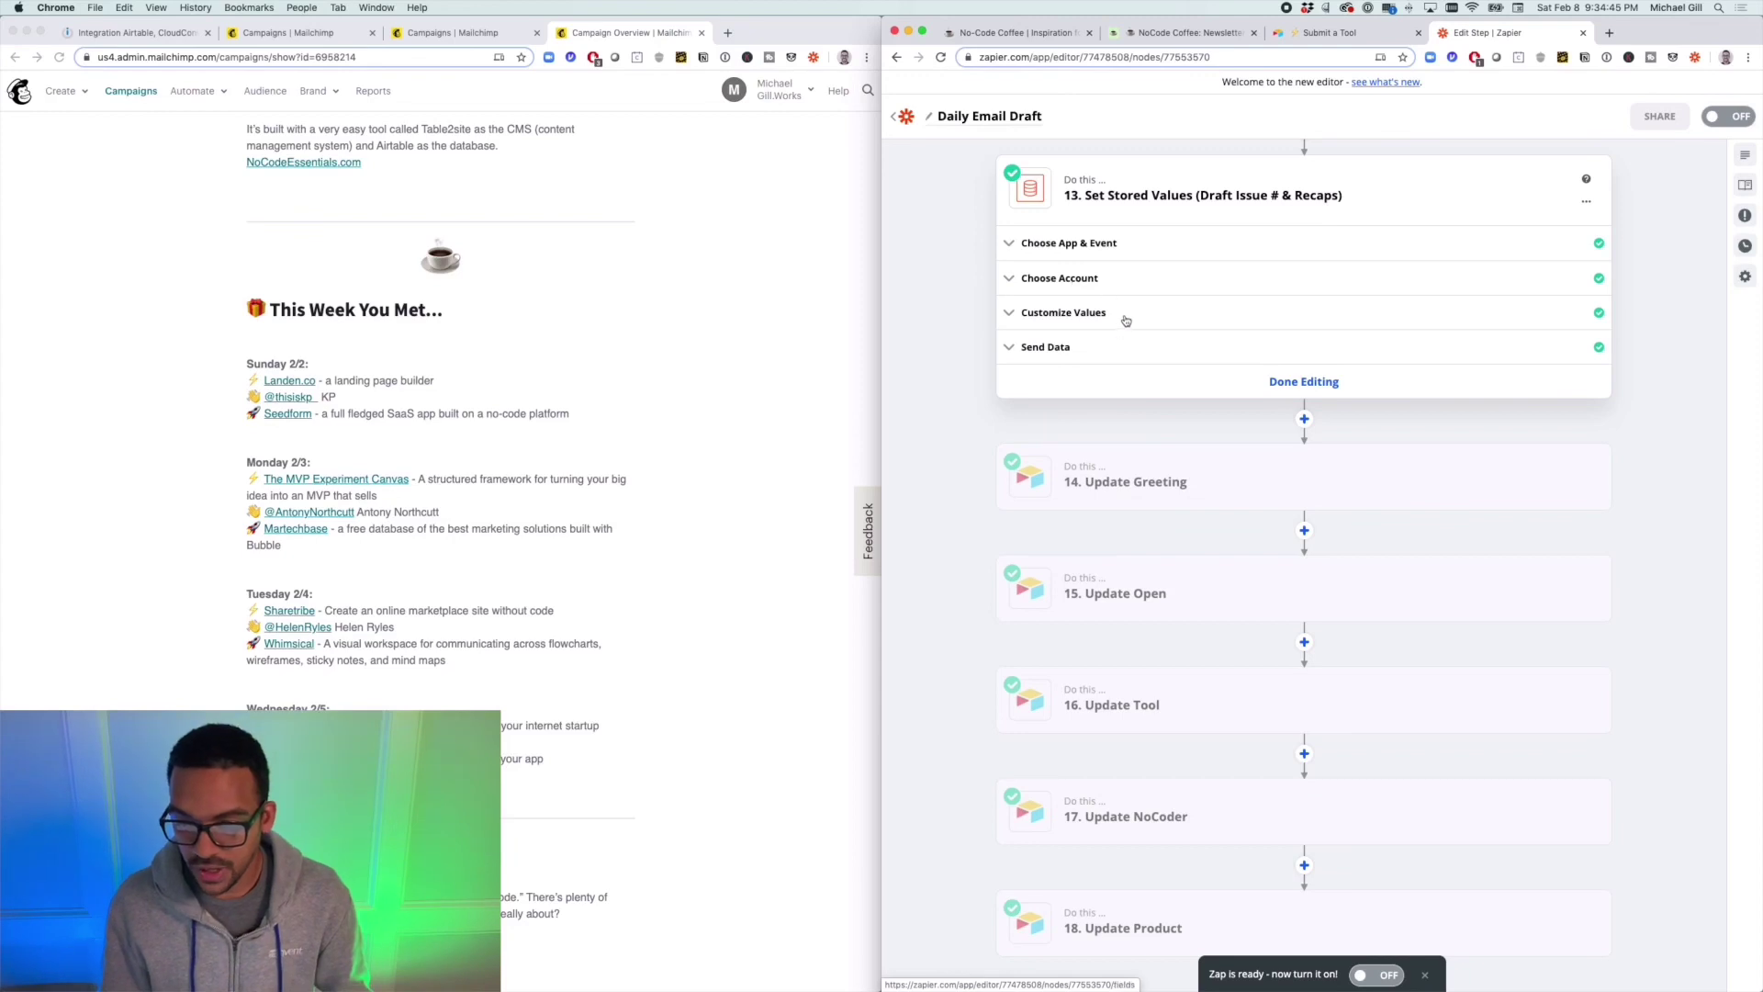
pyautogui.click(1131, 248)
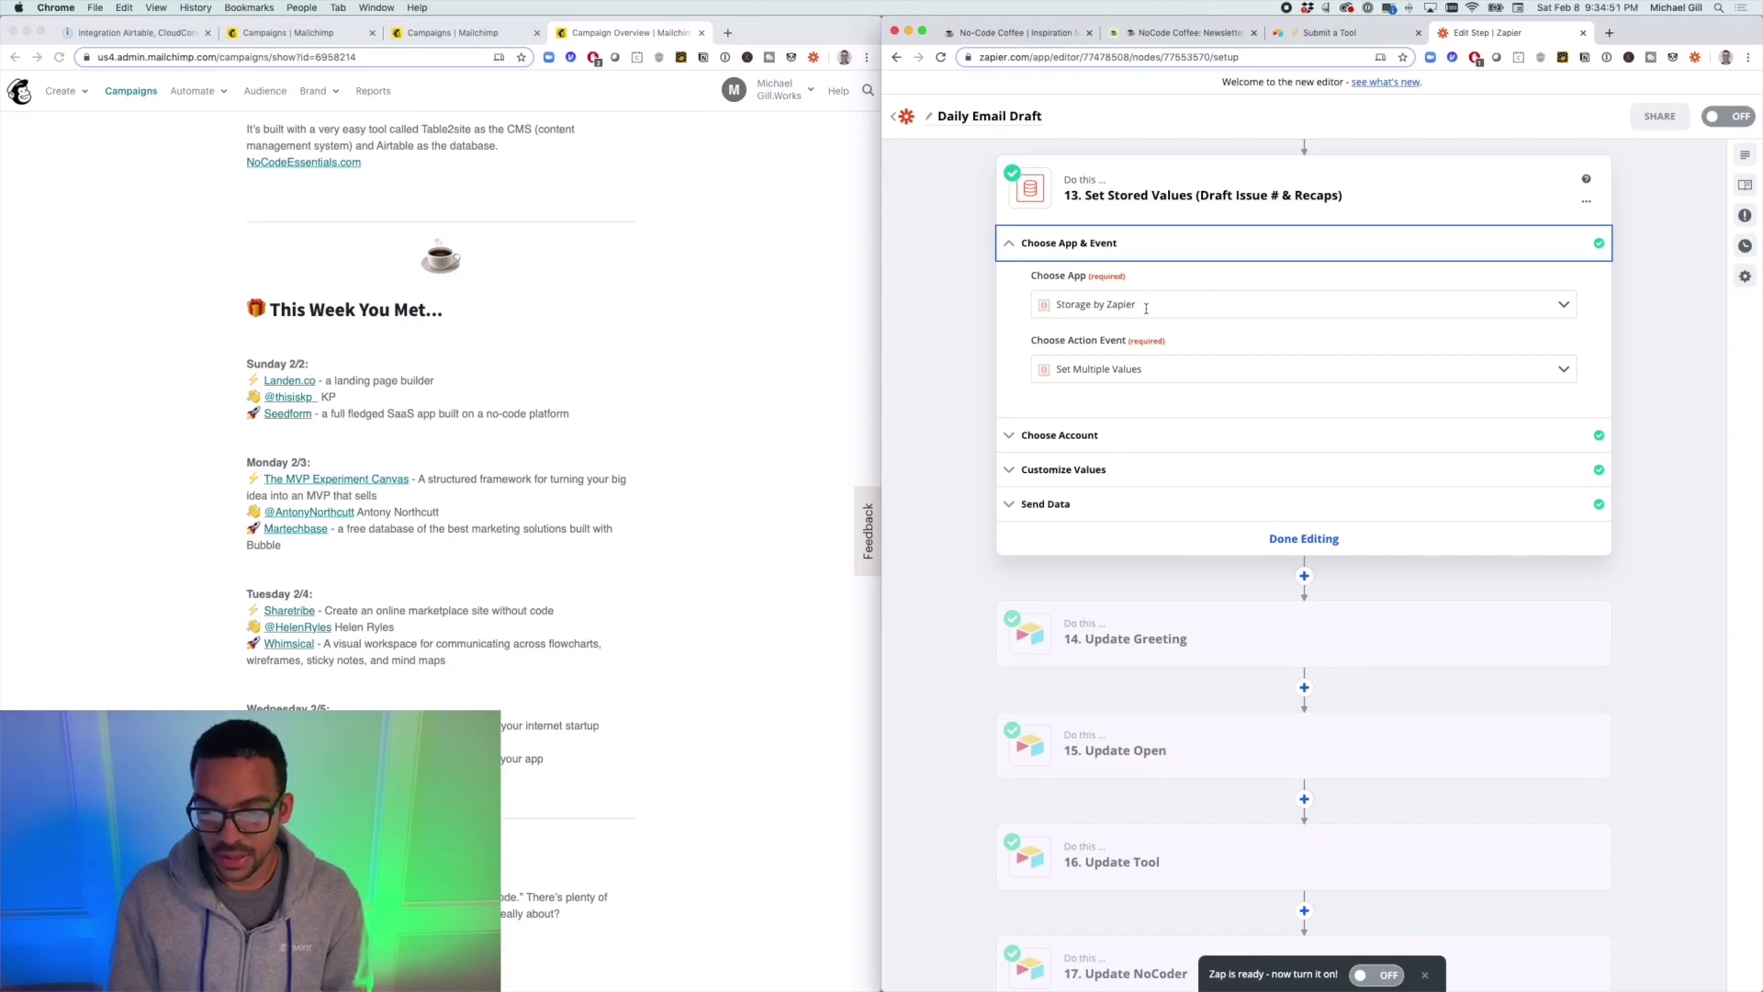
pyautogui.click(1133, 470)
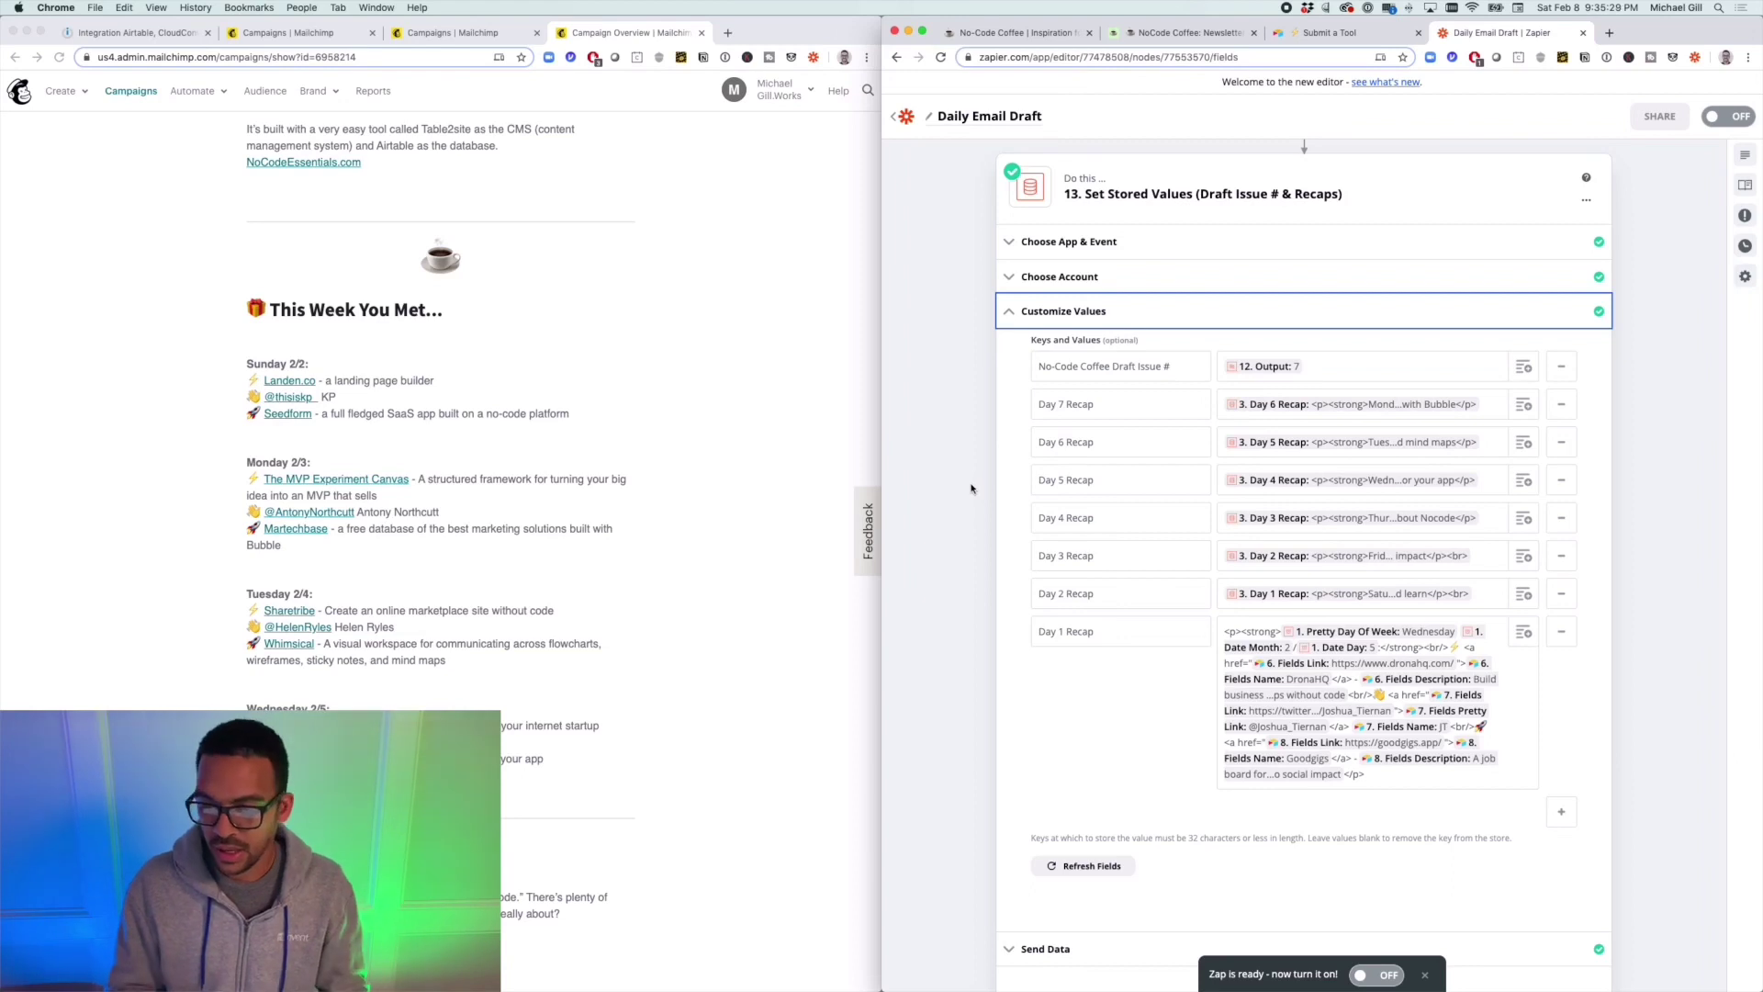
# Step: Inspect step 13's Day 1 Recap value among the stored issue number and Day 1–7 recaps
pyautogui.scroll(-1, 979, 486)
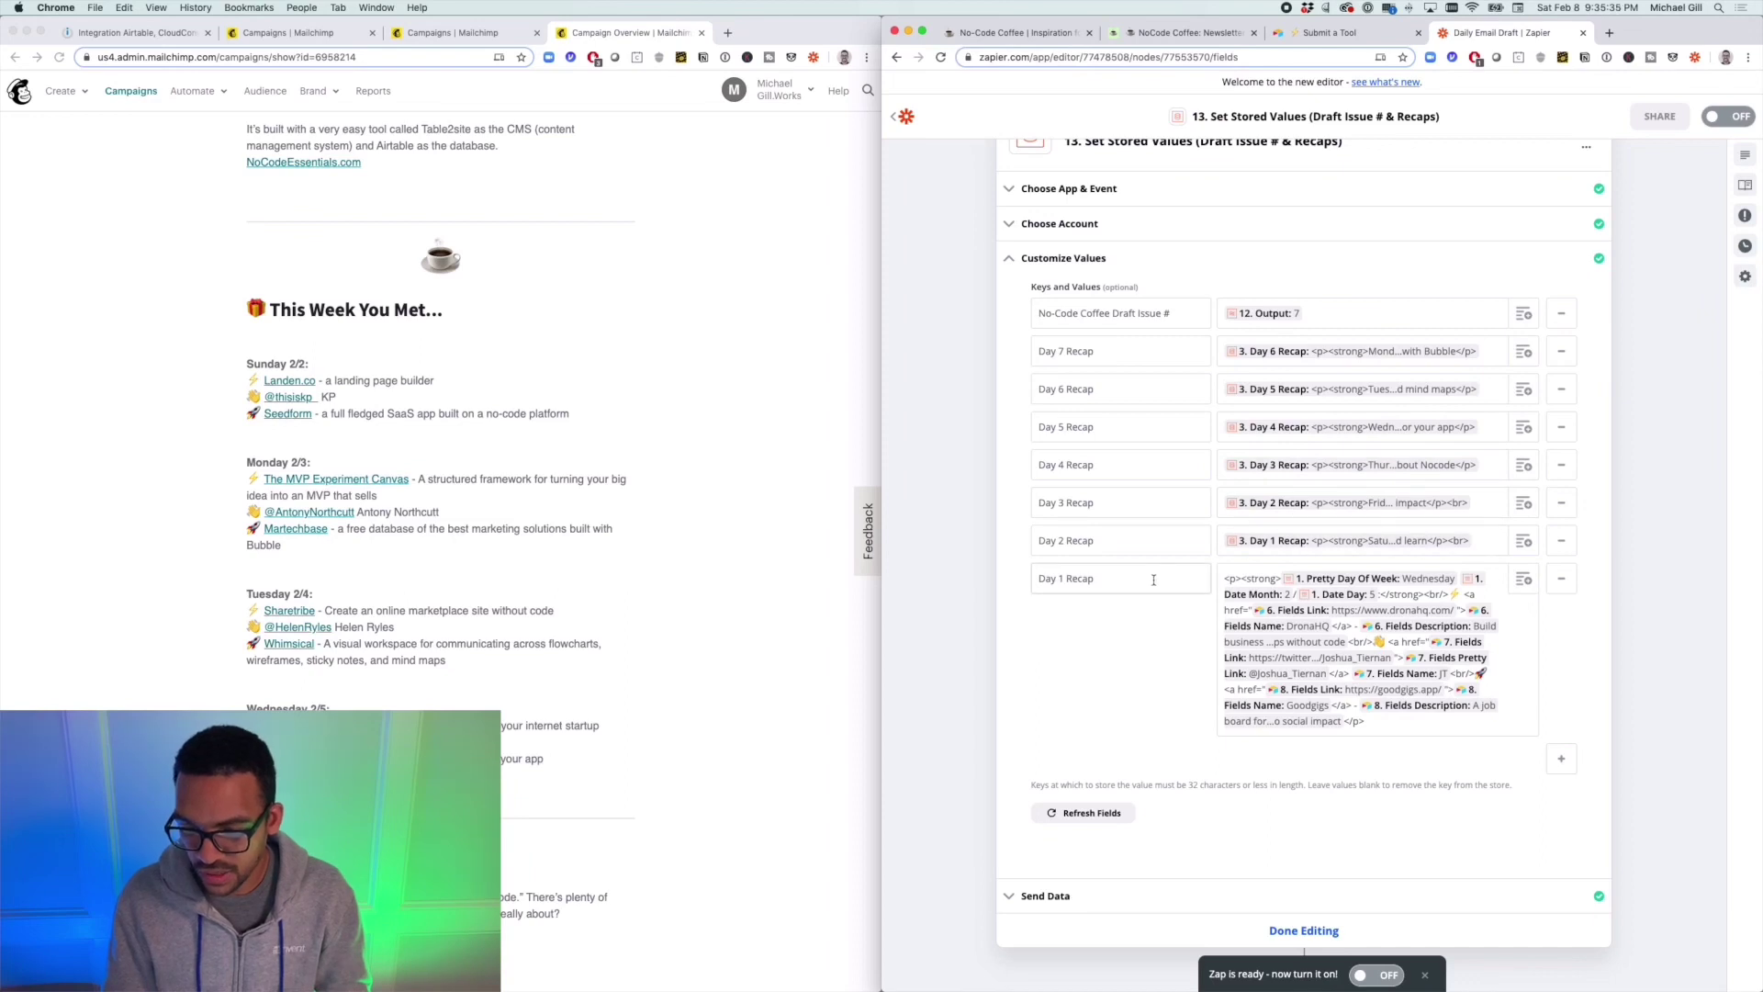
pyautogui.click(1228, 598)
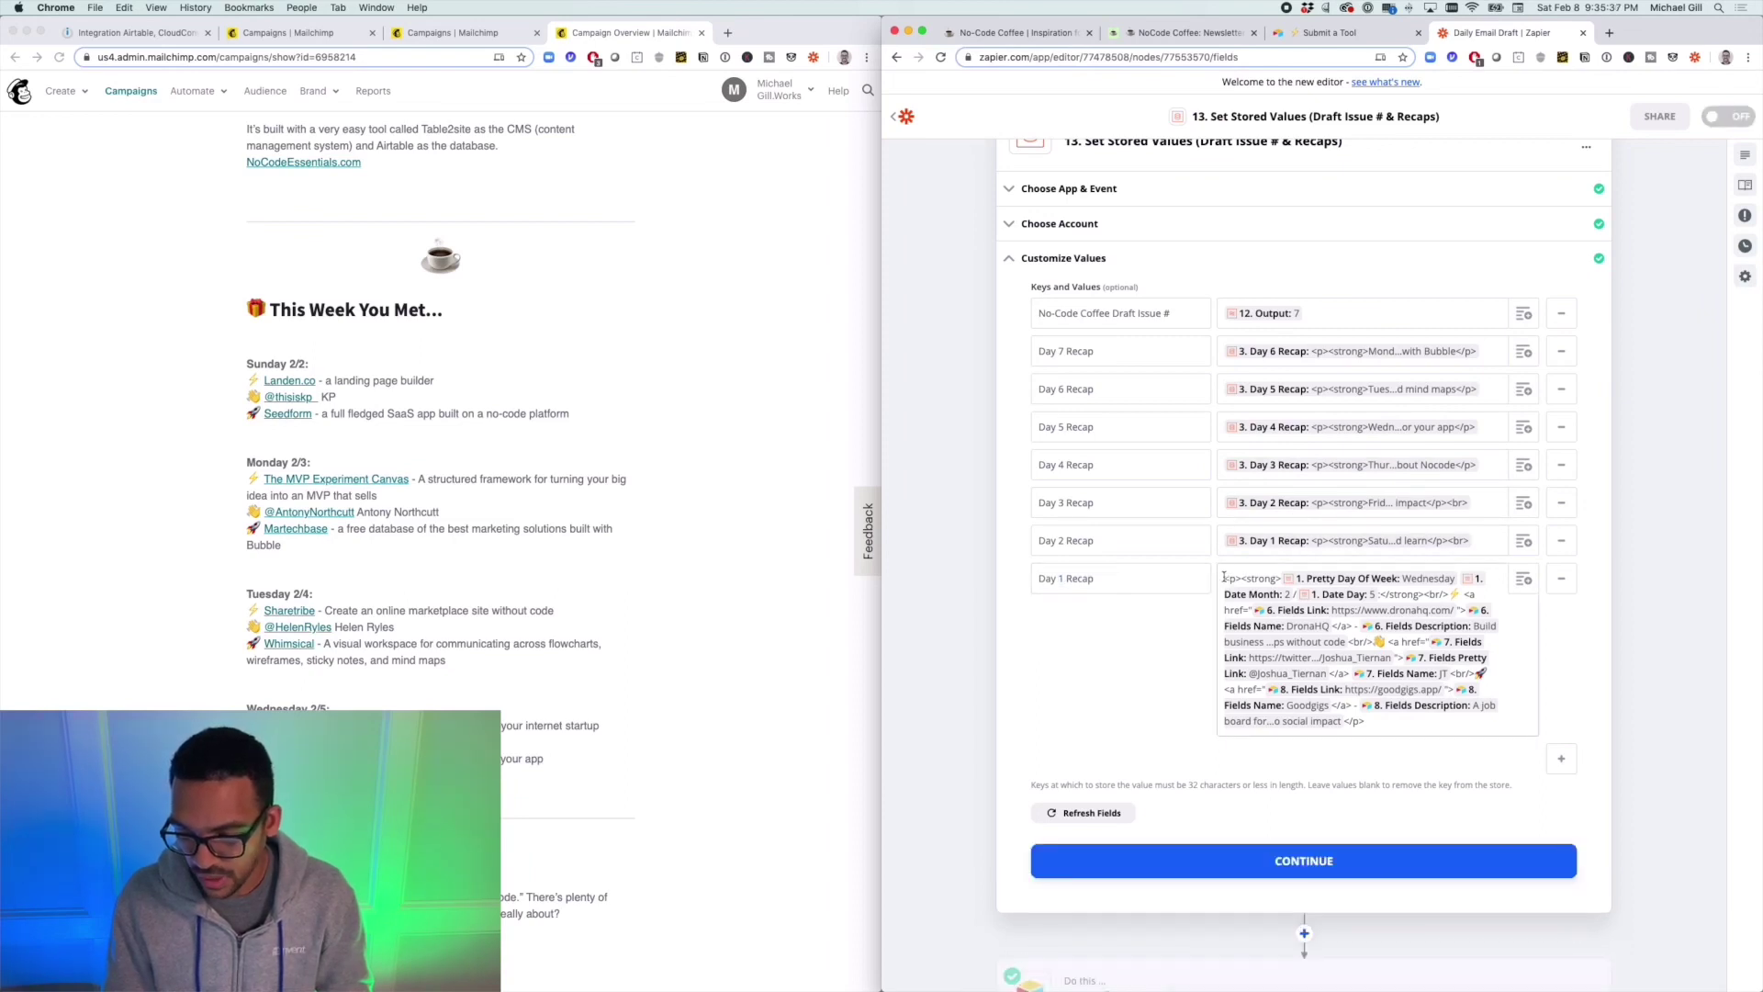
pyautogui.moveTo(1224, 577); pyautogui.dragTo(1434, 722)
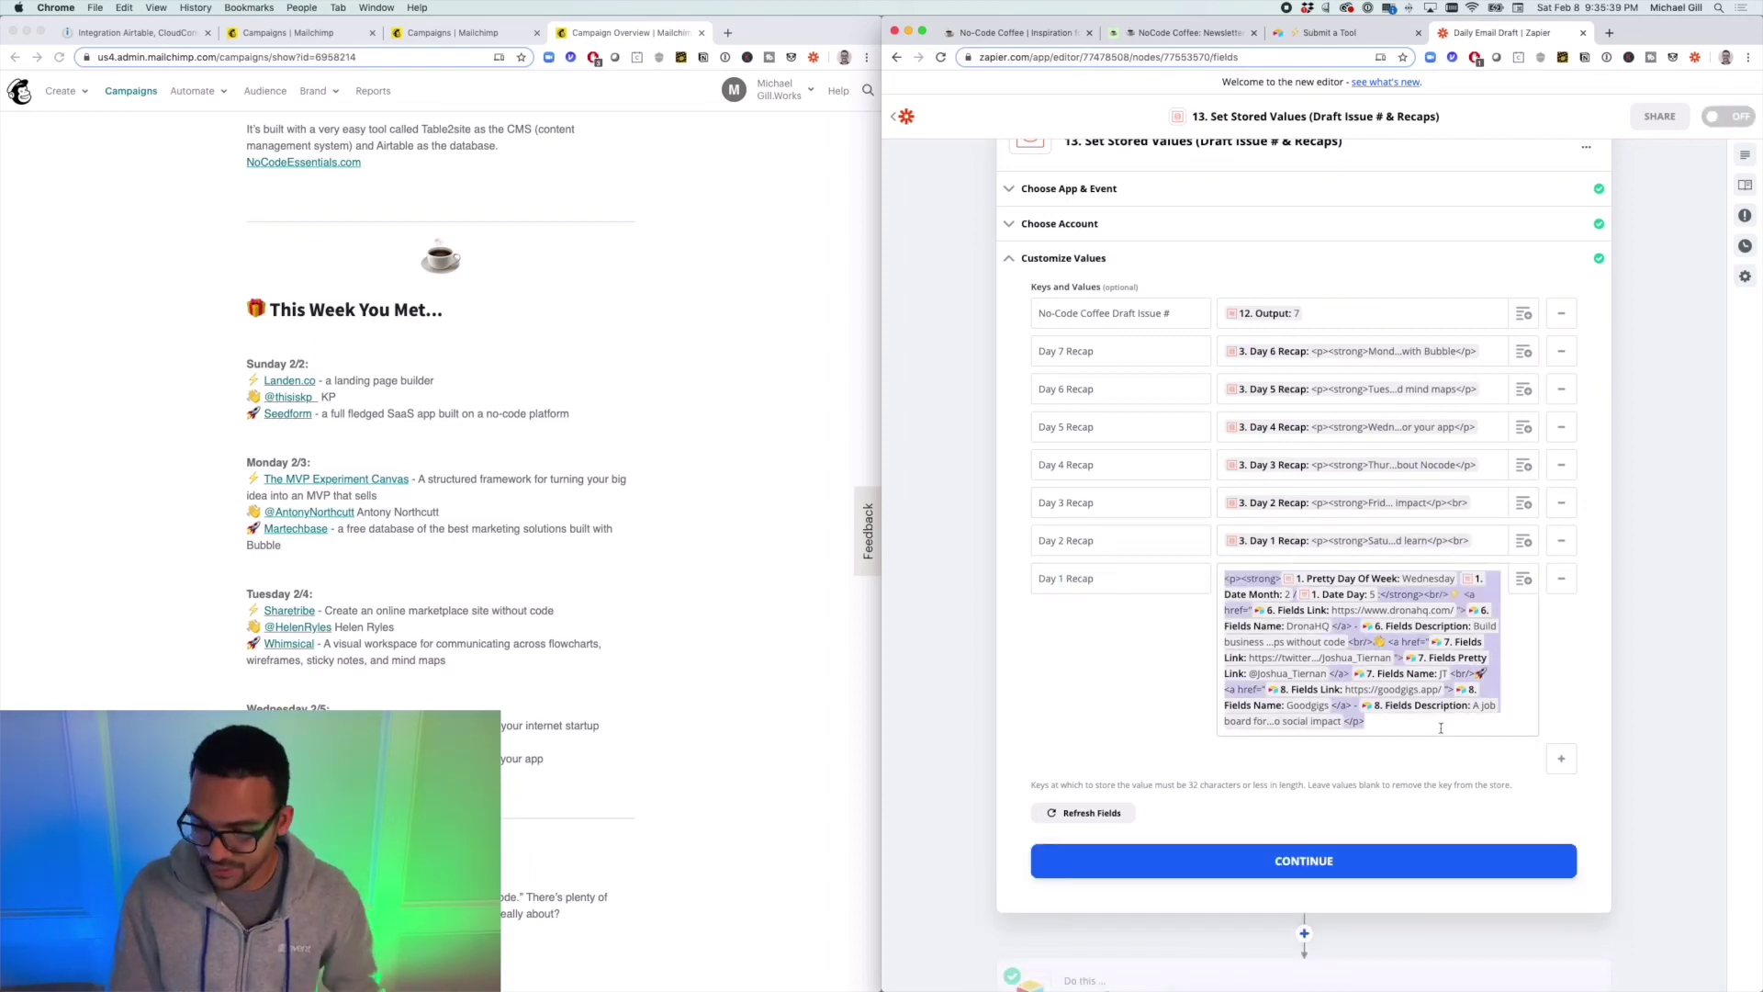
pyautogui.click(1450, 724)
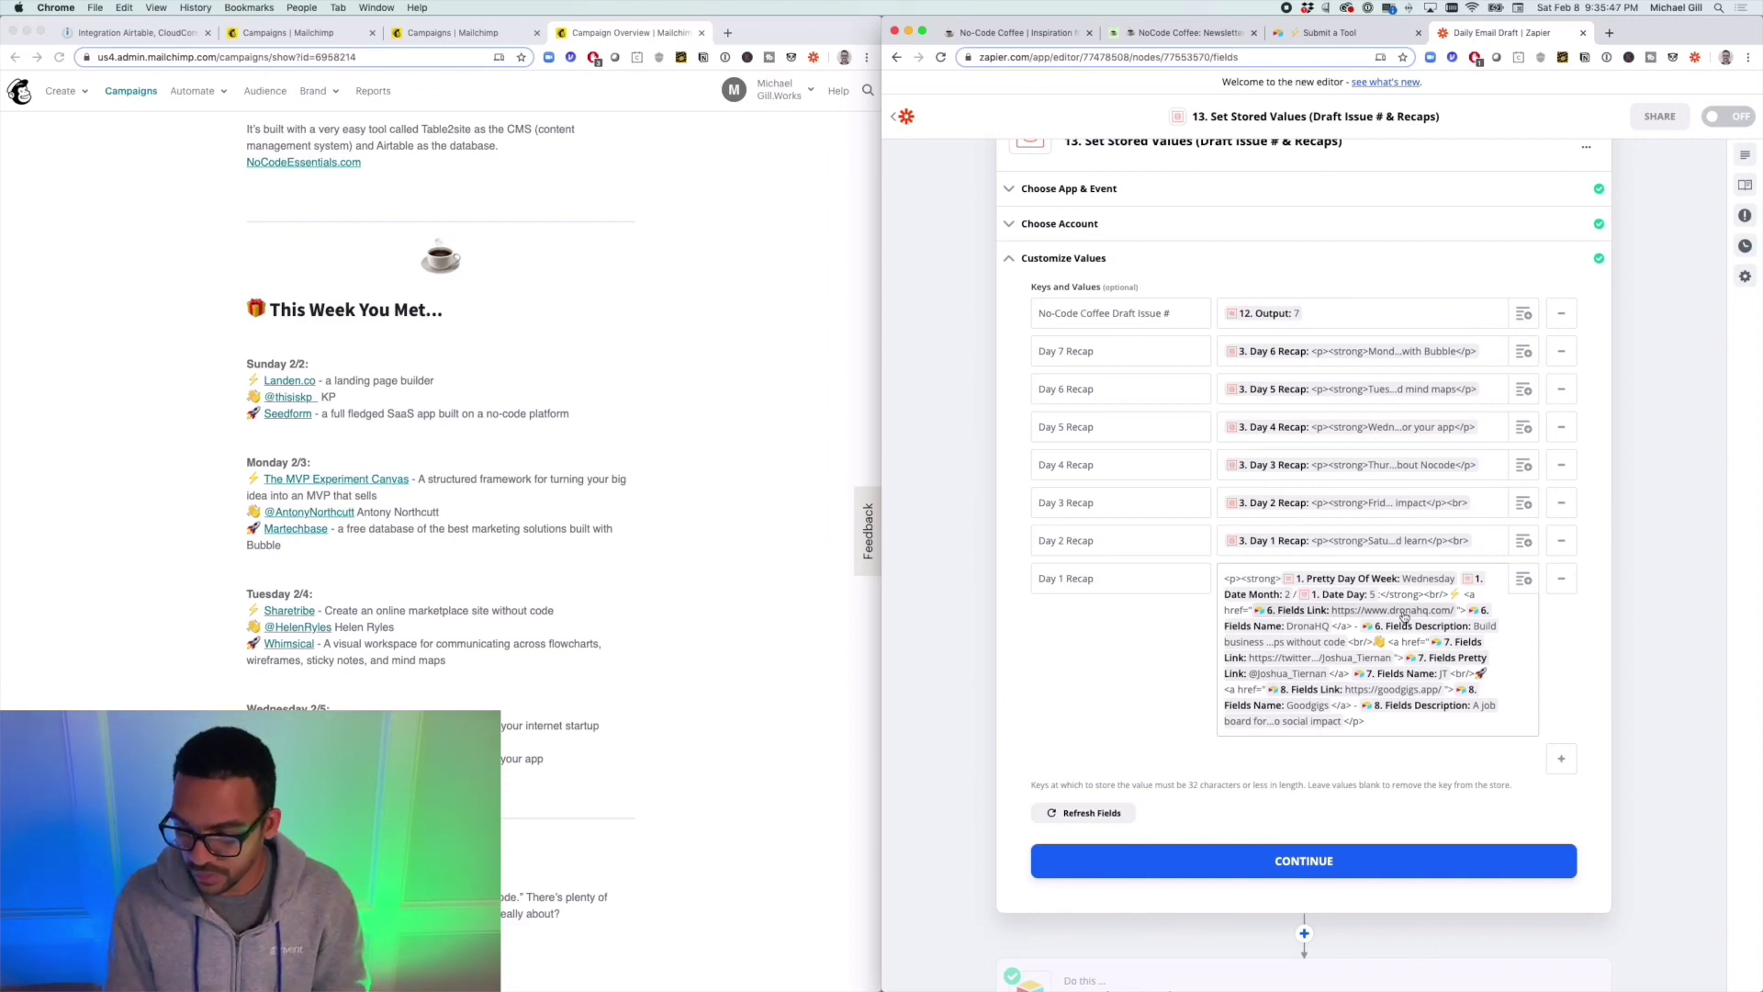
pyautogui.scroll(-2, 1386, 698)
# Step: Finish step 13 and move on to step 14, Update Greeting
pyautogui.click(1373, 818)
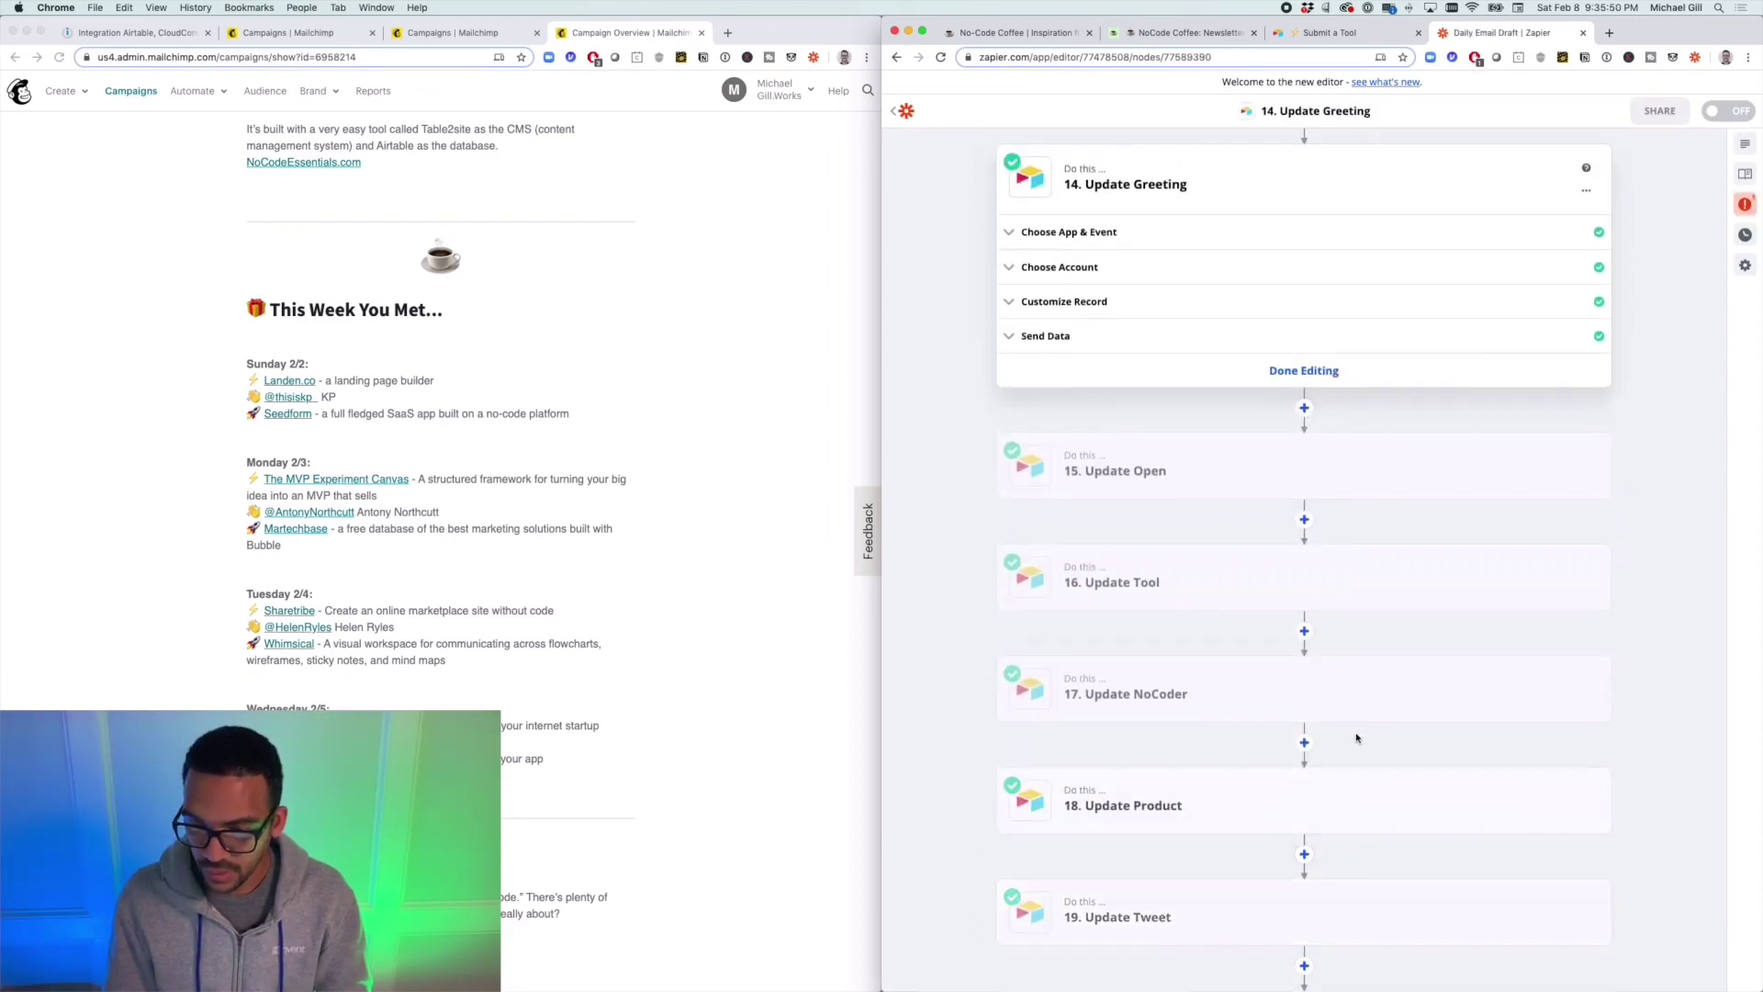
pyautogui.scroll(-3, 1162, 390)
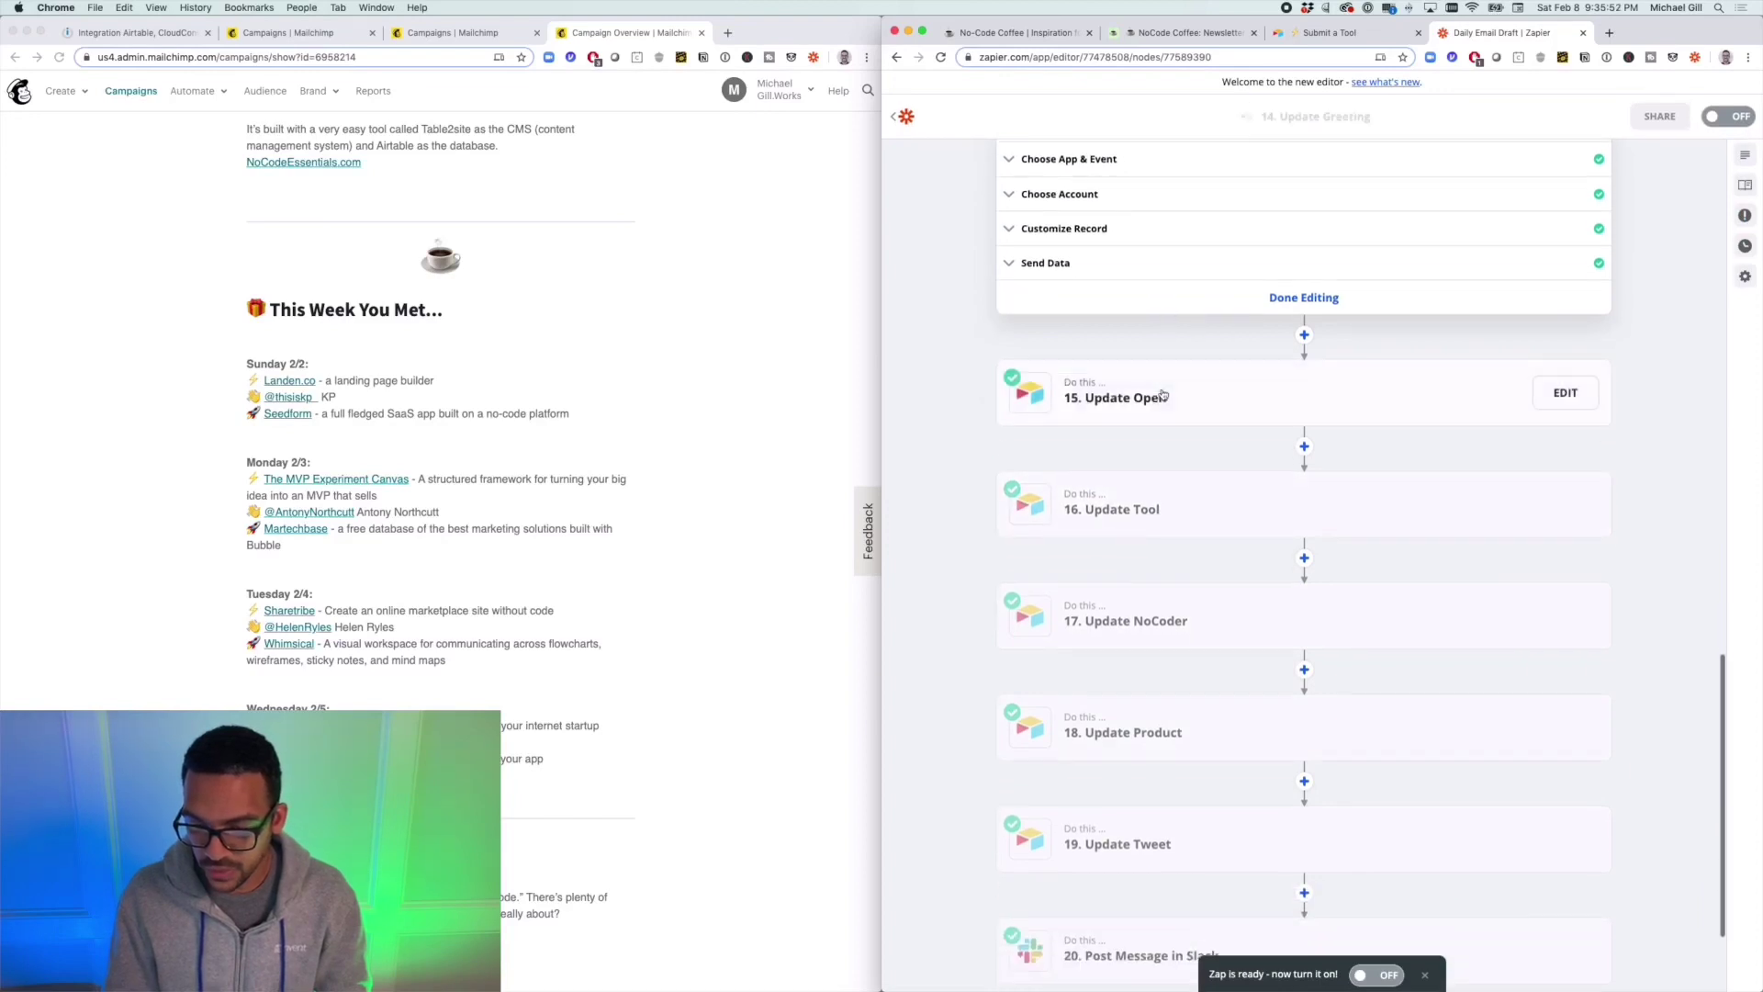
pyautogui.scroll(3, 1235, 720)
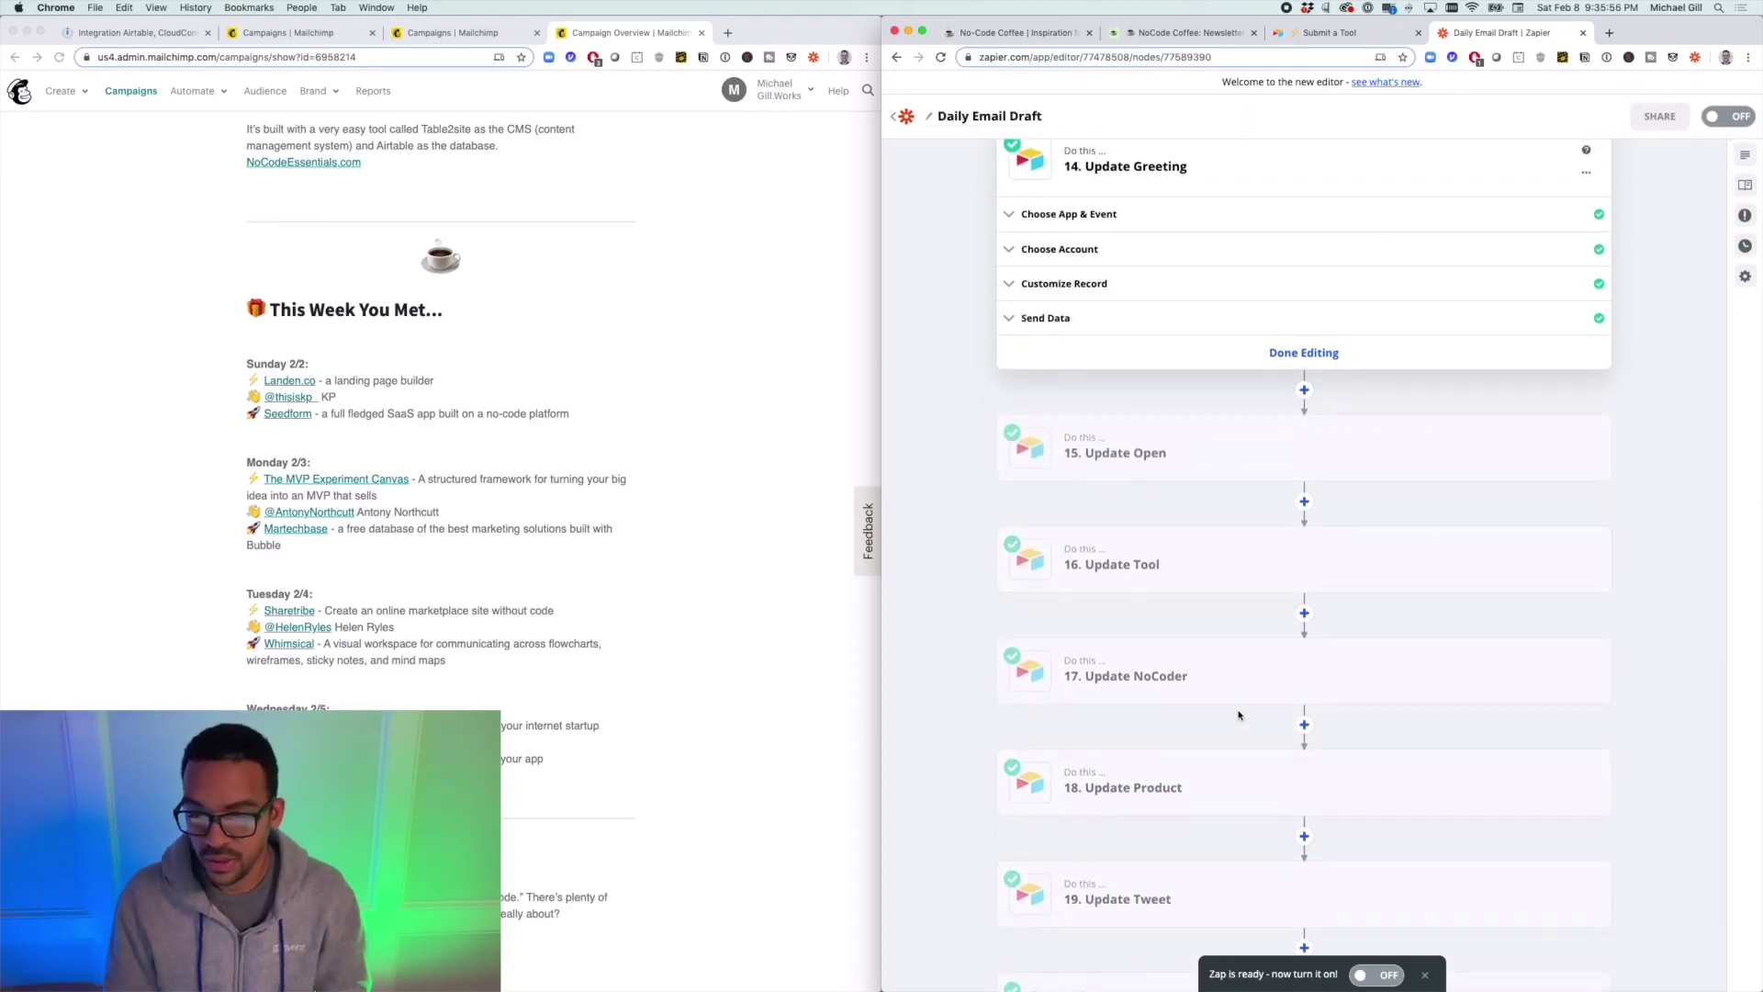
pyautogui.scroll(1, 1241, 634)
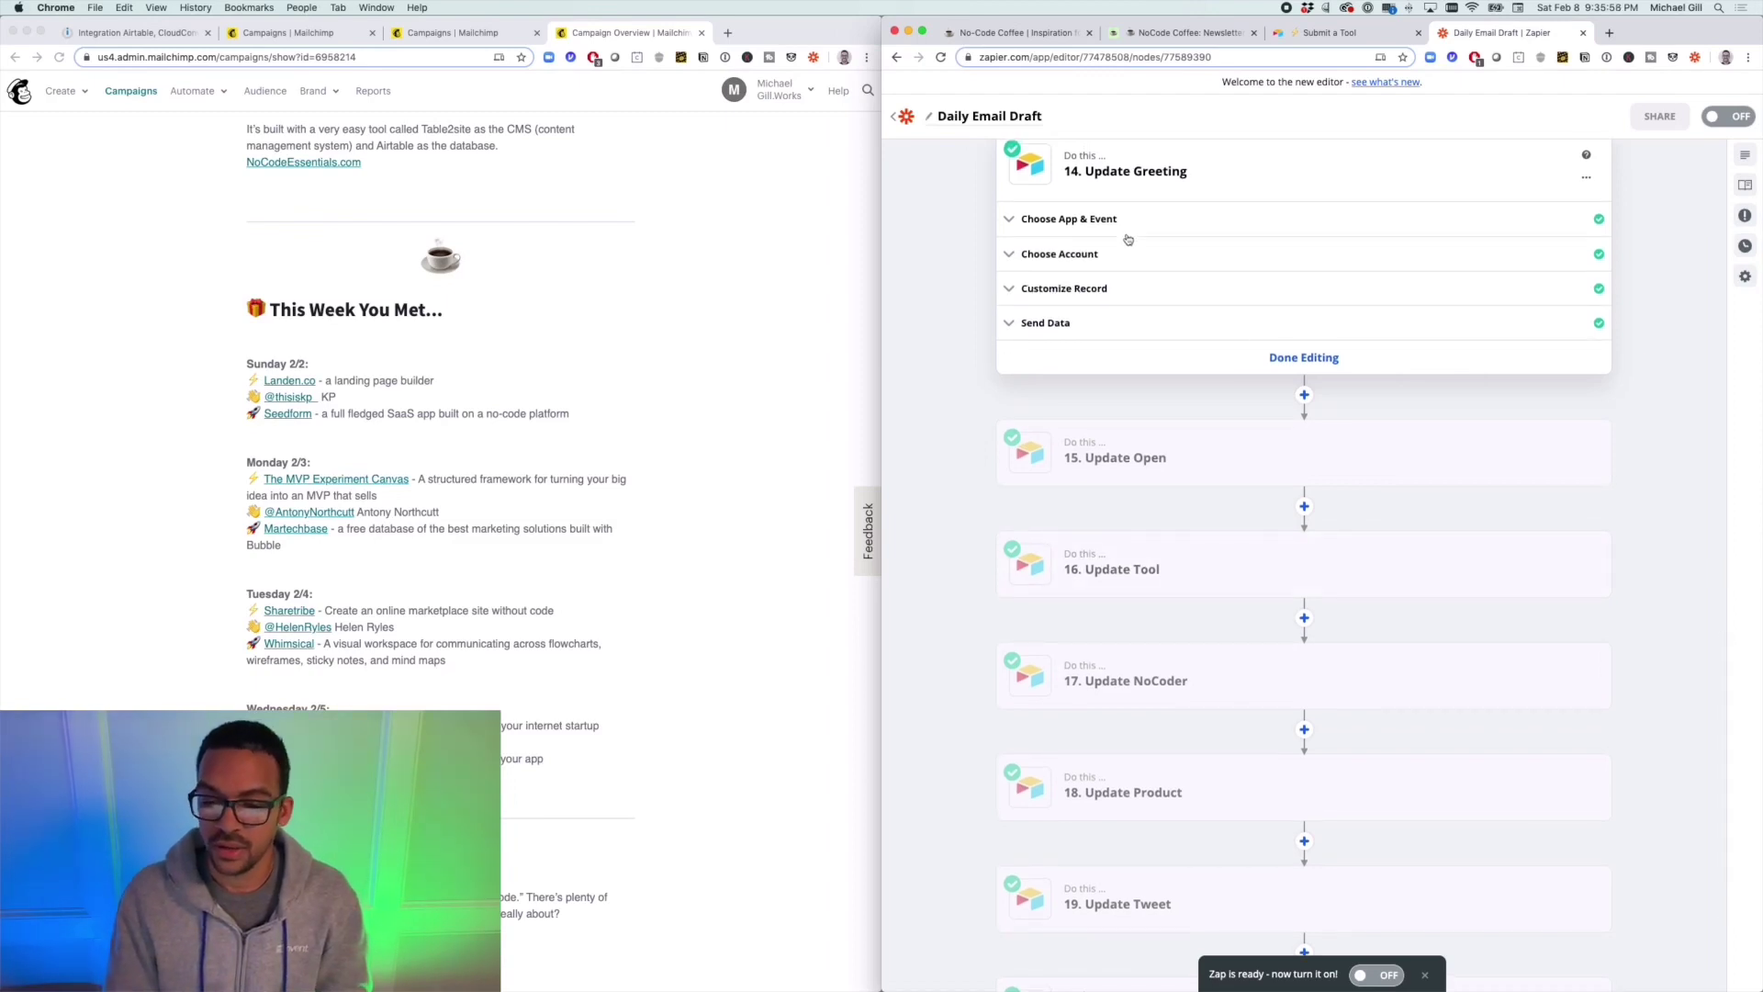
# Step: Check step 14's Record ID, Date Served and Status Served fields, then scroll to steps 15–20
pyautogui.click(1153, 289)
pyautogui.scroll(-4, 1162, 428)
pyautogui.scroll(-5, 1162, 428)
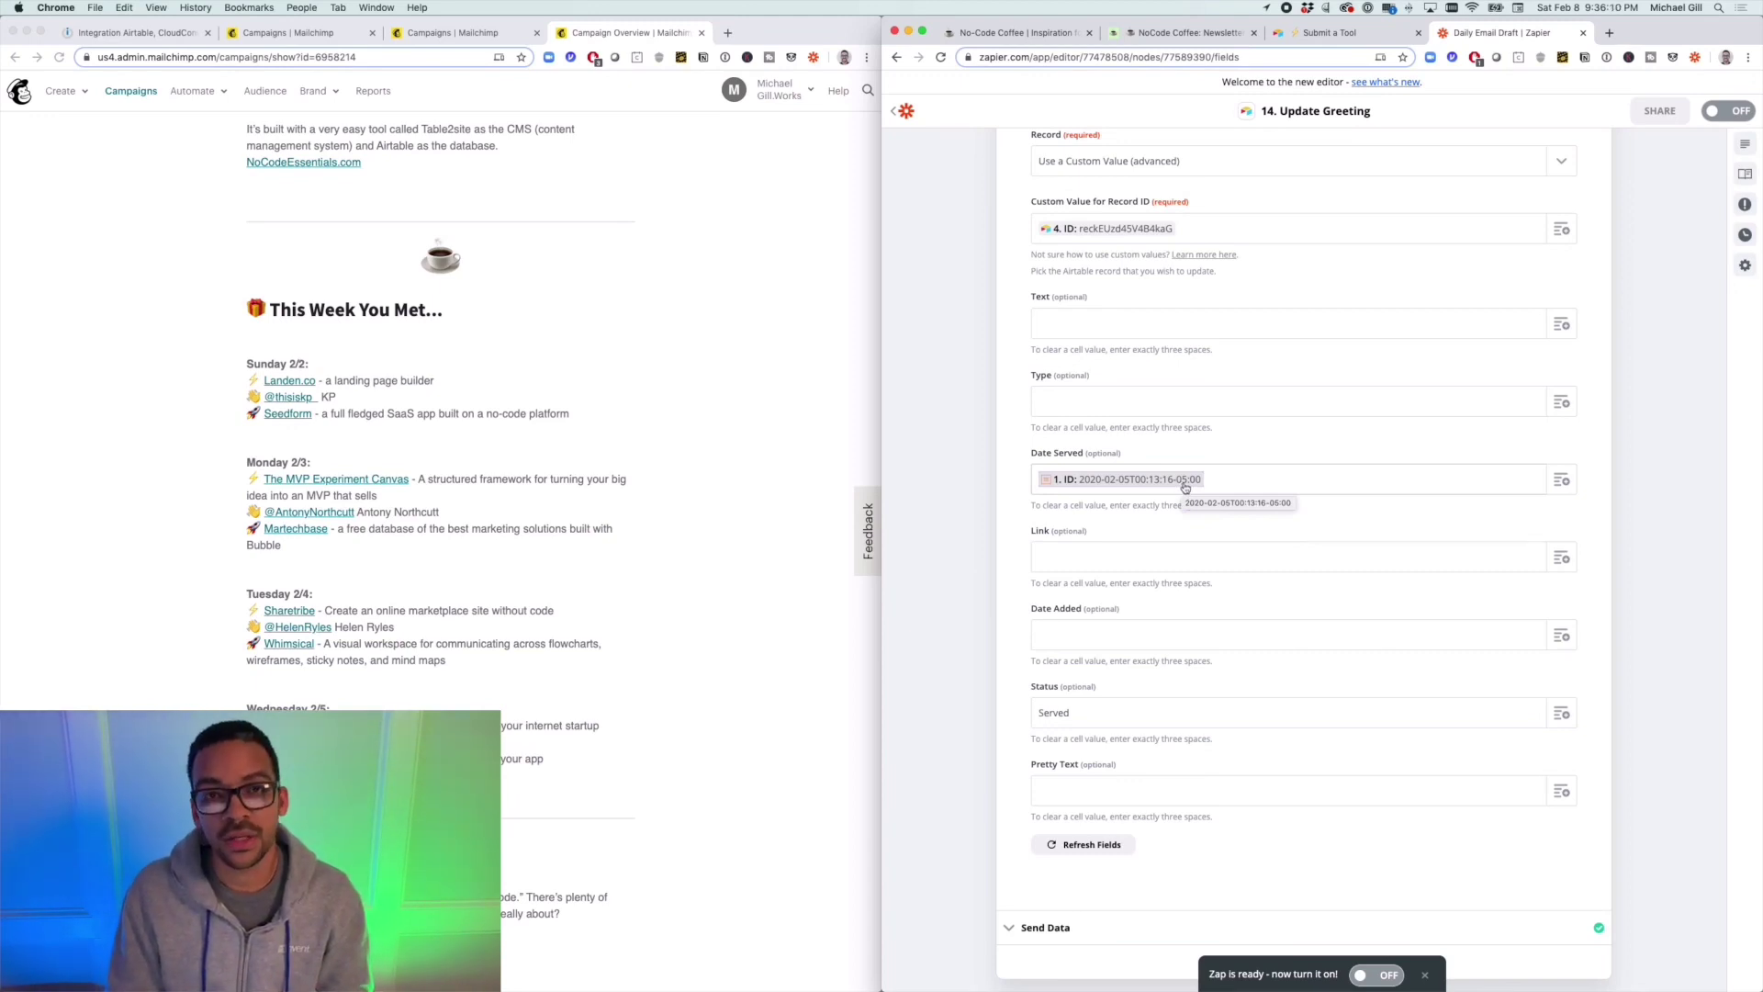
pyautogui.scroll(-1, 1186, 551)
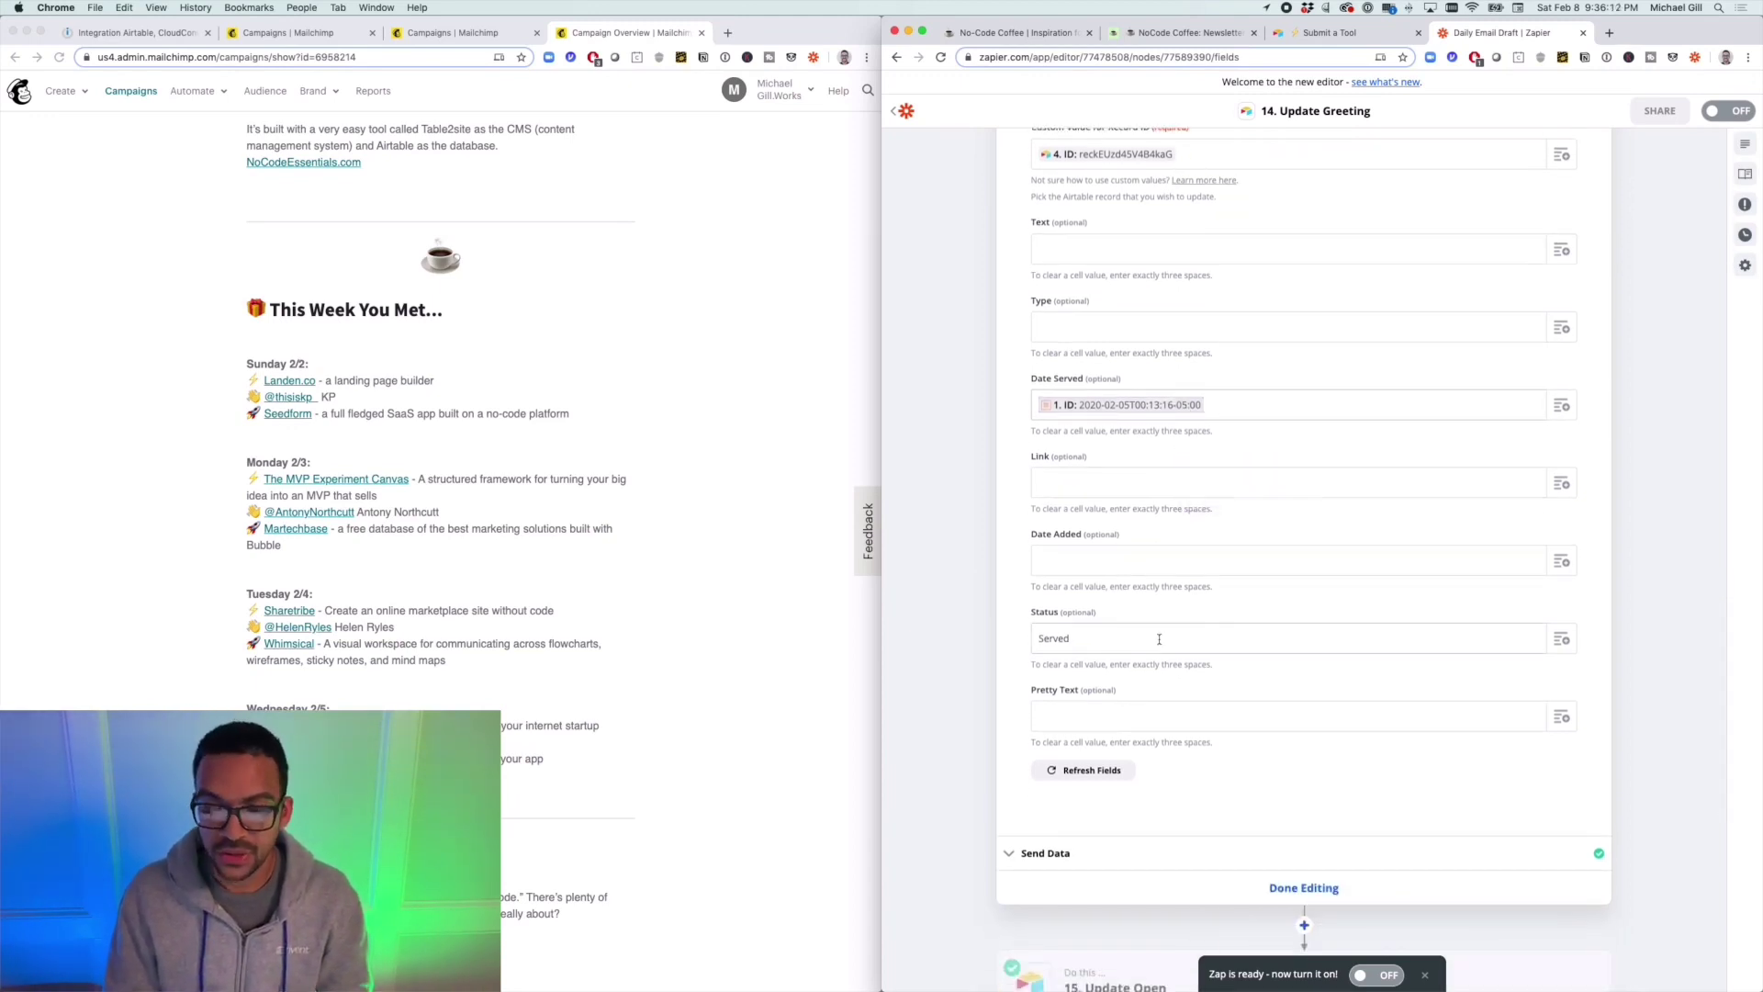
pyautogui.moveTo(1083, 639); pyautogui.dragTo(1004, 643)
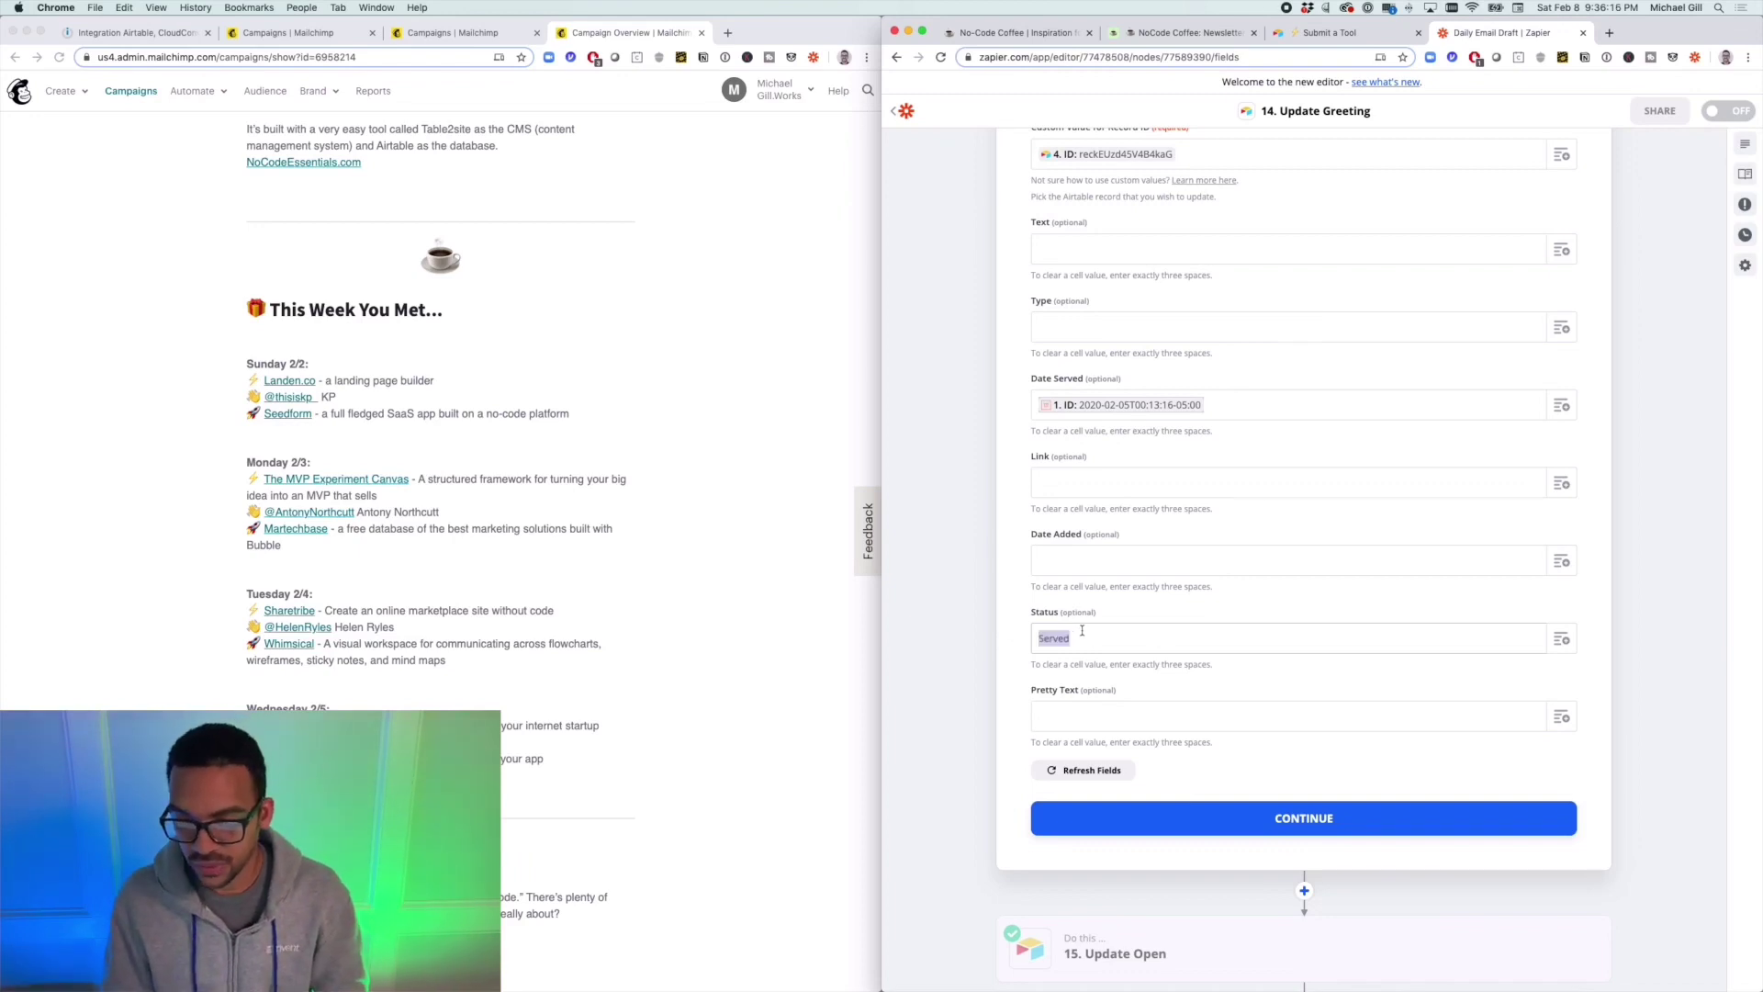
pyautogui.scroll(-6, 1128, 639)
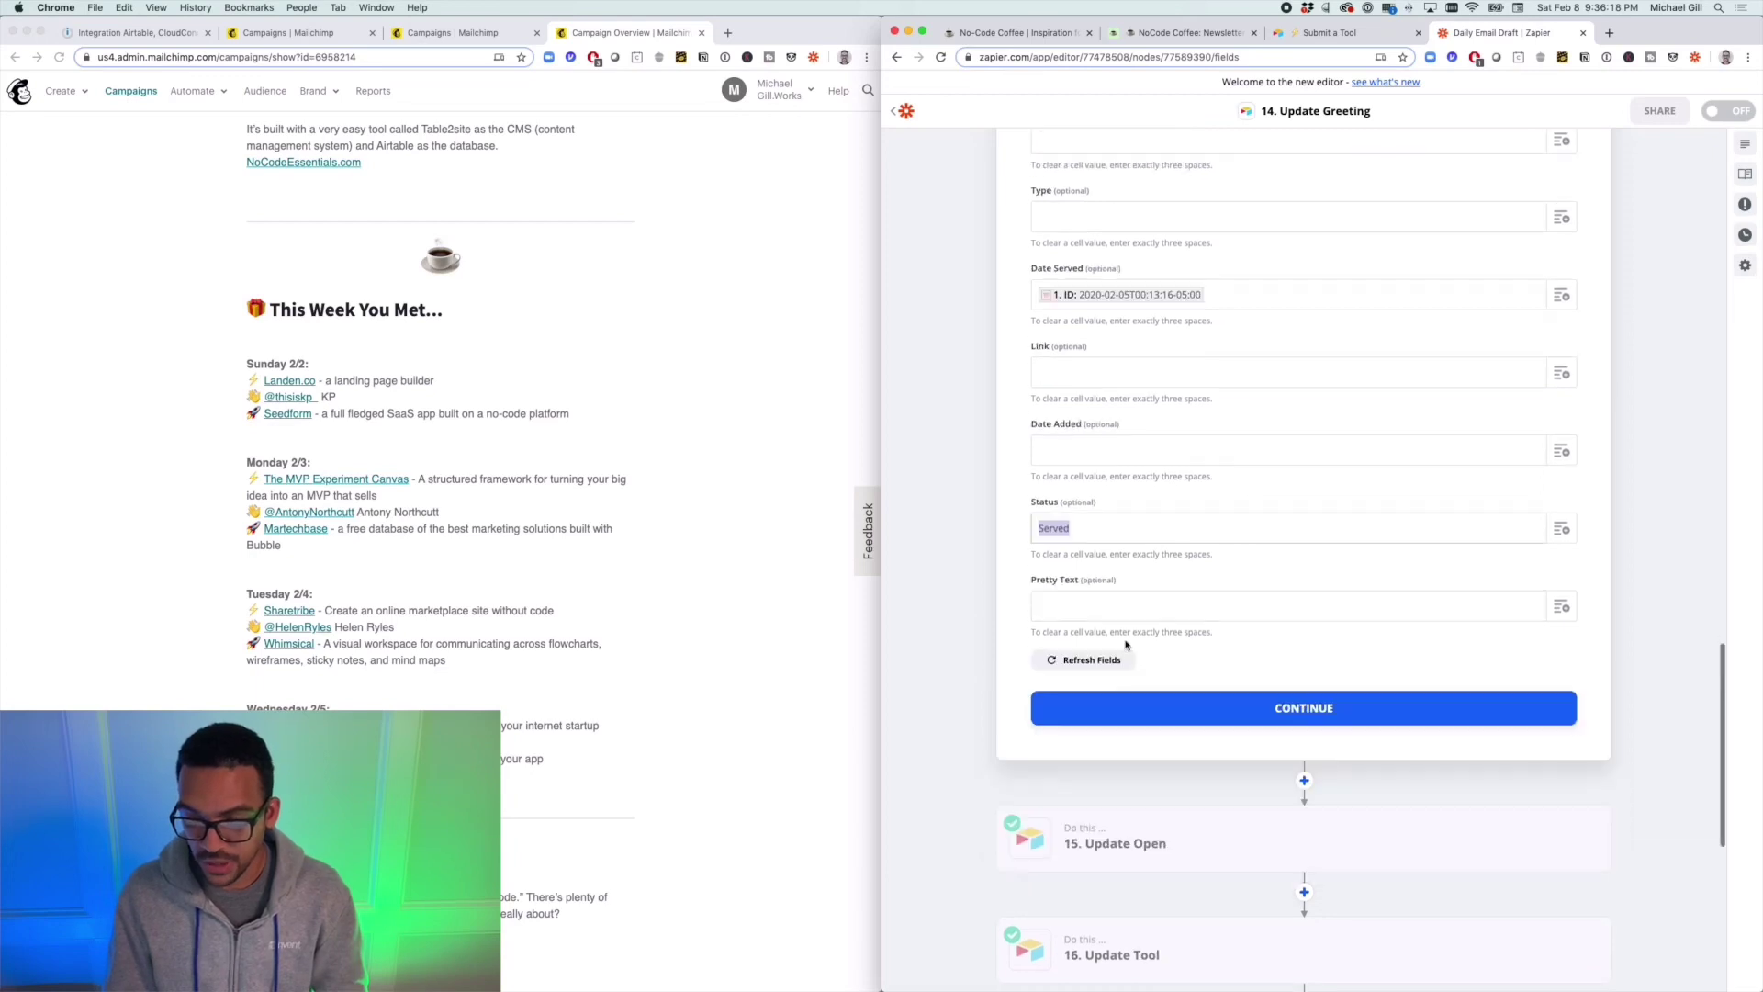
pyautogui.scroll(-2, 1140, 380)
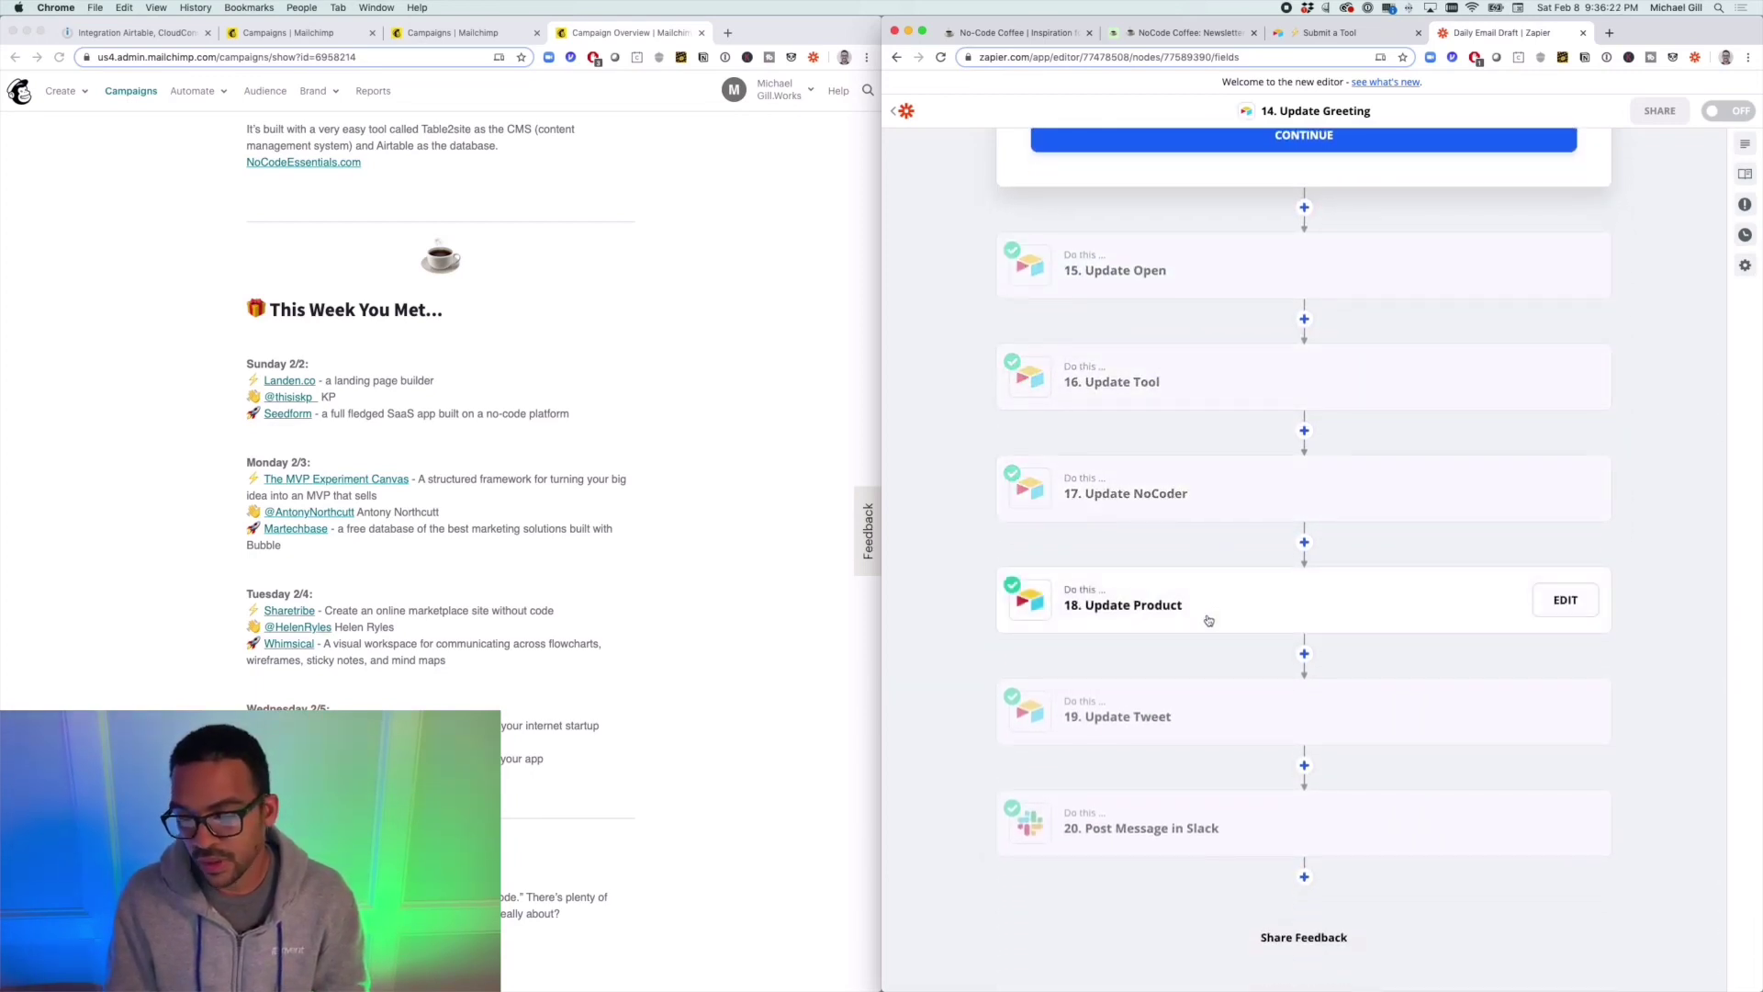
# Step: Open step 20, Post Message in Slack, showing its app, event and channel message settings
pyautogui.click(1231, 804)
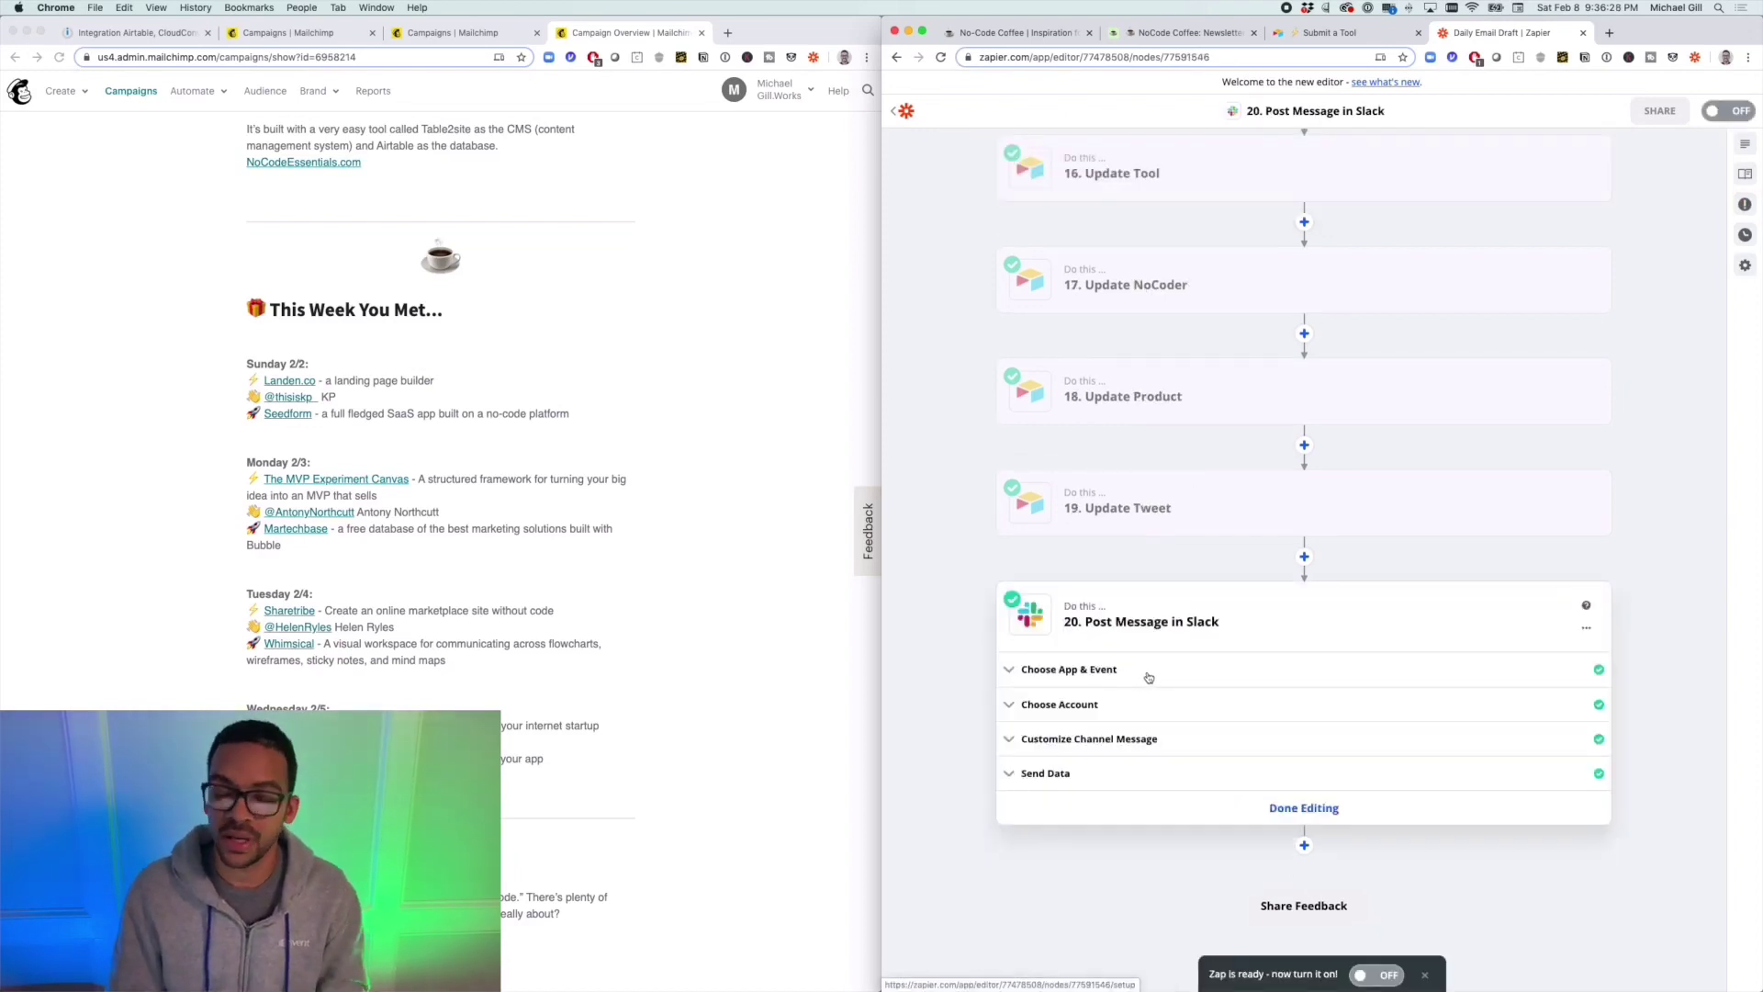
pyautogui.click(1142, 665)
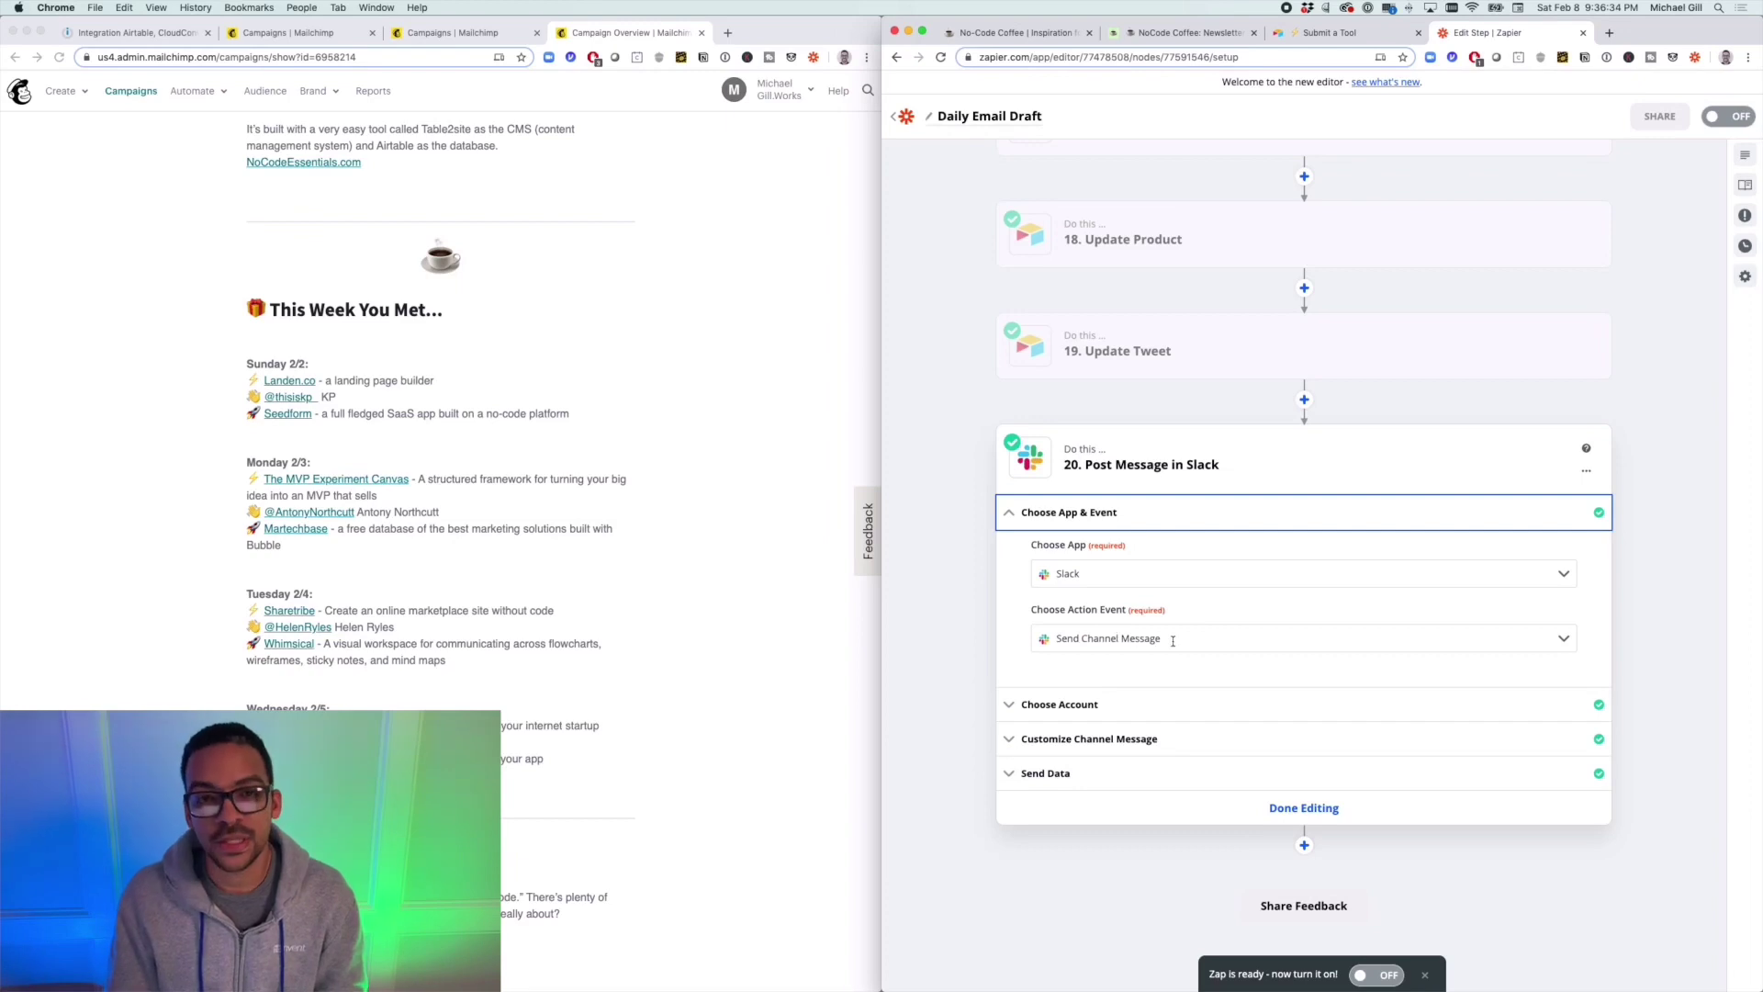
pyautogui.click(1179, 737)
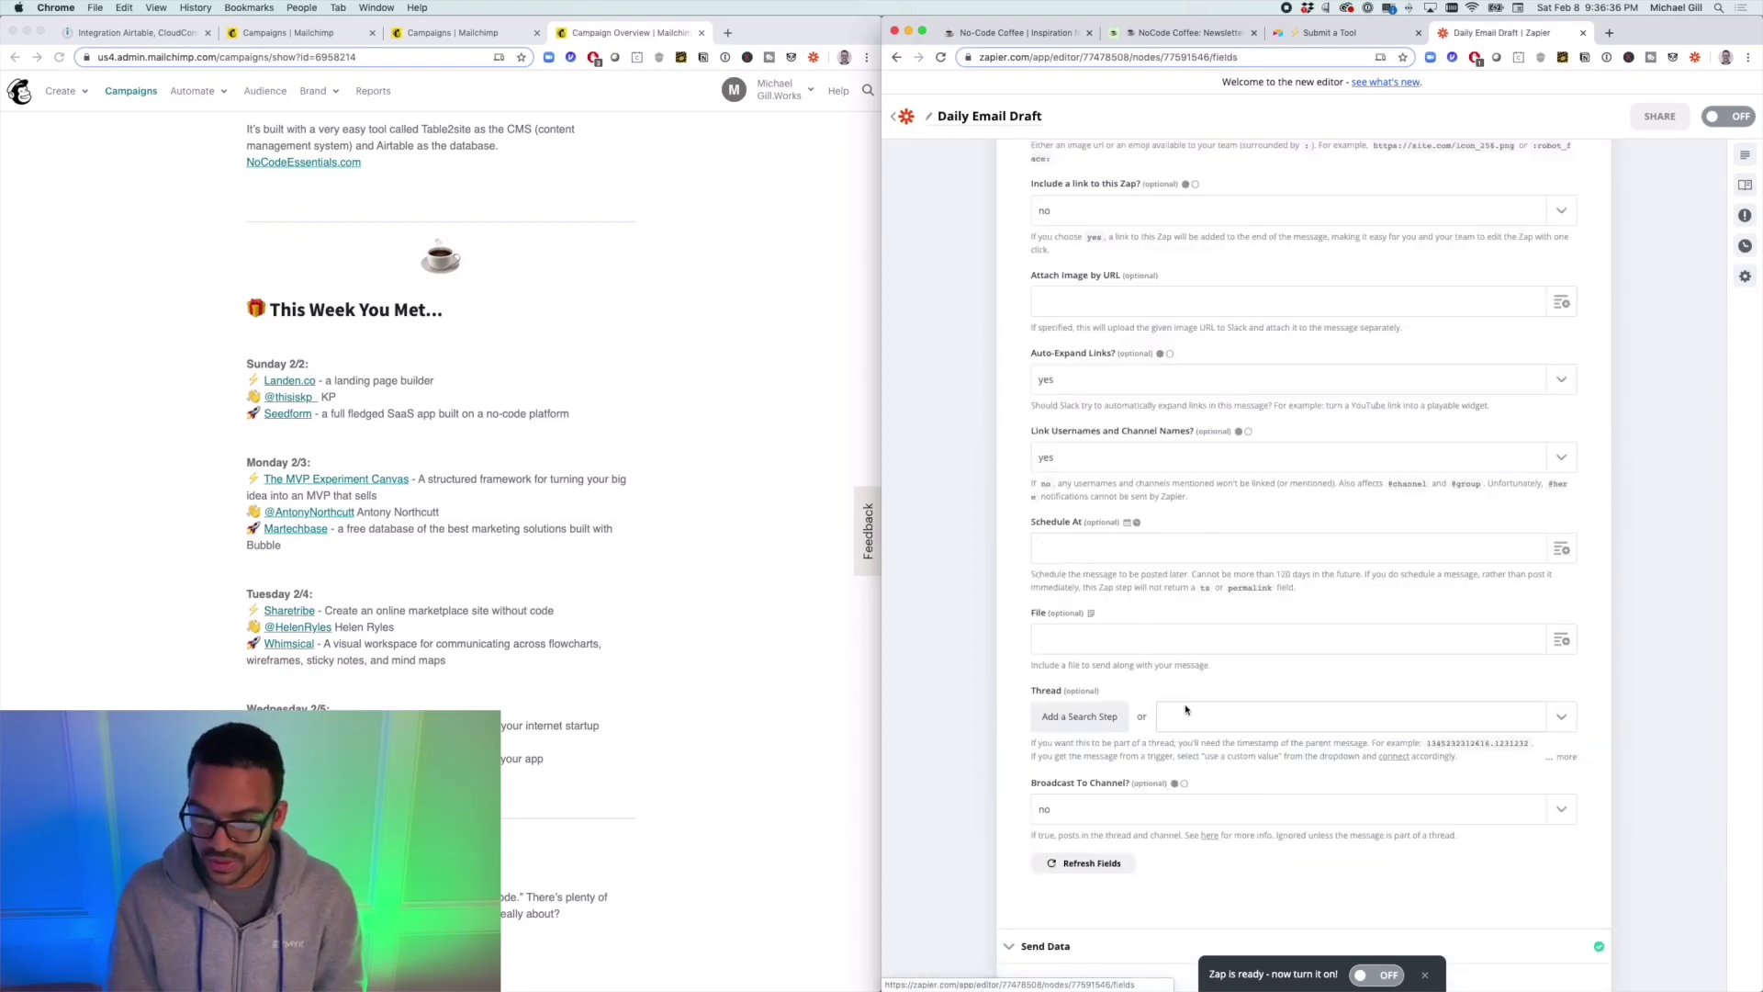
# Step: Review the message text's preview and Mailchimp campaigns links and the No-Code Coffee bot name
pyautogui.scroll(-3, 1163, 571)
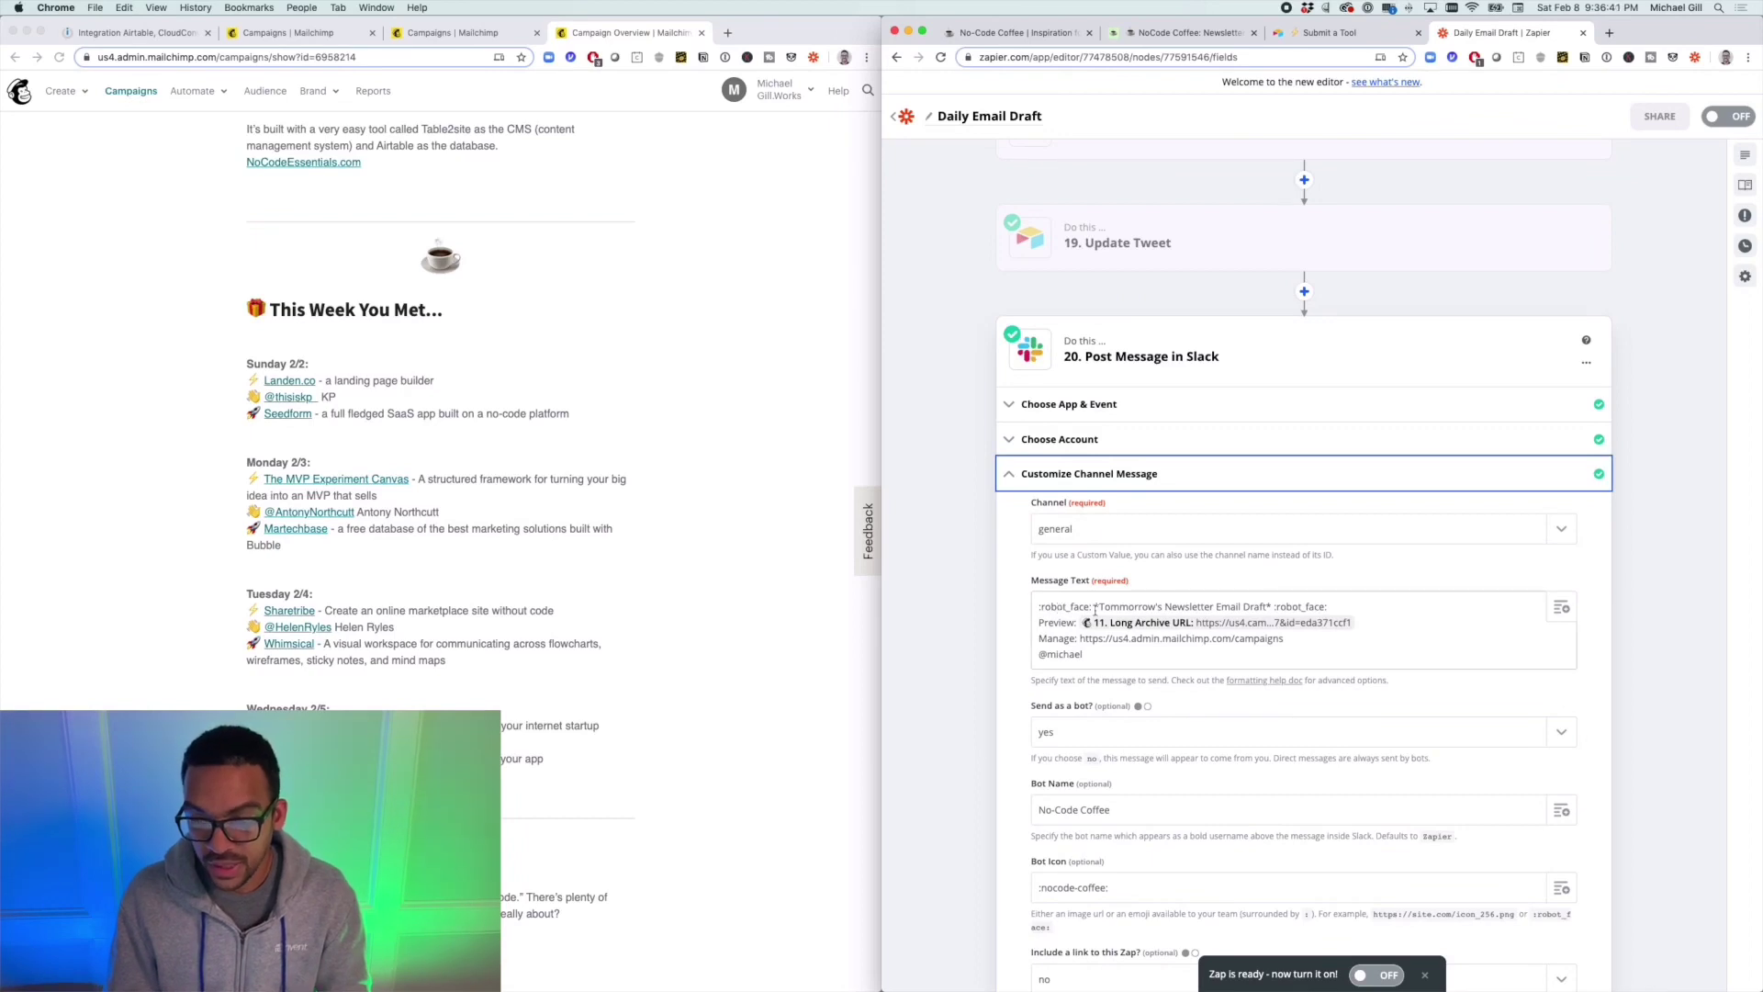
pyautogui.moveTo(1417, 622); pyautogui.dragTo(1130, 623)
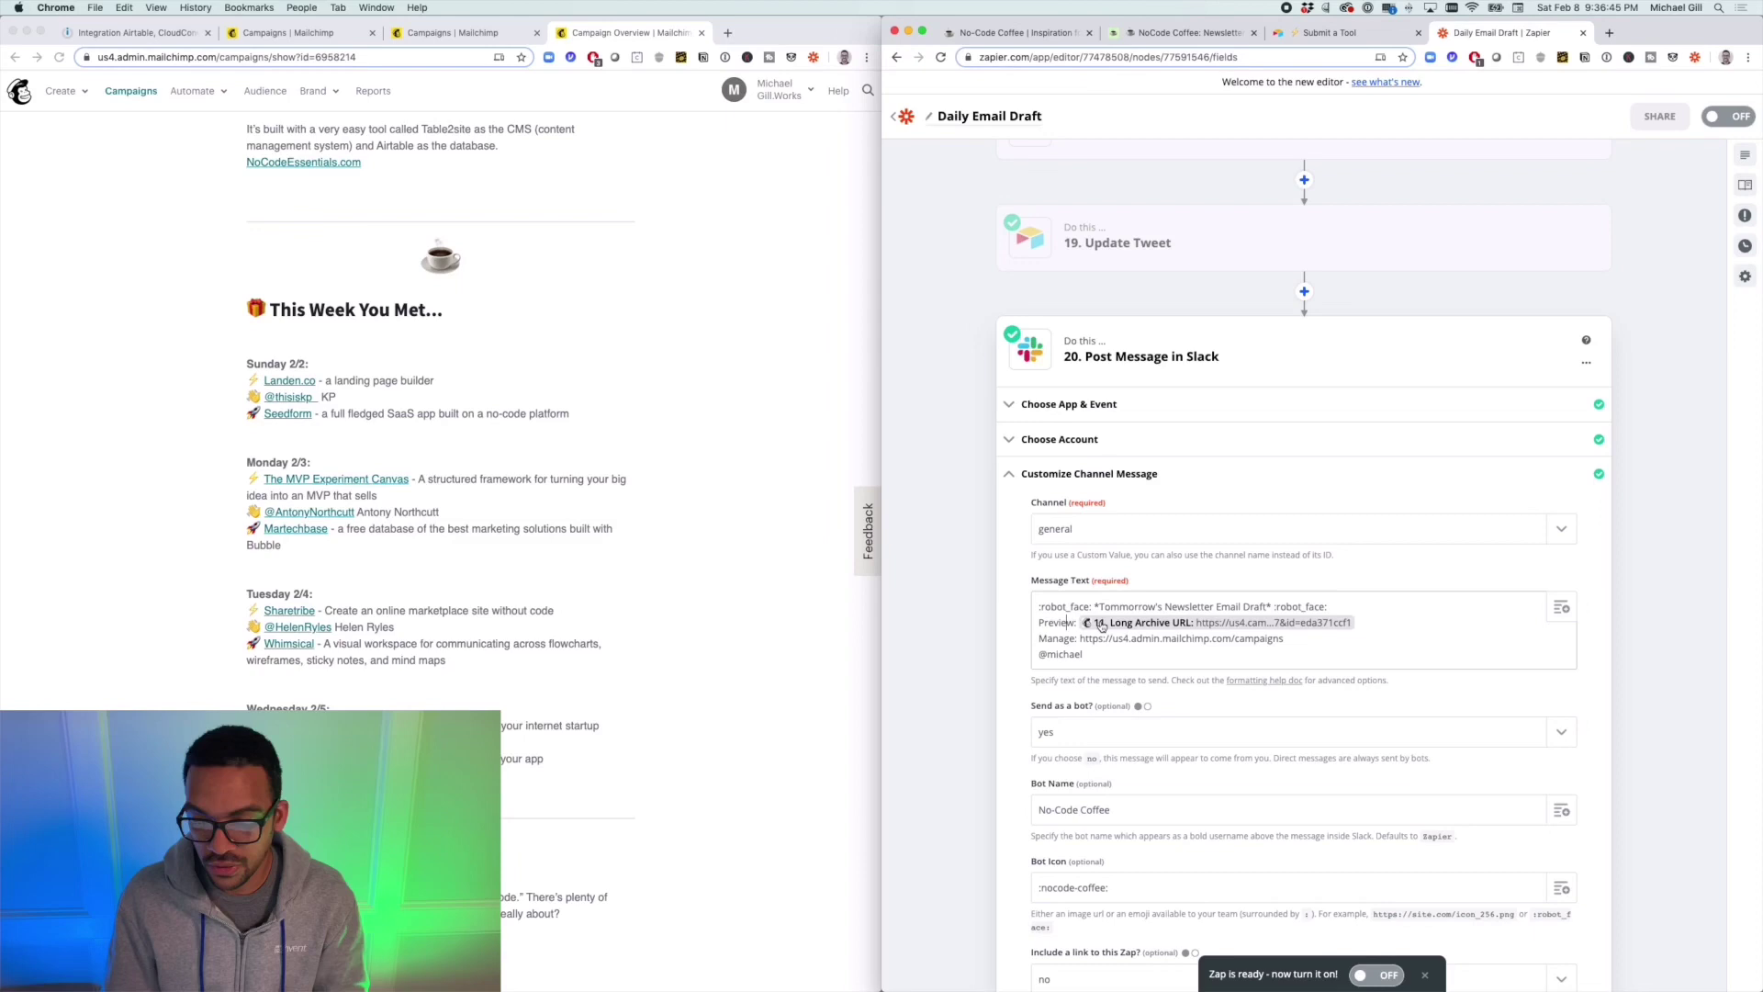
pyautogui.moveTo(1284, 639); pyautogui.dragTo(1079, 638)
pyautogui.click(1277, 654)
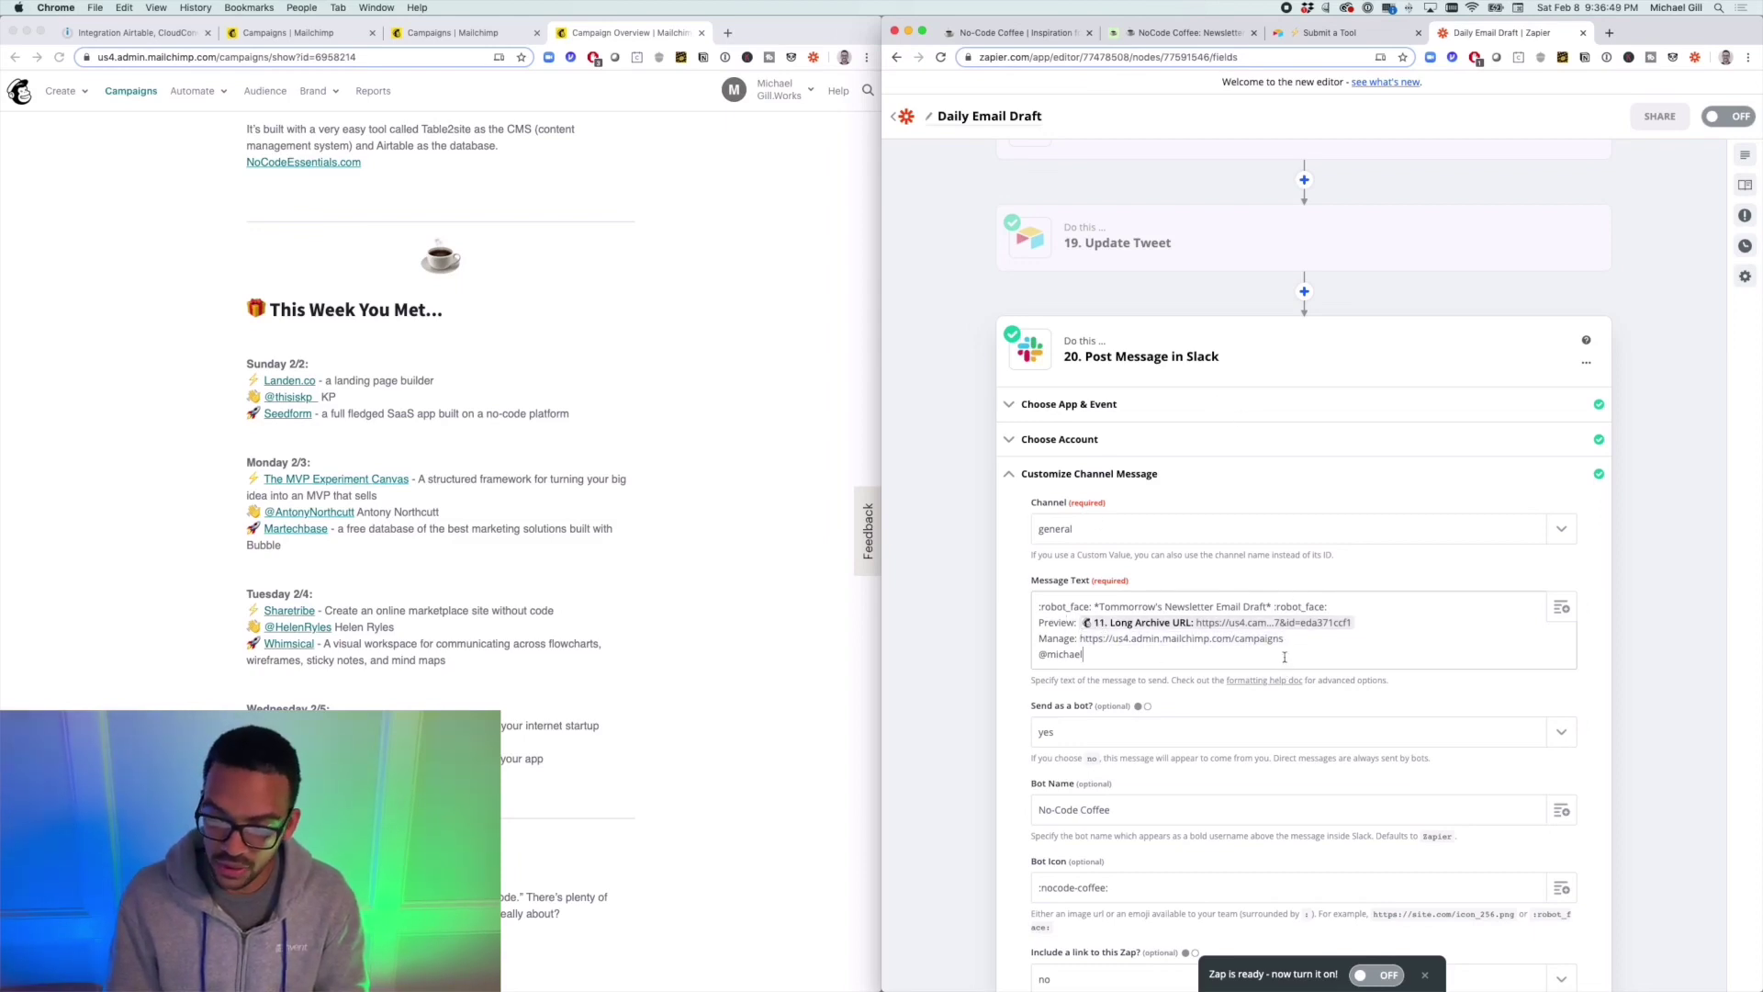
pyautogui.scroll(-3, 1373, 603)
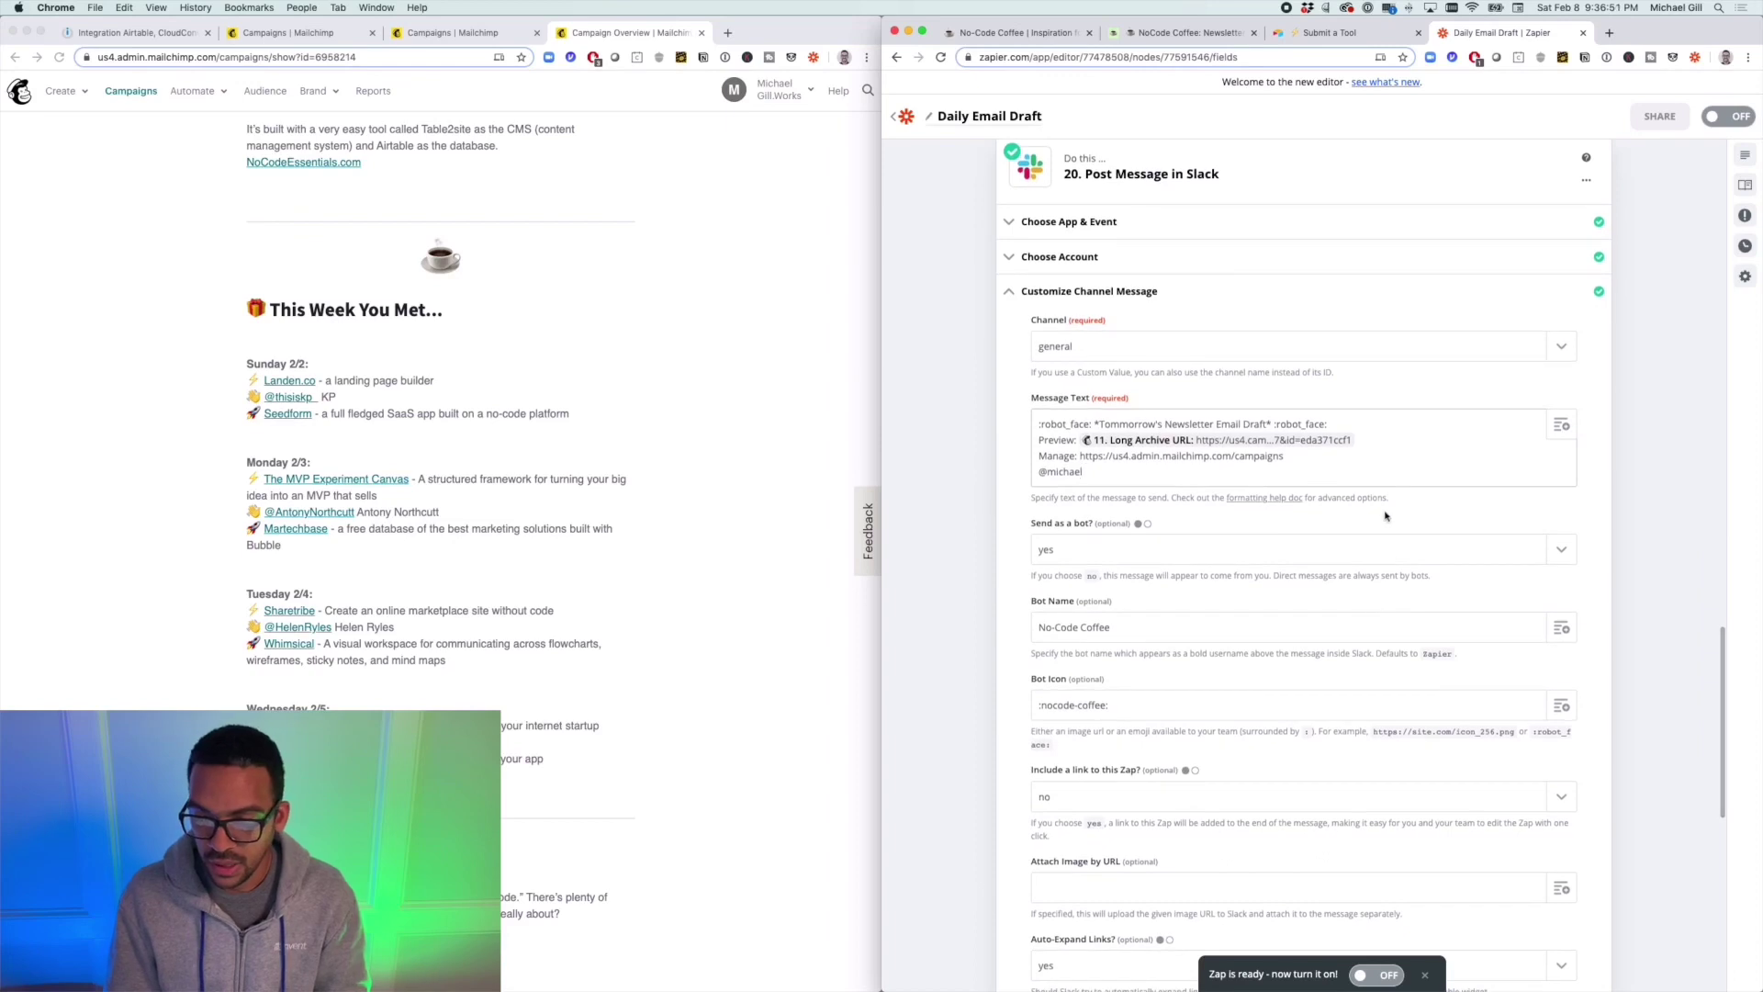
pyautogui.scroll(-2, 1376, 551)
pyautogui.moveTo(1163, 470); pyautogui.dragTo(1022, 478)
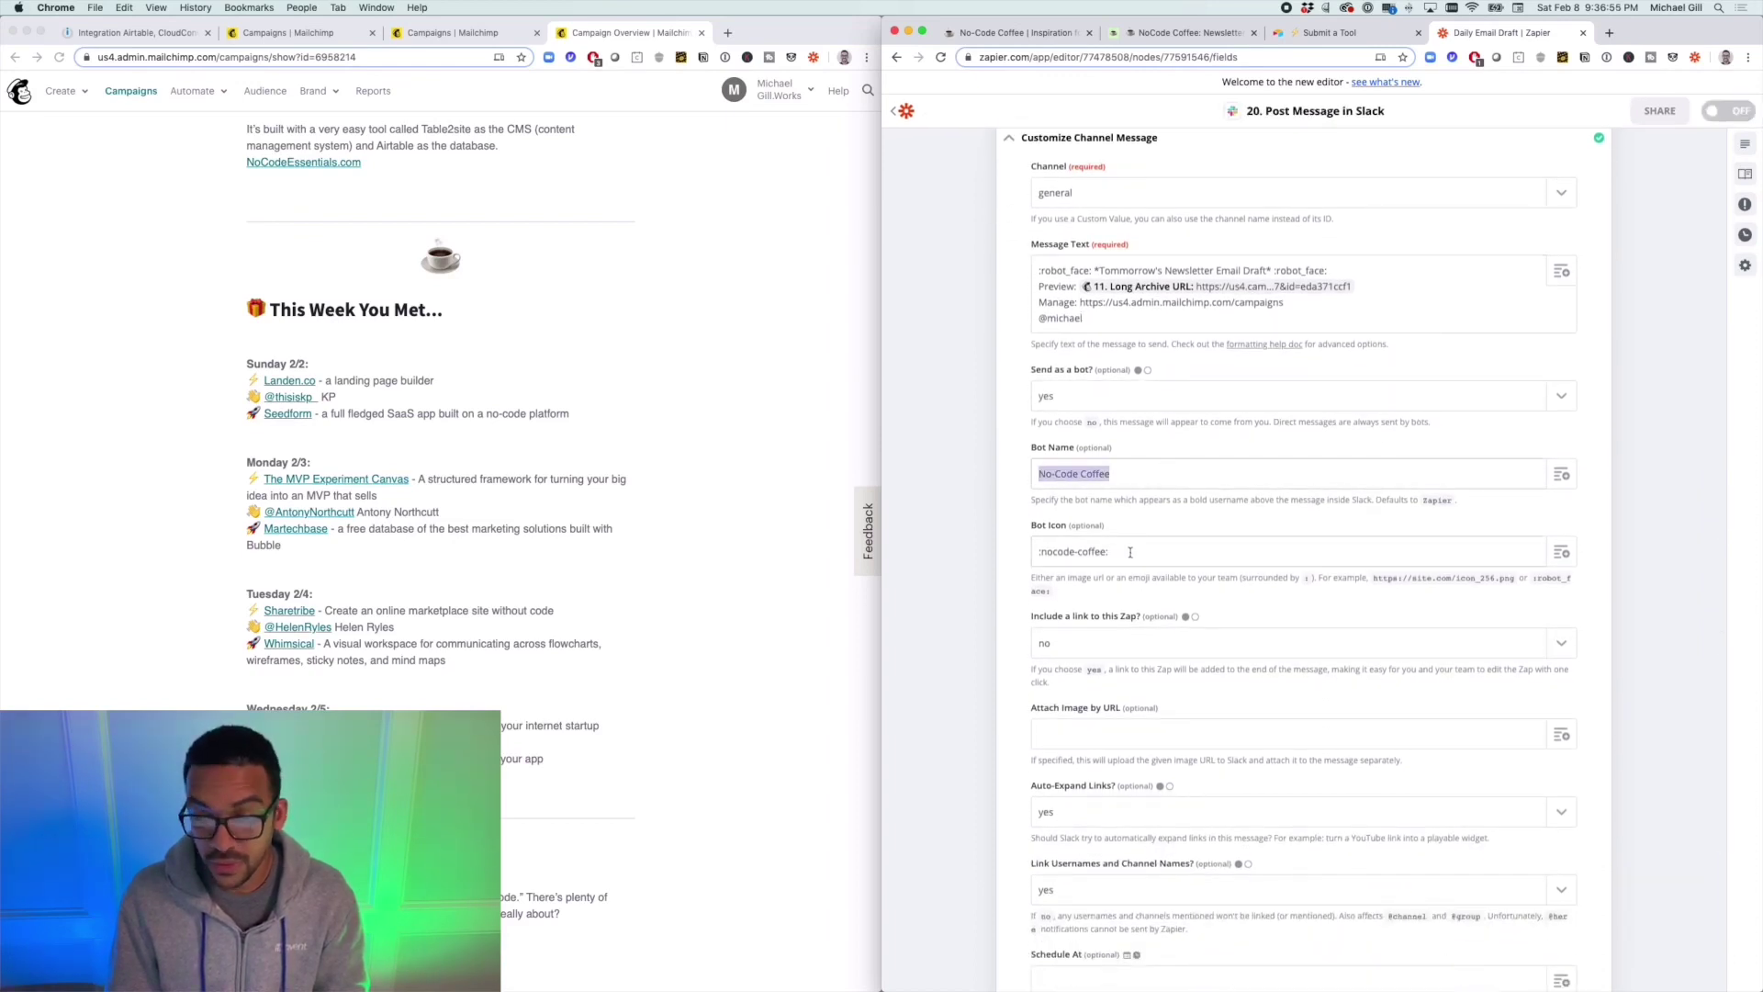
pyautogui.scroll(-6, 1131, 551)
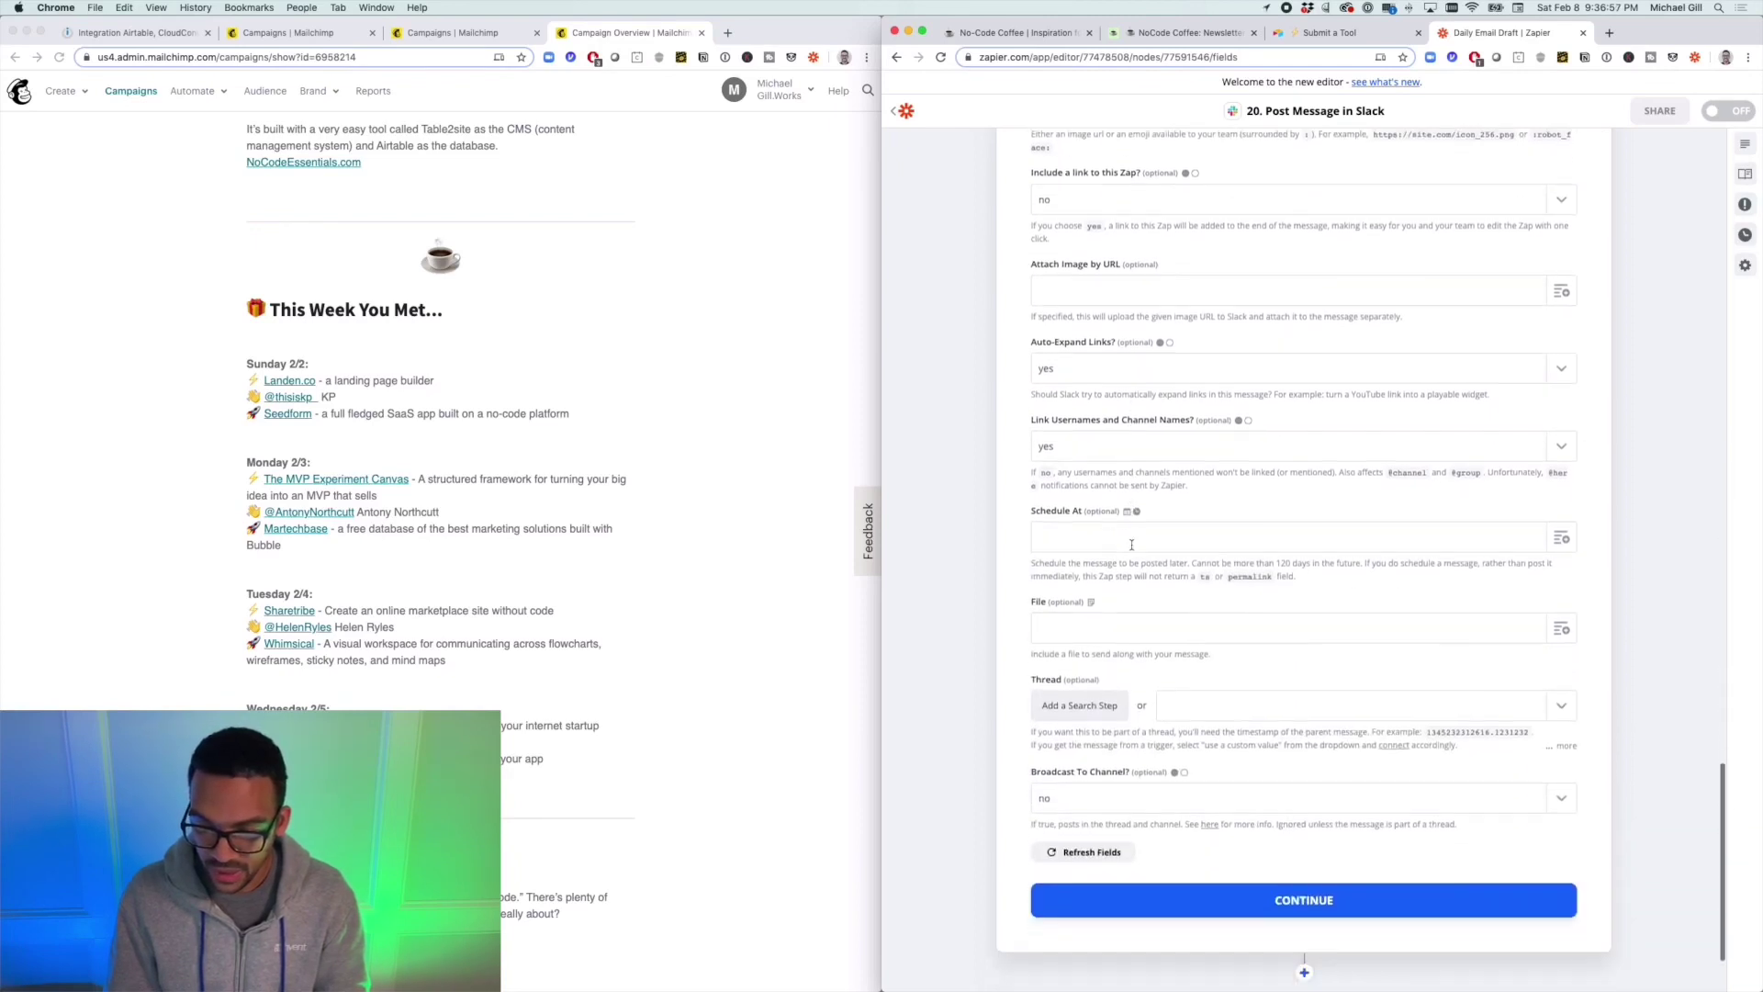
pyautogui.scroll(-1, 1133, 545)
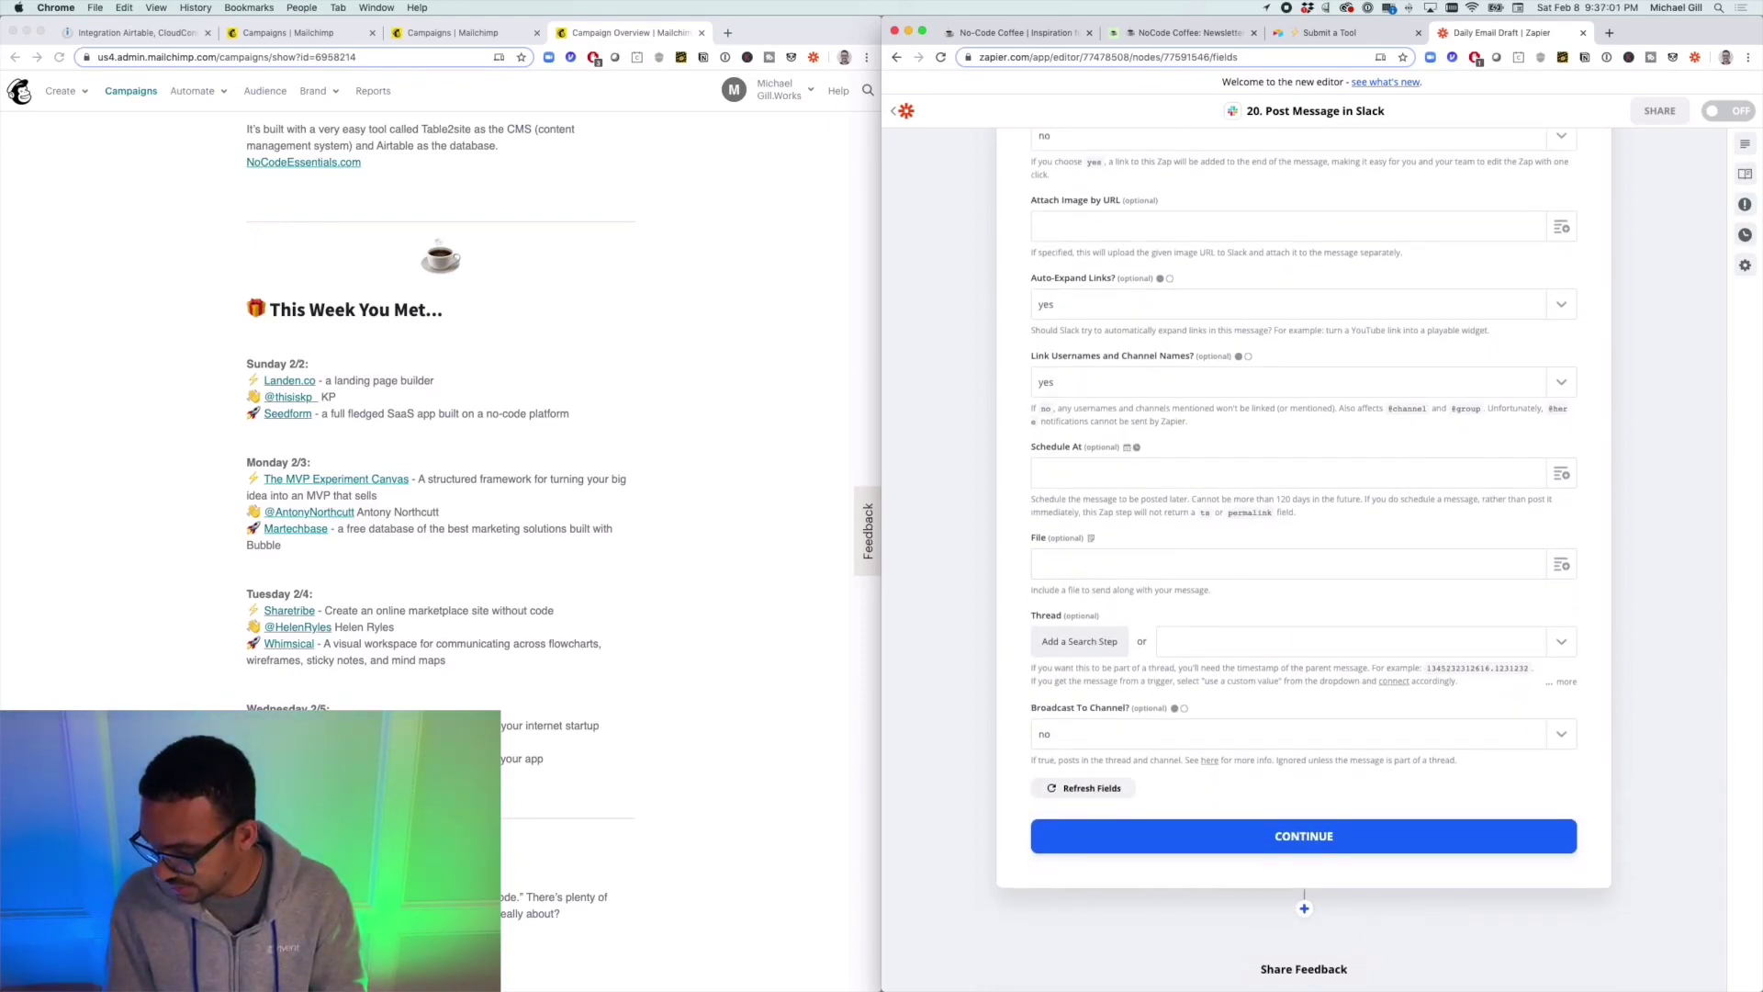
# Step: Switch to Slack to view the #general channel's No-Code Coffee draft posts
pyautogui.press('super+Tab')
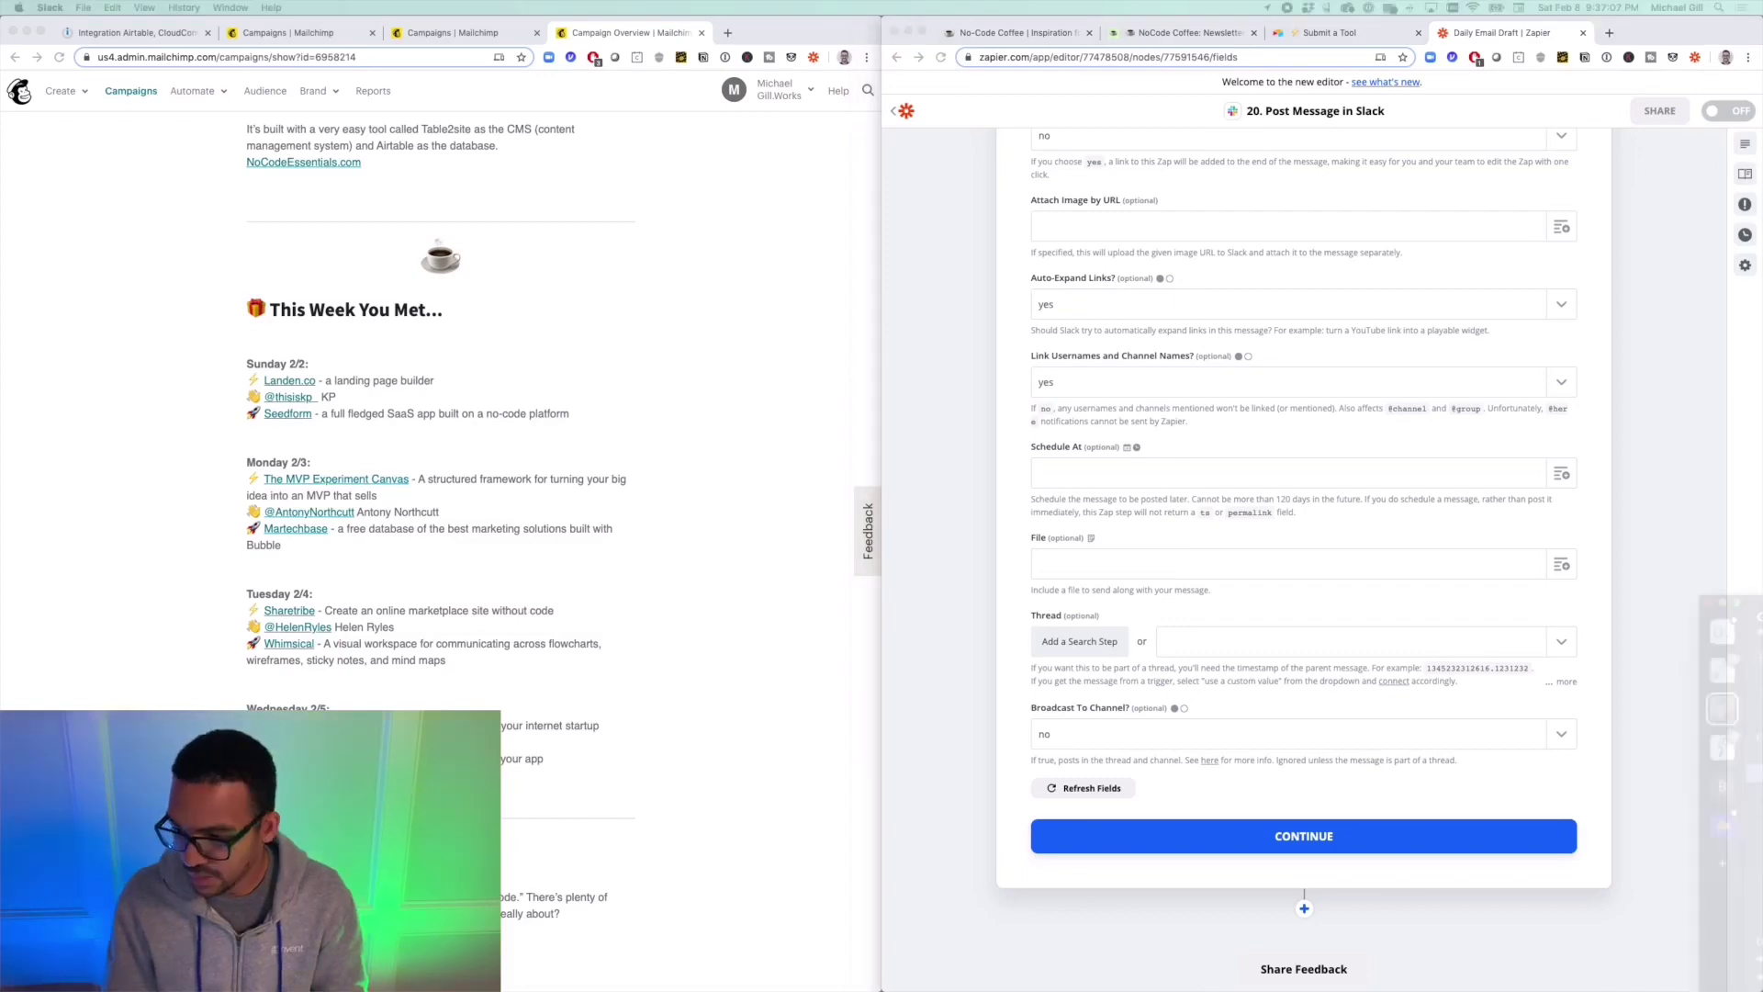